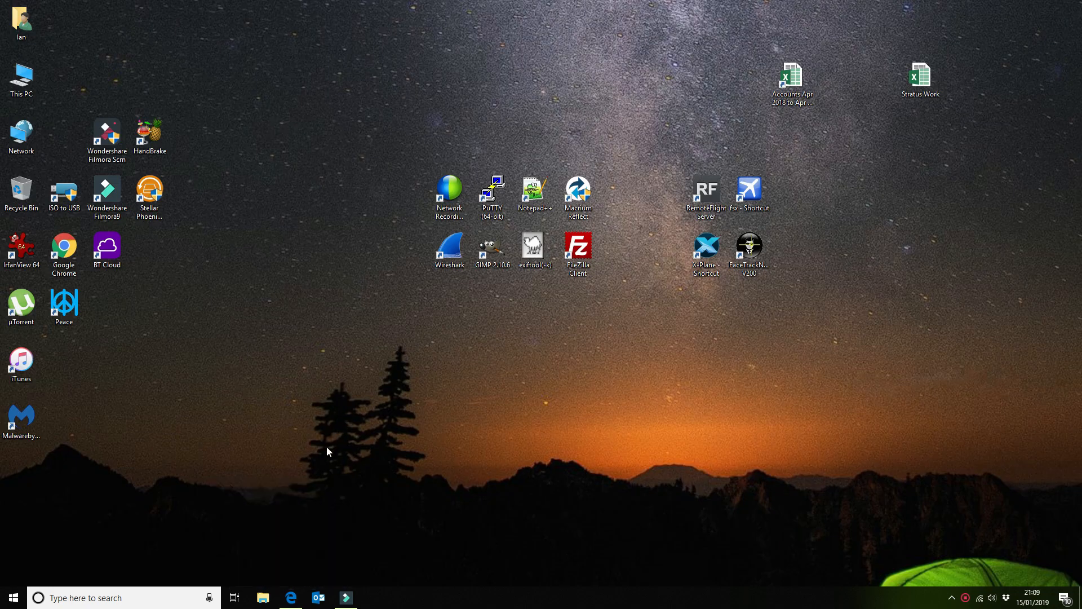
# - Review the St Mary's Camberley contact page down to its embedded Google map, and close that page
pyautogui.click(291, 601)
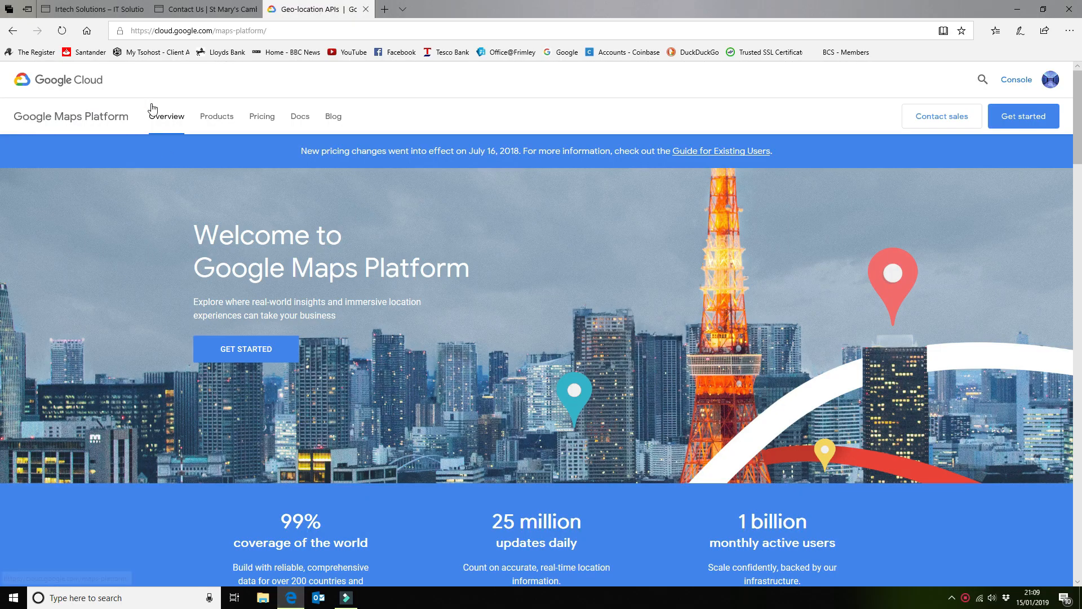
pyautogui.click(208, 9)
pyautogui.scroll(3, 877, 251)
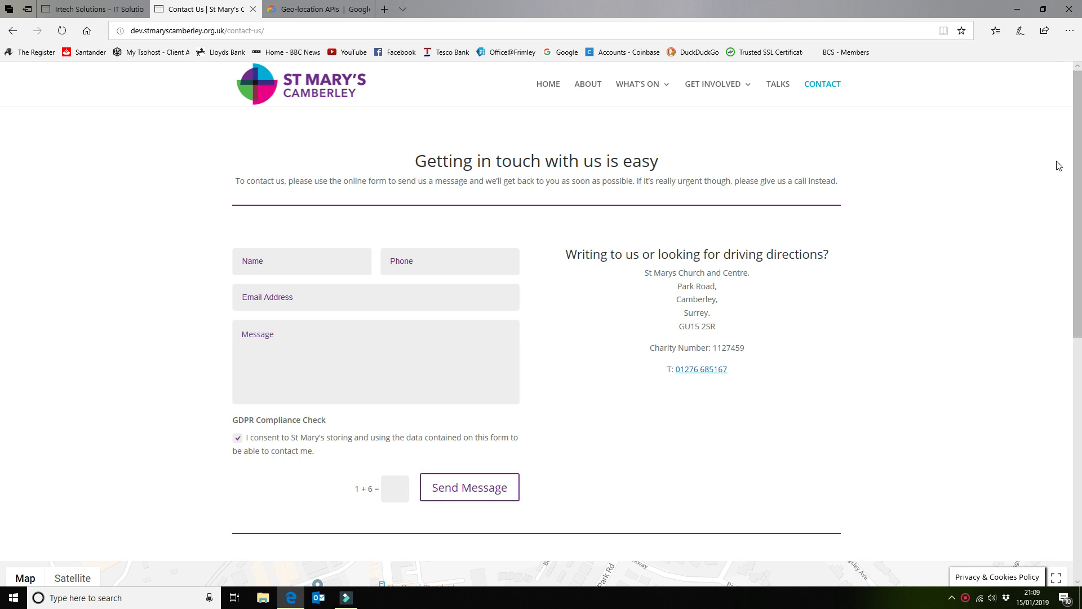
pyautogui.scroll(-6, 10, 239)
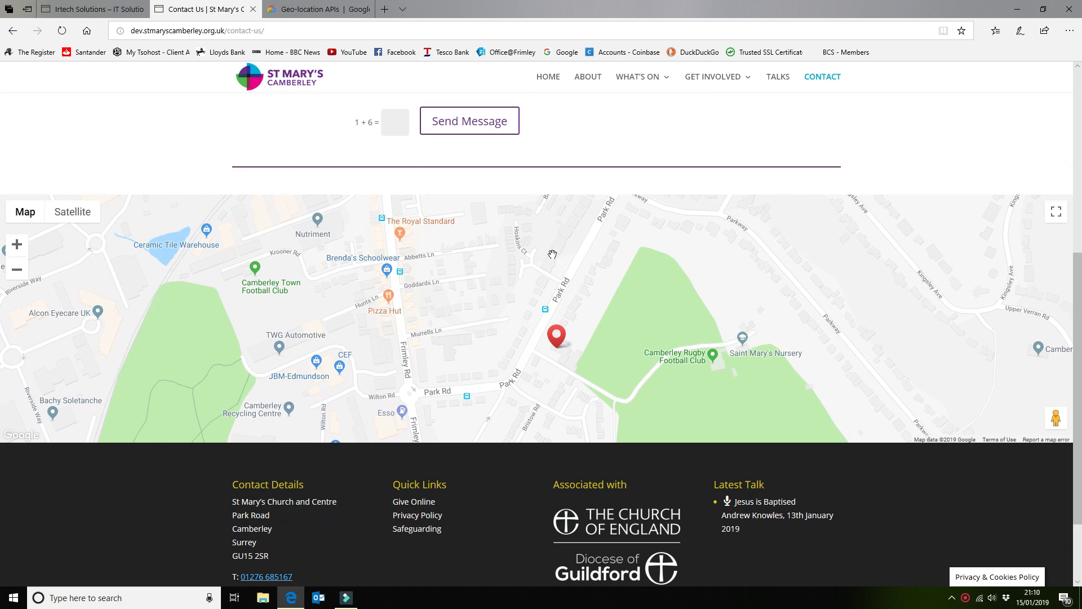
pyautogui.scroll(6, 553, 254)
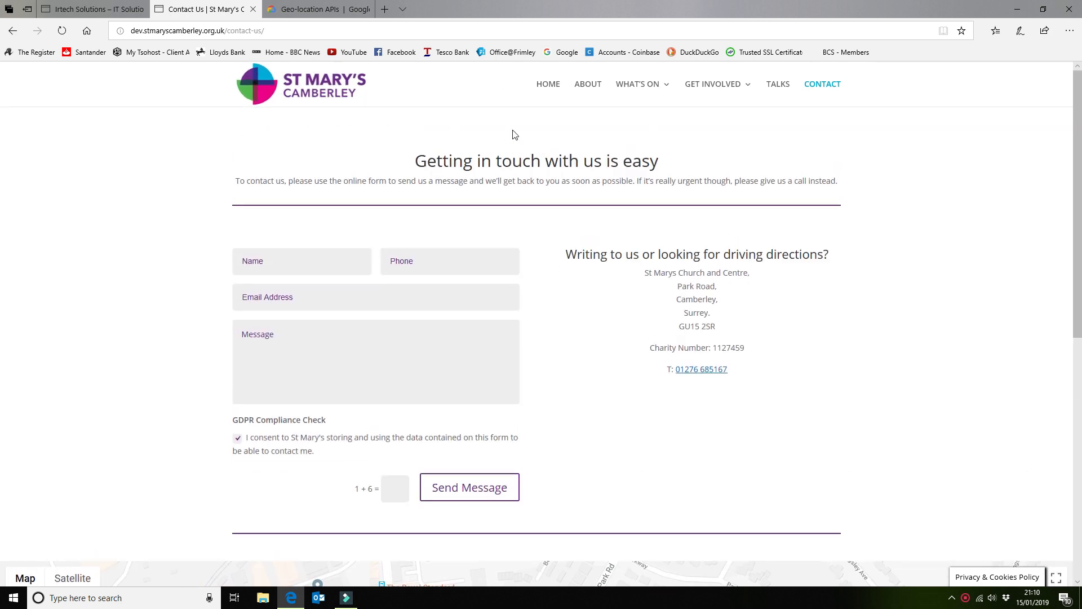
pyautogui.click(254, 9)
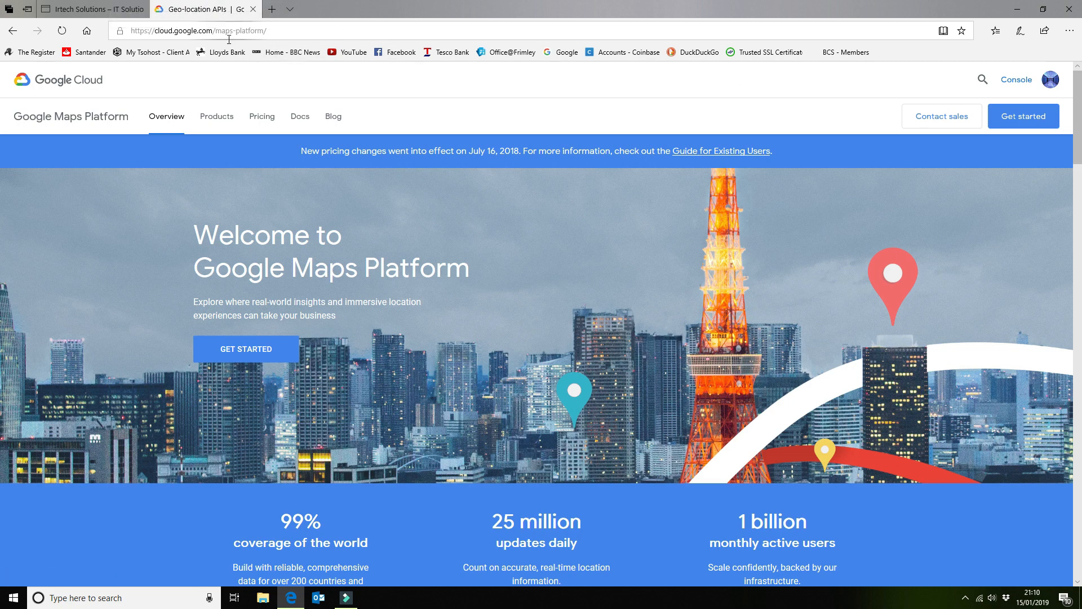
# - Open the Google Cloud console from the Google Maps Platform page at cloud.google.com/maps-platform
pyautogui.click(259, 29)
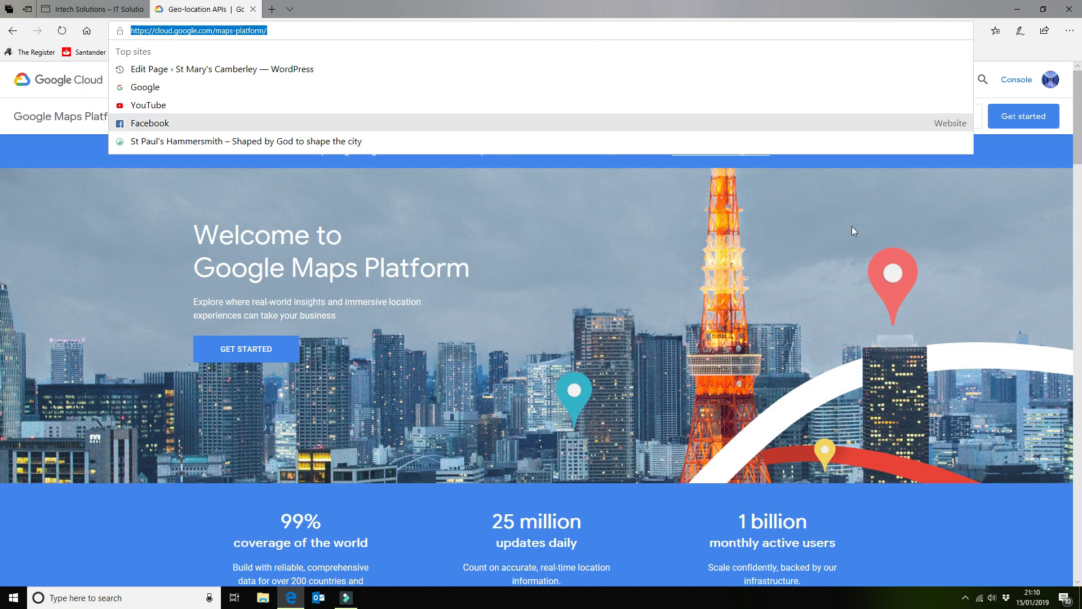
pyautogui.click(968, 181)
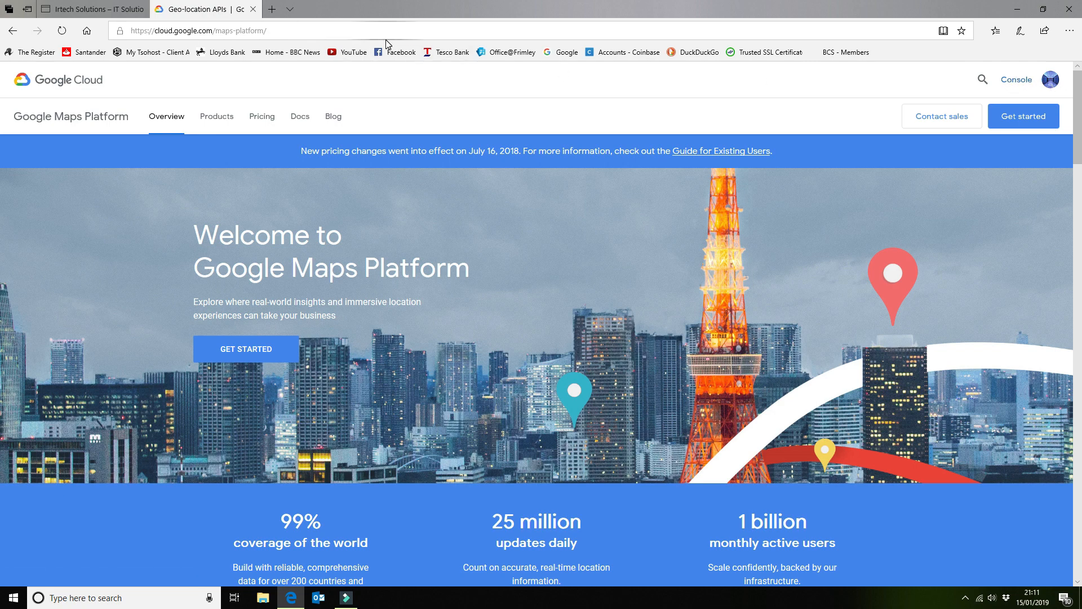
pyautogui.click(1018, 79)
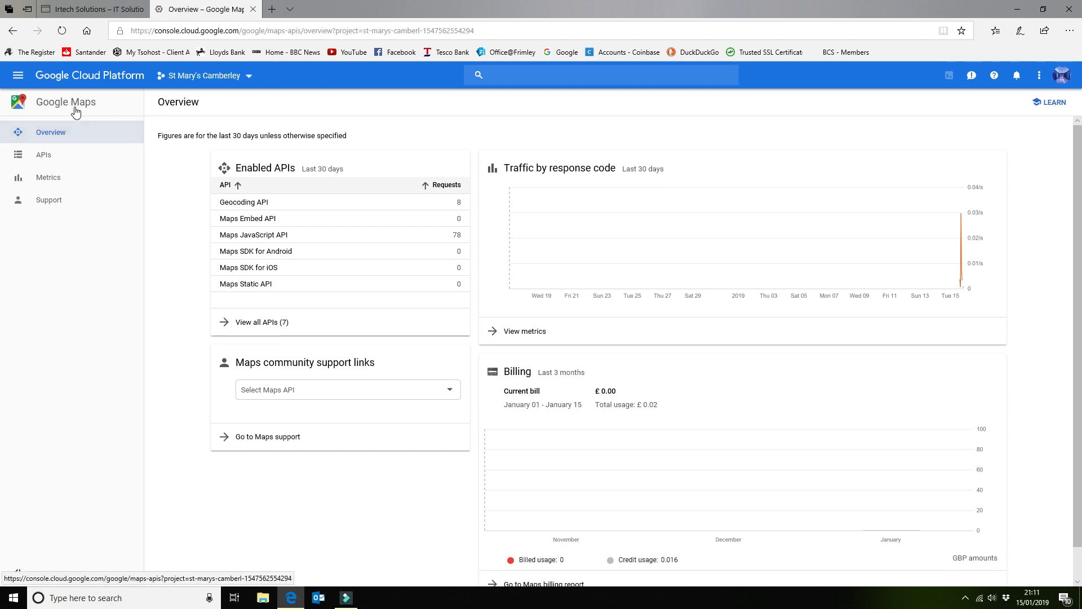
# - Create a new project named irtechsolutions with its location left as No organisation
pyautogui.click(249, 73)
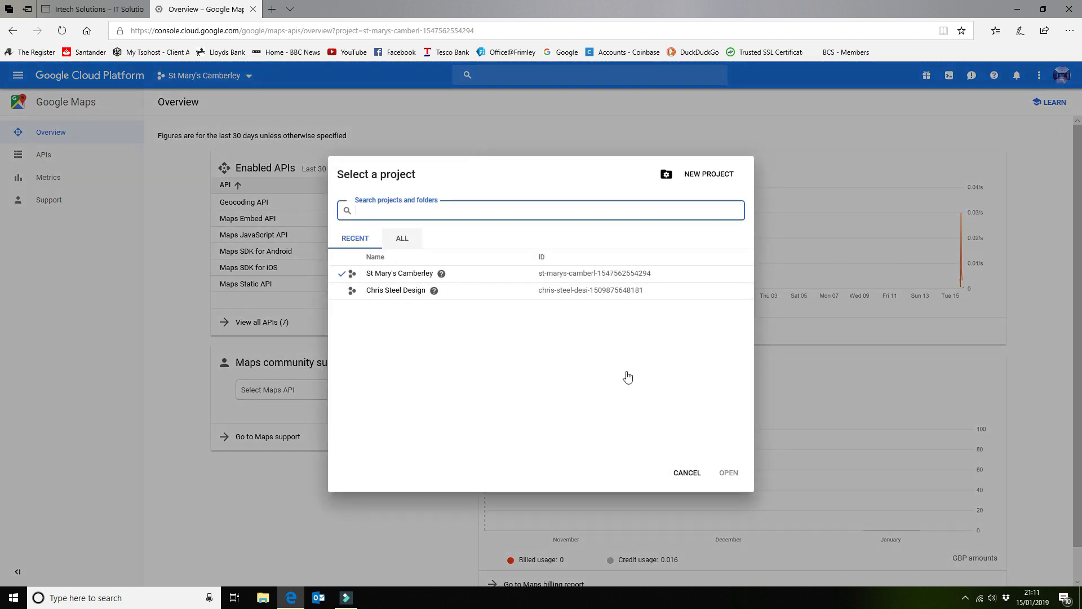
pyautogui.click(695, 175)
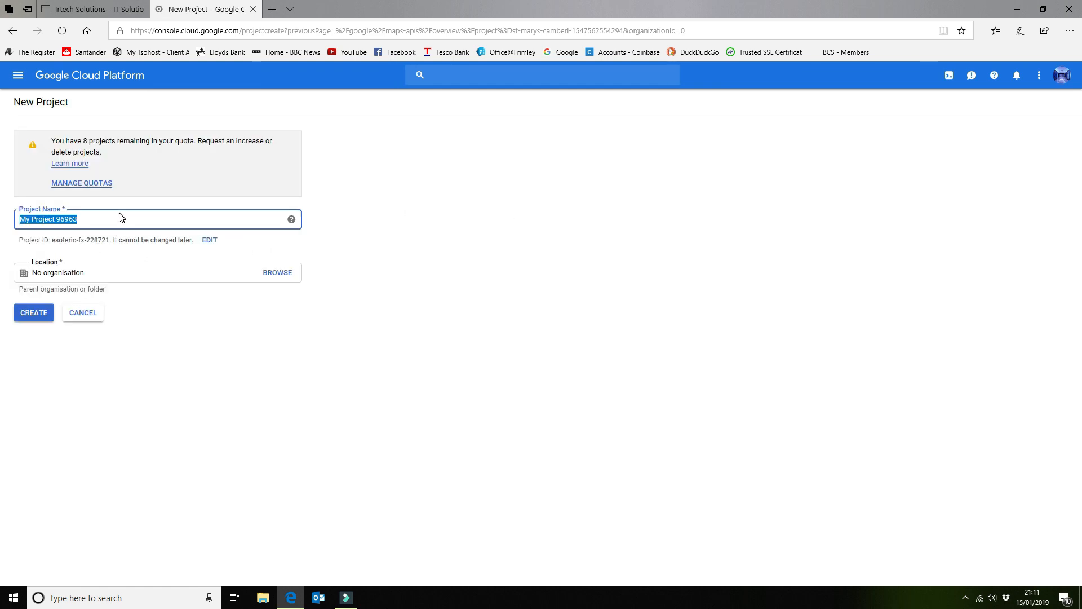
pyautogui.write('irtechsolutions')
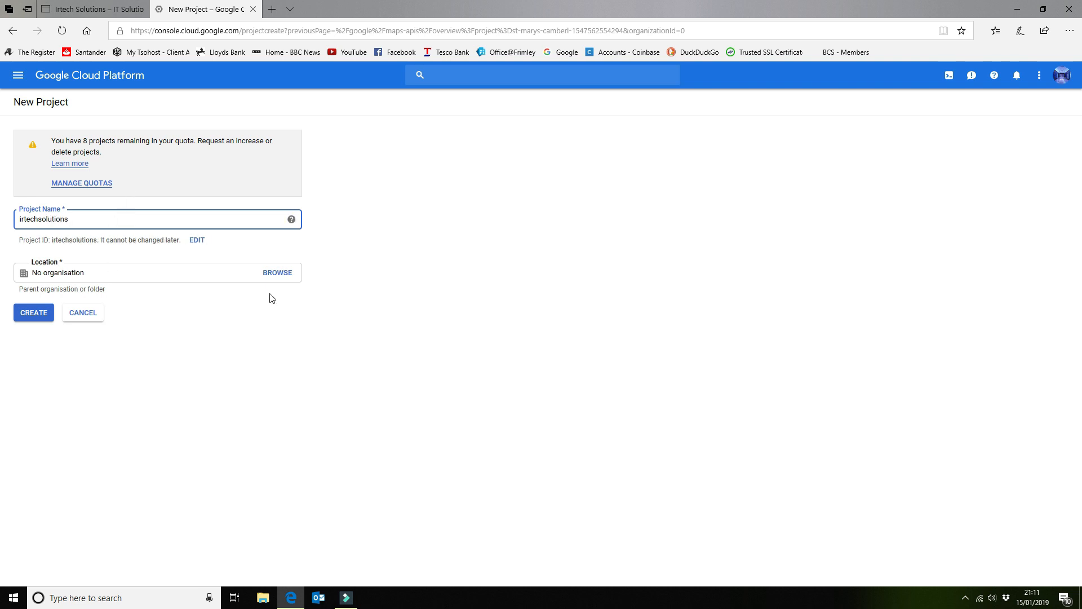
pyautogui.click(75, 273)
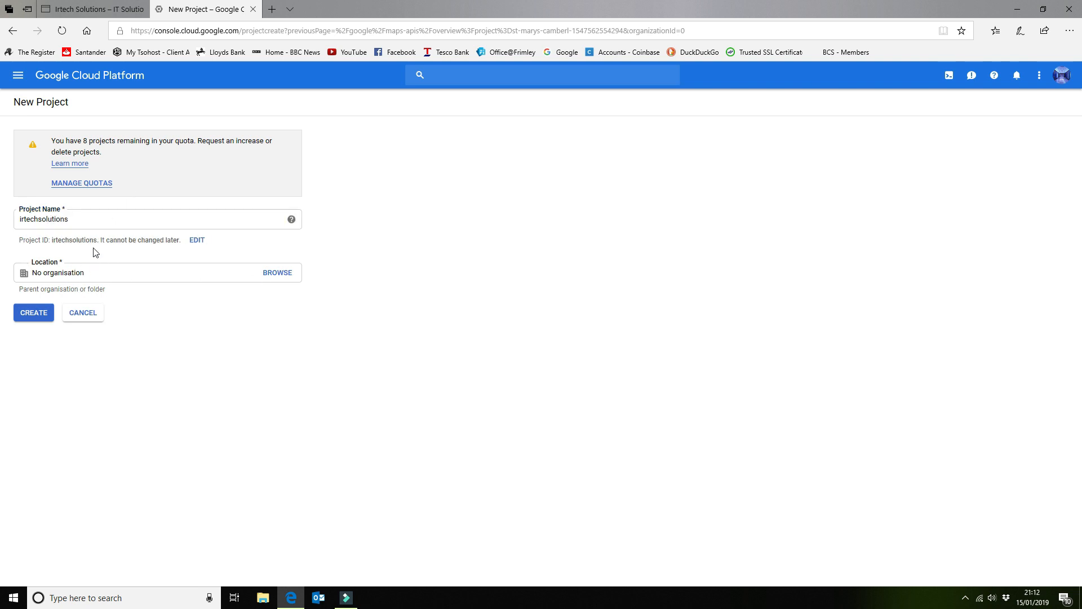
pyautogui.click(23, 315)
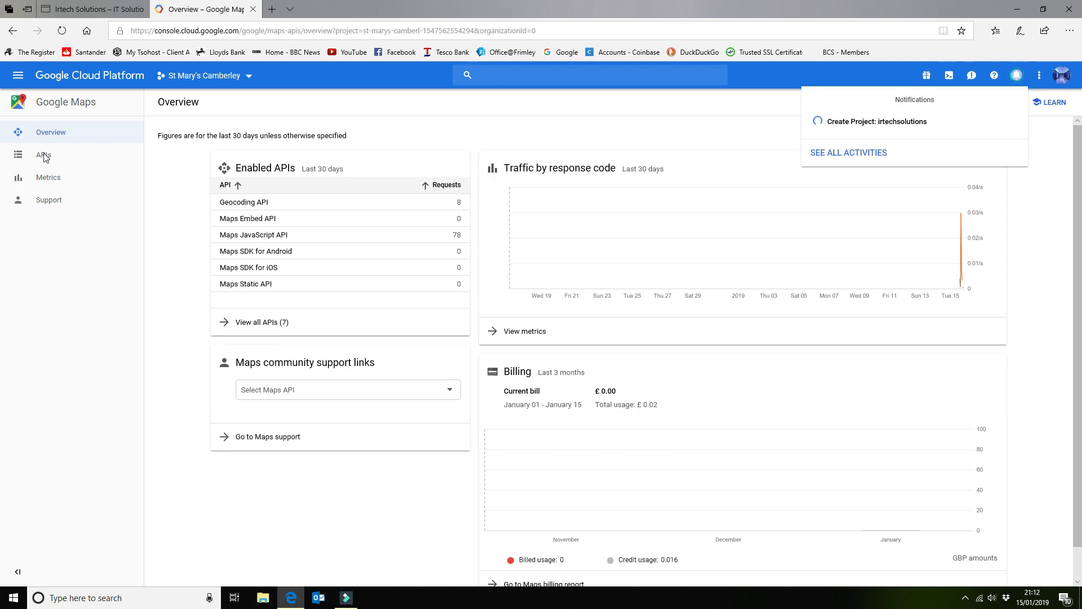
# - Switch the active project to irtechsolutions, including on the APIs & Services credentials page
pyautogui.click(250, 77)
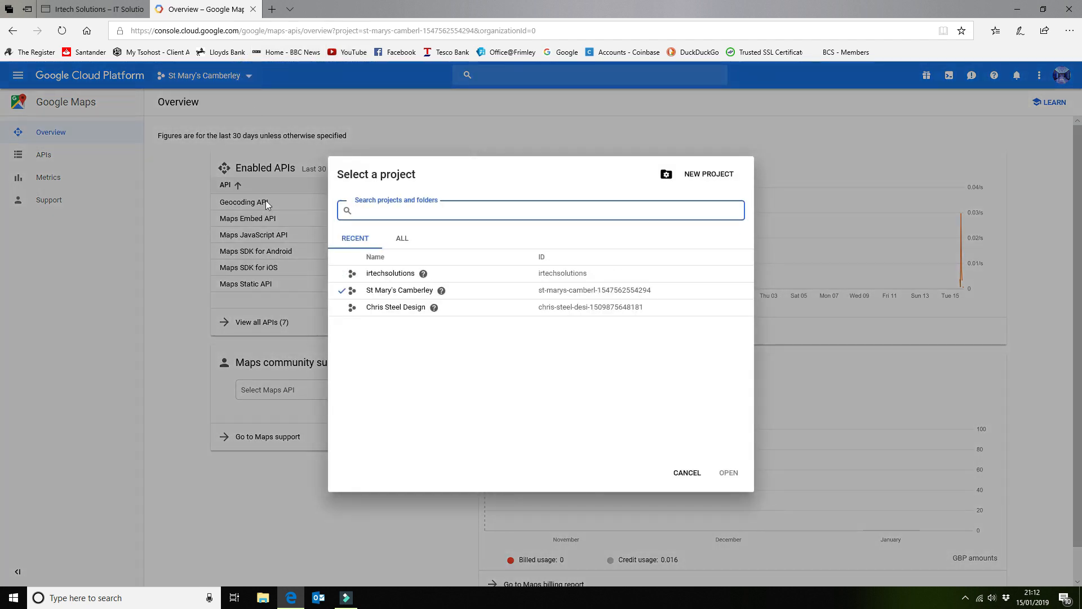
pyautogui.click(382, 275)
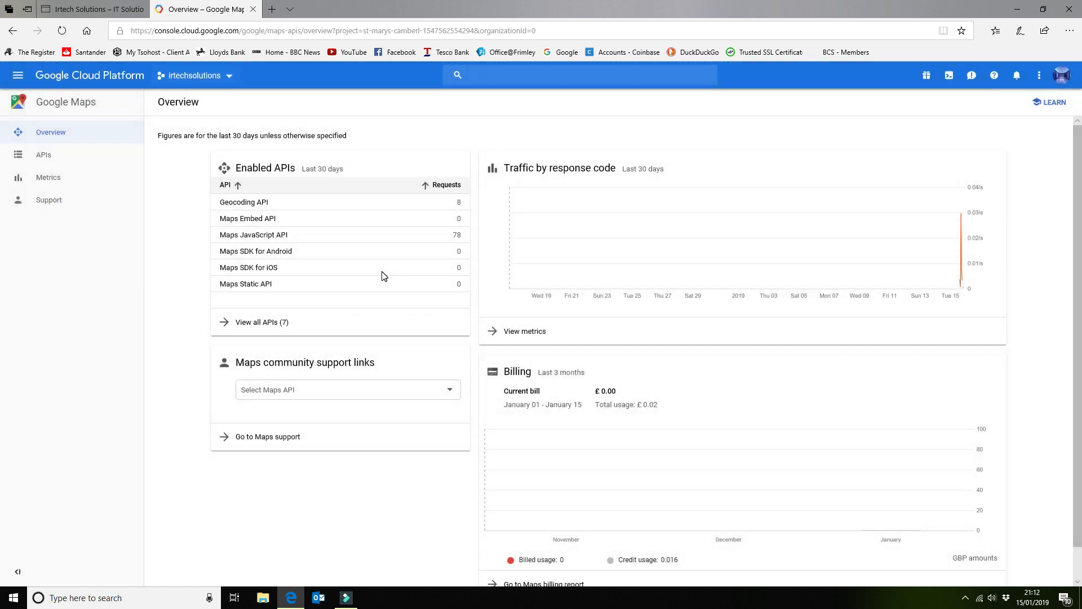
pyautogui.click(232, 75)
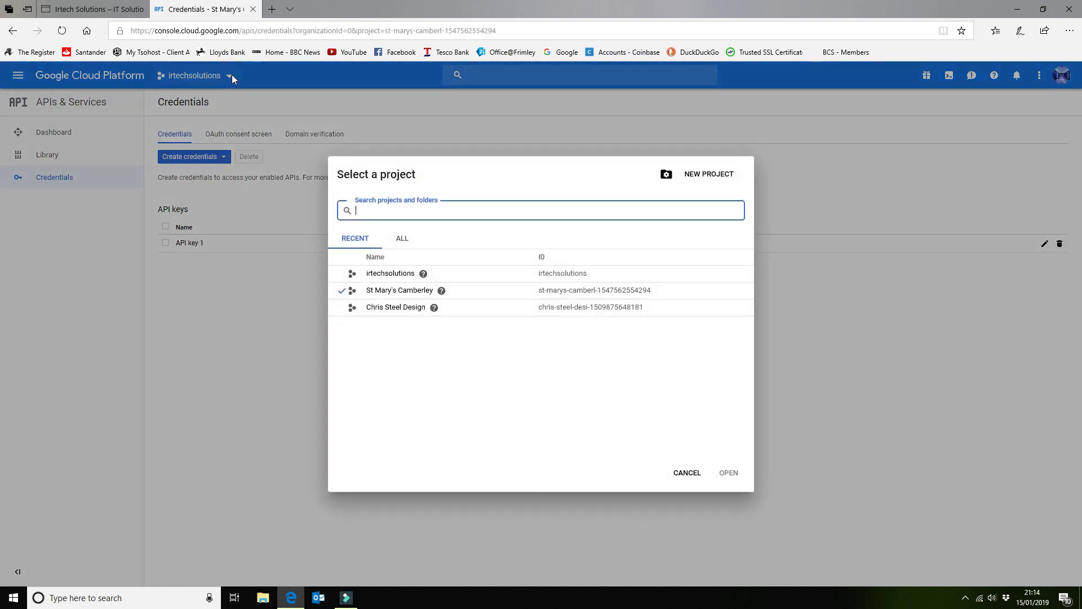
pyautogui.click(390, 273)
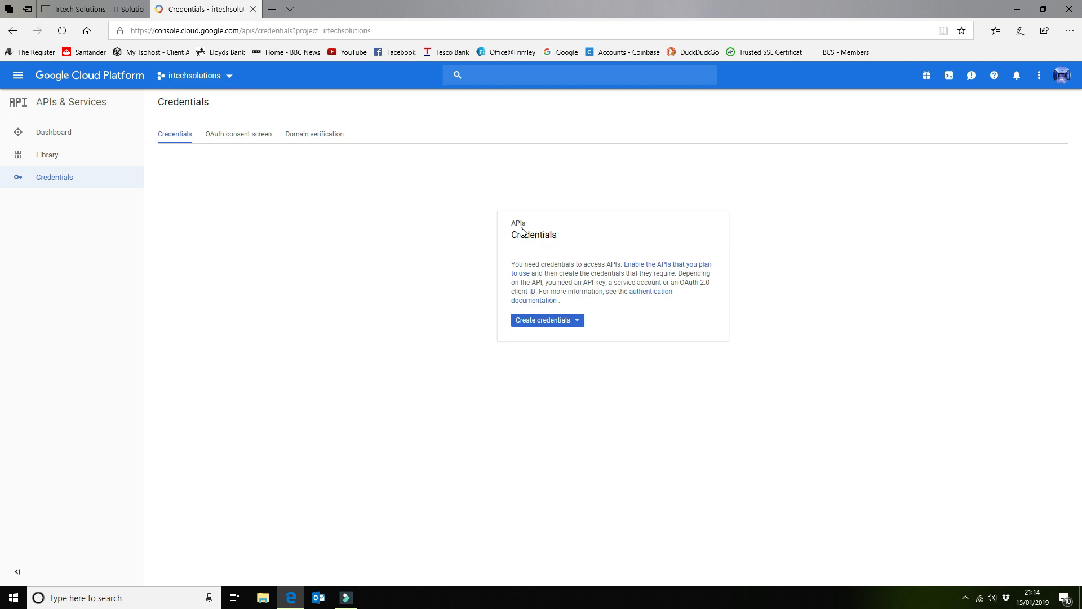
# - Create an API key for the irtechsolutions project and open the new key's restriction settings
pyautogui.click(551, 321)
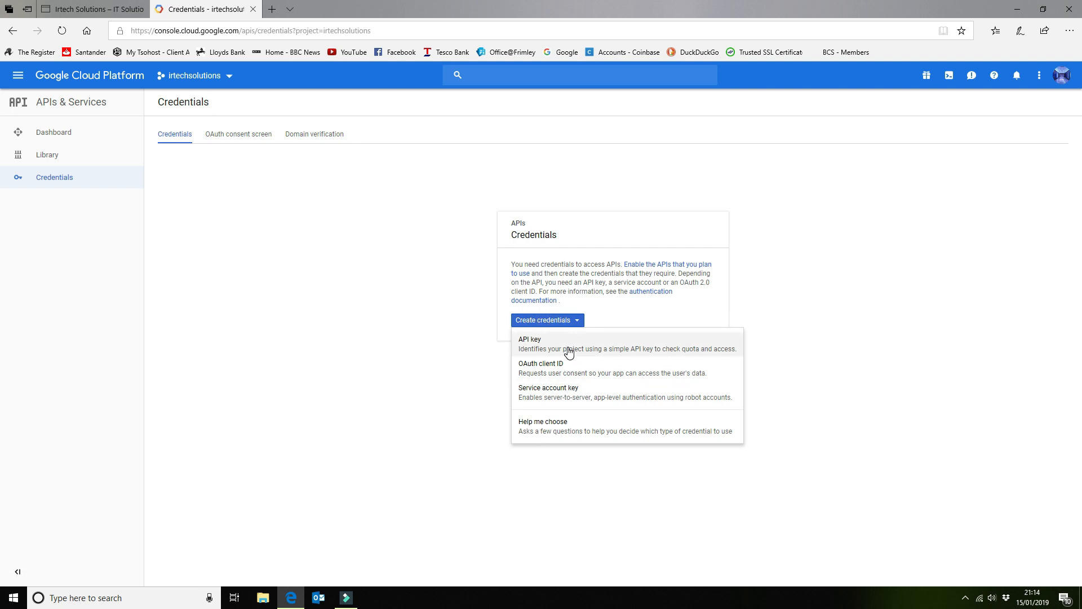
pyautogui.click(568, 348)
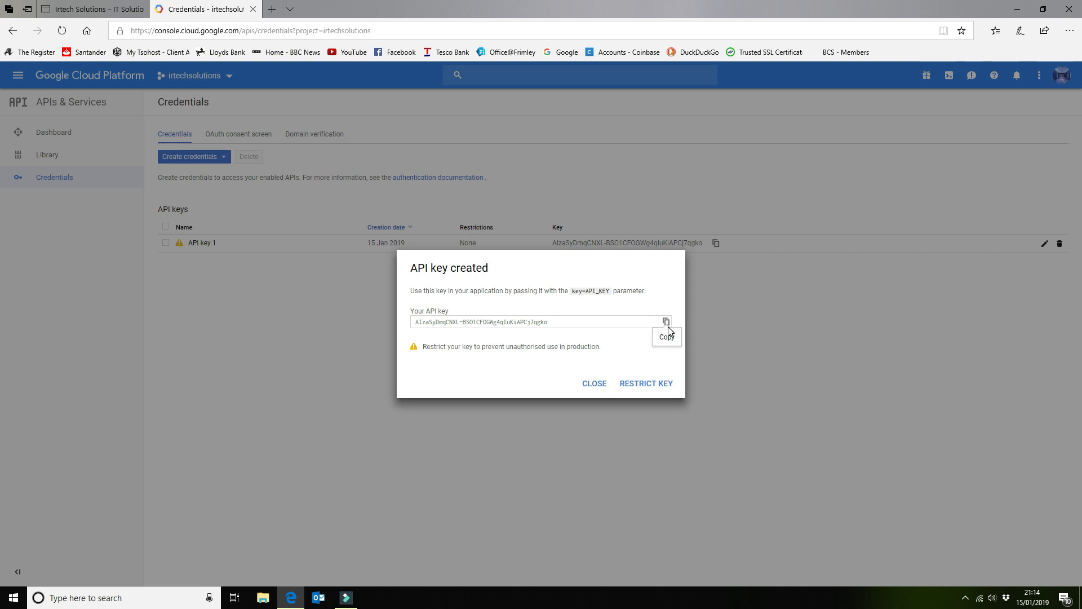
pyautogui.click(645, 383)
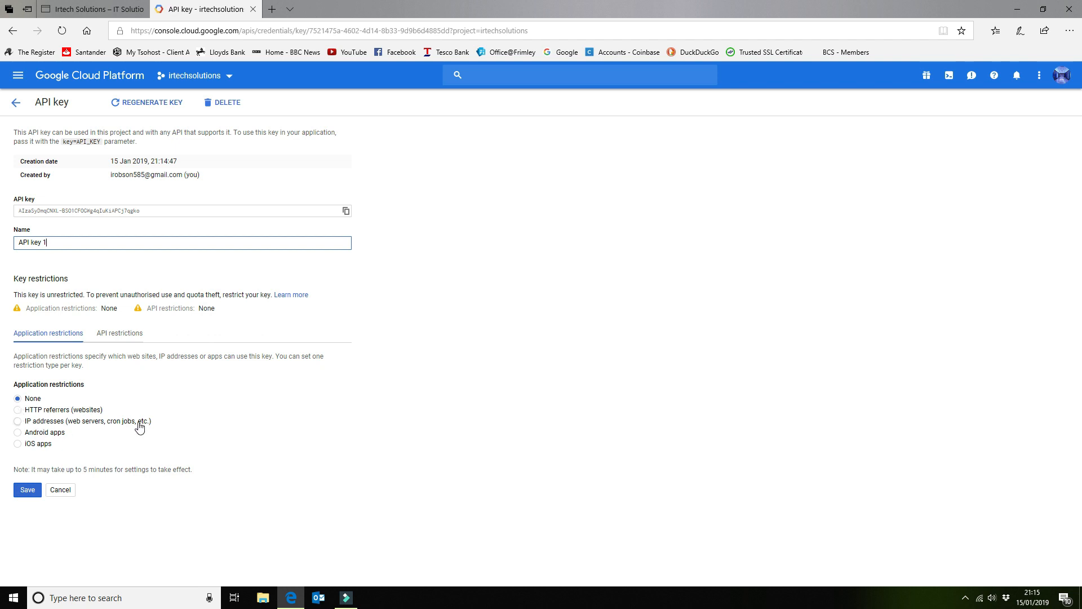
# - Set the key's application restriction to HTTP referrers (websites) and copy the irtechsolutions.co.uk site's web address
pyautogui.click(17, 410)
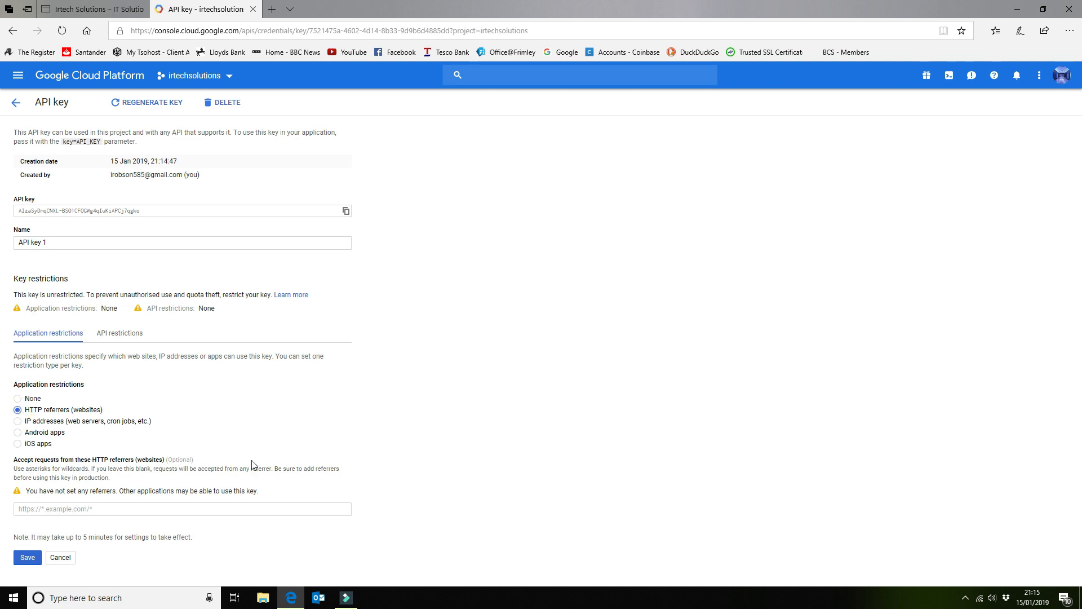
pyautogui.click(93, 9)
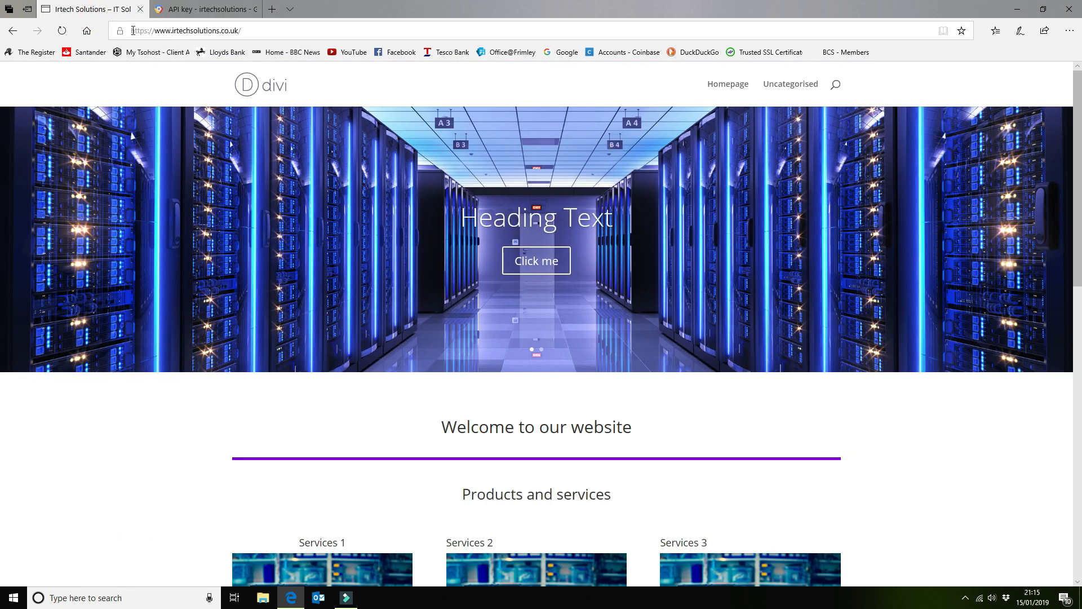
pyautogui.moveTo(266, 30); pyautogui.dragTo(128, 30)
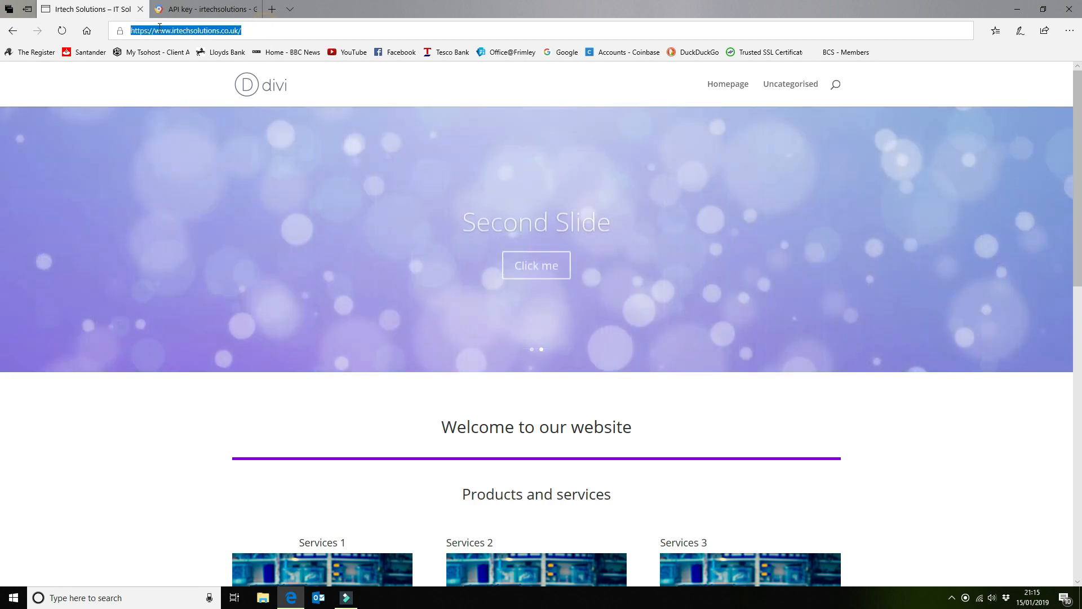
pyautogui.rightClick(120, 32)
pyautogui.click(167, 65)
pyautogui.click(192, 9)
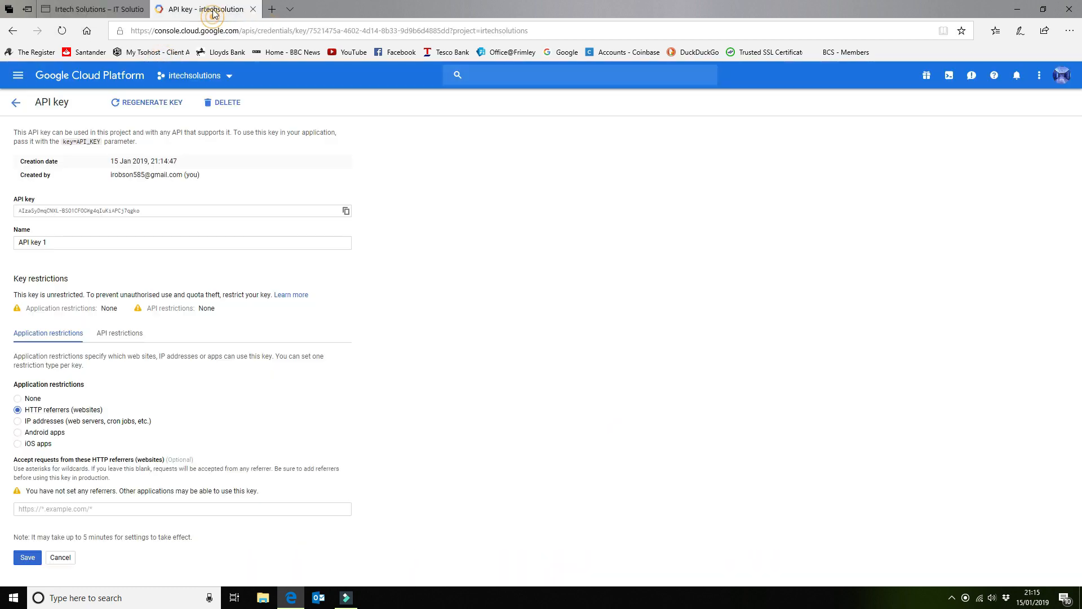
pyautogui.click(84, 512)
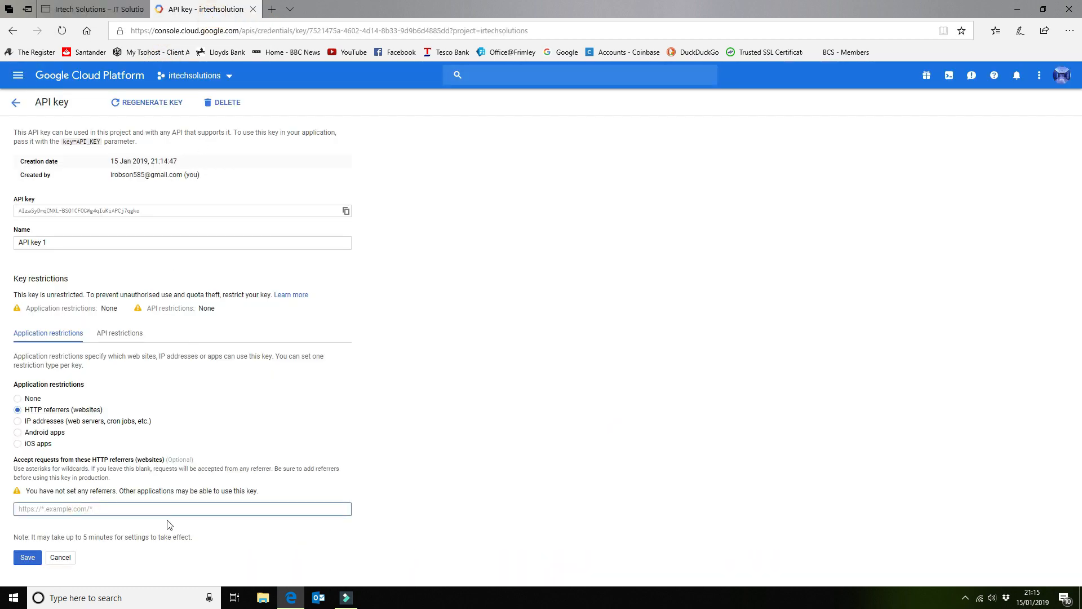
pyautogui.moveTo(130, 509); pyautogui.dragTo(26, 502)
pyautogui.click(17, 511)
pyautogui.click(93, 505)
pyautogui.click(123, 510)
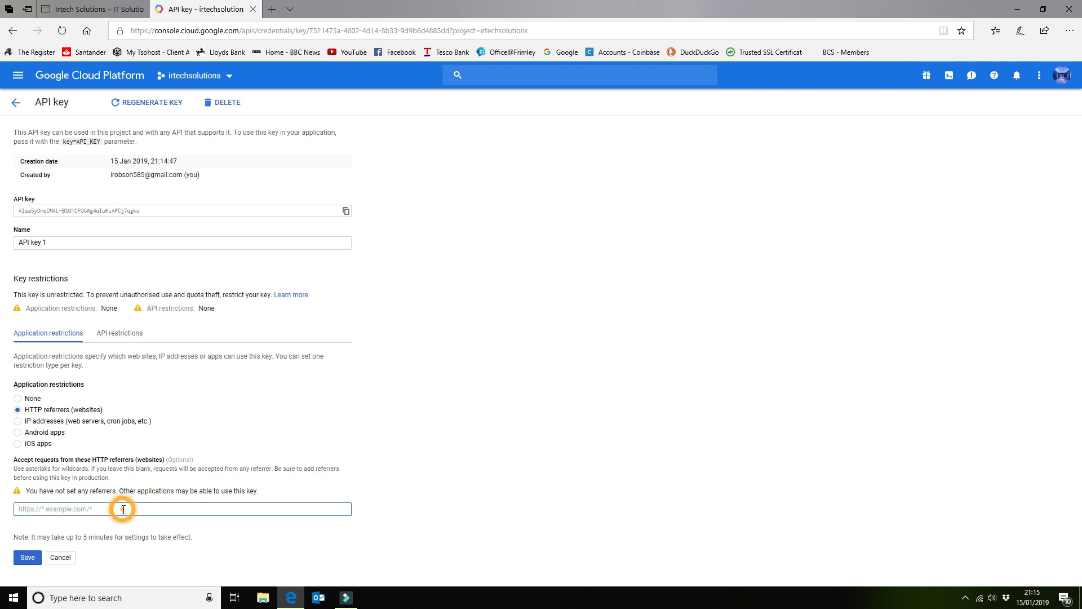
pyautogui.click(121, 509)
pyautogui.rightClick(115, 509)
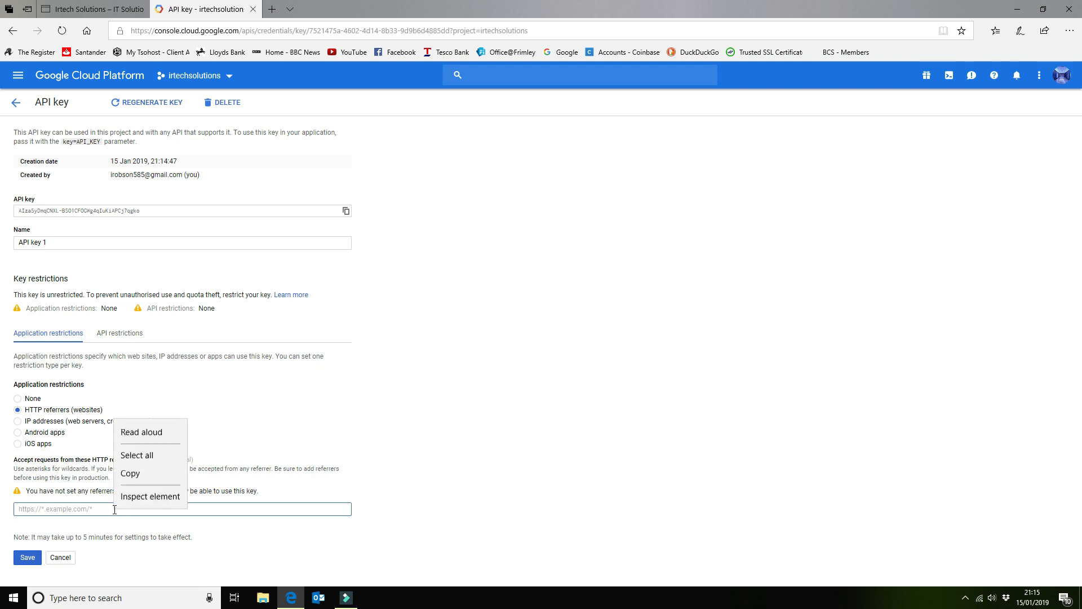
pyautogui.click(72, 506)
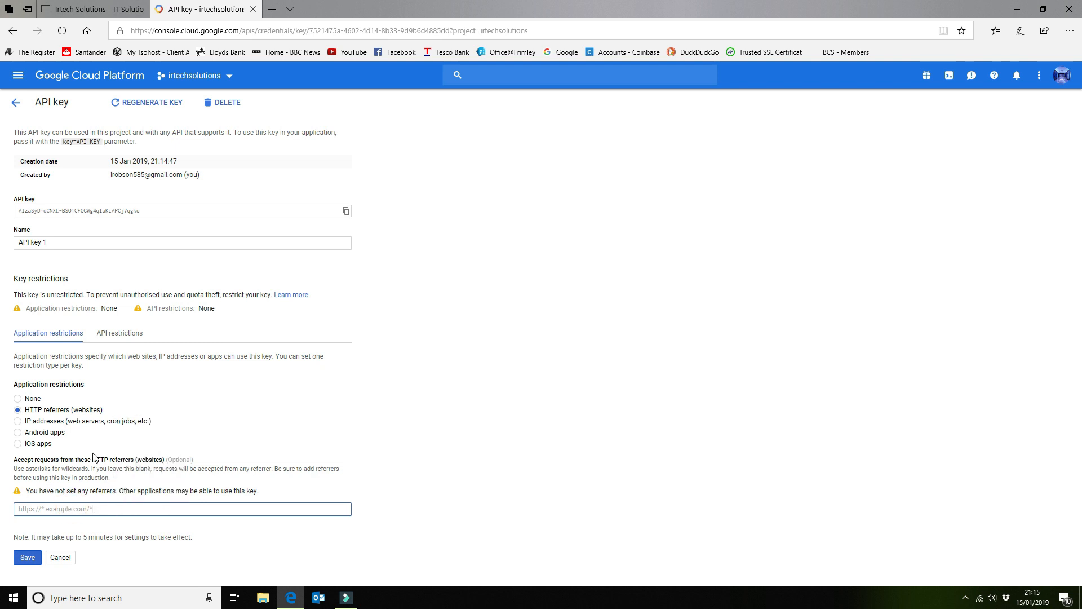
pyautogui.write('https://www.irtechsolutions.co.uk')
pyautogui.press('Return')
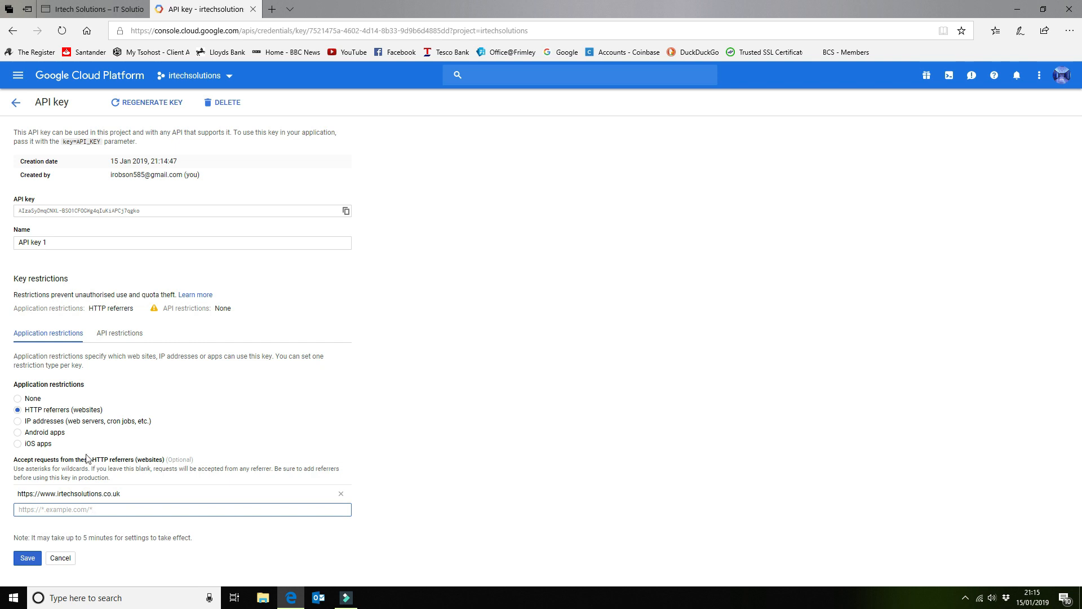
# - Examine which APIs can be chosen as API restrictions for the key, without selecting any
pyautogui.click(140, 338)
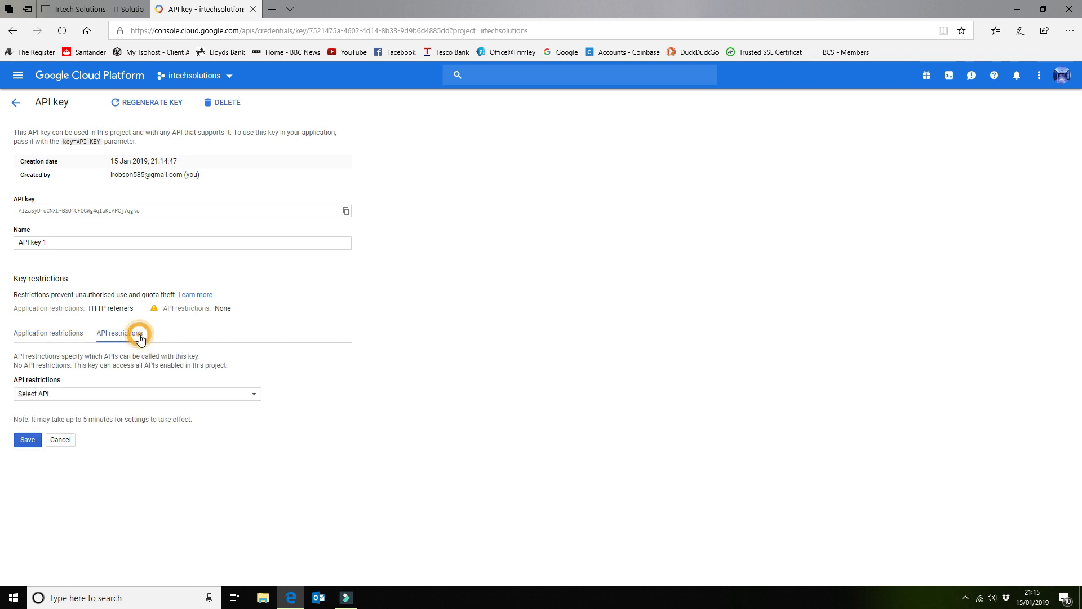
pyautogui.click(134, 395)
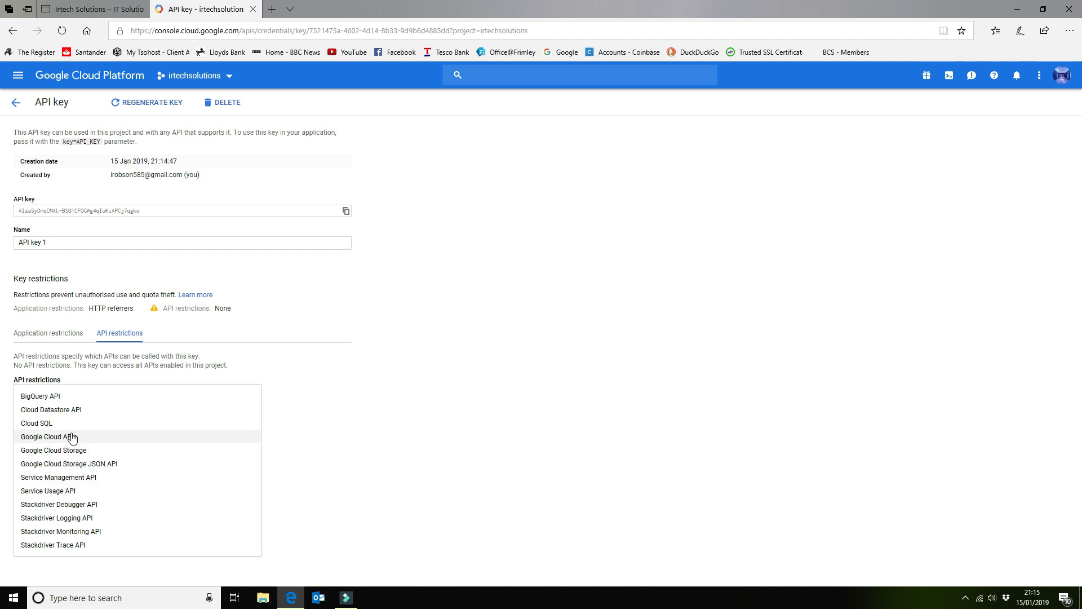
pyautogui.click(441, 420)
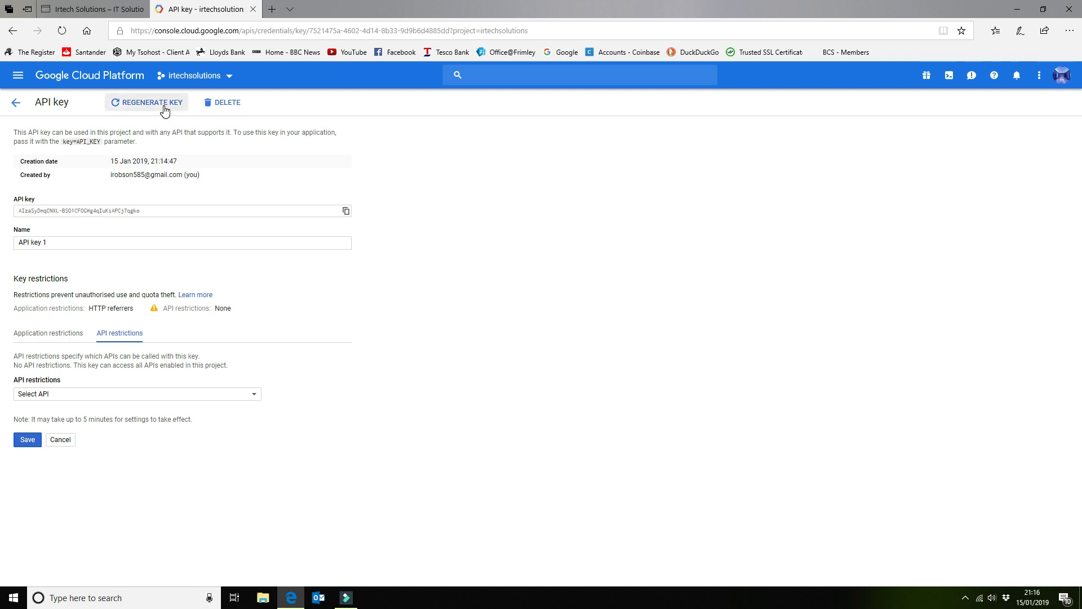
# - View the Maps JavaScript API's page in the API library, then return to the APIs & Services dashboard
pyautogui.click(16, 102)
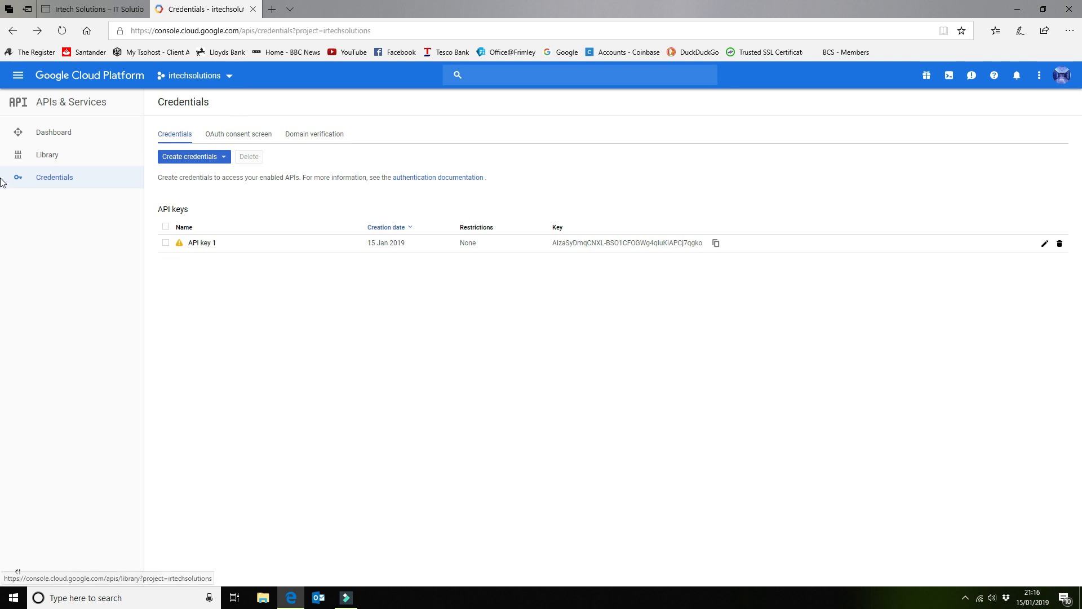
pyautogui.click(32, 164)
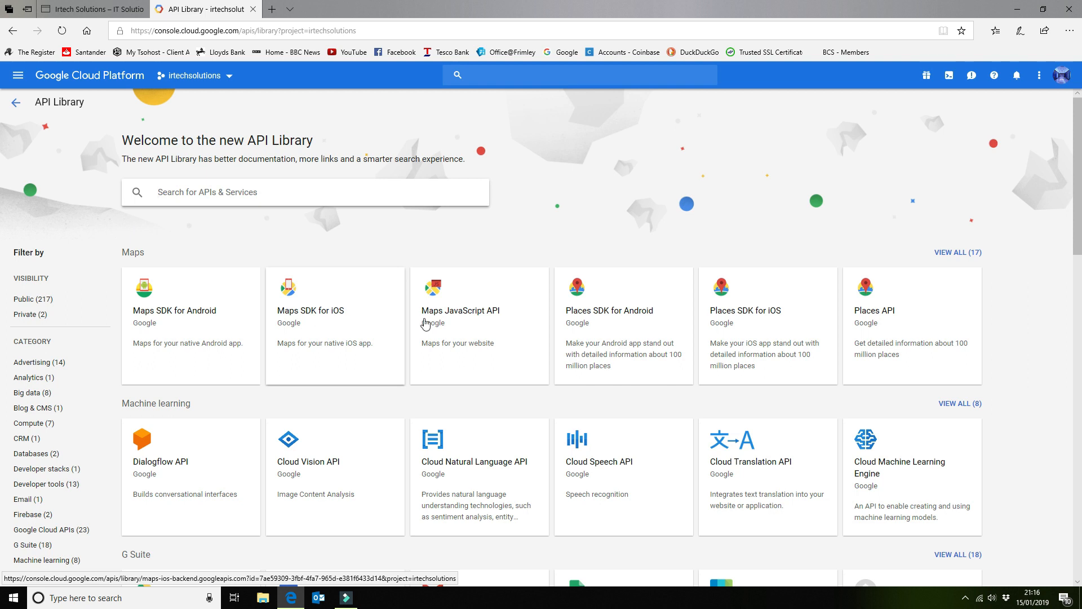
pyautogui.click(483, 318)
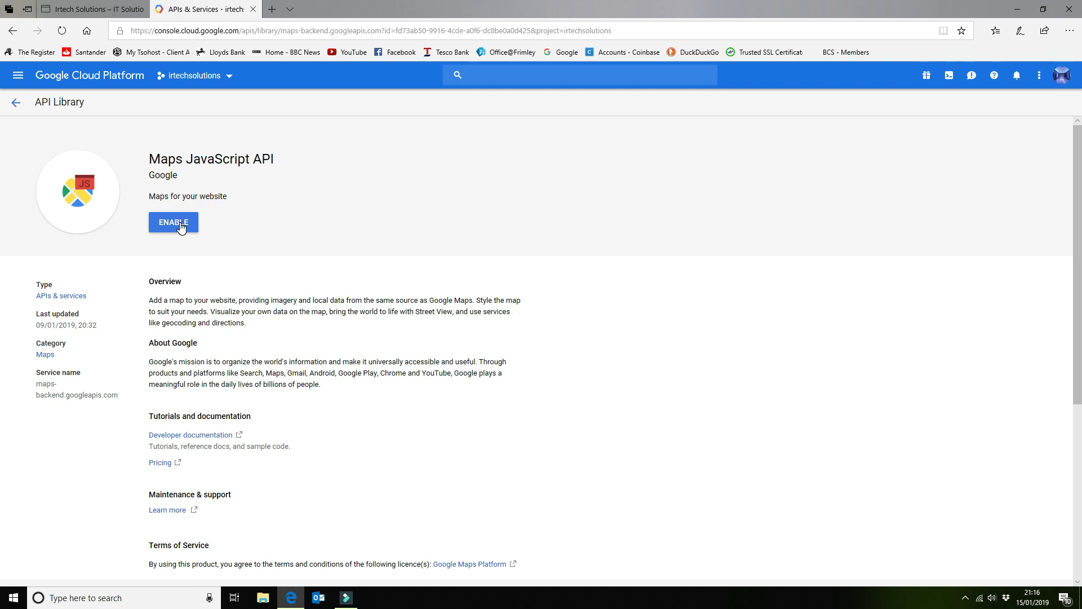
pyautogui.click(17, 103)
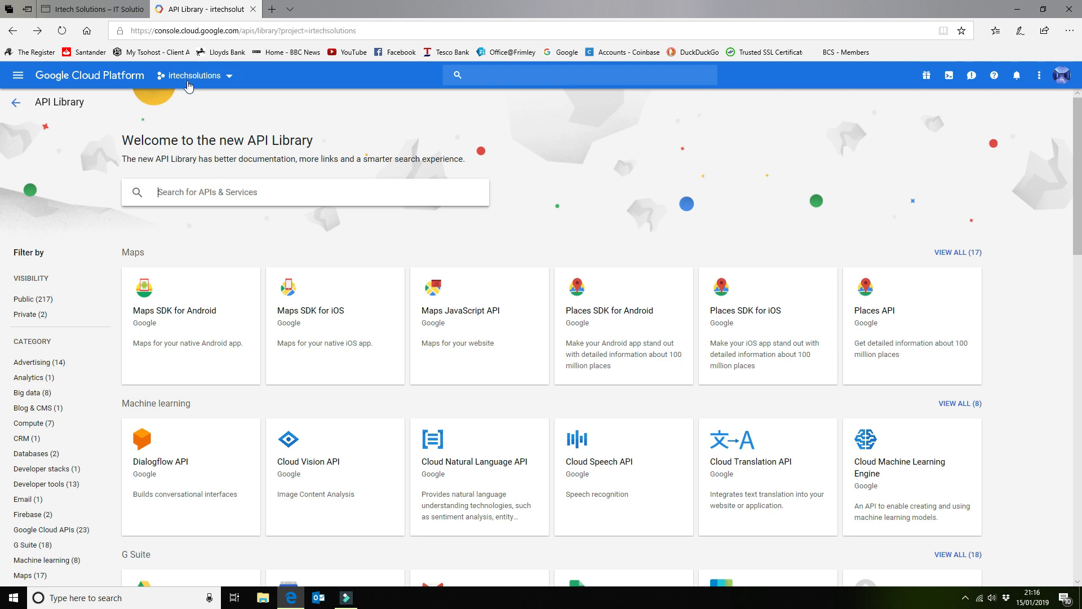
pyautogui.click(17, 104)
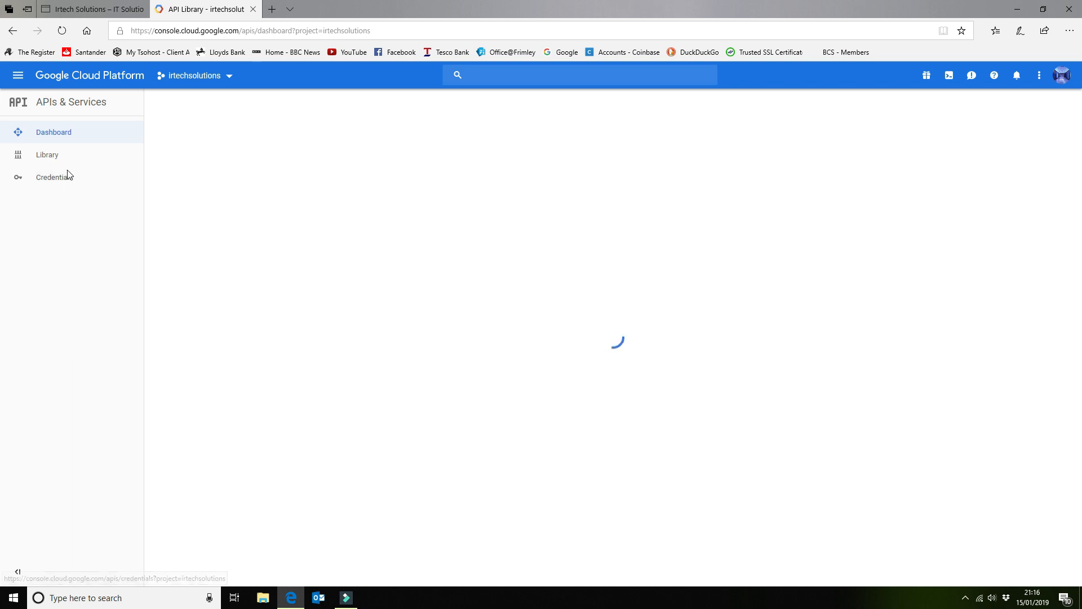
# - Look up the project's API key in the credentials list, leaving the key entry unselected
pyautogui.click(65, 180)
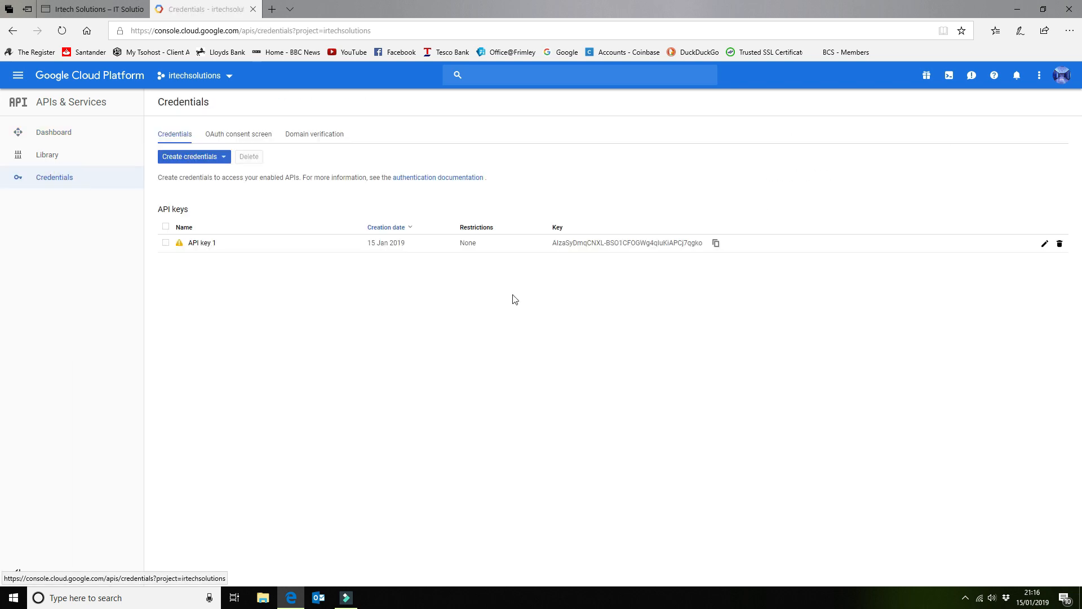
pyautogui.click(550, 244)
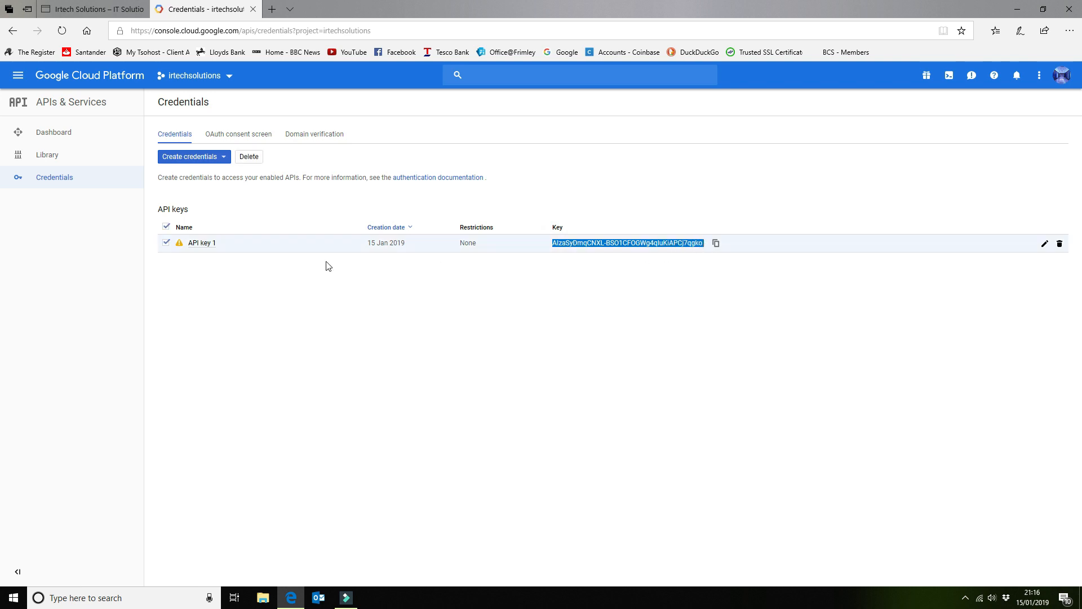
pyautogui.click(172, 242)
pyautogui.click(164, 245)
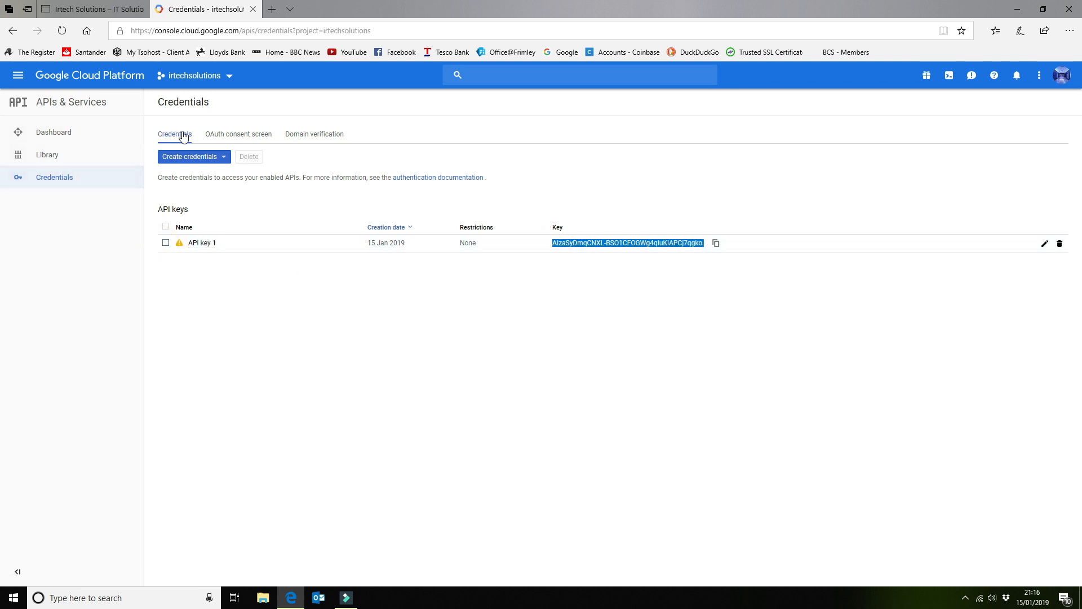
# - Enable the Maps JavaScript API for the irtechsolutions project from the API library
pyautogui.click(55, 155)
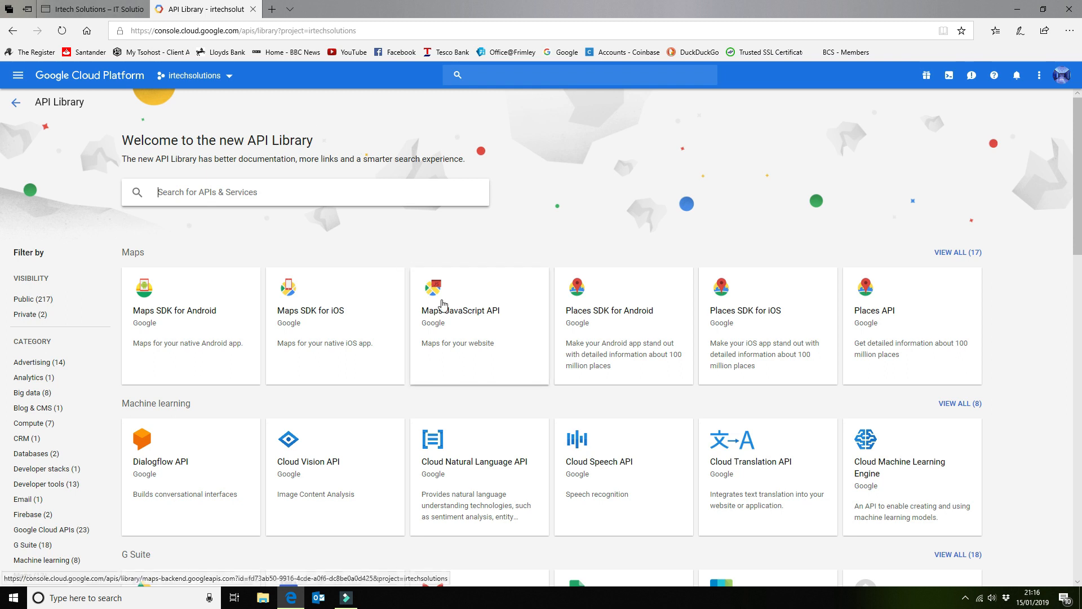
pyautogui.click(473, 314)
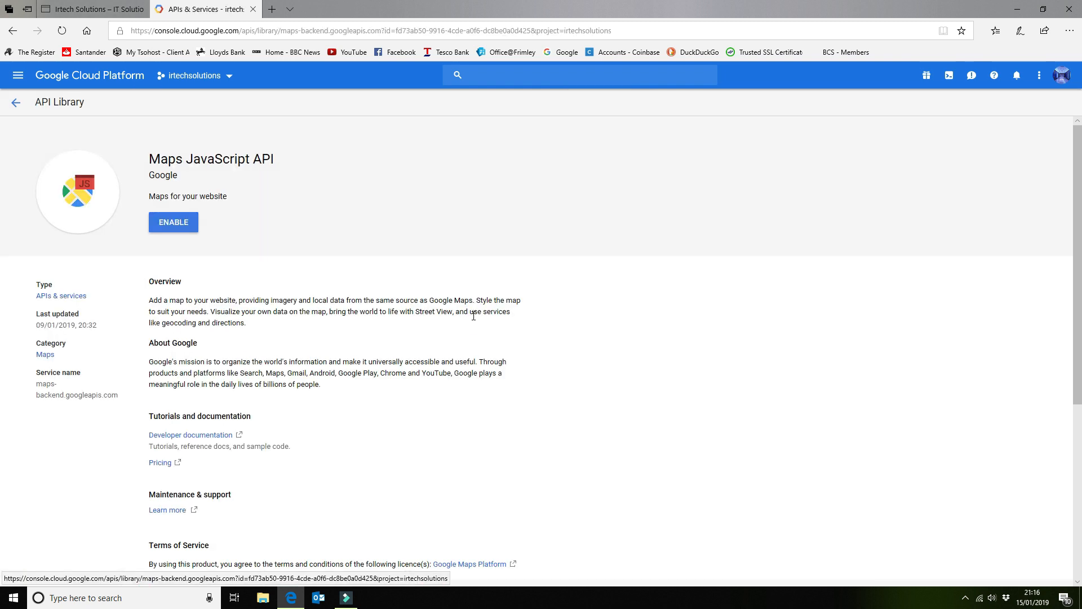
pyautogui.click(174, 225)
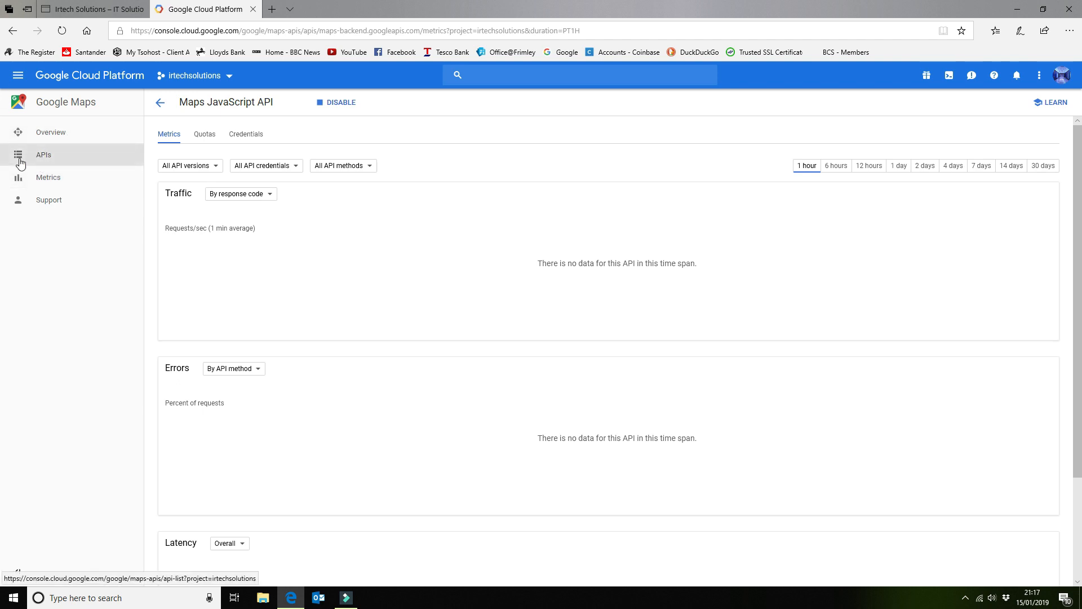
# - Find the Geocoding API among all Maps APIs in the API library and enable it for the project
pyautogui.click(42, 150)
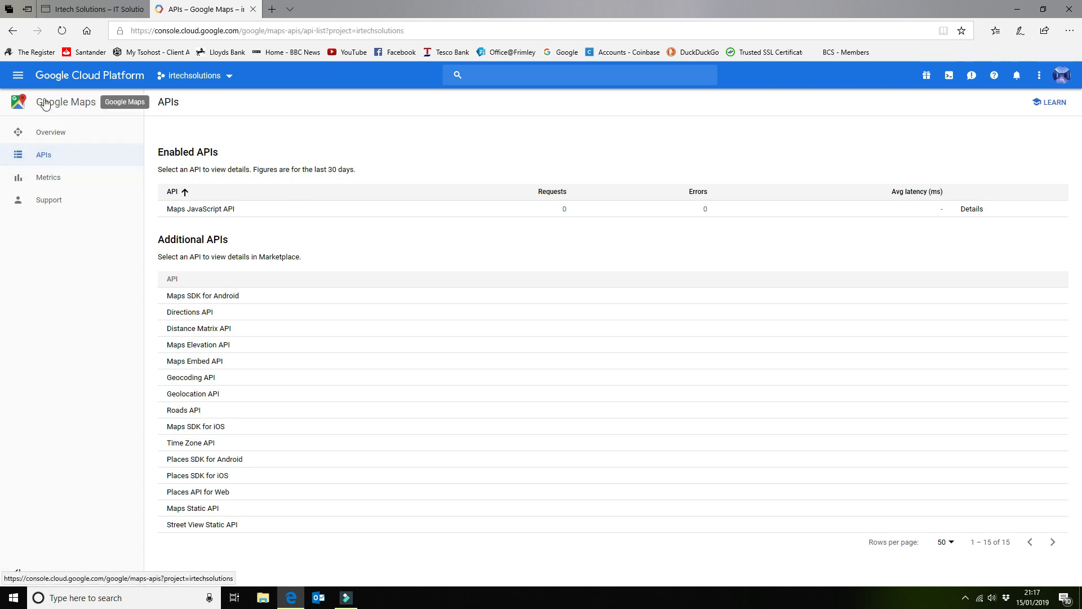
pyautogui.click(19, 79)
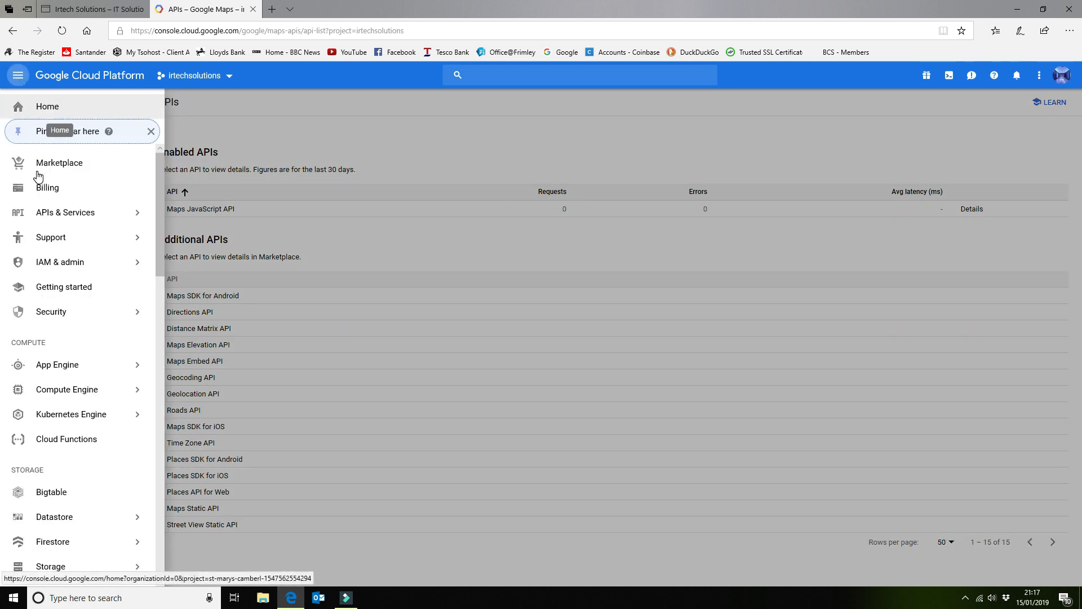
pyautogui.click(54, 218)
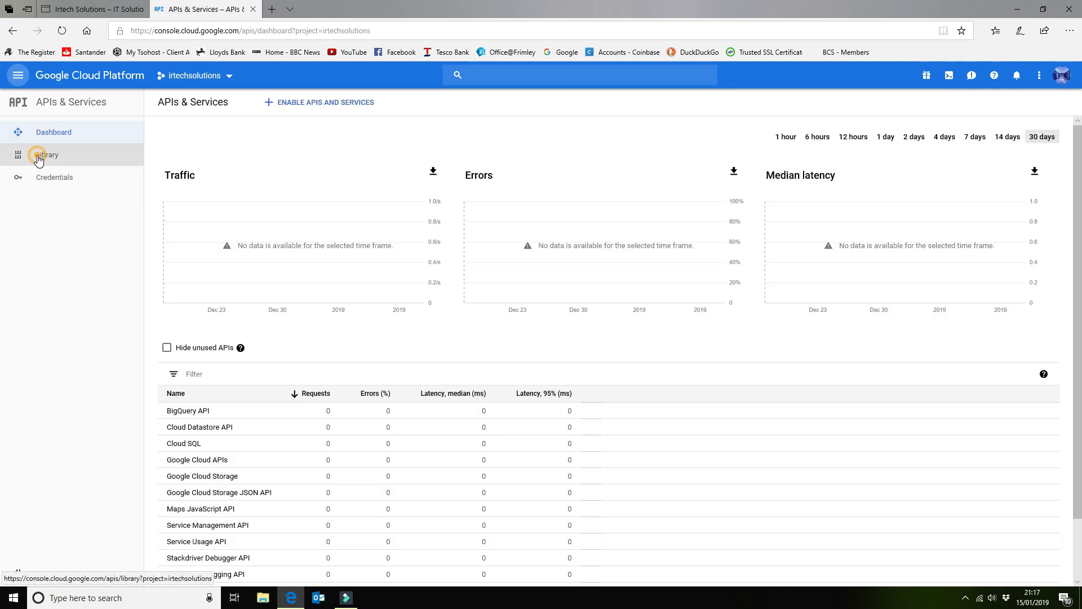
pyautogui.click(39, 159)
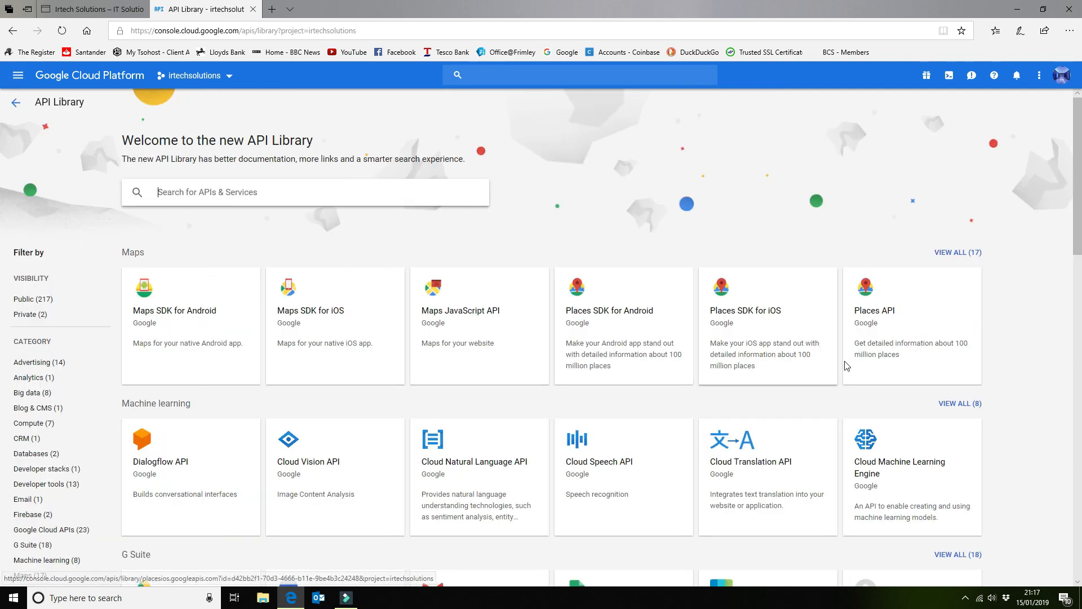
pyautogui.scroll(-3, 809, 399)
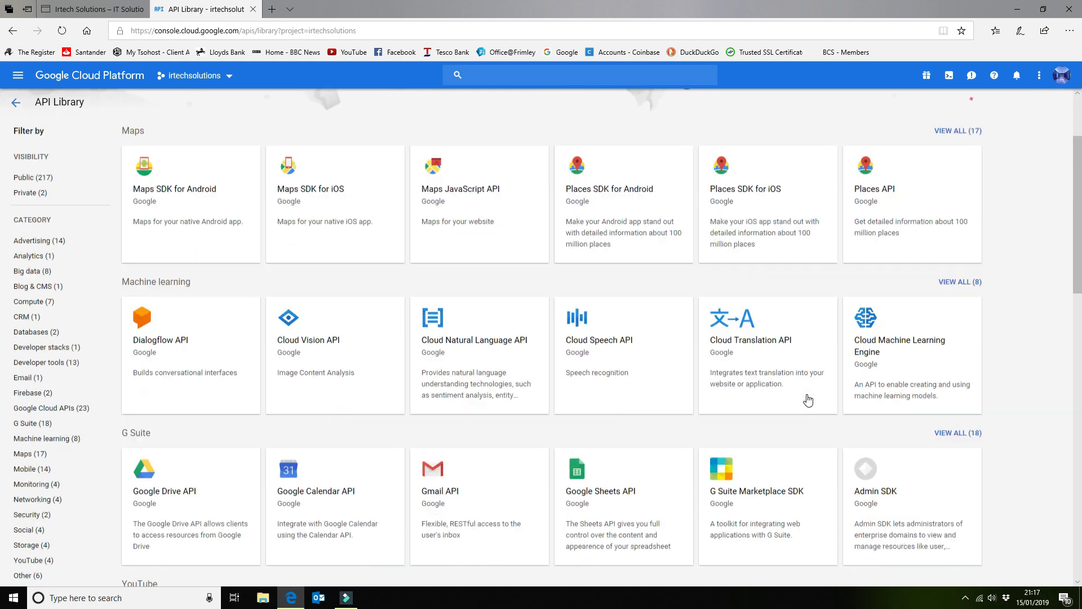
pyautogui.scroll(-5, 806, 399)
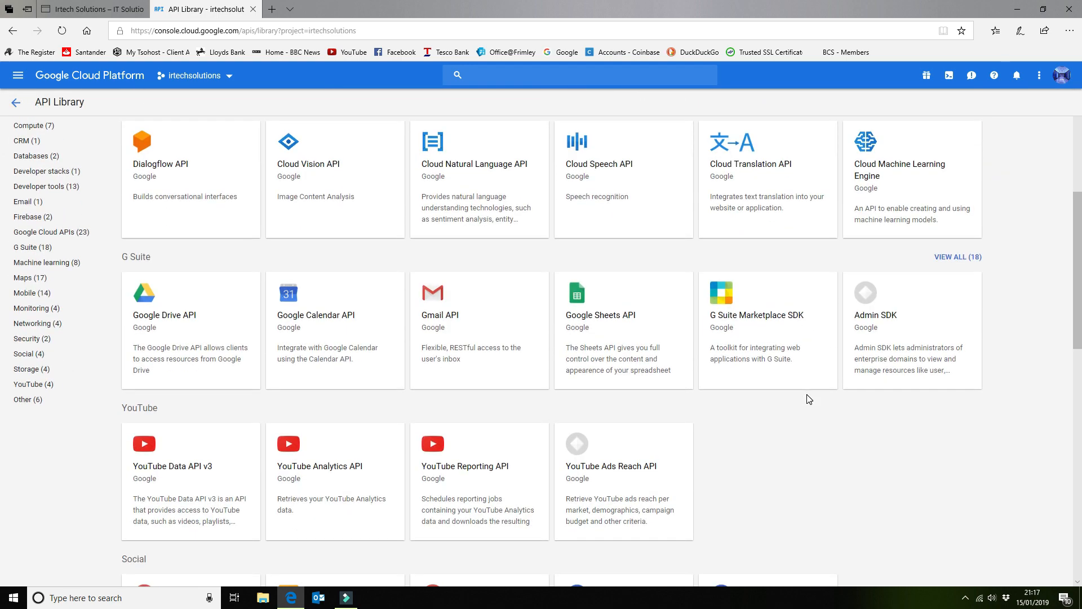
pyautogui.scroll(8, 806, 399)
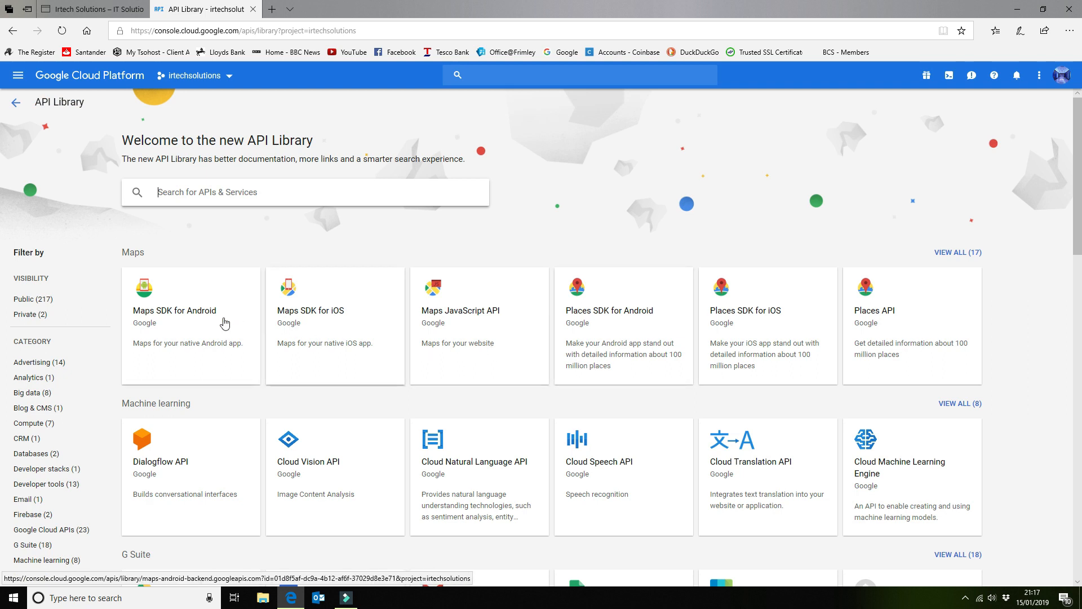
pyautogui.click(957, 254)
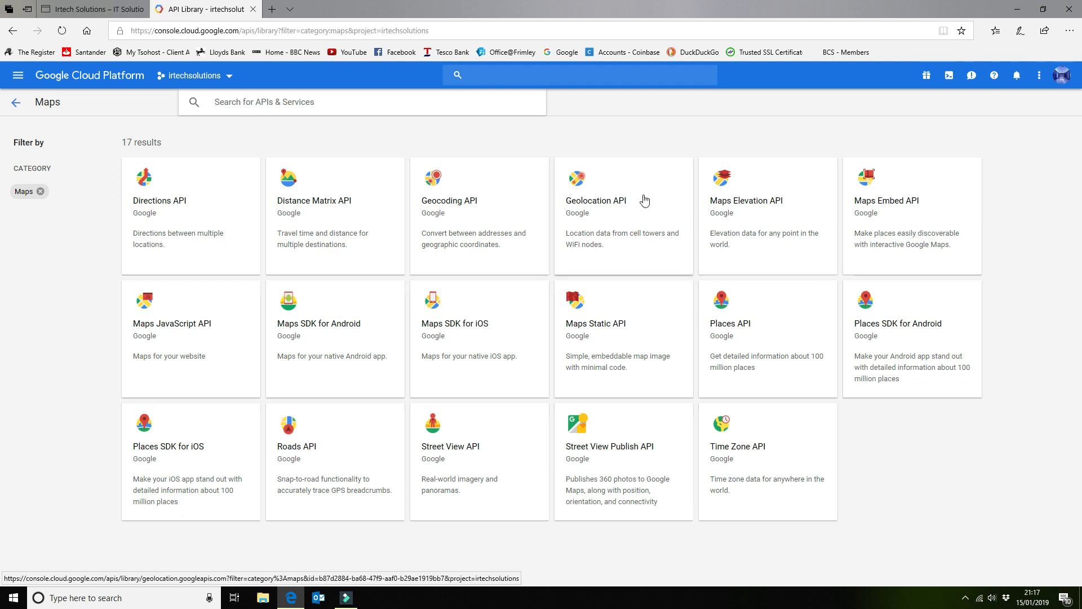
pyautogui.click(466, 213)
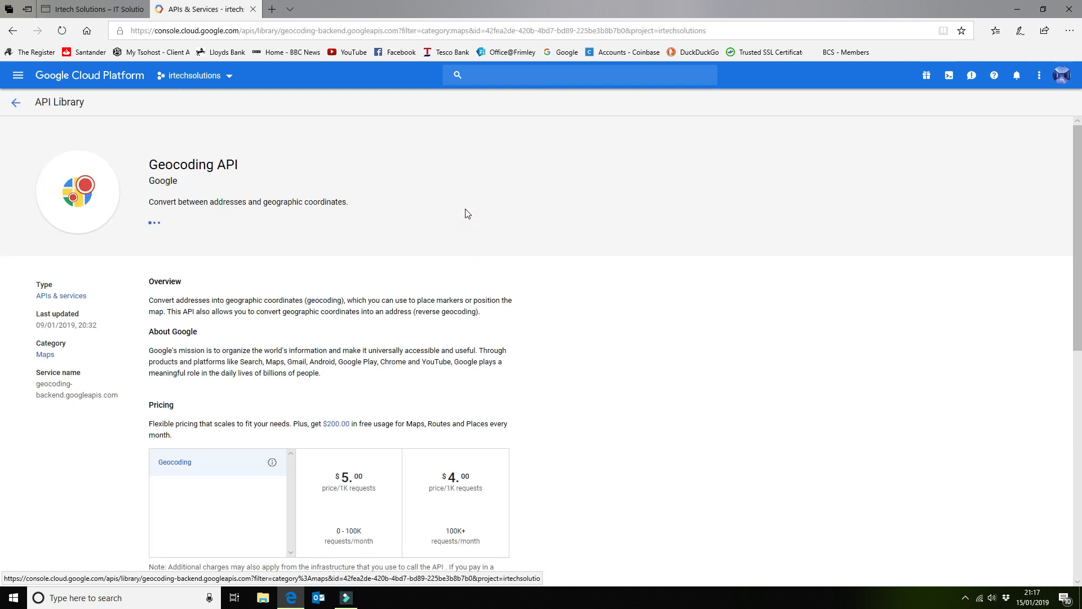
pyautogui.click(169, 225)
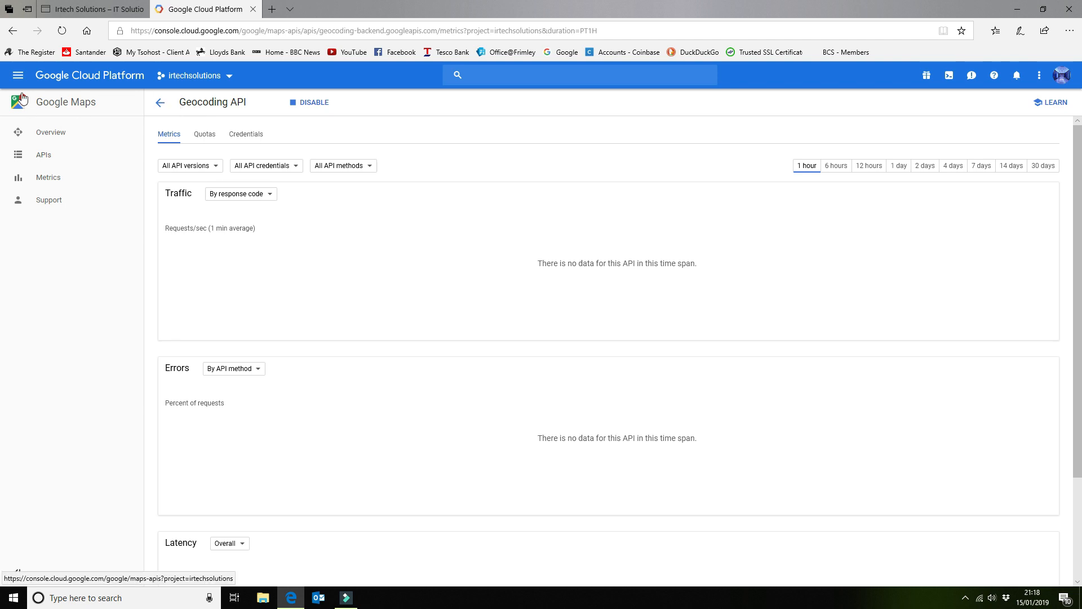
pyautogui.click(18, 75)
pyautogui.moveTo(43, 213)
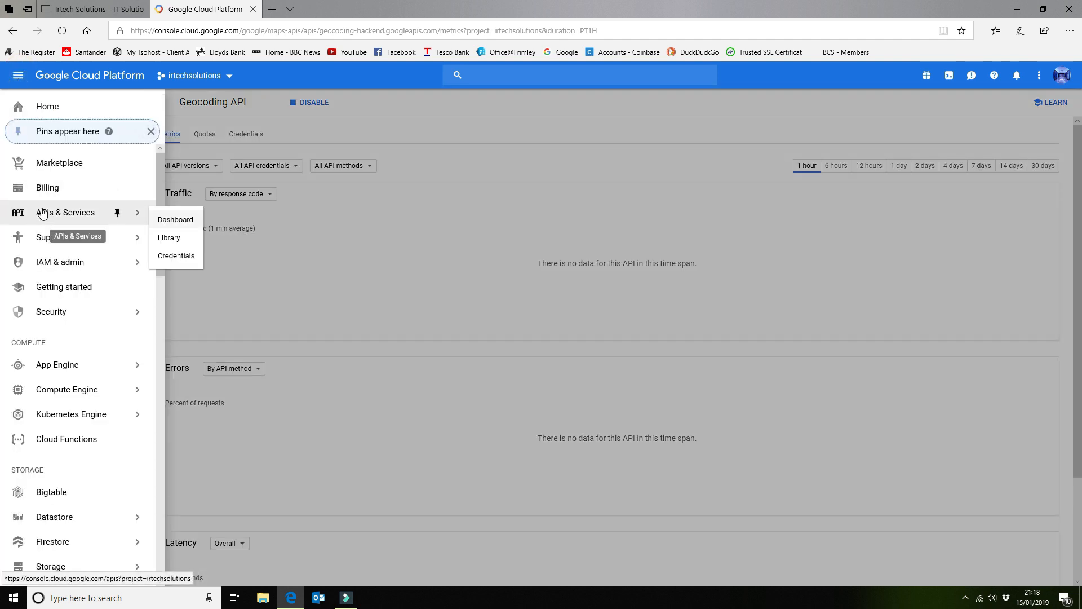
pyautogui.click(171, 256)
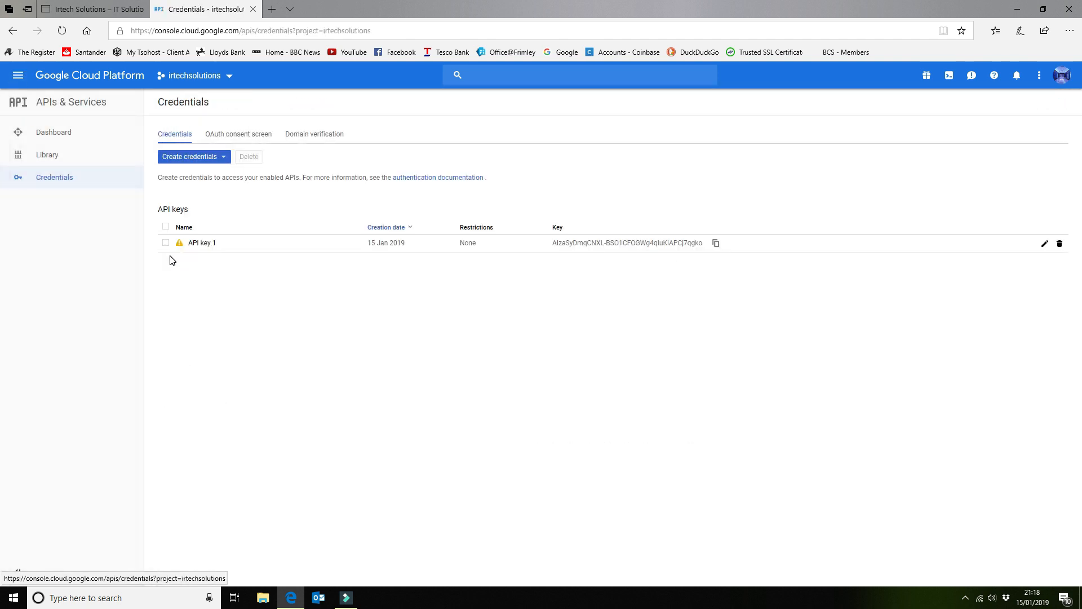
pyautogui.click(1043, 243)
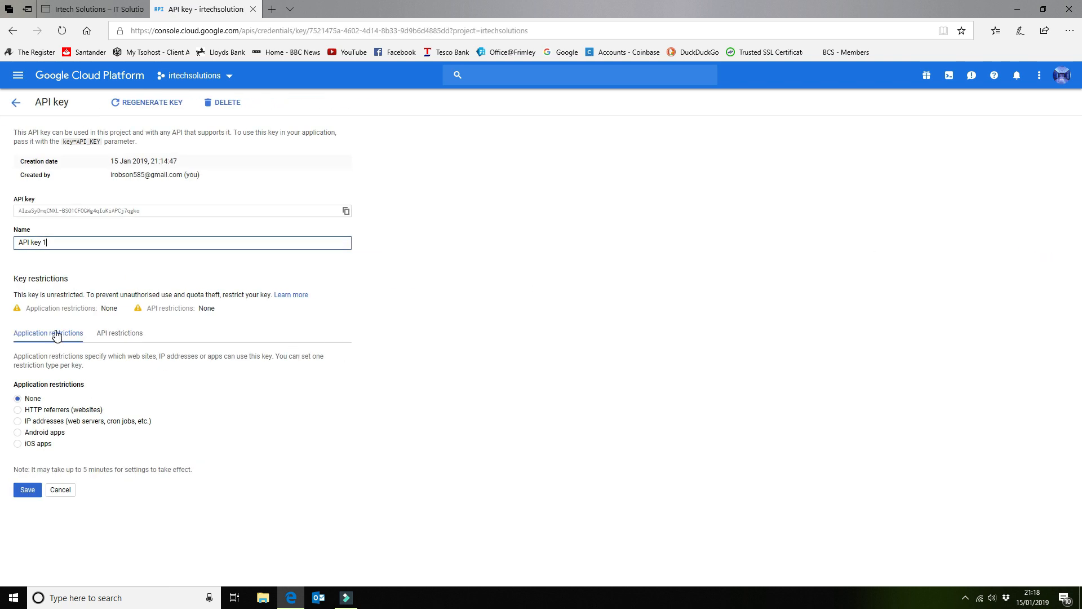
pyautogui.click(17, 409)
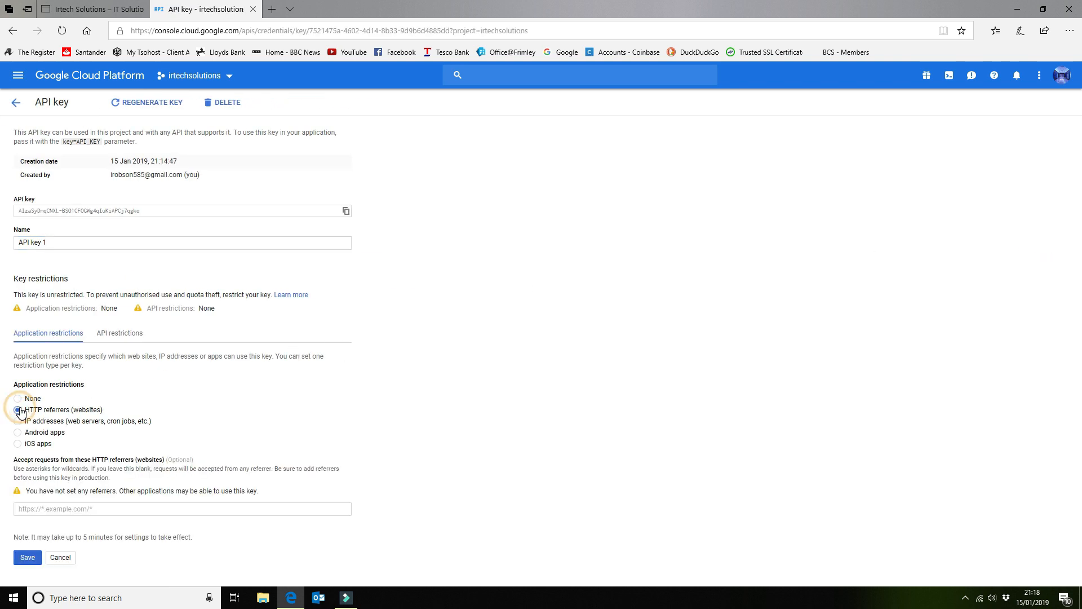
pyautogui.click(60, 507)
pyautogui.write('https://www.irtechsolutions.')
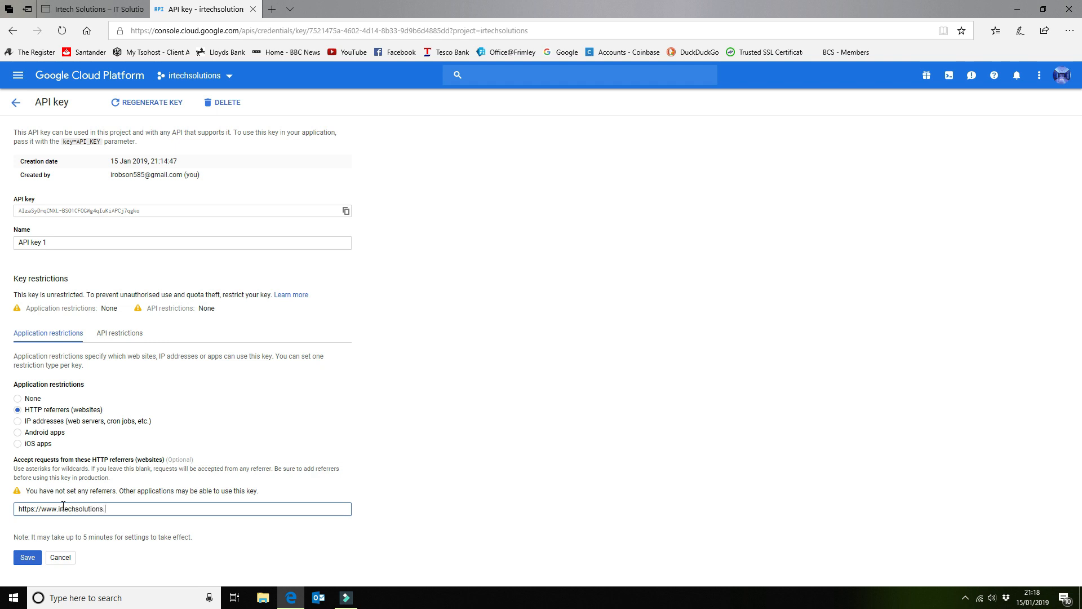
pyautogui.press('Return')
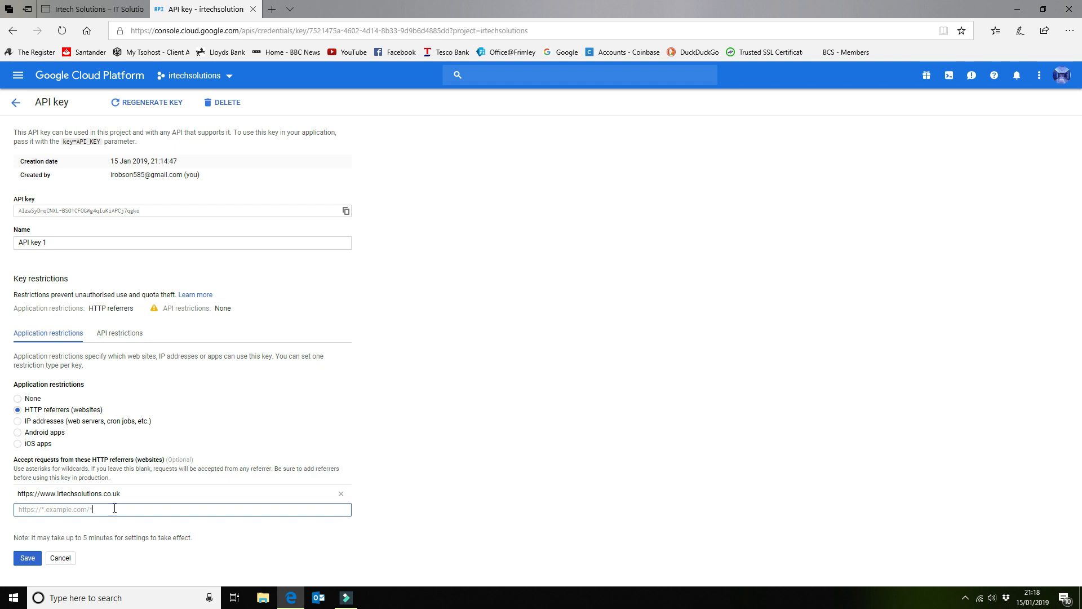
# - Add the BigQuery API as an API restriction for API key 1 and open the choice of further APIs
pyautogui.click(132, 336)
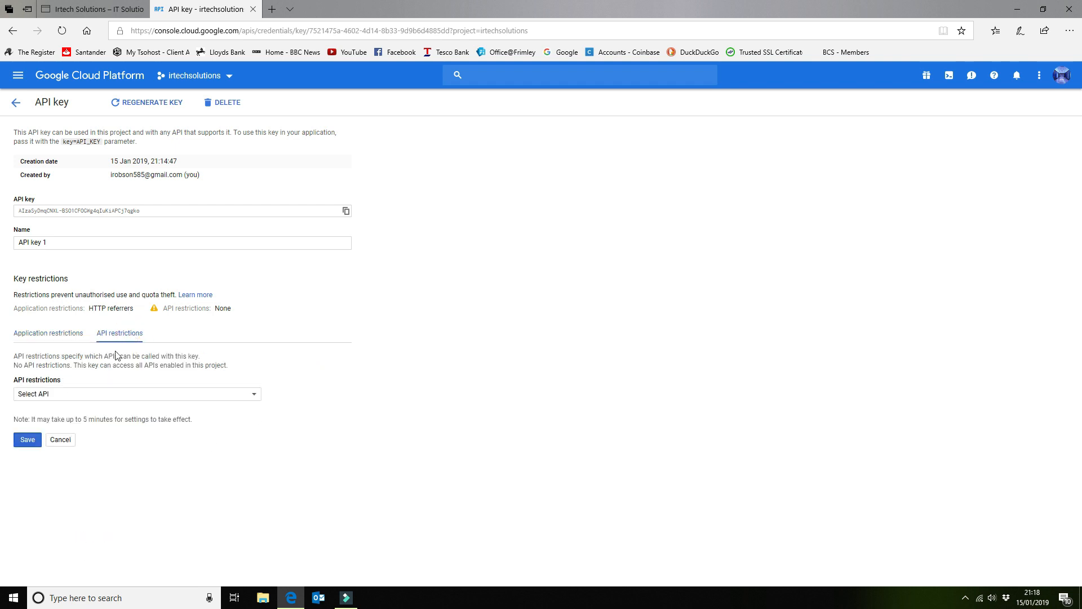
pyautogui.click(97, 396)
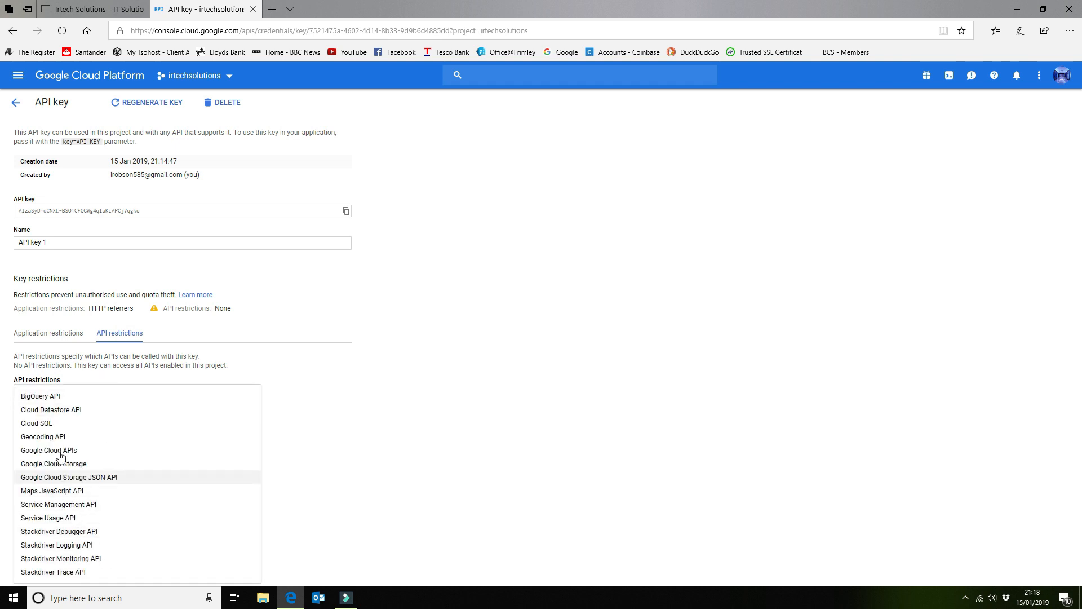
pyautogui.click(50, 397)
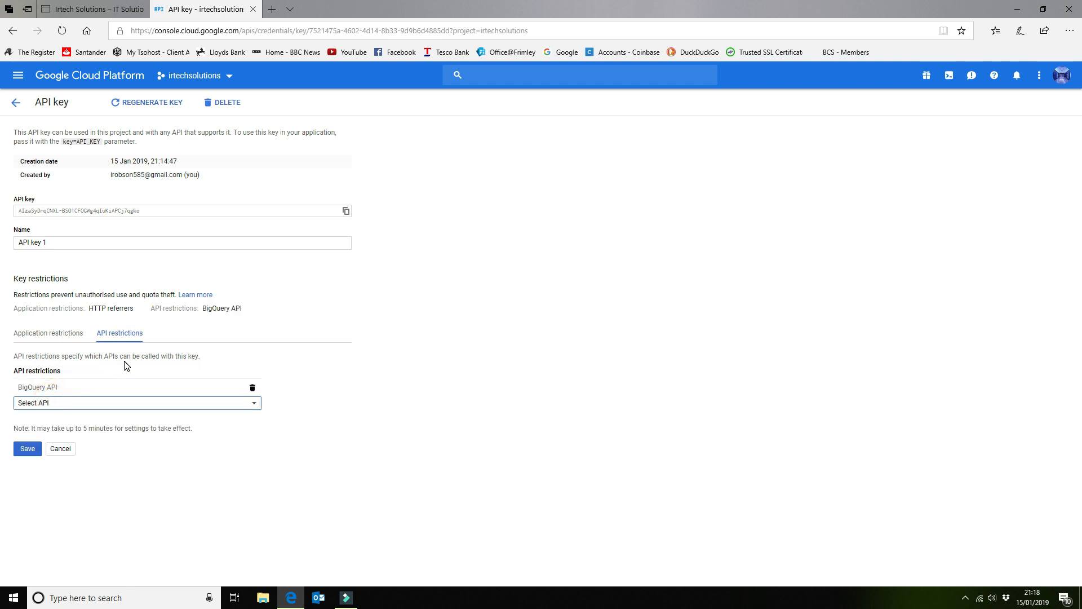
pyautogui.click(116, 405)
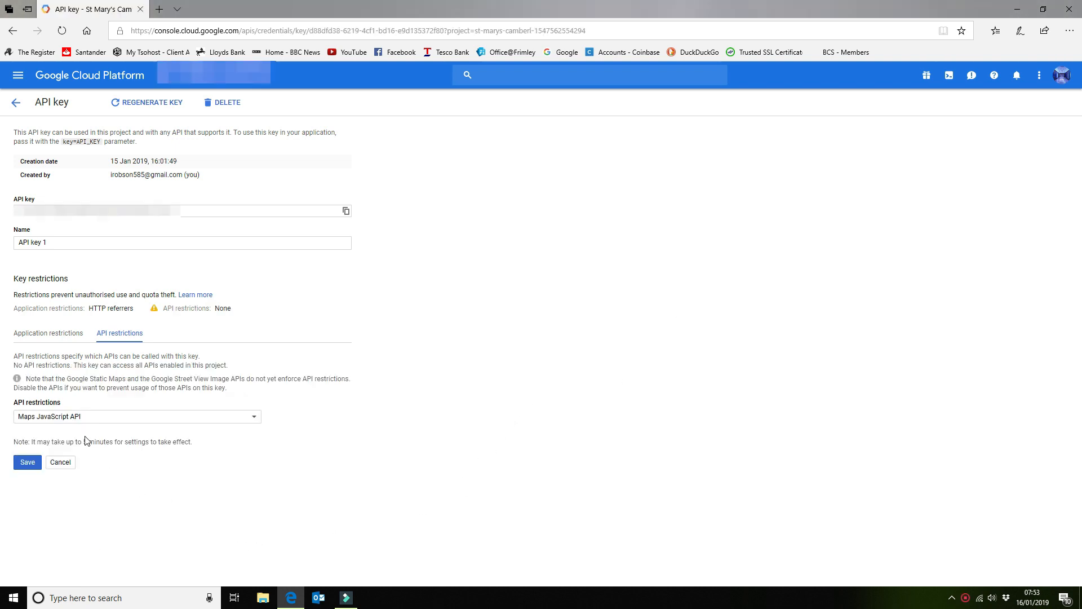
# - Restrict API key 1 to the Geocoding API, Maps JavaScript API and Maps Embed API, save the key, and minimise the browser
pyautogui.click(259, 421)
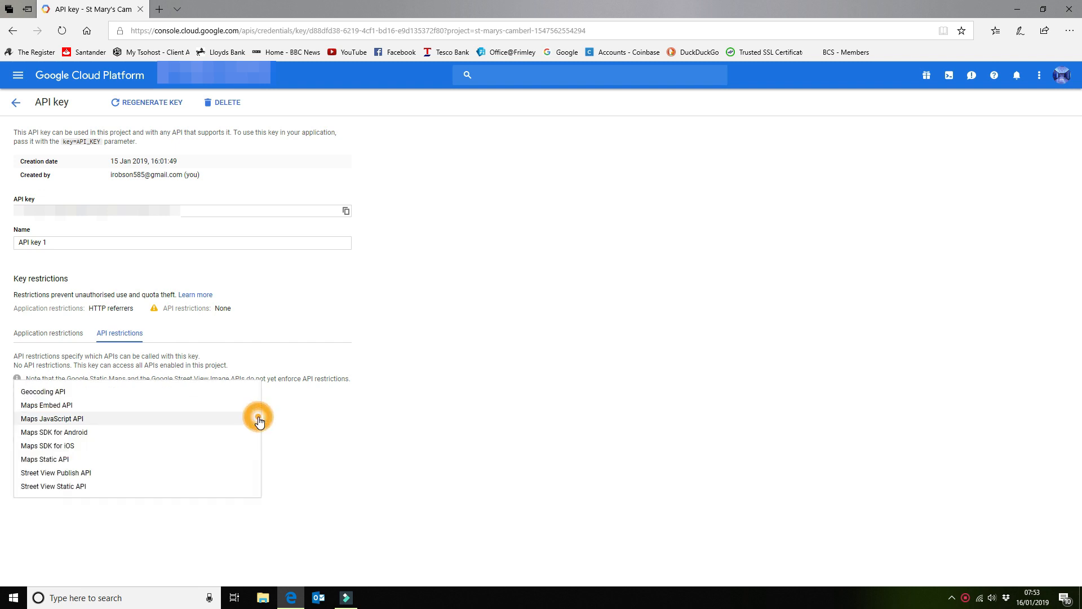
pyautogui.click(86, 396)
pyautogui.click(258, 426)
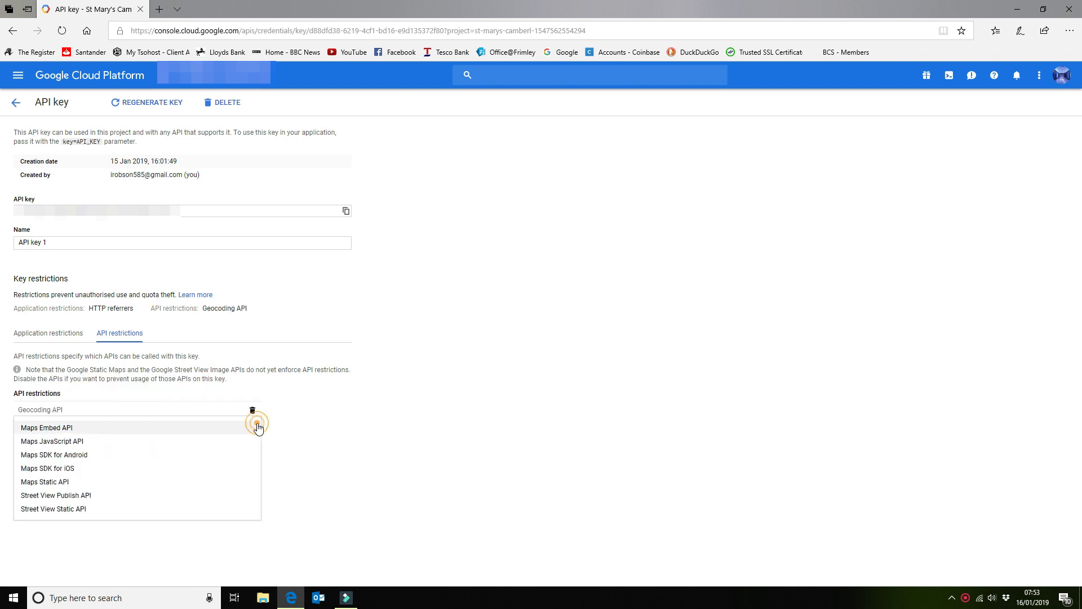
pyautogui.click(130, 442)
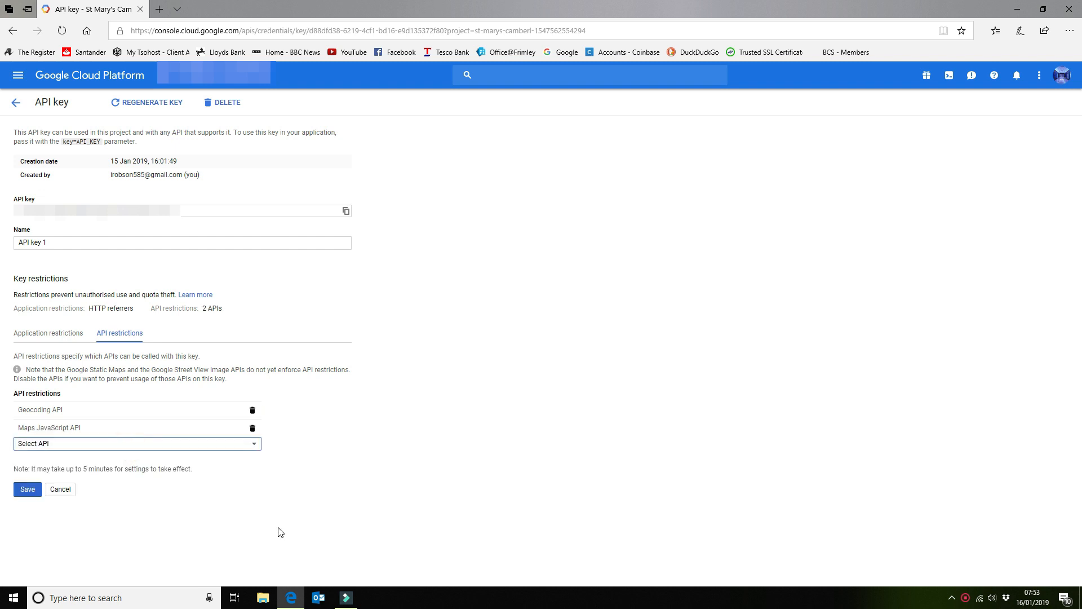
pyautogui.click(254, 444)
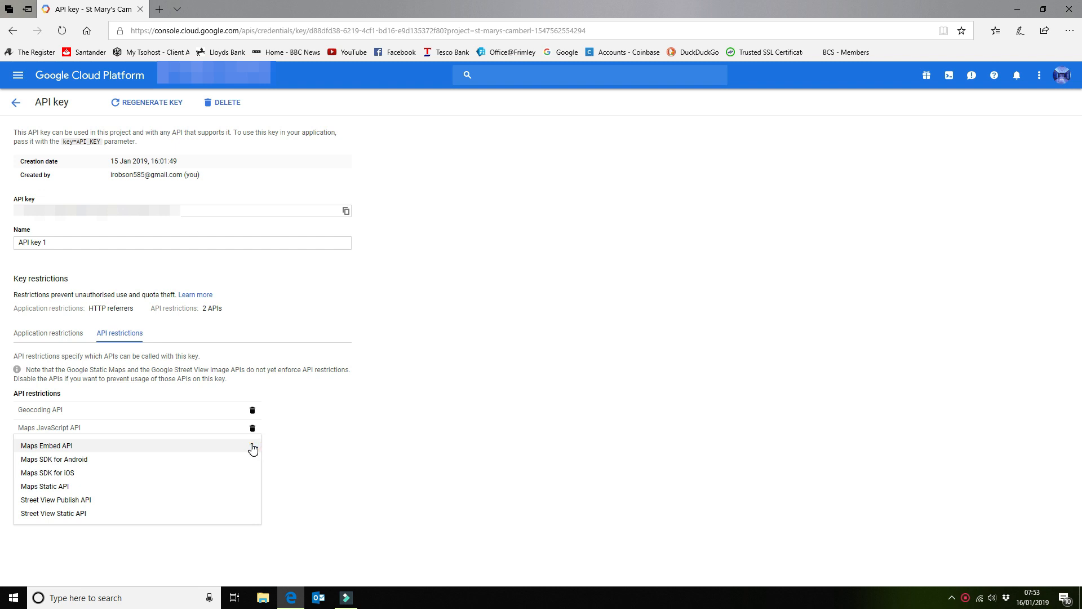
pyautogui.rightClick(253, 446)
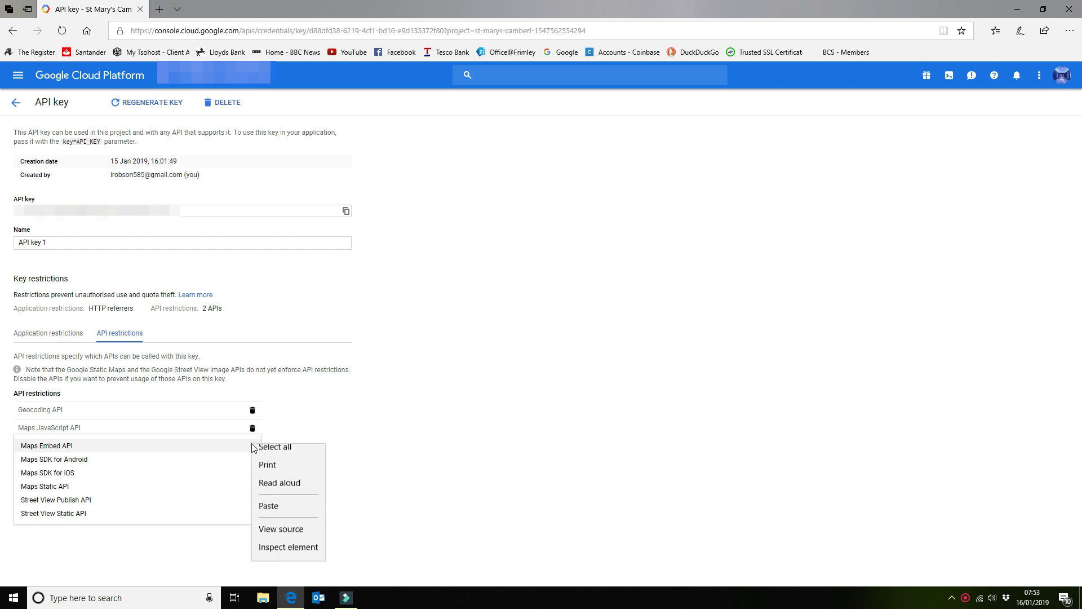
pyautogui.click(71, 449)
pyautogui.click(72, 449)
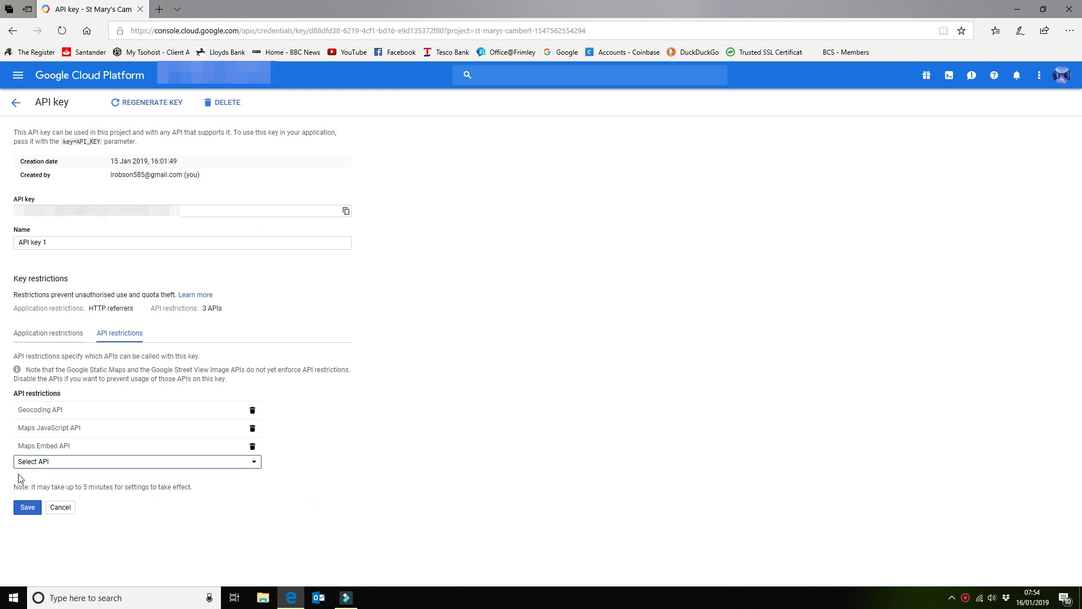
pyautogui.click(27, 510)
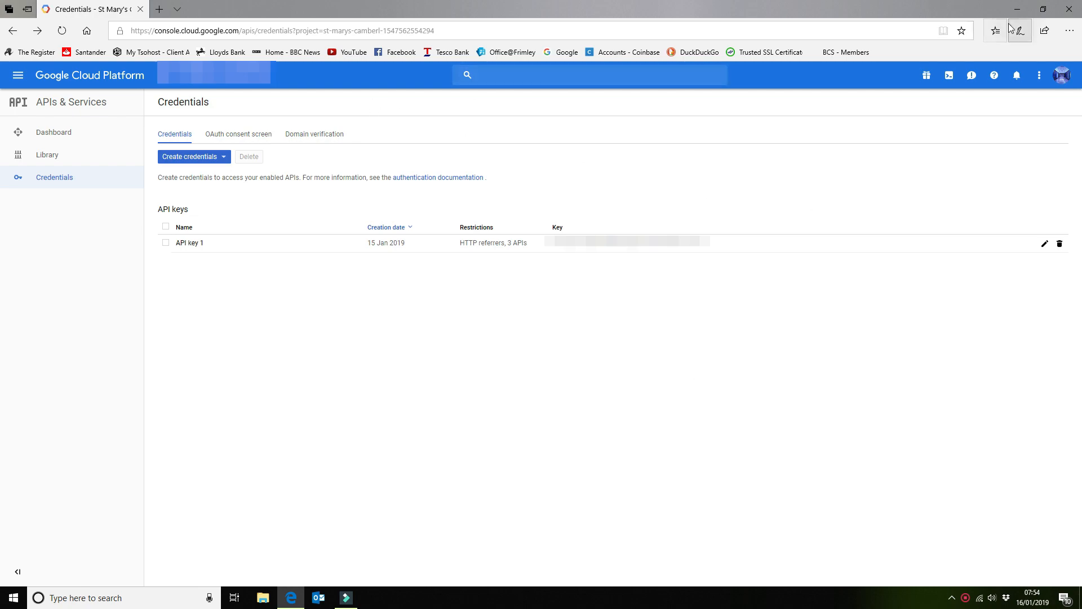
pyautogui.click(1017, 9)
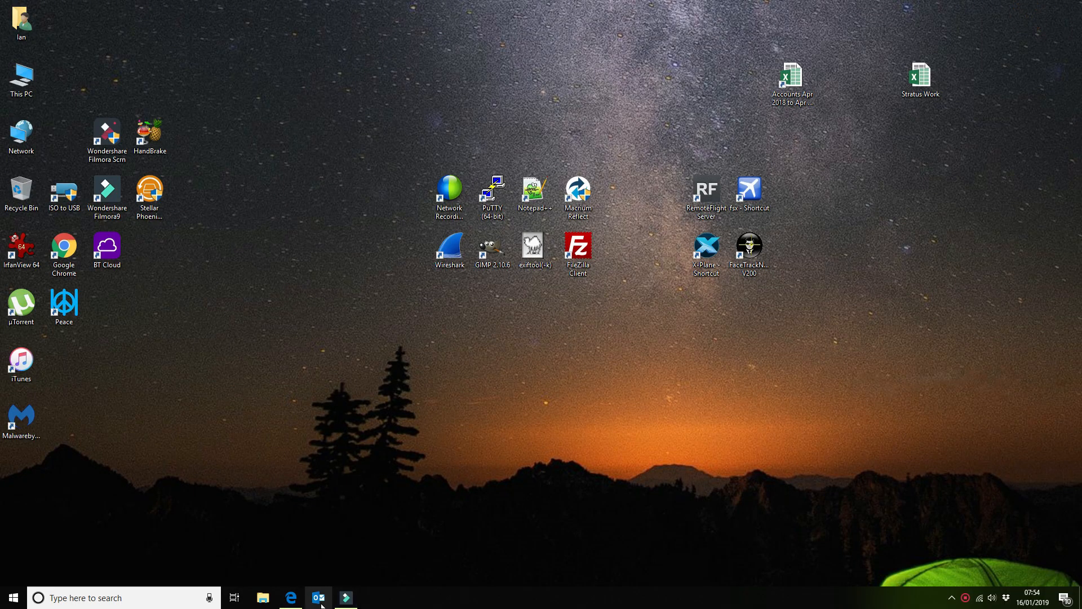
pyautogui.moveTo(292, 603)
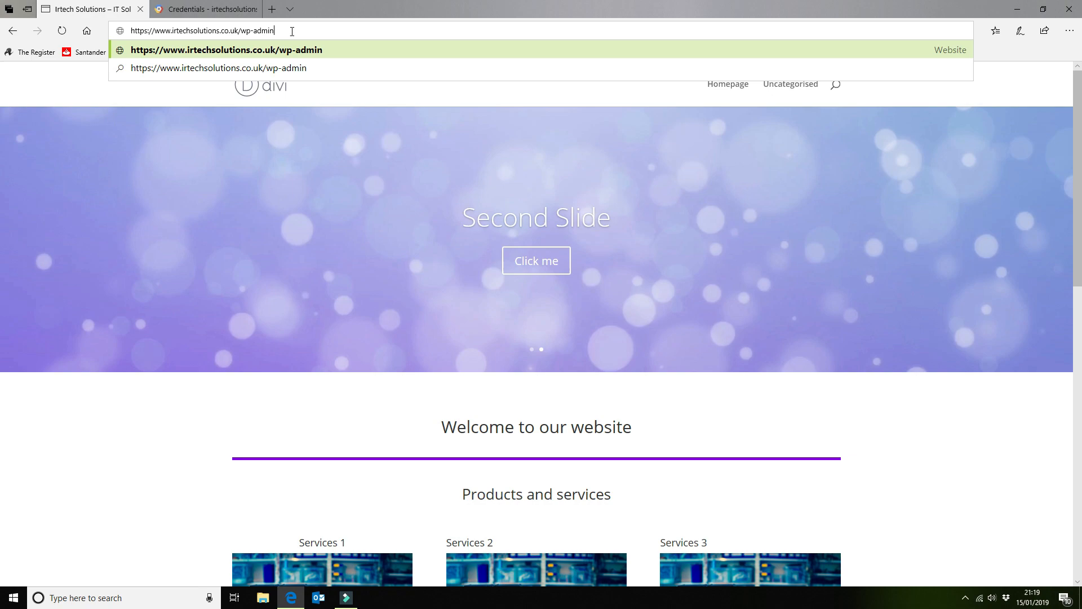
pyautogui.press('Return')
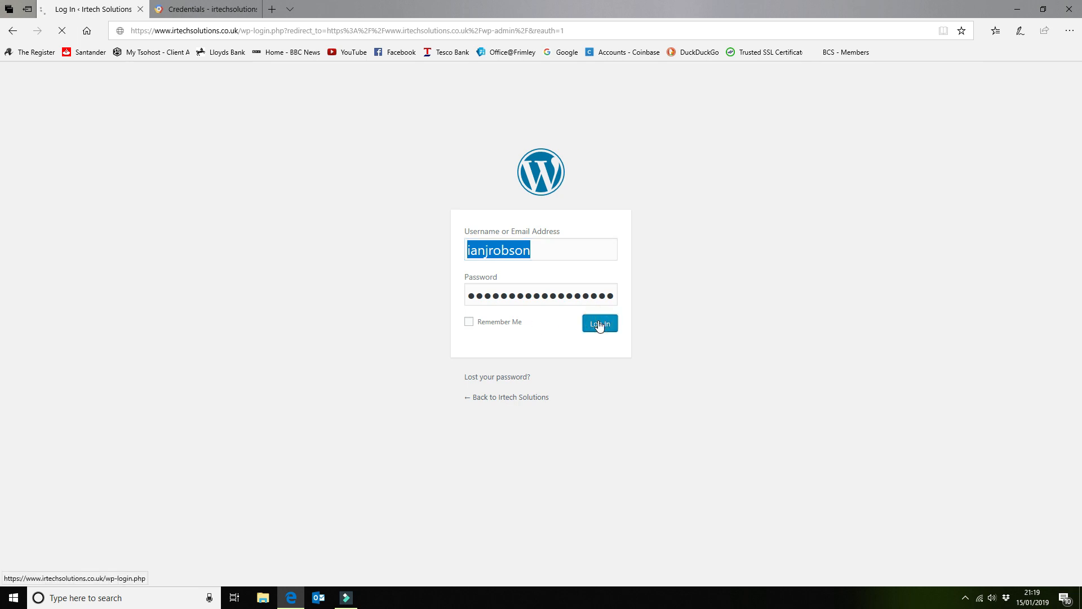
pyautogui.click(599, 323)
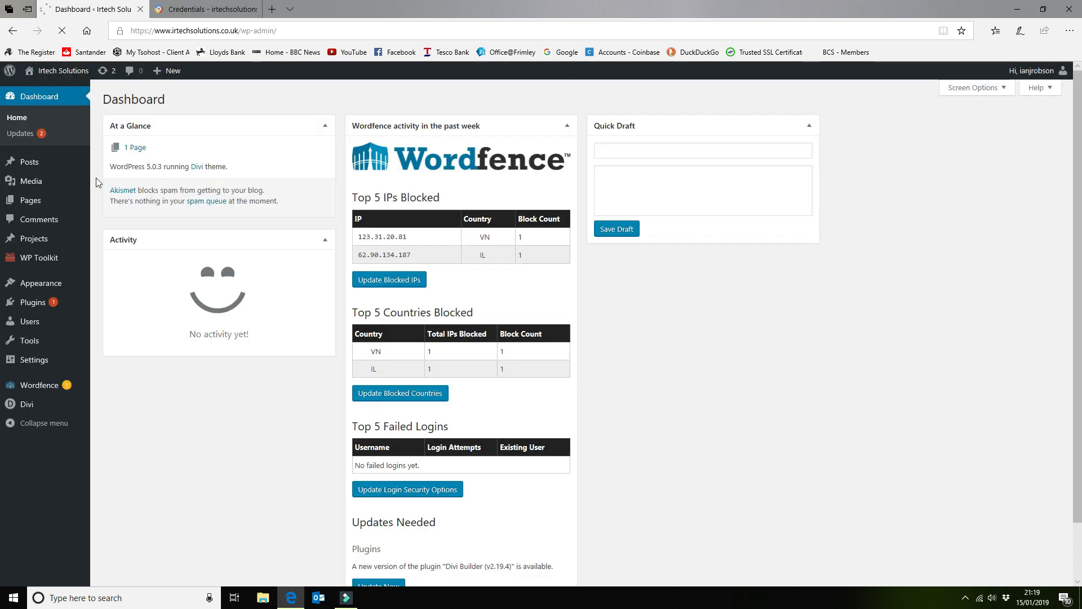
# - Create a new WordPress page that uses the Divi Builder and title it "Contact Us"
pyautogui.moveTo(50, 200)
pyautogui.click(119, 203)
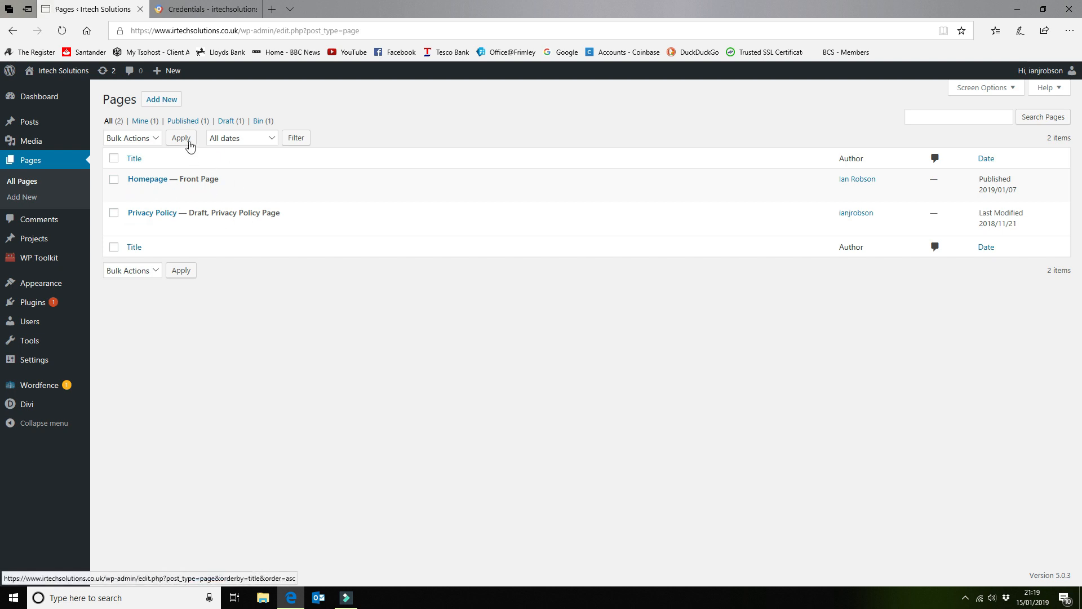
pyautogui.click(162, 99)
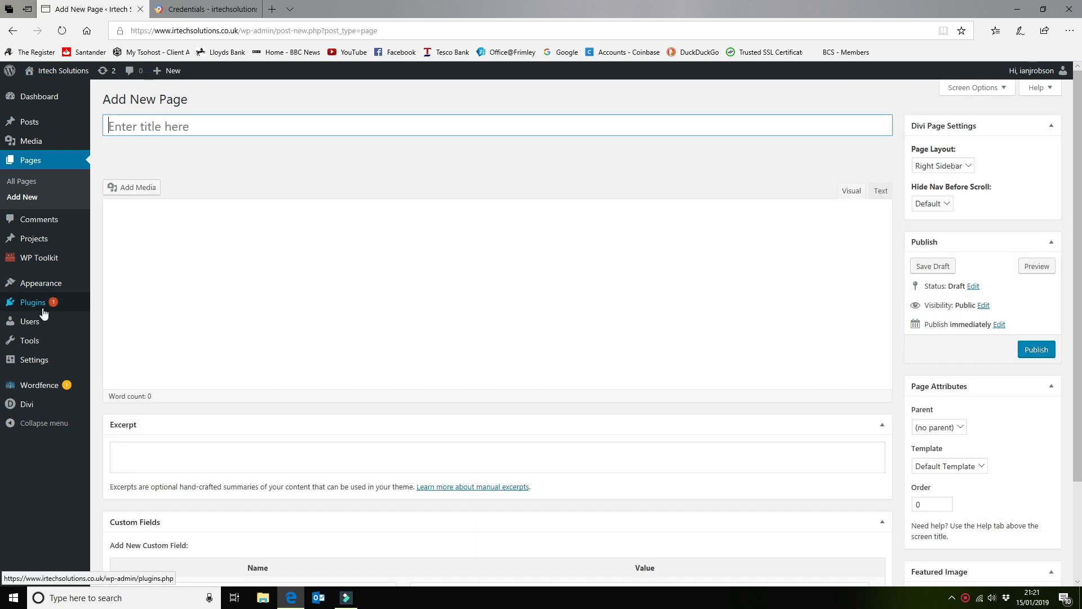
pyautogui.click(62, 30)
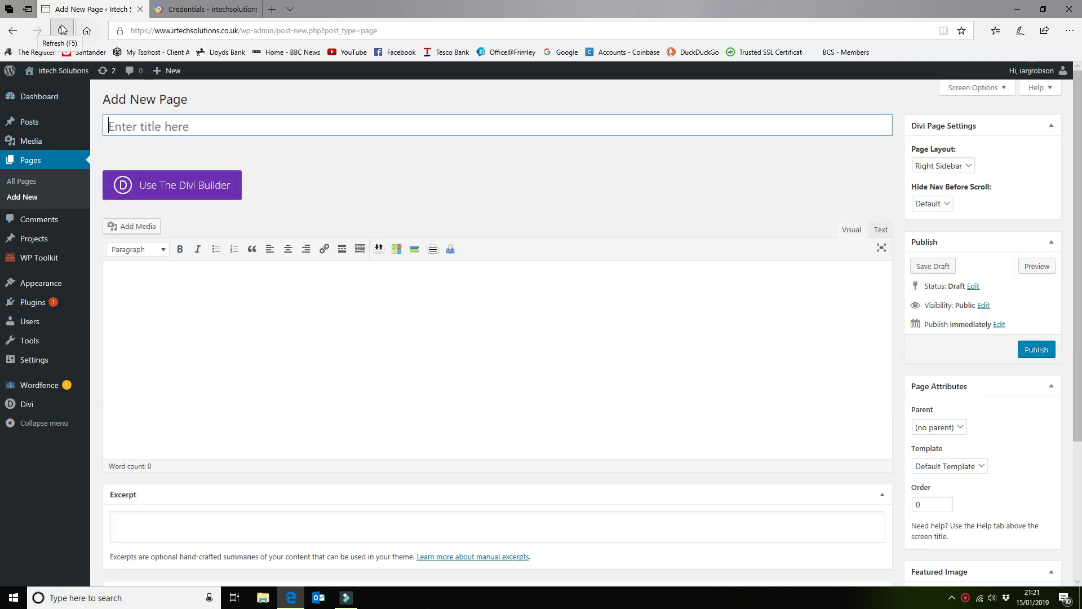
pyautogui.click(188, 196)
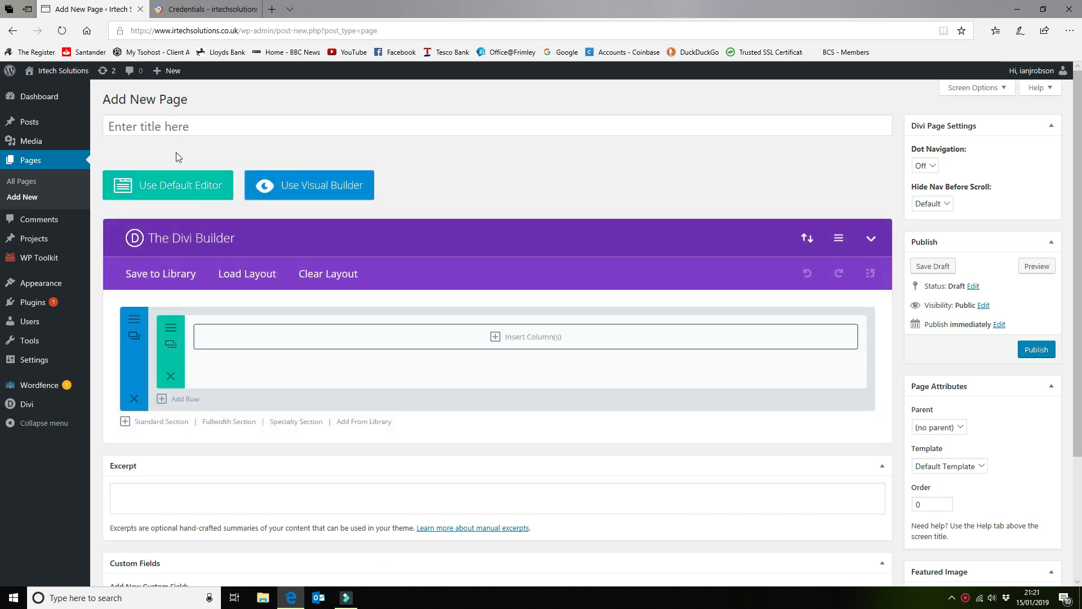
pyautogui.click(173, 116)
pyautogui.write('Contact Us')
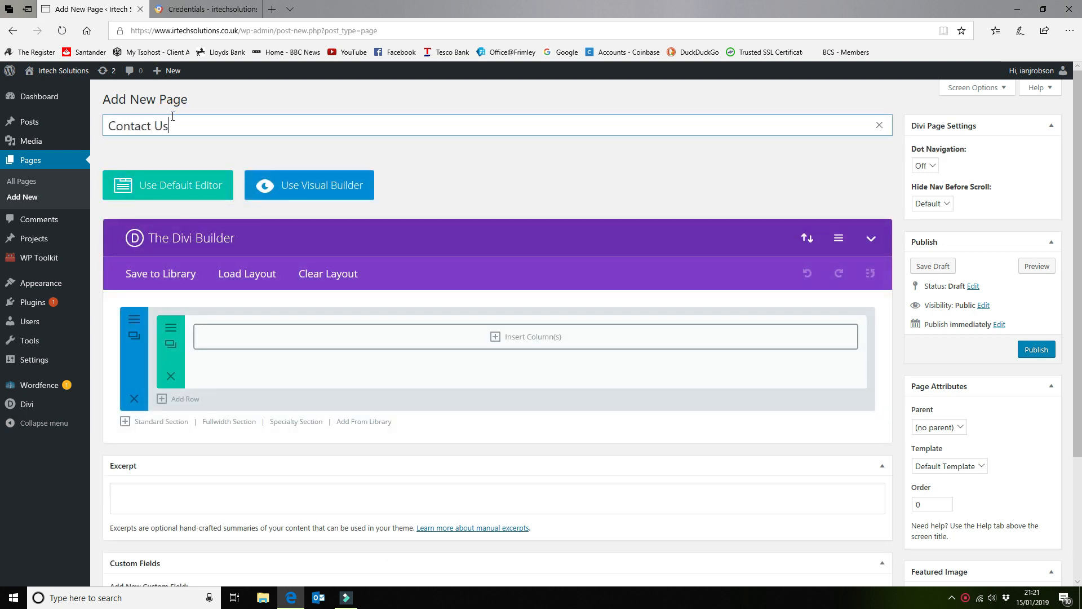
# - Give the Contact Us page's first row a single full-width column and insert a Text module in it
pyautogui.click(527, 339)
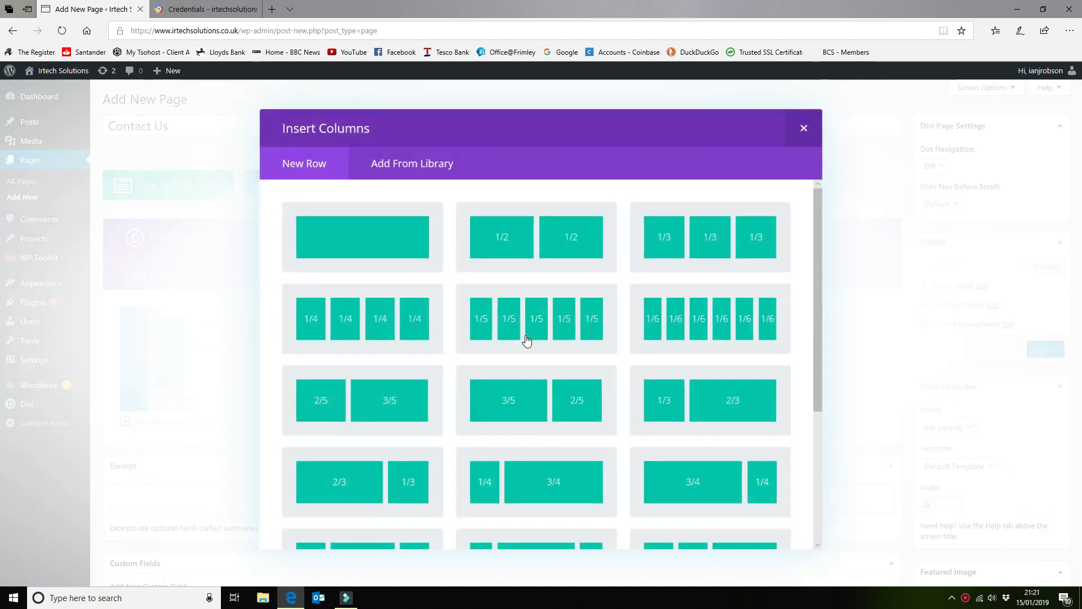
pyautogui.click(404, 247)
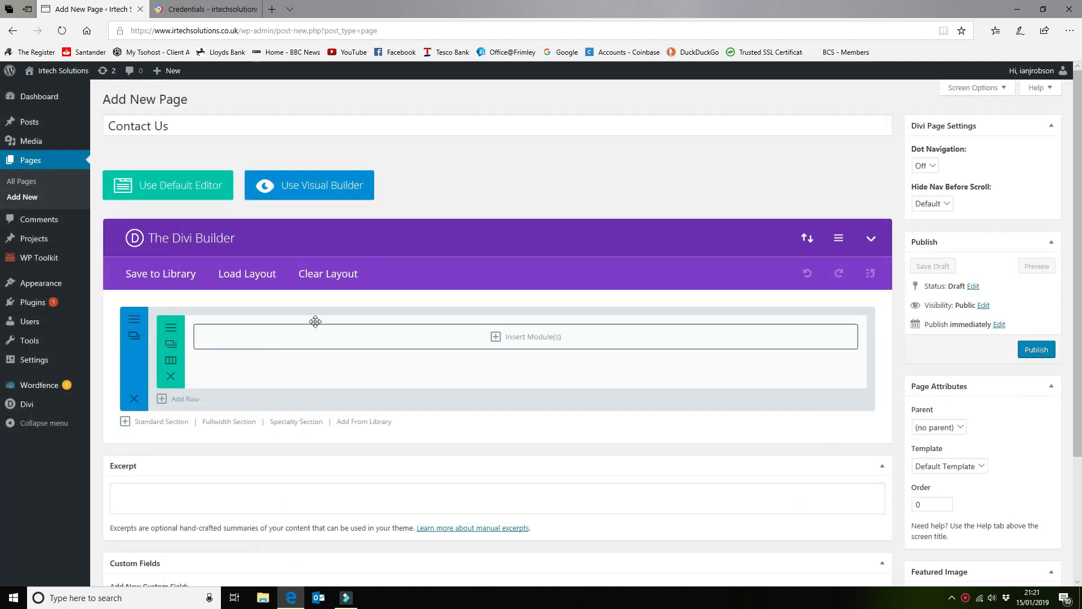
pyautogui.click(510, 339)
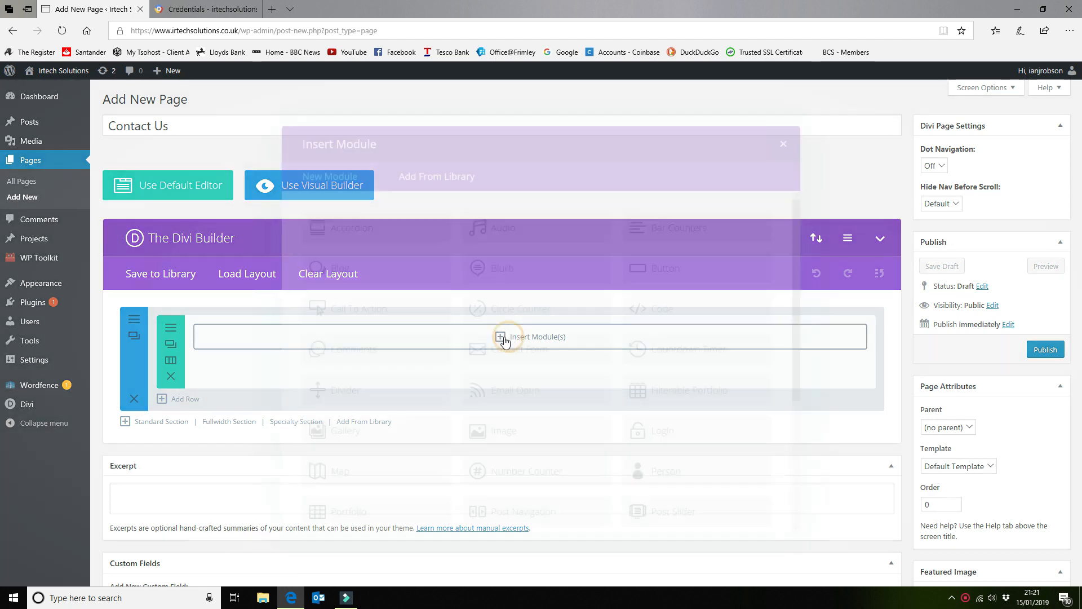
pyautogui.scroll(-2, 356, 375)
pyautogui.scroll(-2, 356, 375)
pyautogui.click(379, 485)
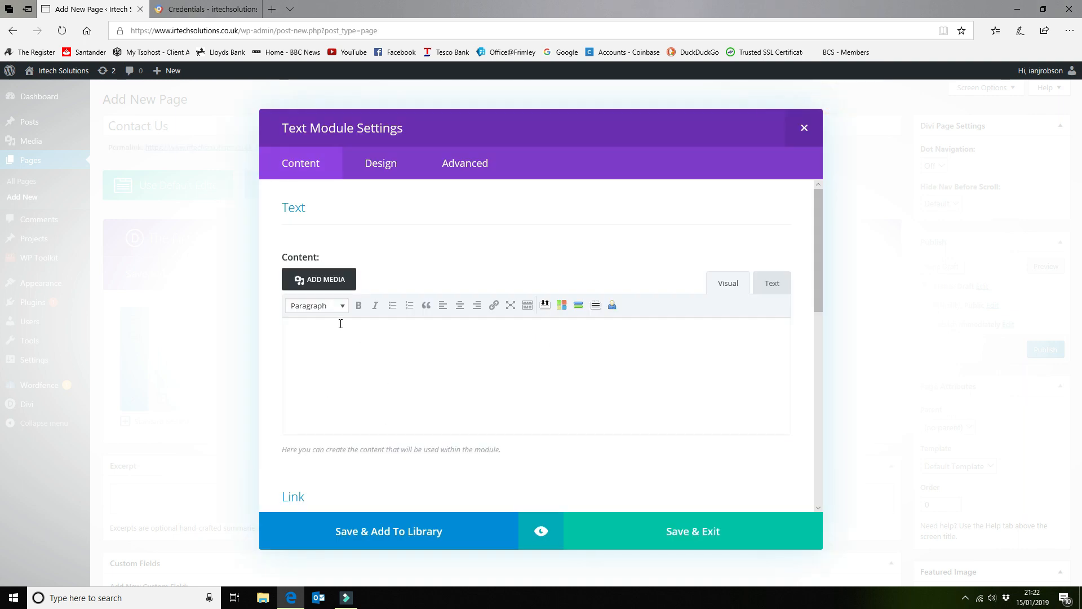
# - Enter "Here's how to contact us" as a centred Heading 1 in the Text module's content
pyautogui.click(397, 349)
pyautogui.click(321, 305)
pyautogui.click(332, 347)
pyautogui.click(459, 305)
pyautogui.write("Here's how to c")
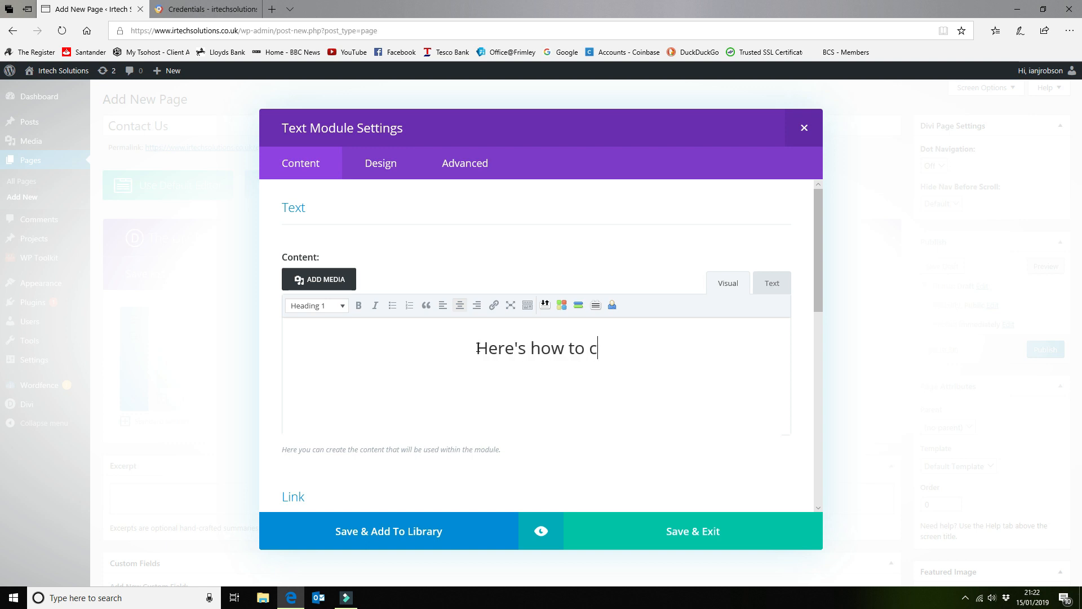
pyautogui.write('ontact ')
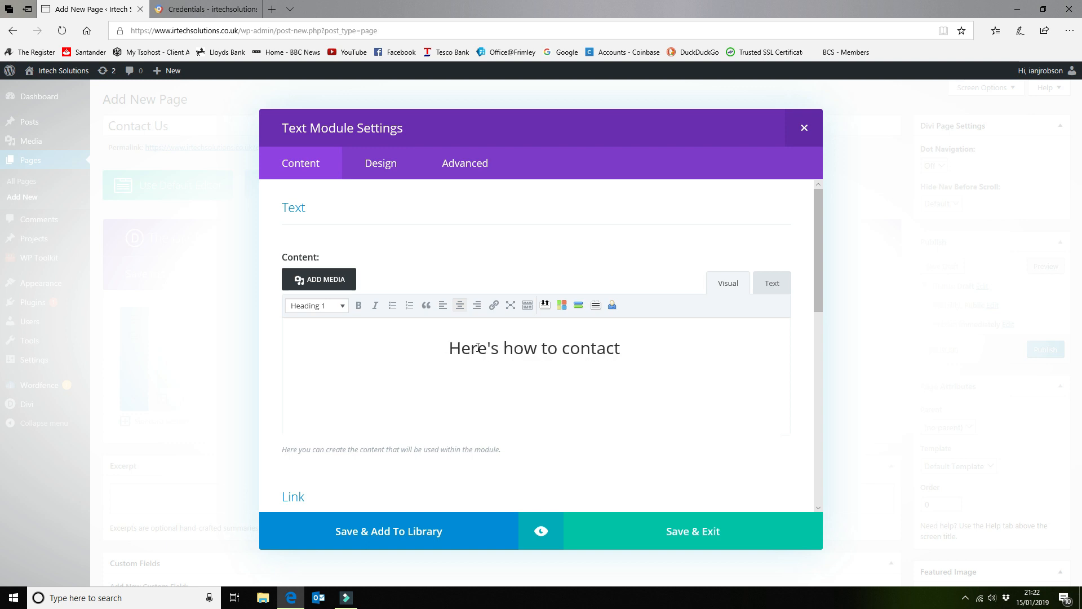
pyautogui.write('us')
pyautogui.press('Return')
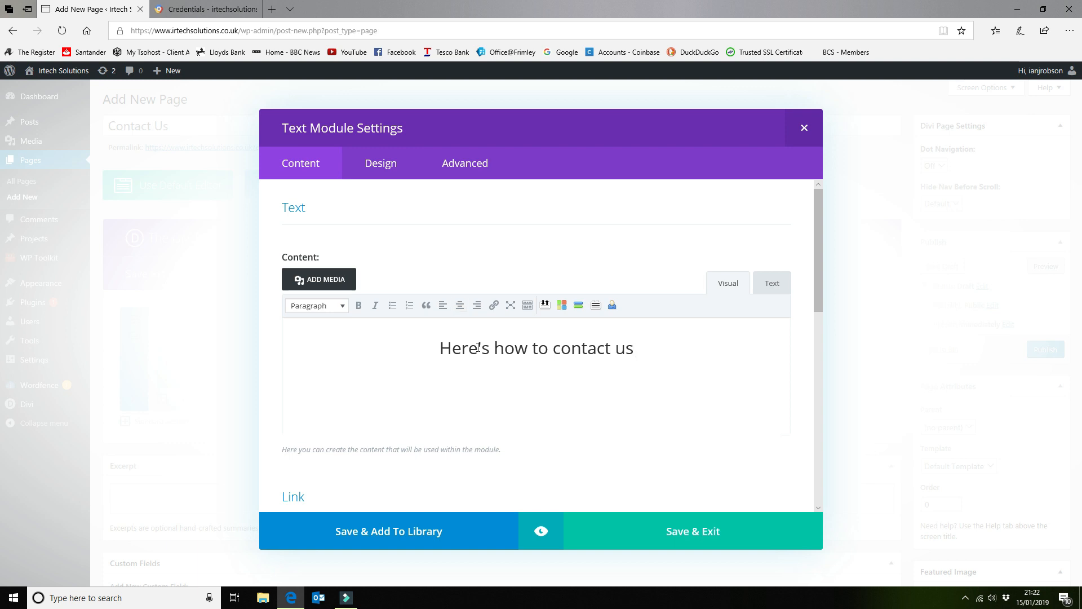
# - Add the centred paragraph "To contact us, please complete the form" below the heading, then save and exit the Text module
pyautogui.click(460, 305)
pyautogui.write('To contact us, please complete the ')
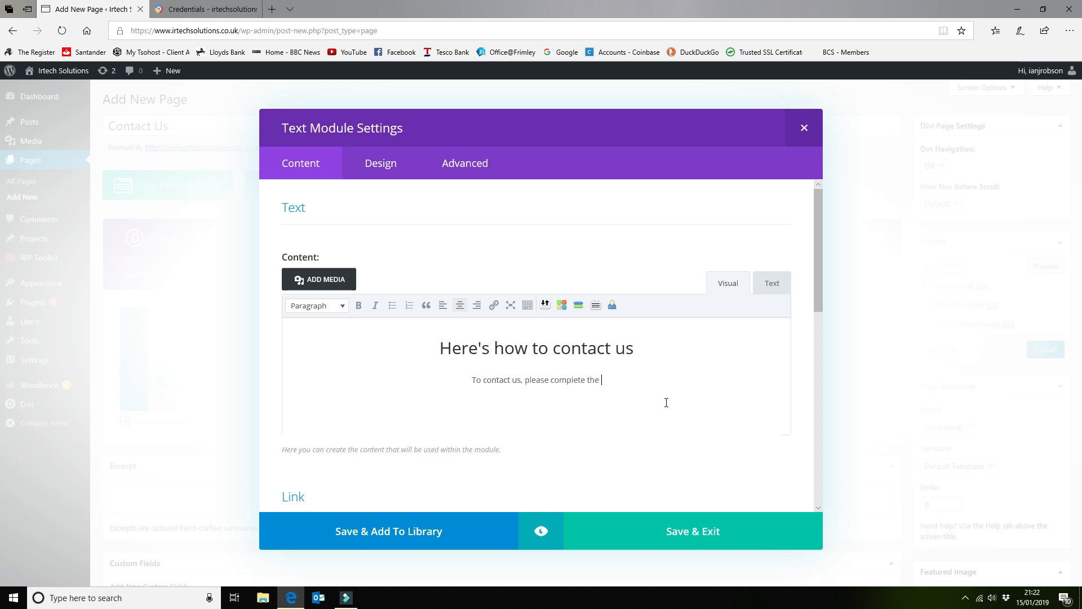
pyautogui.write('form and')
pyautogui.press('BackSpace')
pyautogui.press('BackSpace')
pyautogui.press('BackSpace')
pyautogui.press('BackSpace')
pyautogui.press('BackSpace')
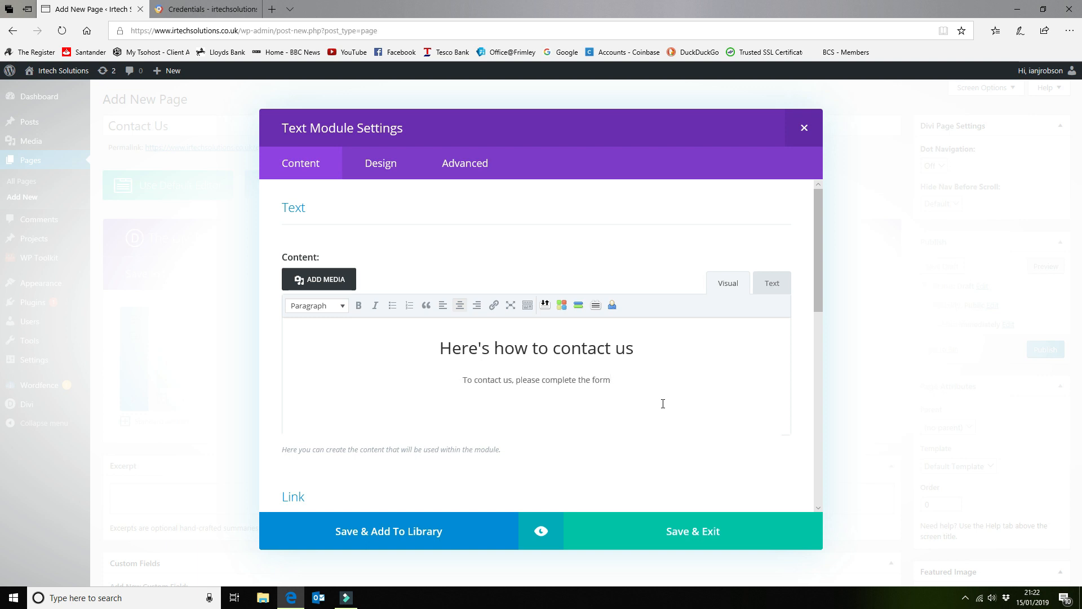
pyautogui.click(689, 536)
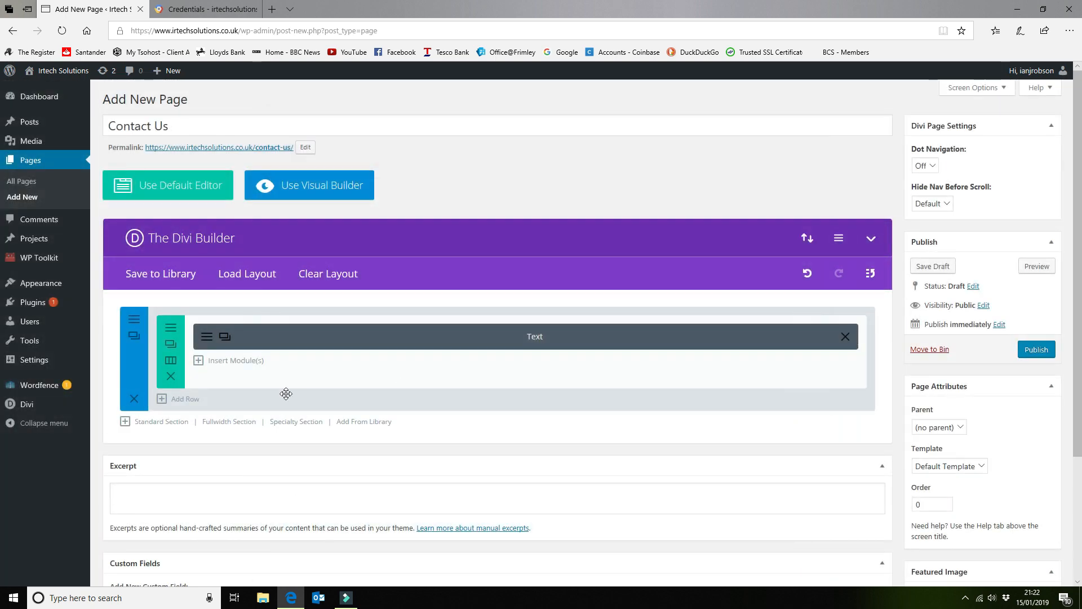
# - Add a second row with two half-width columns and insert a Contact Form module in its first column
pyautogui.click(175, 400)
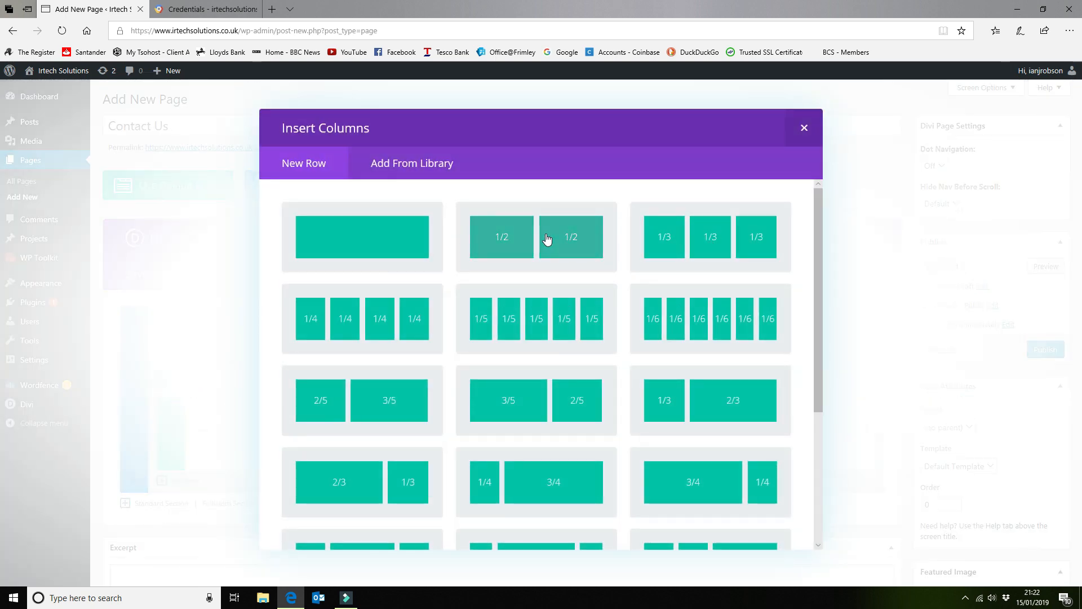
pyautogui.click(529, 244)
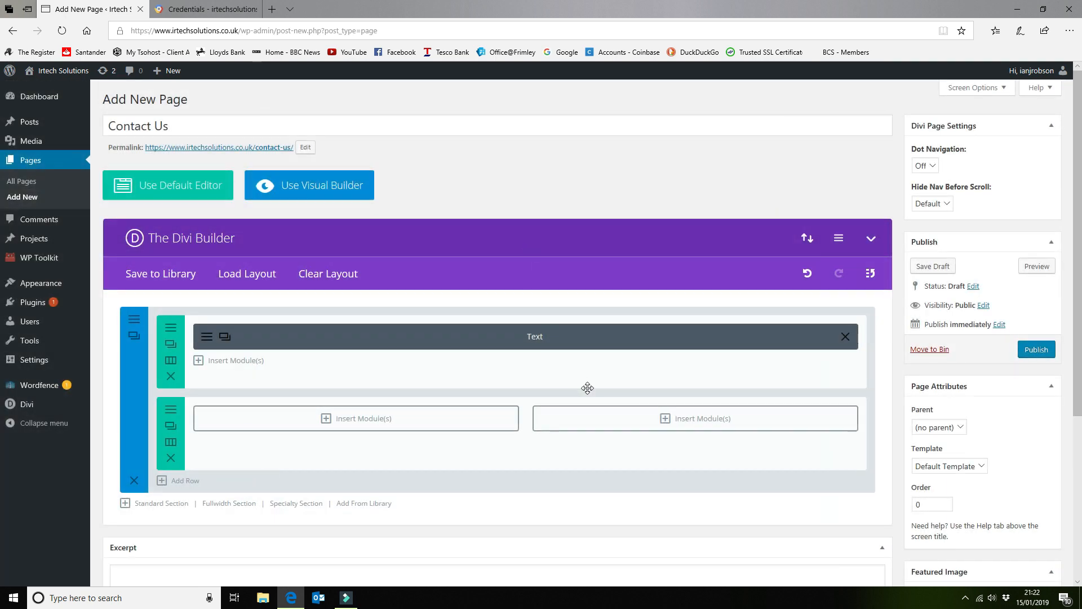
pyautogui.click(376, 420)
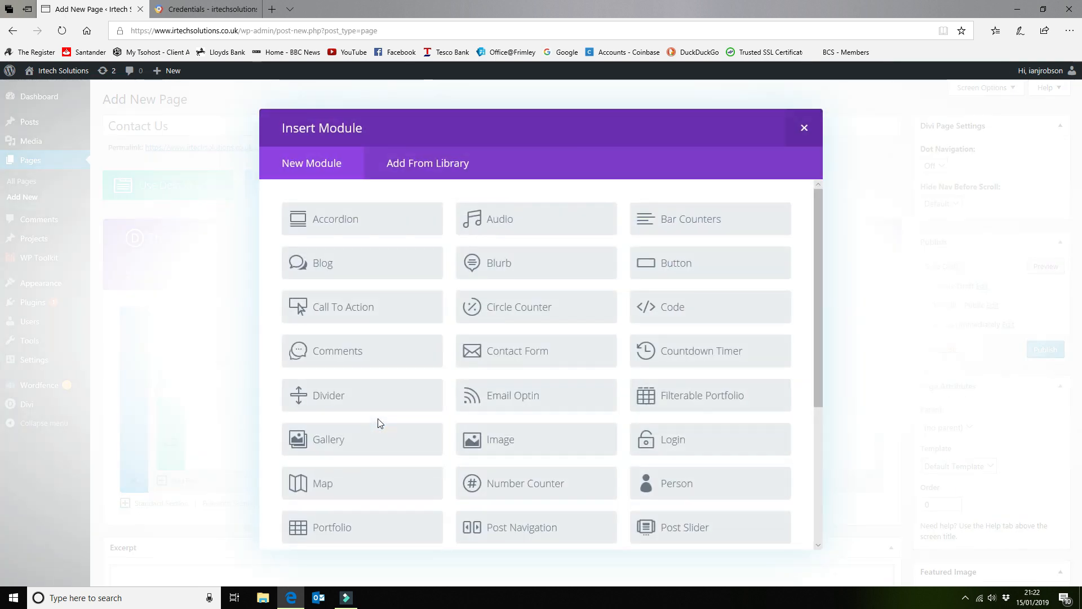
pyautogui.scroll(-2, 378, 420)
pyautogui.scroll(2, 362, 364)
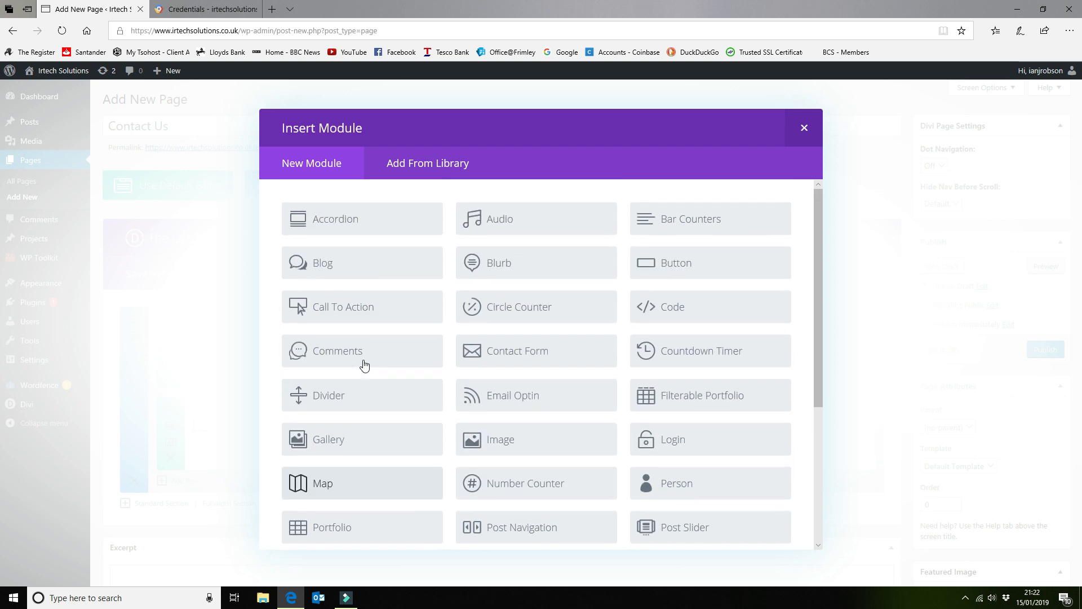
pyautogui.click(493, 351)
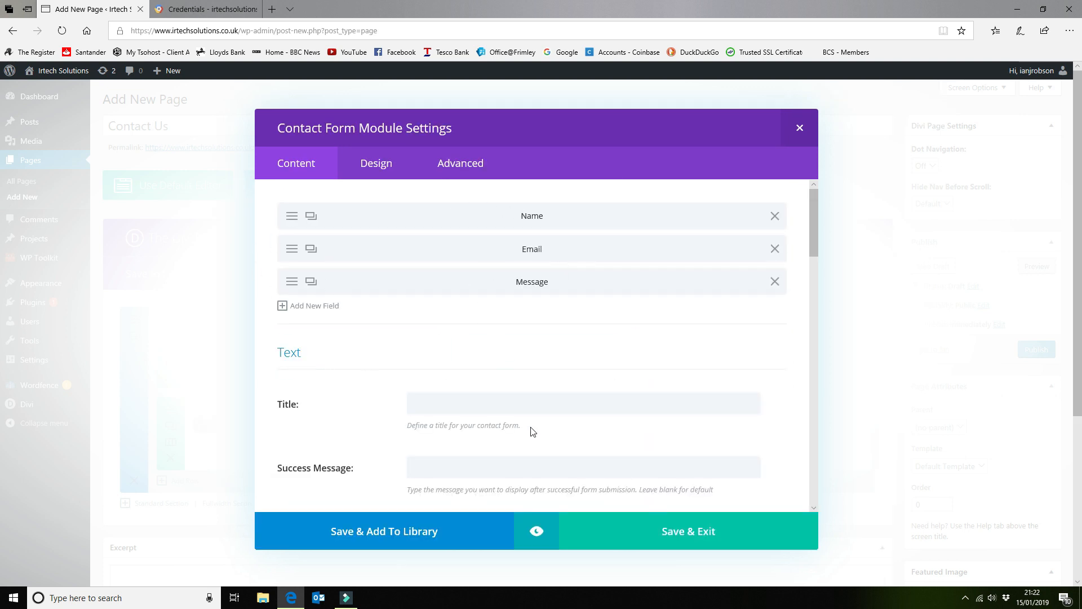
# - Set the contact form's success message to "Successful submission" and its submit button text to "Submit form"
pyautogui.scroll(-1, 498, 395)
pyautogui.scroll(-2, 459, 356)
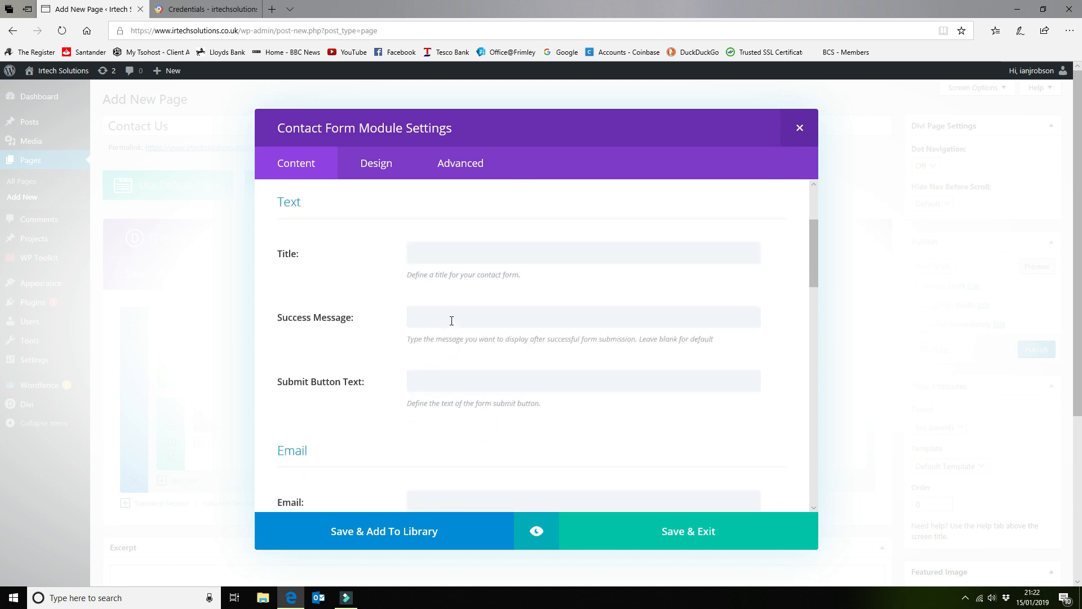
pyautogui.click(451, 320)
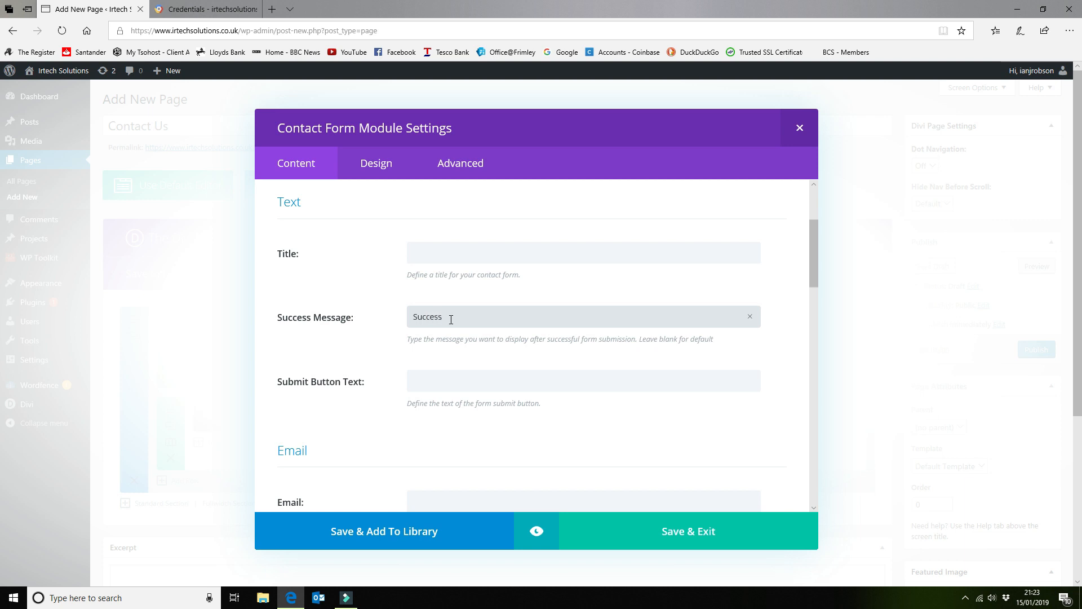
pyautogui.write('bmission')
pyautogui.press('Tab')
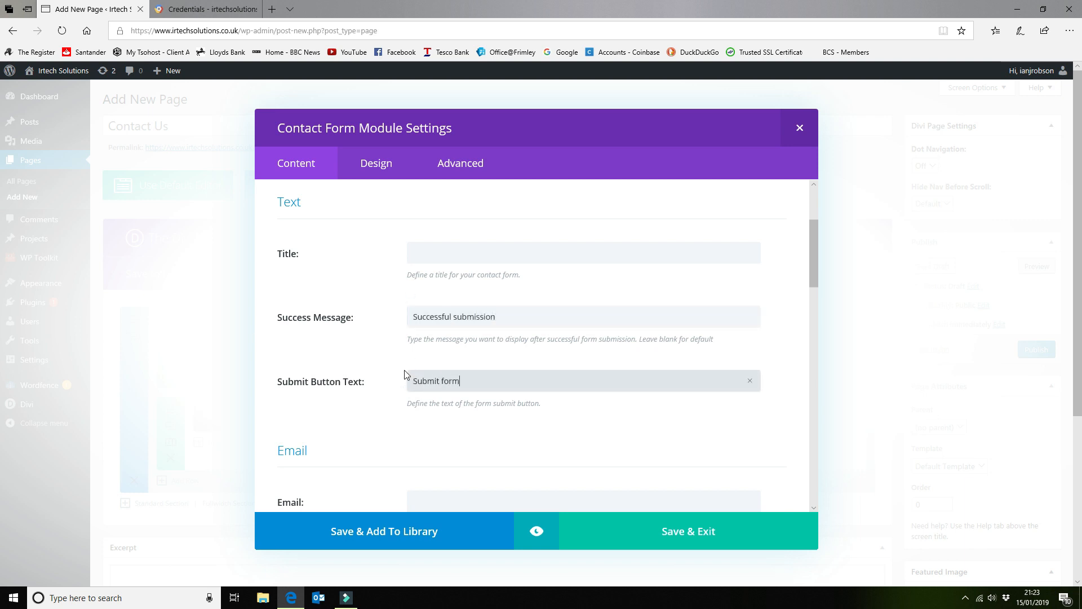
pyautogui.write('Submit form')
pyautogui.scroll(-5, 405, 374)
pyautogui.scroll(2, 430, 263)
pyautogui.scroll(-2, 429, 270)
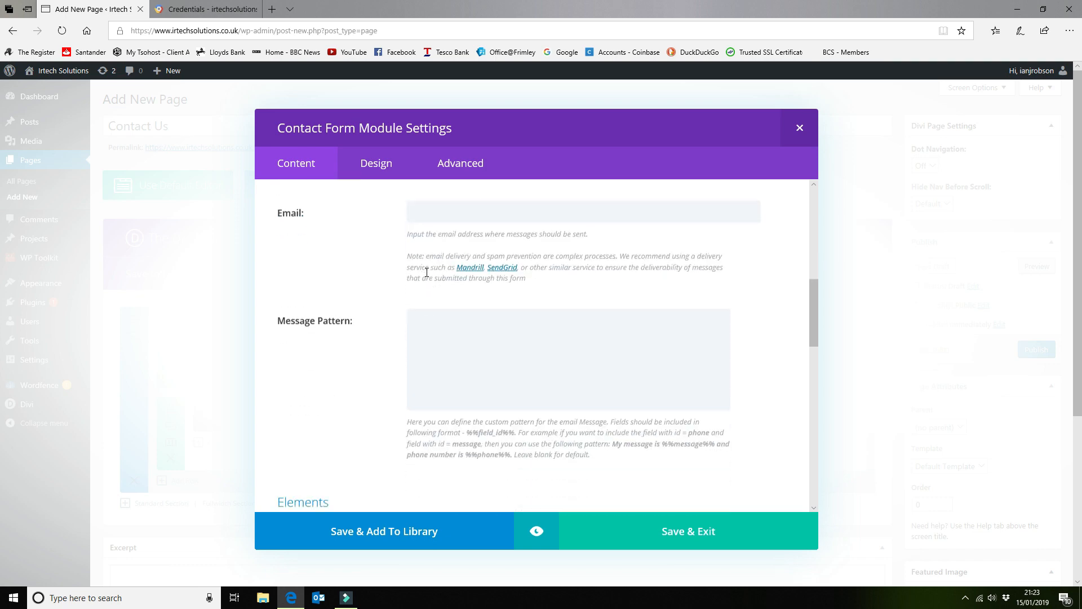
# - Save and exit the Contact Form module, then insert a Text module in the second column of the second row
pyautogui.scroll(-10, 426, 272)
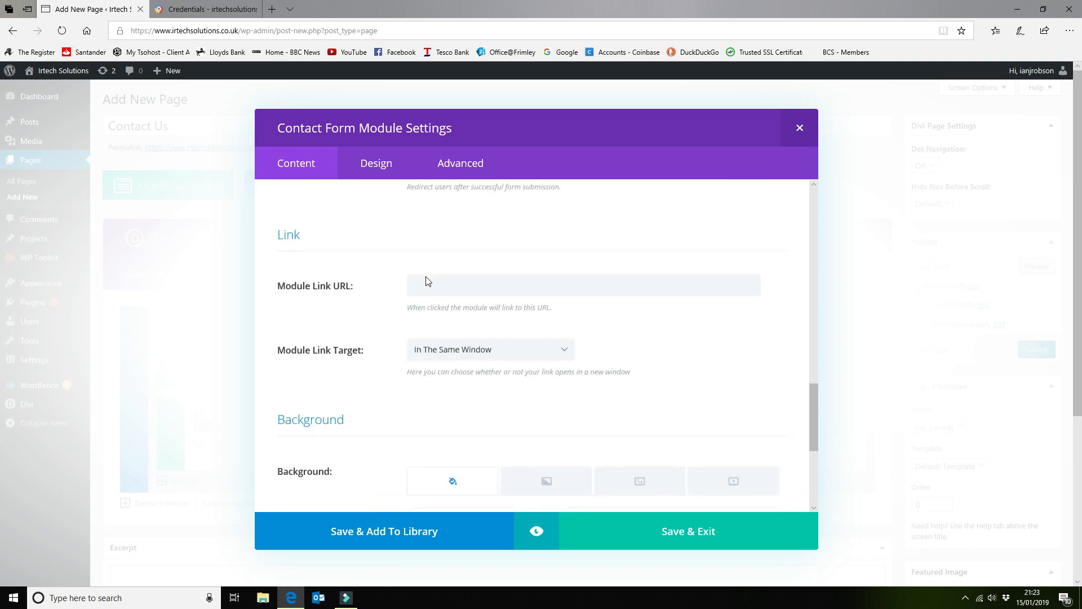
pyautogui.scroll(-3, 426, 277)
pyautogui.click(724, 531)
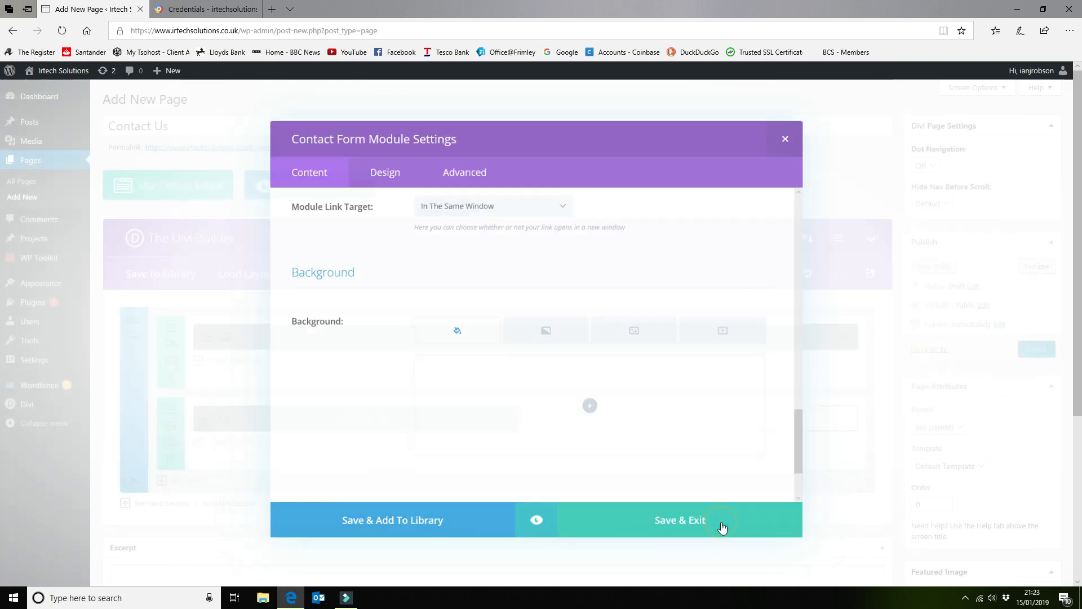
pyautogui.click(694, 424)
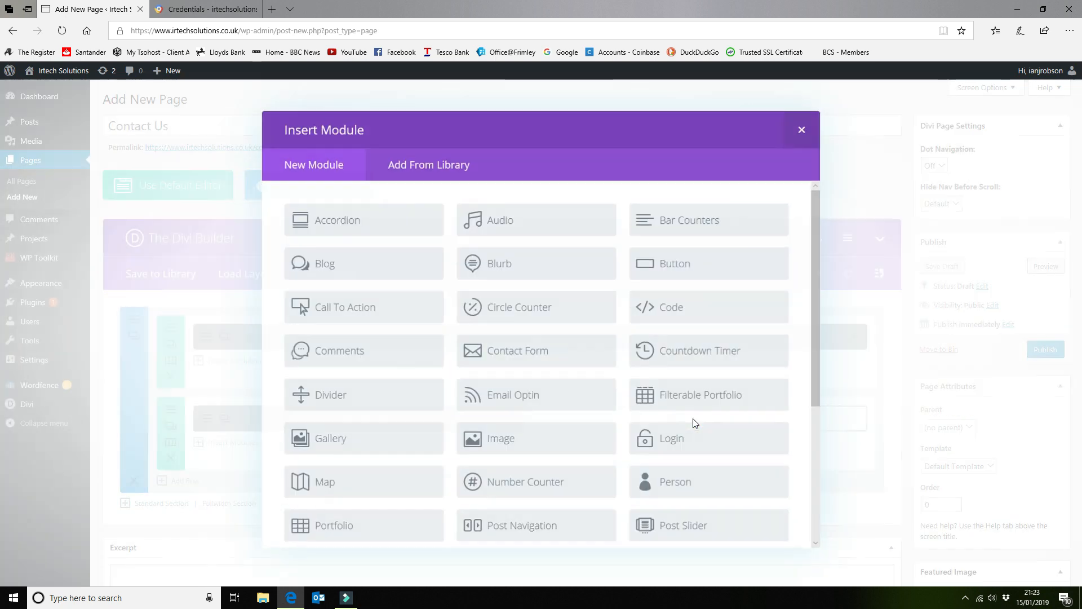
pyautogui.scroll(-5, 346, 496)
pyautogui.click(344, 478)
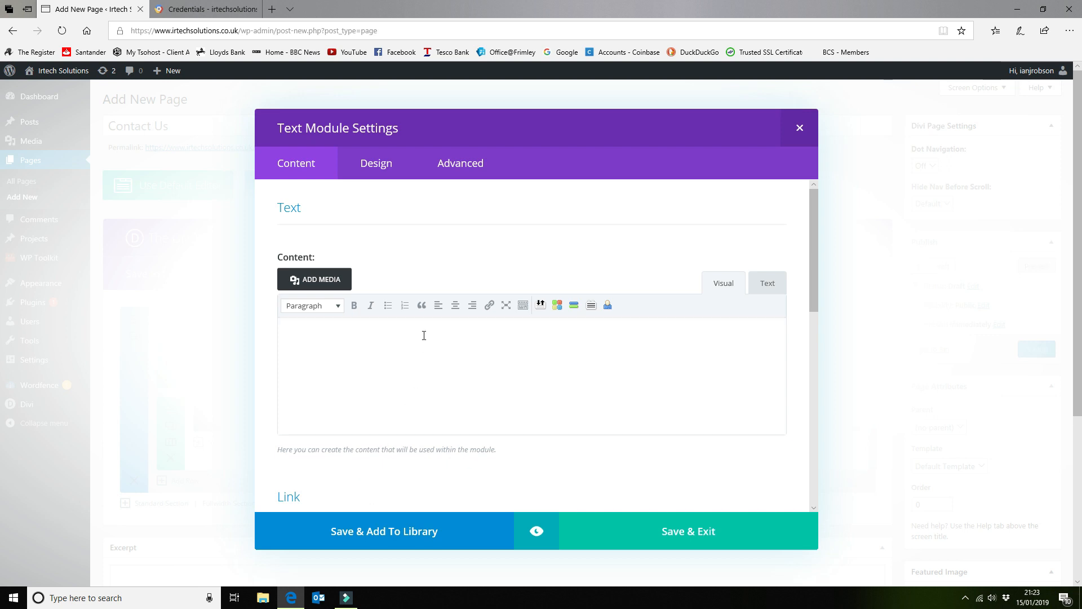
# - Enter "Sending post to us" as a Heading 1 in the new Text module's content
pyautogui.click(387, 360)
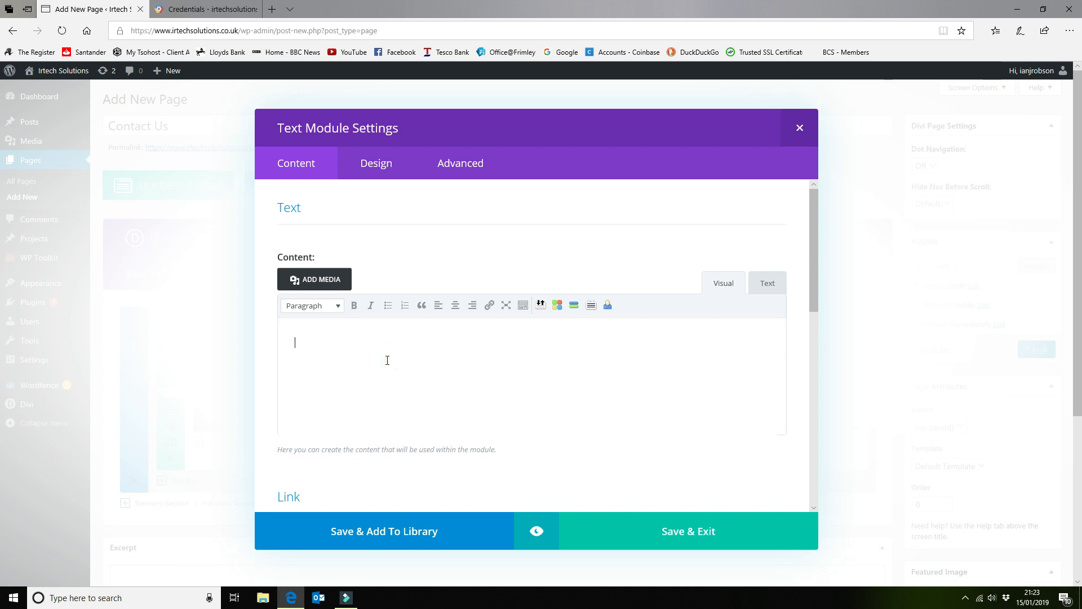
pyautogui.click(333, 305)
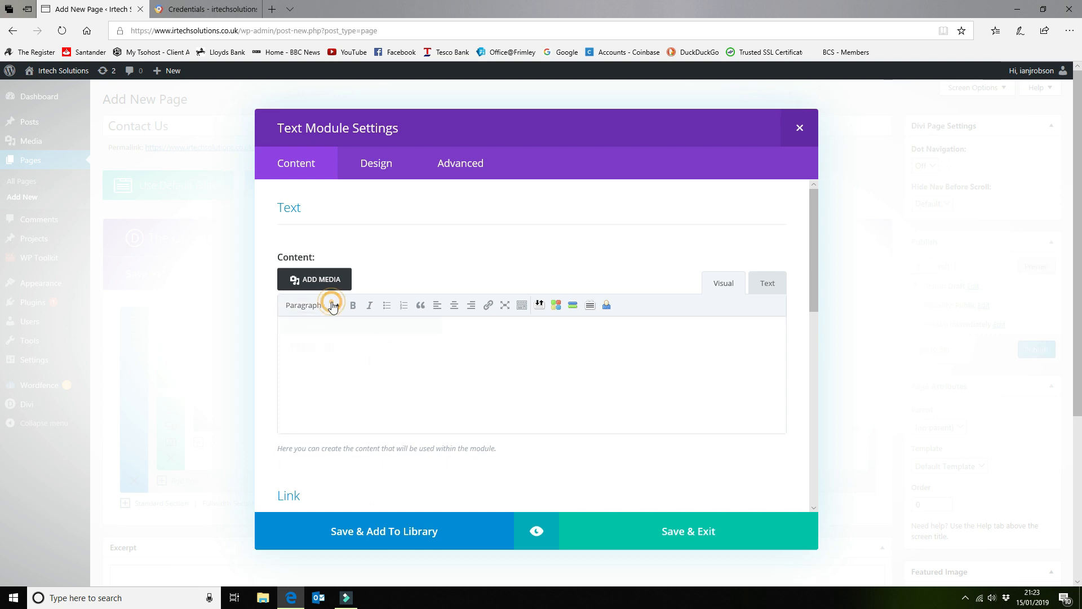
pyautogui.click(327, 345)
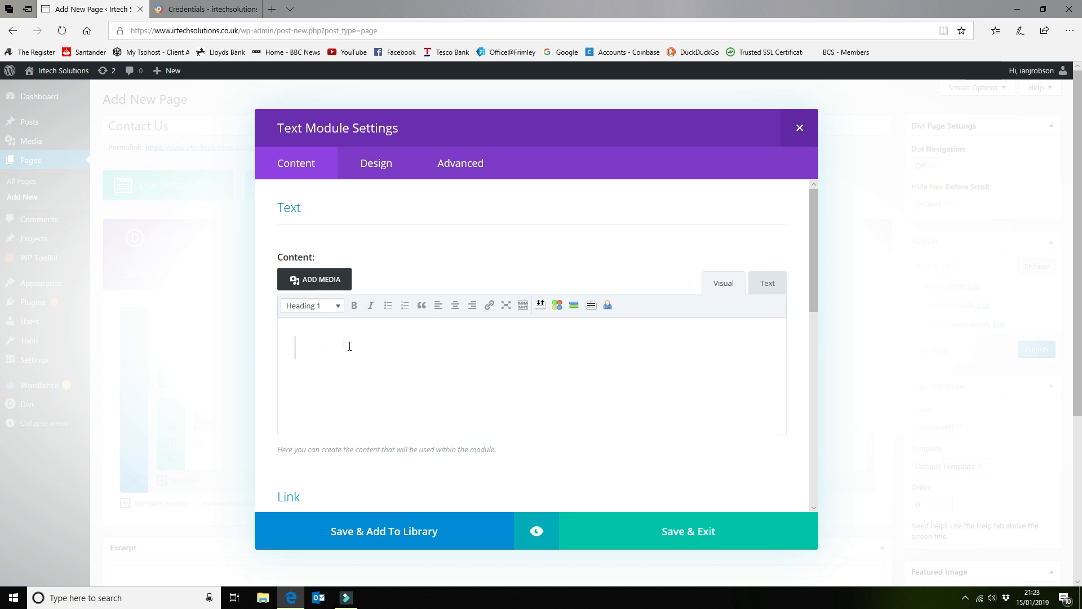
pyautogui.write('Sending post to us')
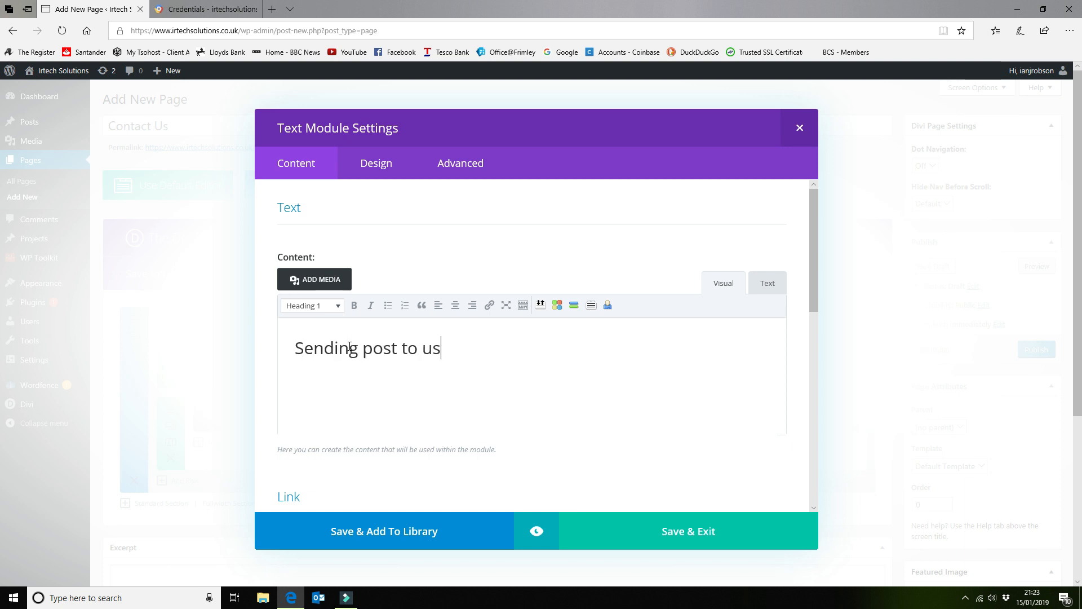
pyautogui.hotkey('ctrl', 'v')
pyautogui.hotkey('ctrl', 'a')
pyautogui.click(544, 343)
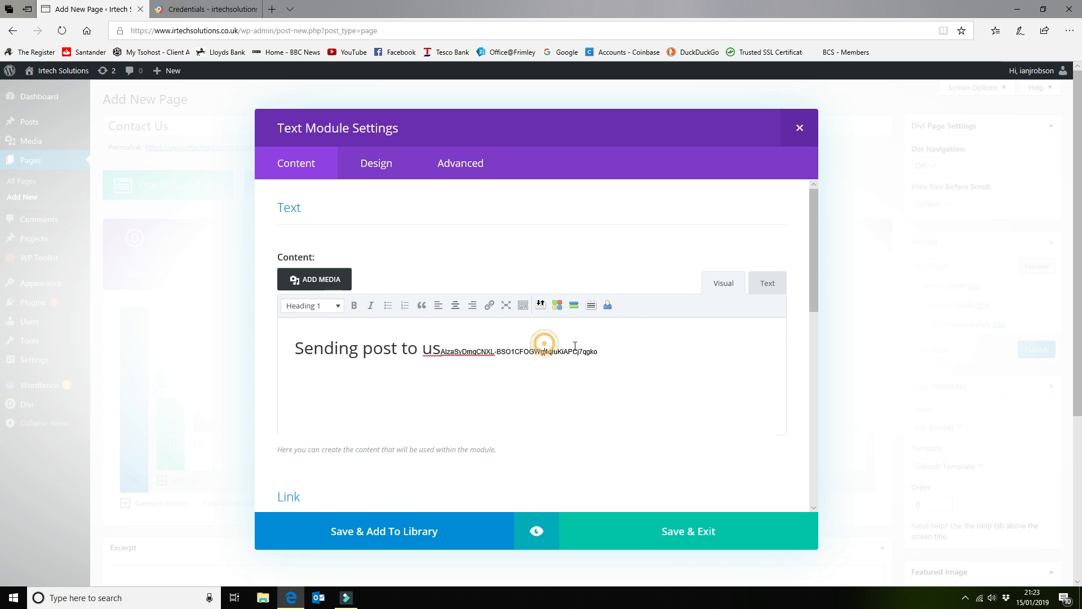
pyautogui.moveTo(597, 352); pyautogui.dragTo(441, 352)
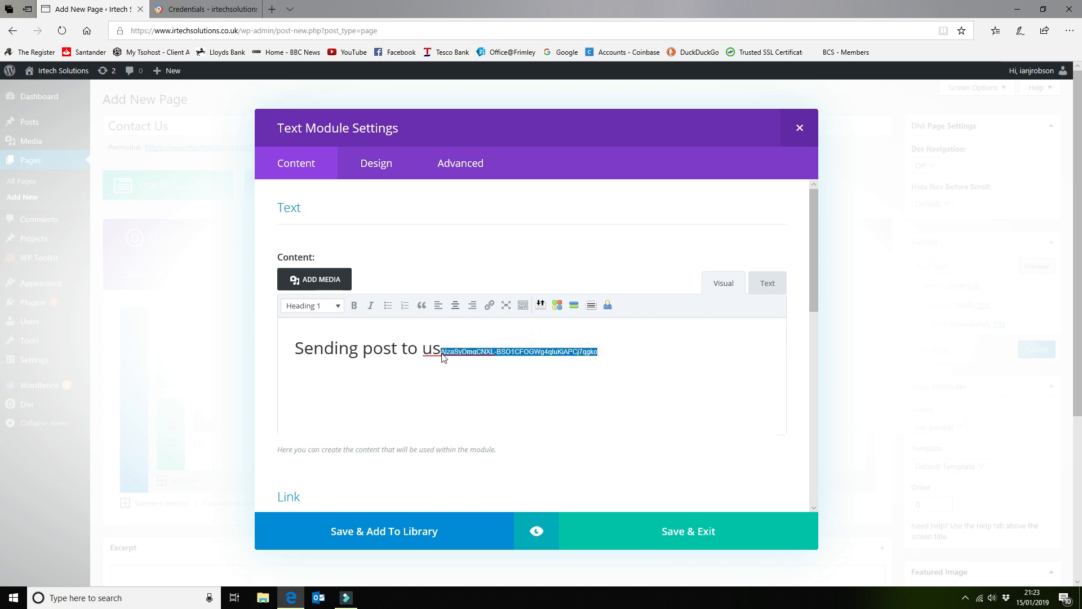
pyautogui.press('BackSpace')
# - Replace the heading text with "Postal address" and centre it
pyautogui.tripleClick(443, 350)
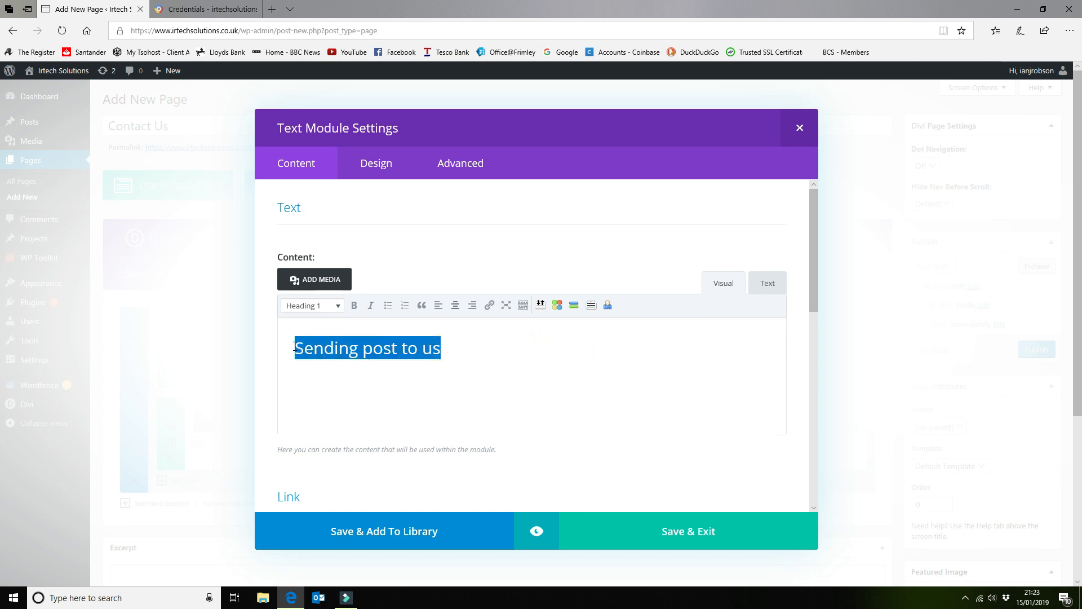
pyautogui.write('Postal address')
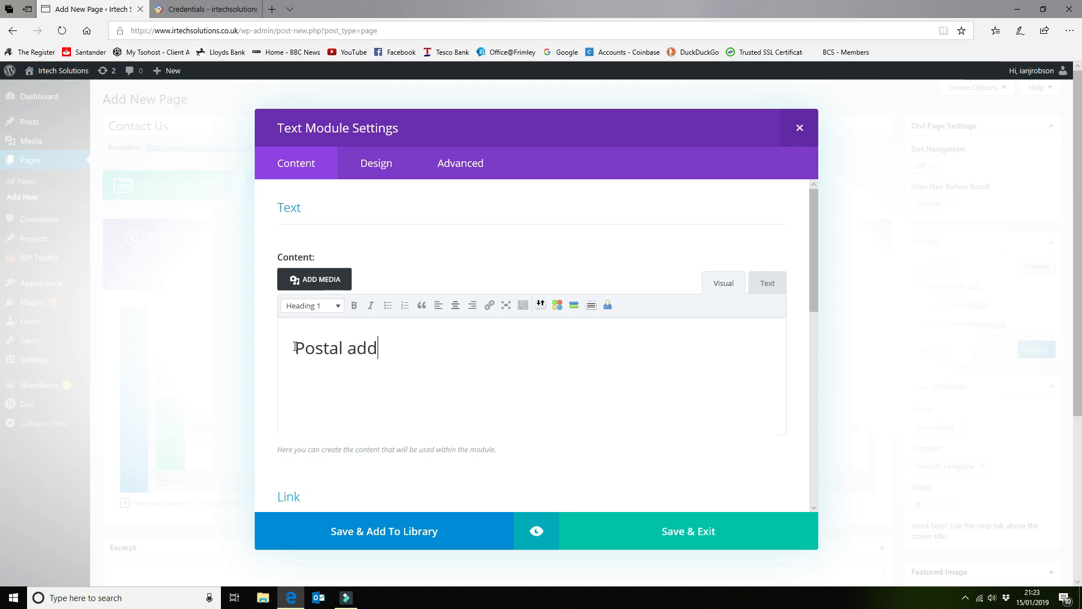
pyautogui.click(454, 305)
pyautogui.click(627, 356)
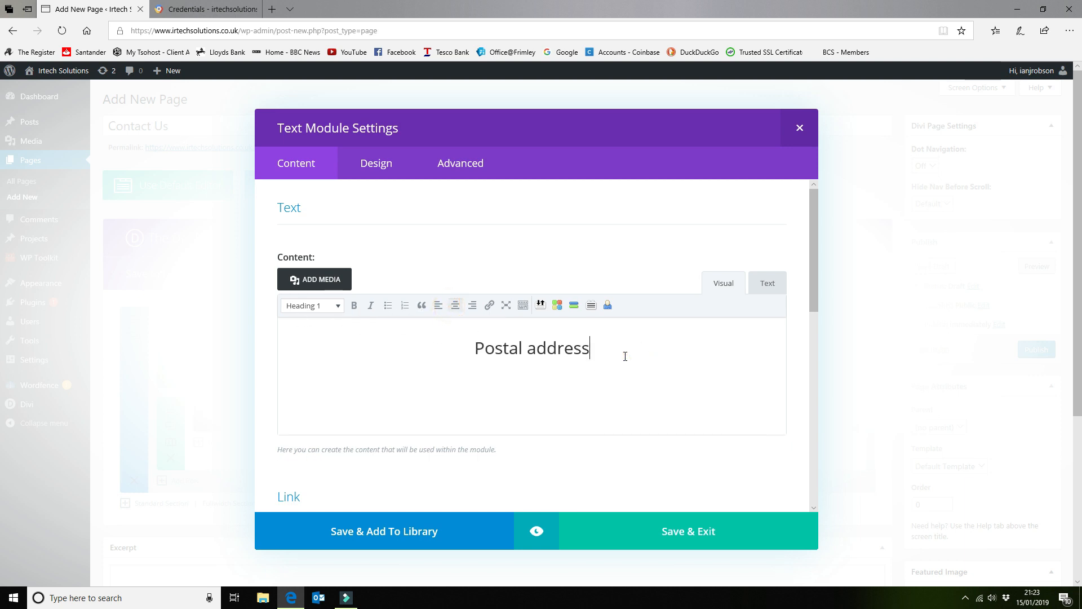
# - Add the centred paragraph "Any Company" below the "Postal address" heading
pyautogui.press('Return')
pyautogui.click(455, 305)
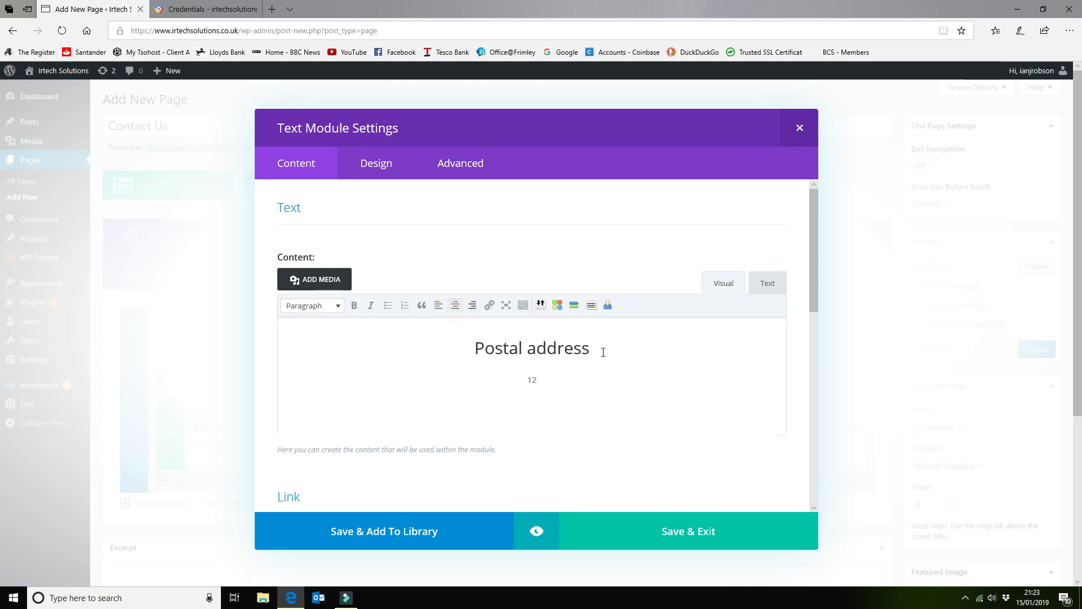
pyautogui.write('Any Compabn')
pyautogui.press('BackSpace')
pyautogui.press('BackSpace')
pyautogui.write('ny')
pyautogui.press('Return')
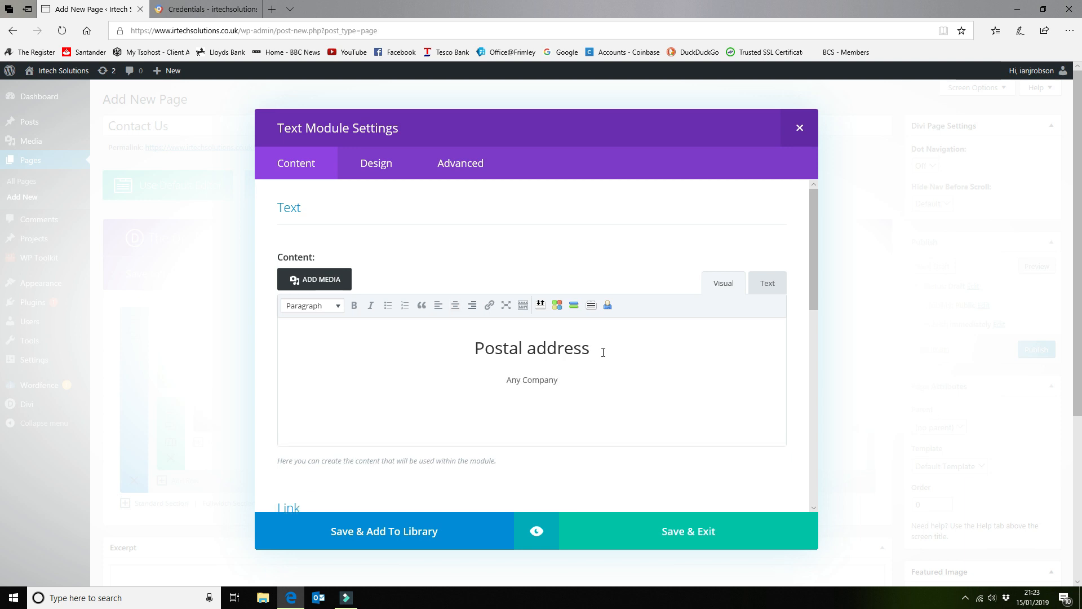
pyautogui.press('BackSpace')
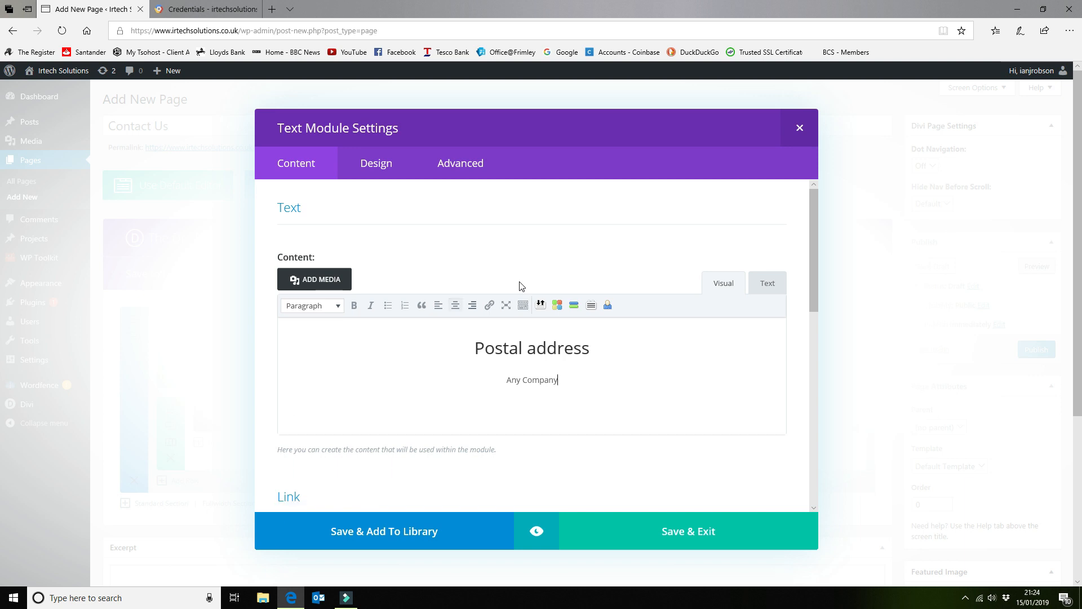
# - Add road, town, county and postcode lines to the company paragraph in the HTML source, then save and exit the Text module
pyautogui.click(767, 284)
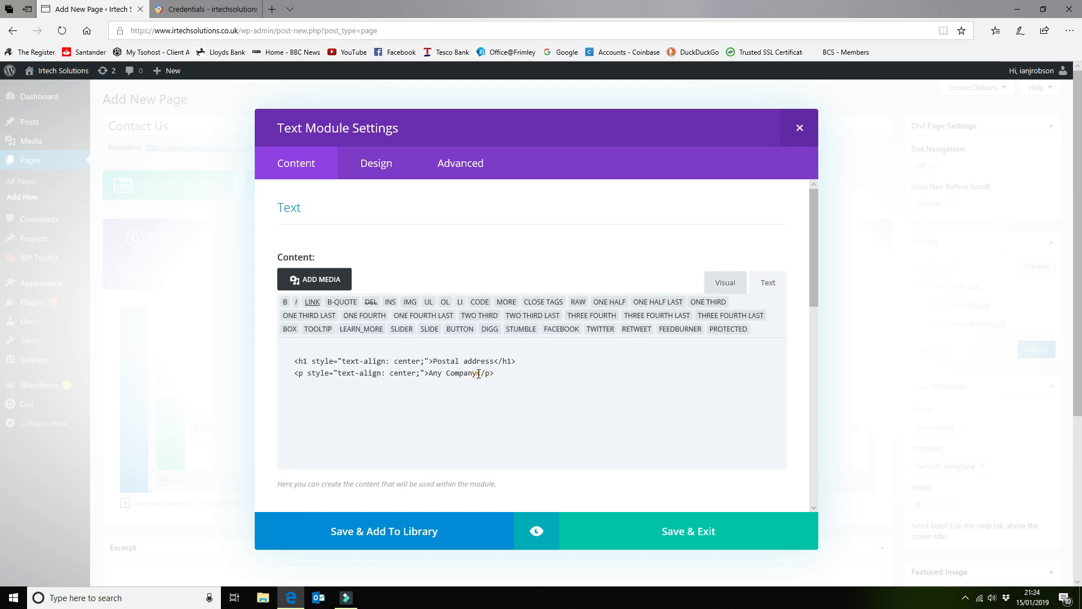
pyautogui.moveTo(477, 373); pyautogui.dragTo(499, 373)
pyautogui.press('BackSpace')
pyautogui.write('Road')
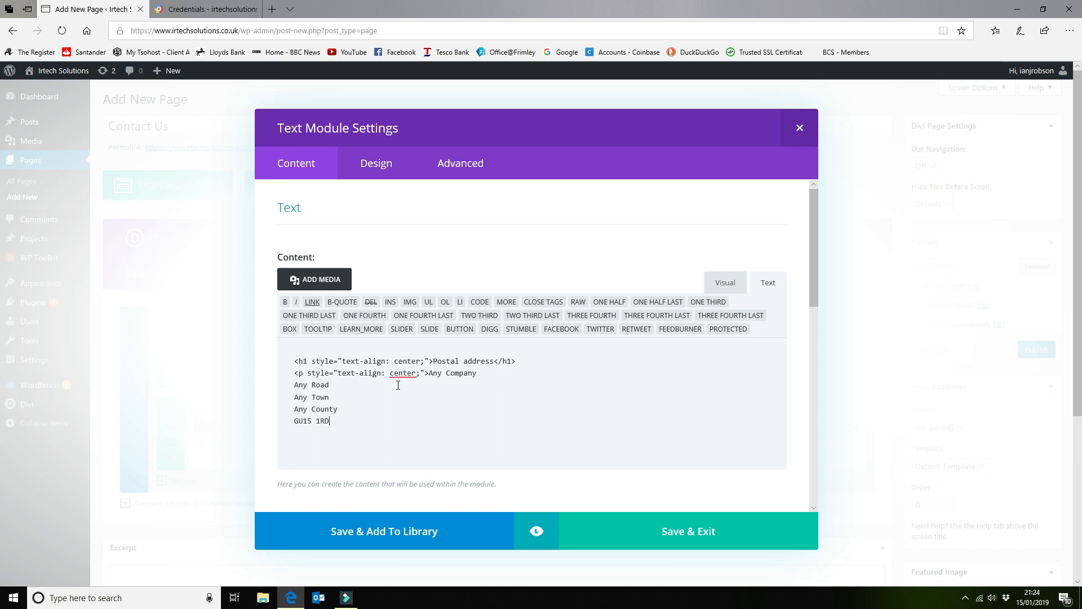
pyautogui.write('/p>')
pyautogui.click(673, 532)
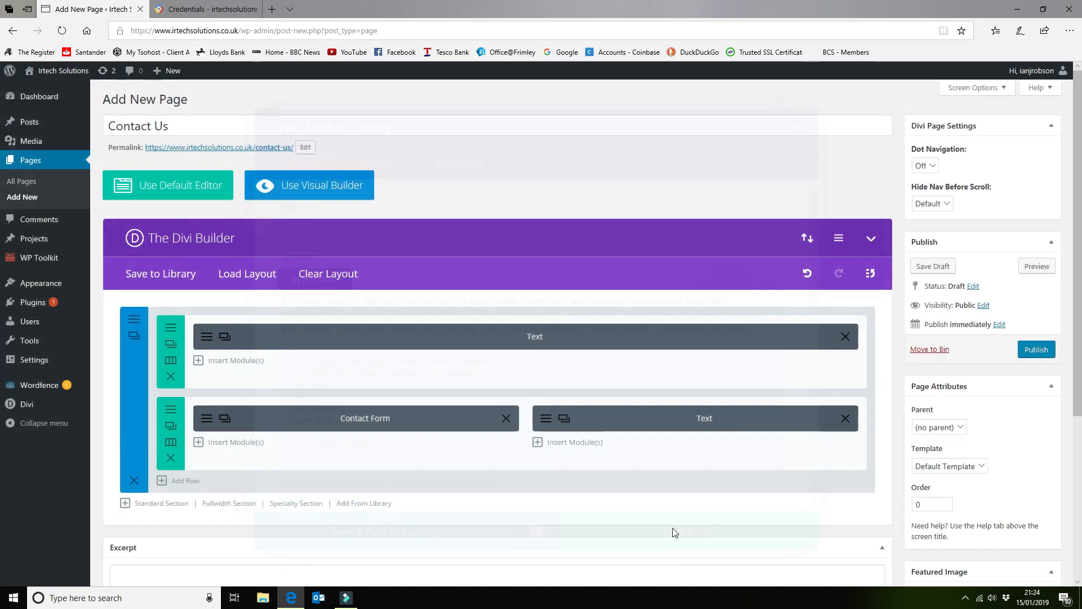
# - Add a new standard section with a single full-width column and insert a Map module in it
pyautogui.scroll(-3, 551, 397)
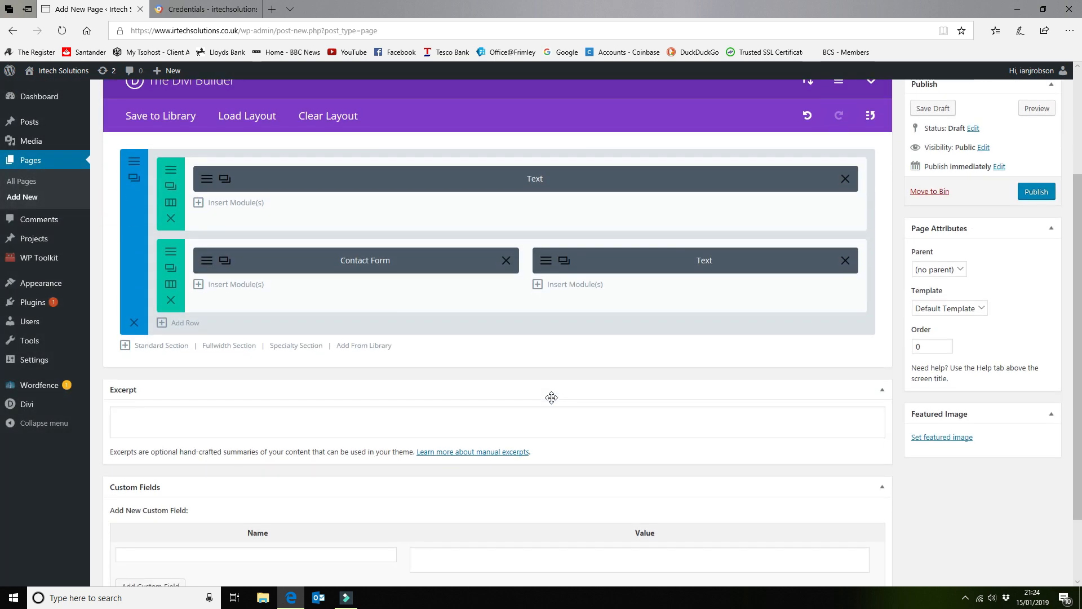
pyautogui.click(177, 350)
pyautogui.click(364, 231)
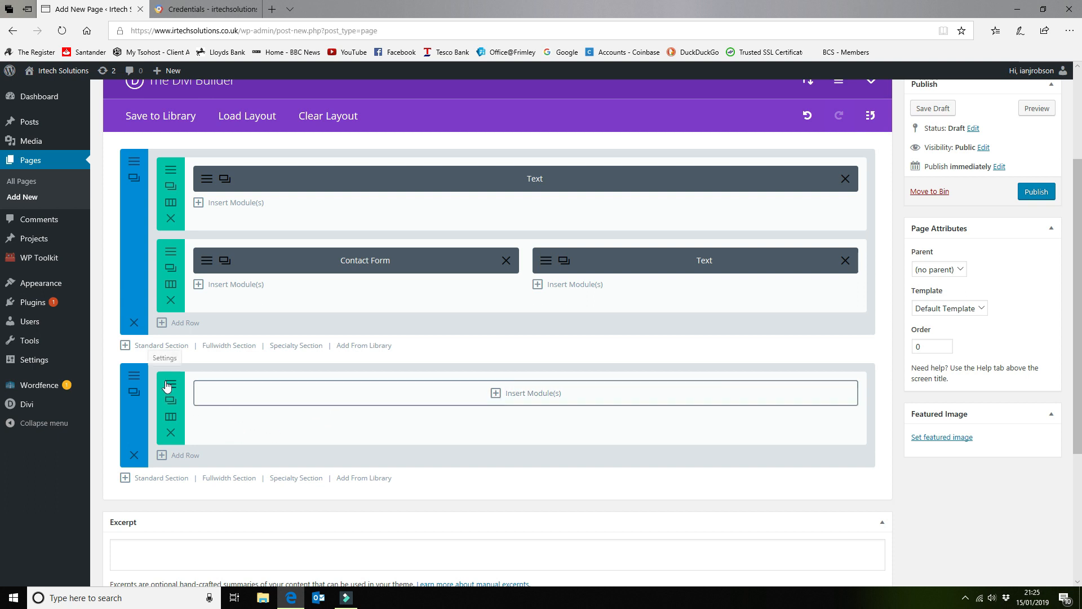
pyautogui.click(524, 394)
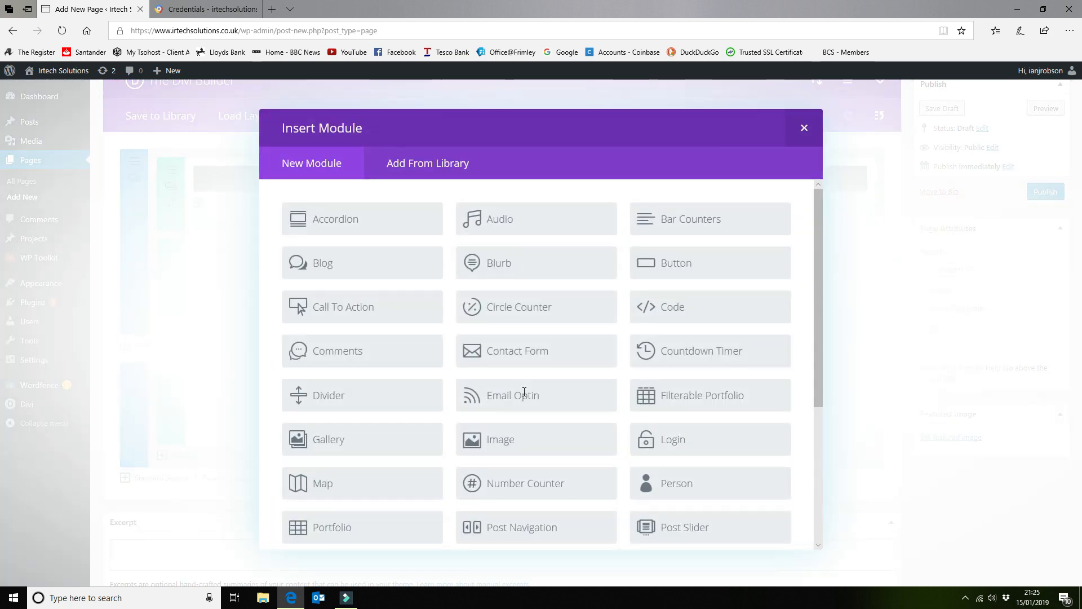
pyautogui.scroll(-1, 386, 430)
pyautogui.click(382, 423)
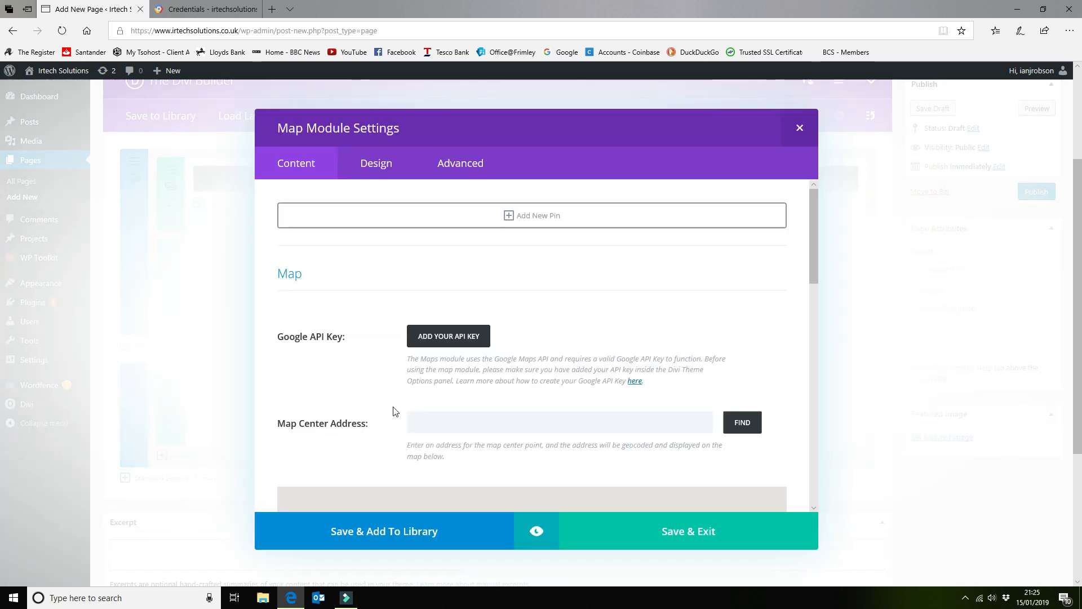
# - Open the Divi theme options from the Map module, paste the key into the Google API Key field, and save the changes
pyautogui.click(457, 337)
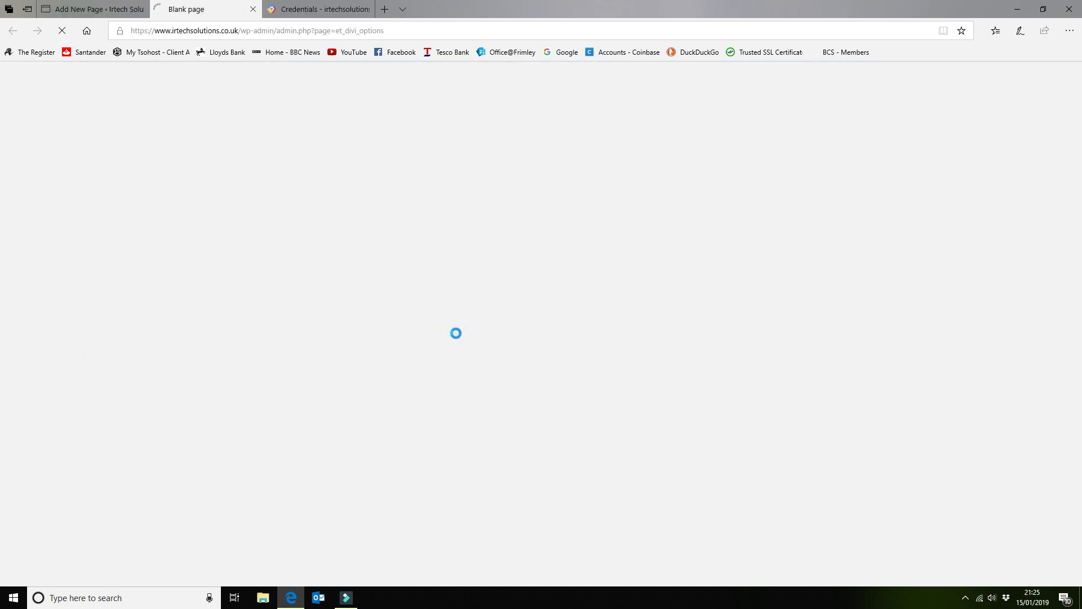
pyautogui.scroll(-5, 456, 334)
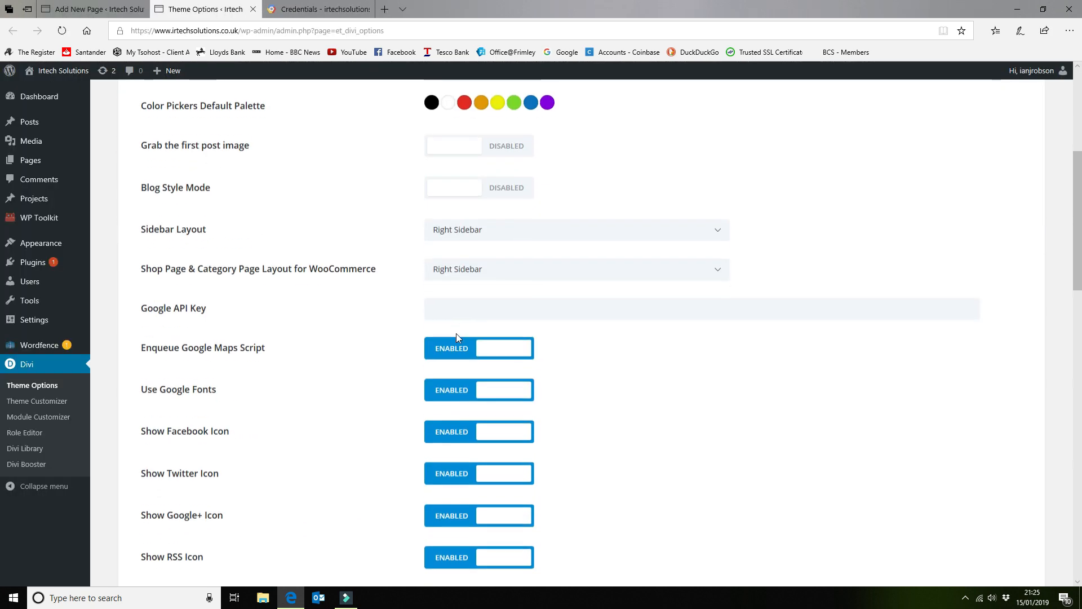
pyautogui.click(454, 219)
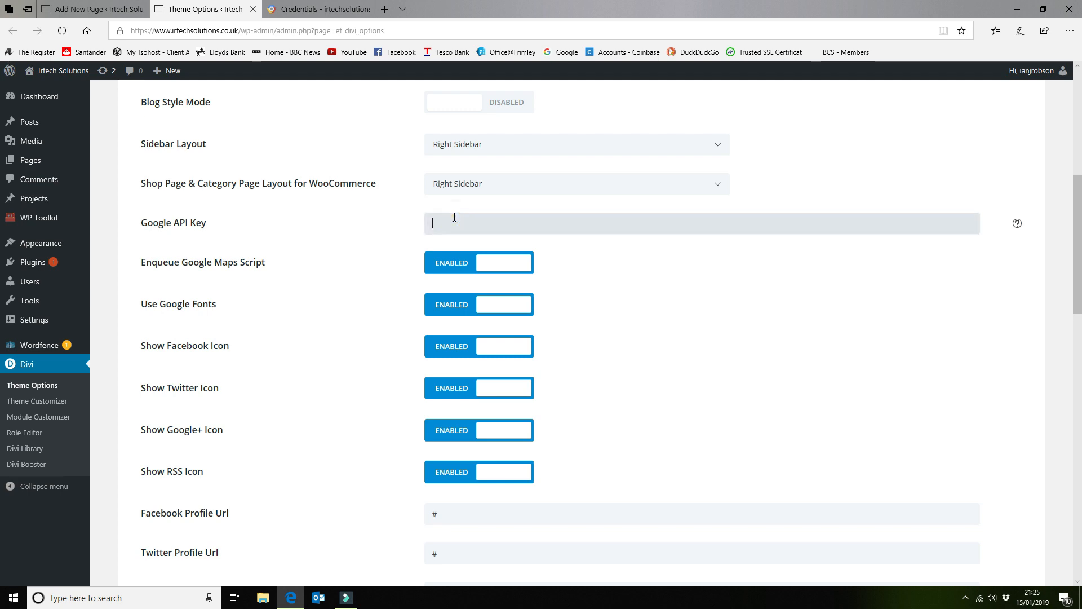
pyautogui.hotkey('ctrl', 'v')
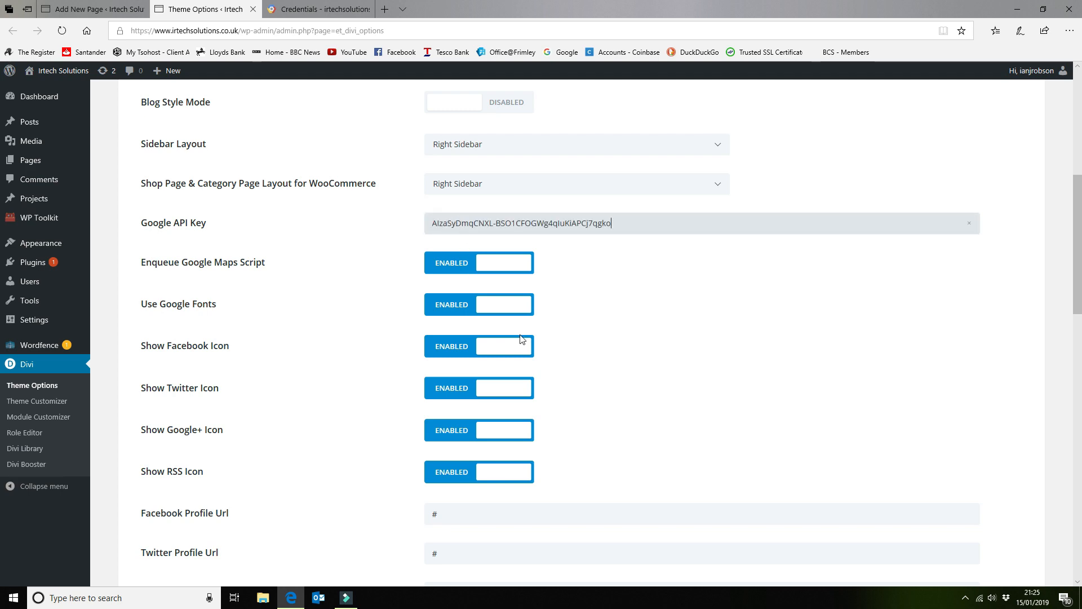
pyautogui.scroll(-13, 516, 338)
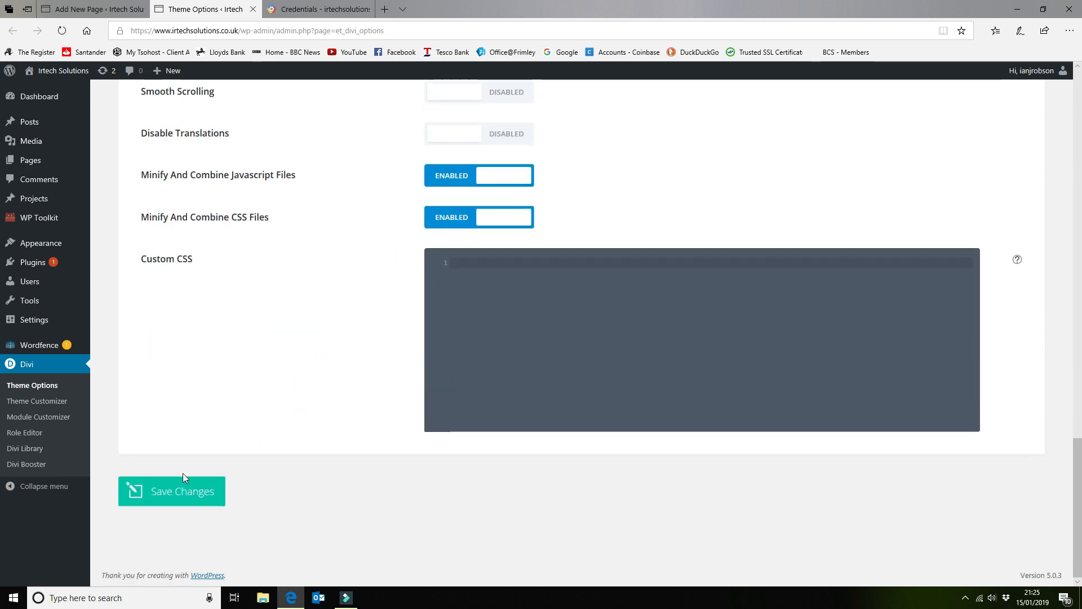
pyautogui.click(182, 486)
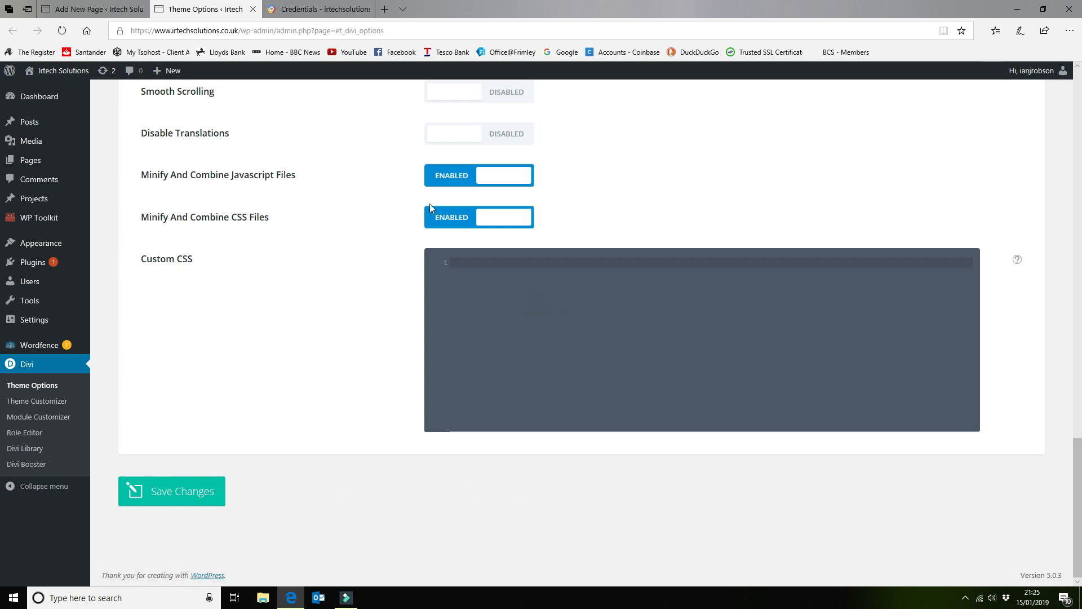
# - Return to the Contact Us page editor and close the Map module settings
pyautogui.click(93, 9)
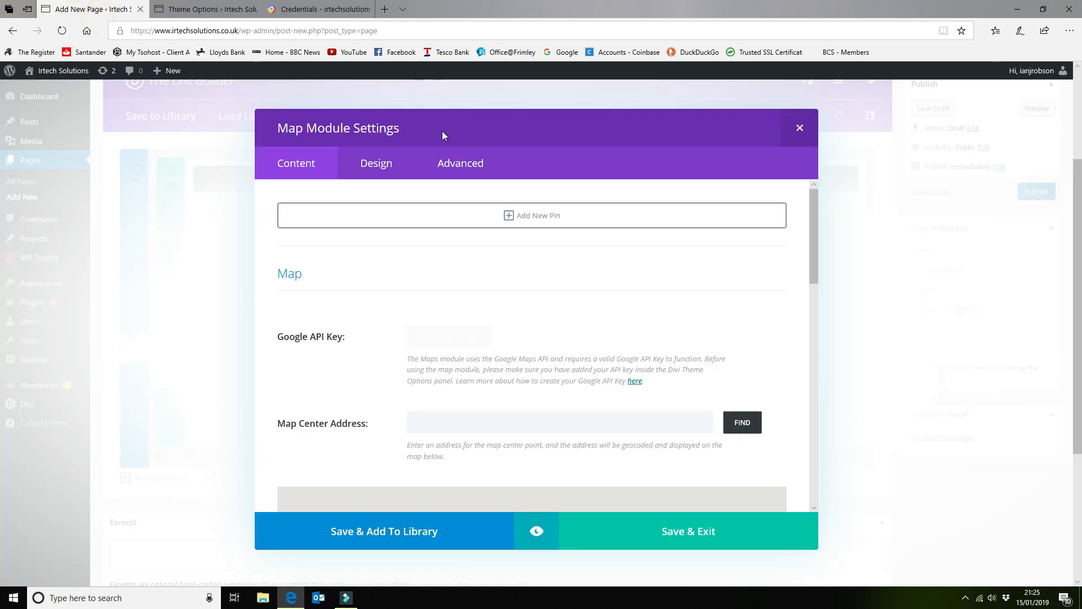
pyautogui.click(800, 129)
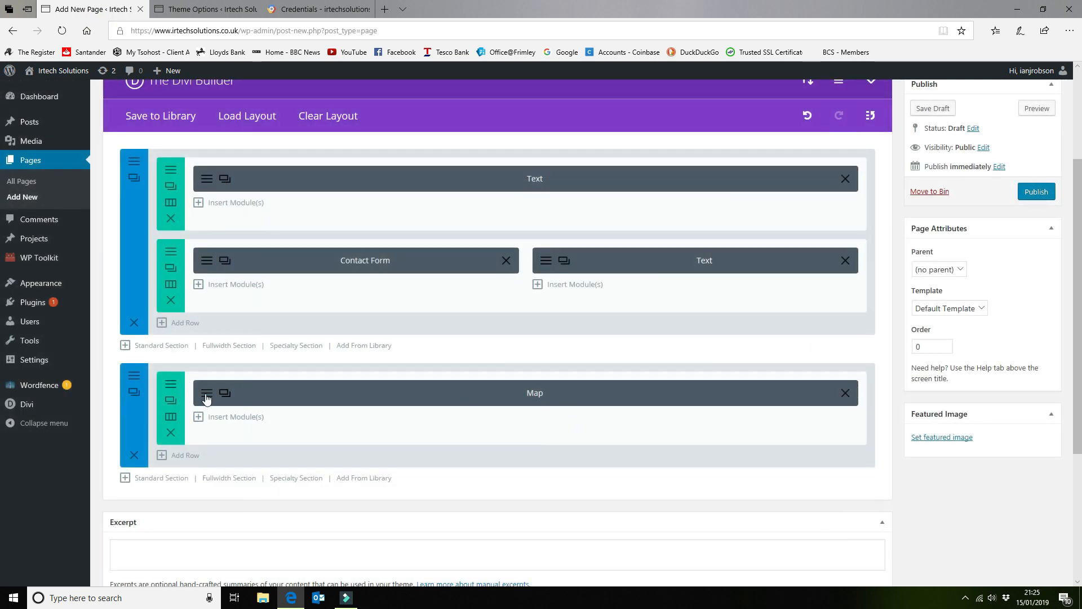
pyautogui.click(206, 396)
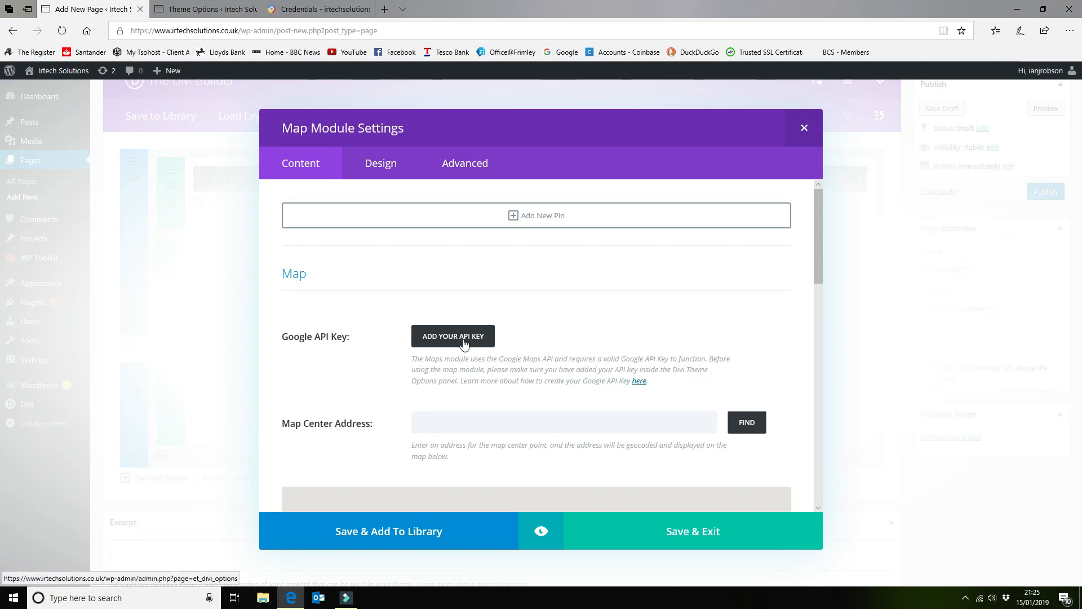
pyautogui.click(463, 339)
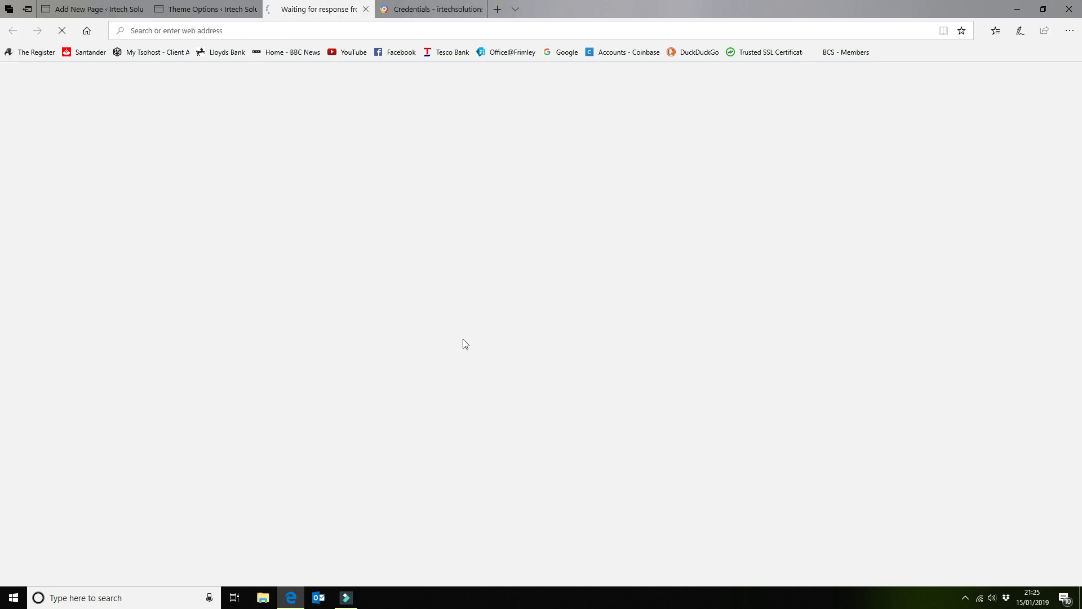
pyautogui.click(365, 9)
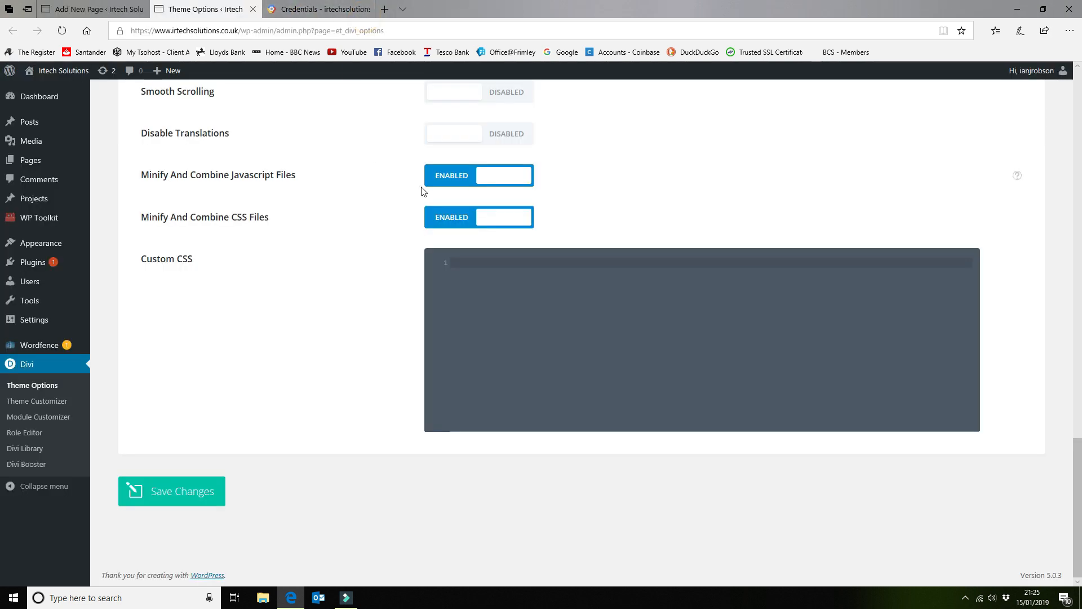
pyautogui.scroll(7, 345, 264)
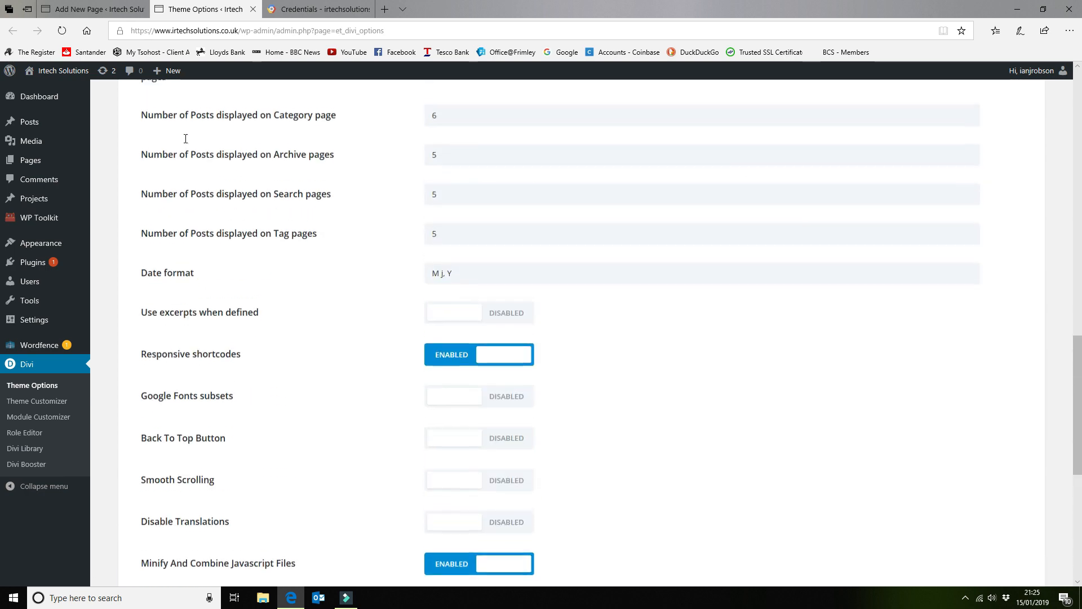
pyautogui.click(114, 8)
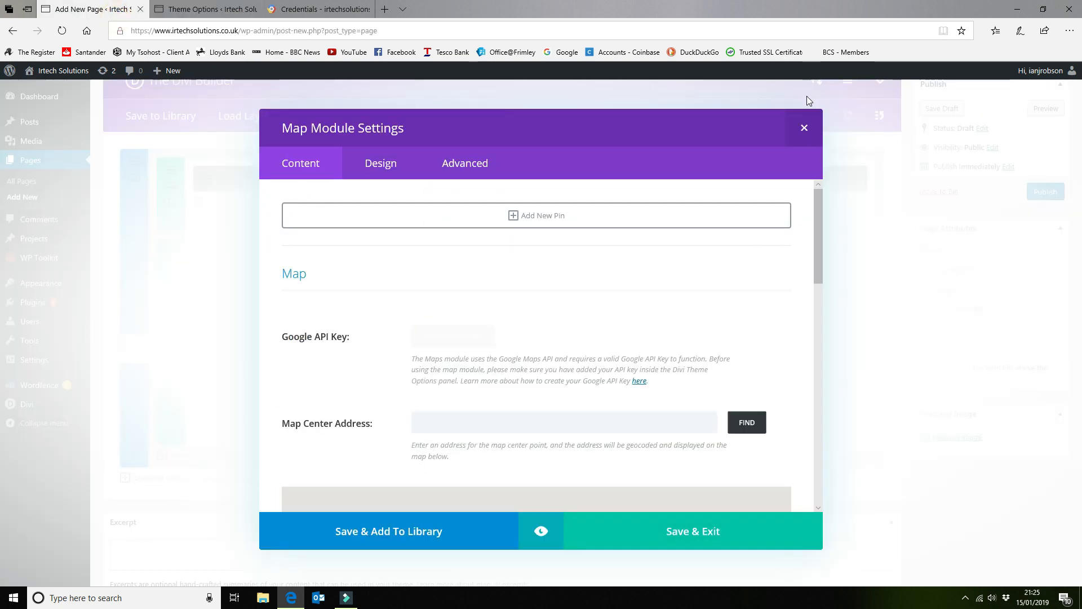
pyautogui.click(805, 128)
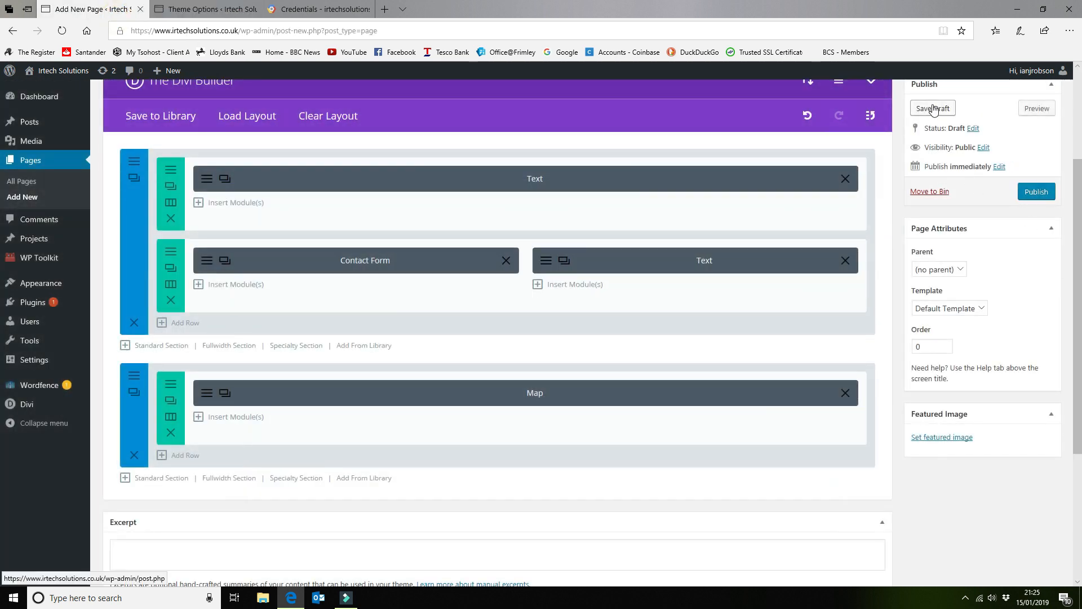
# - Save the page as a draft, then reopen the Map module settings at the map centre address
pyautogui.click(936, 107)
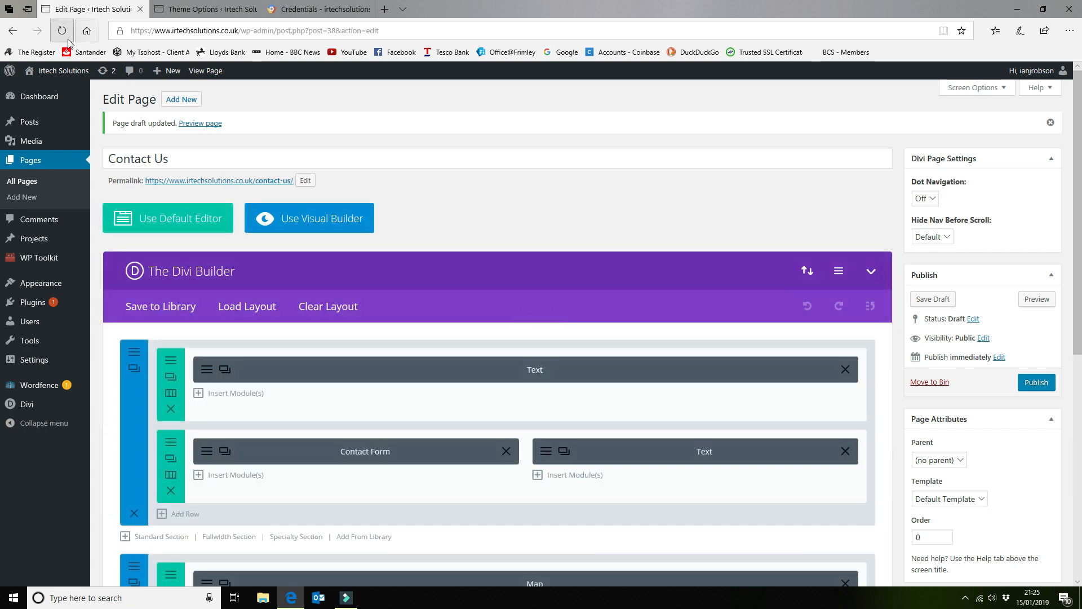
pyautogui.scroll(-2, 540, 230)
pyautogui.scroll(-5, 541, 231)
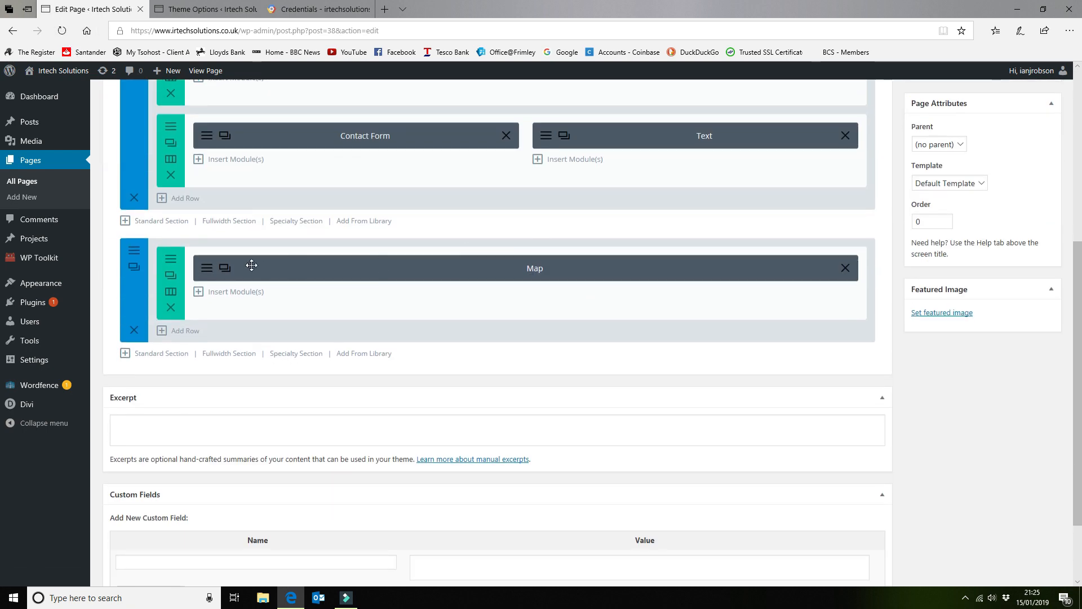
pyautogui.click(211, 269)
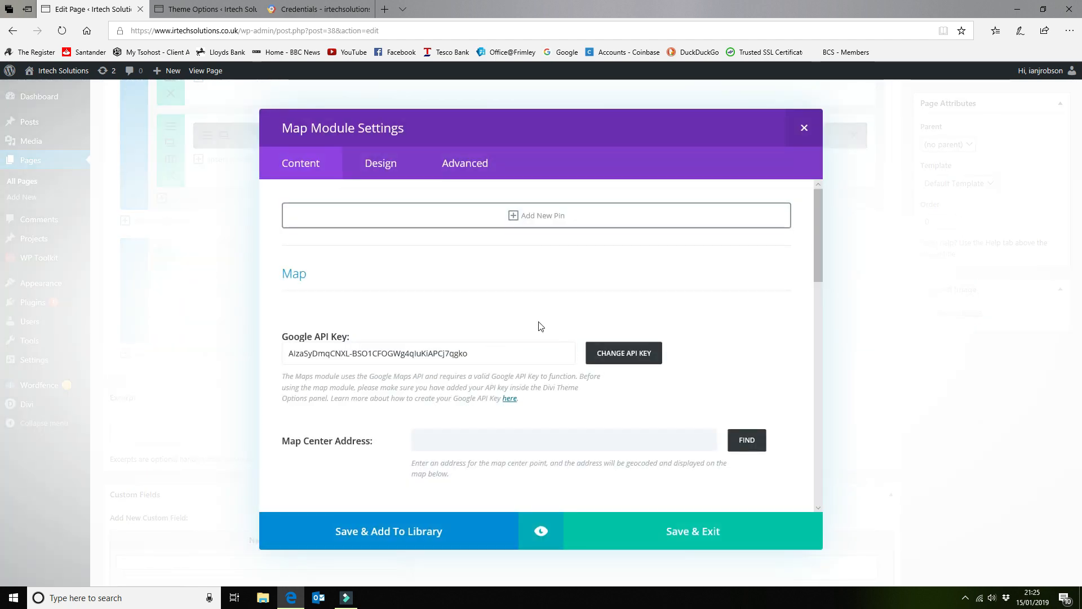
pyautogui.scroll(-1, 539, 324)
pyautogui.scroll(-2, 539, 325)
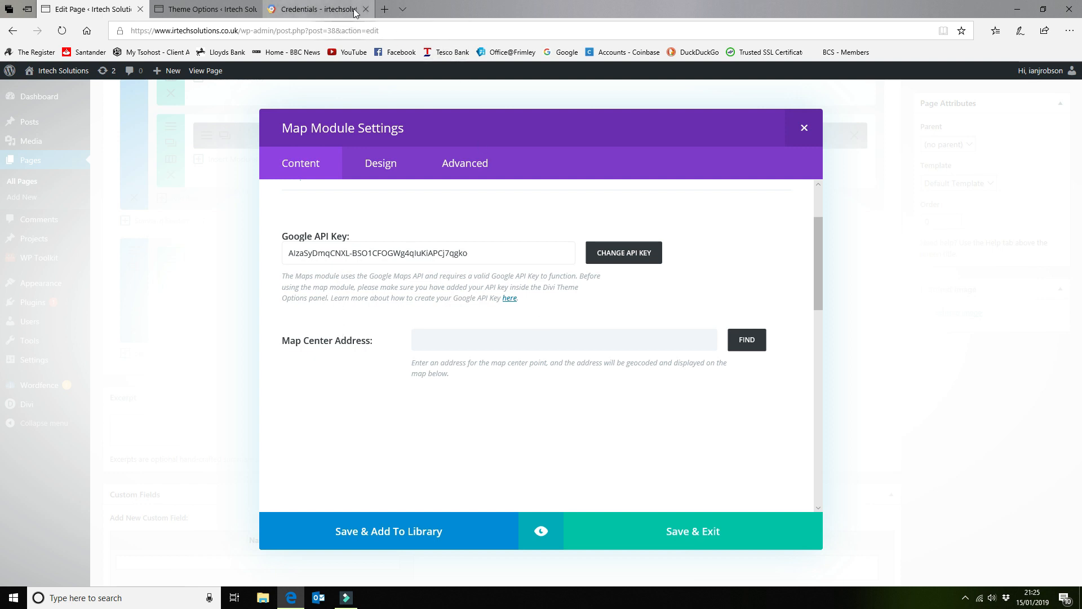
# - Open Google Maps in a new browser tab and search for Guildford
pyautogui.click(385, 9)
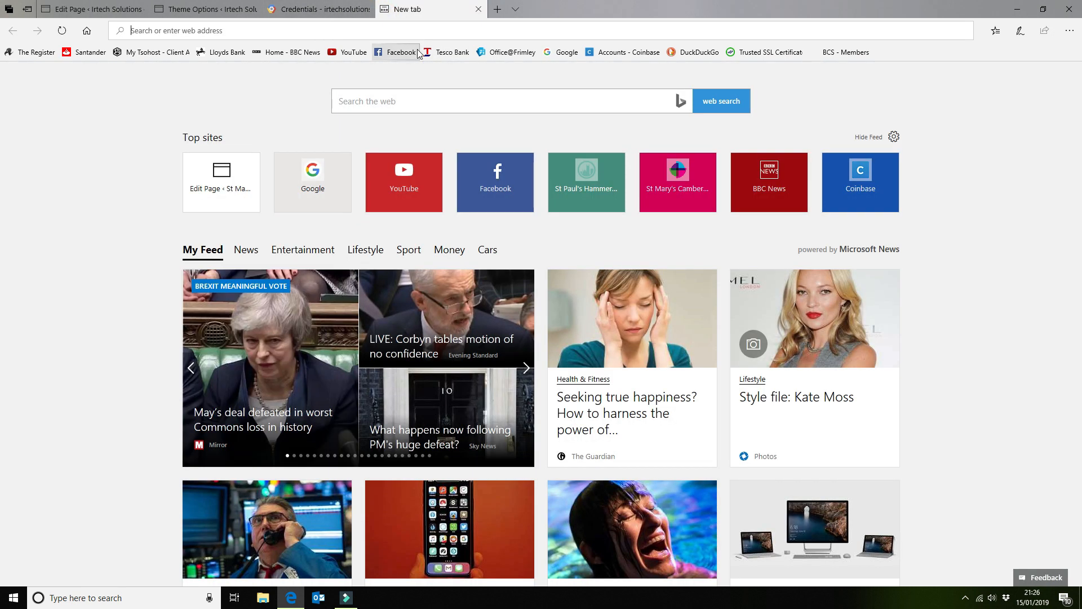
pyautogui.click(561, 52)
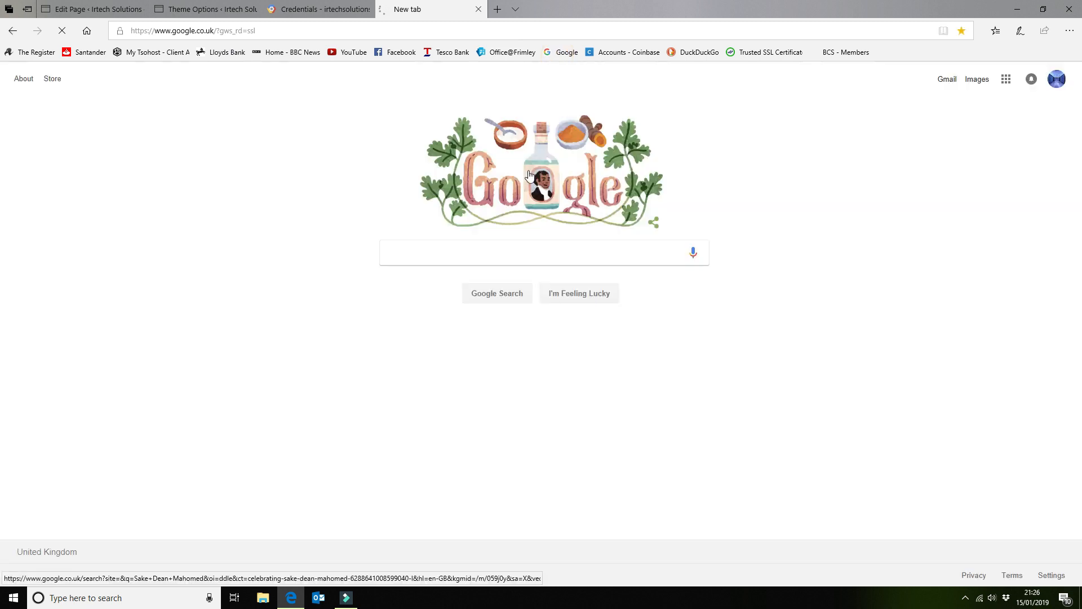
pyautogui.click(1007, 79)
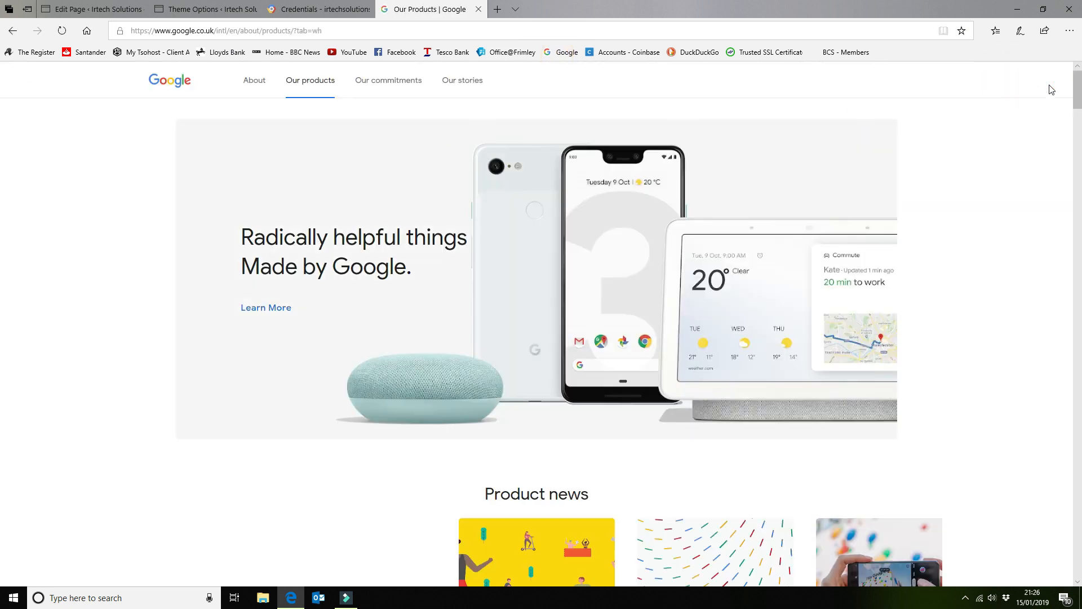
pyautogui.click(13, 31)
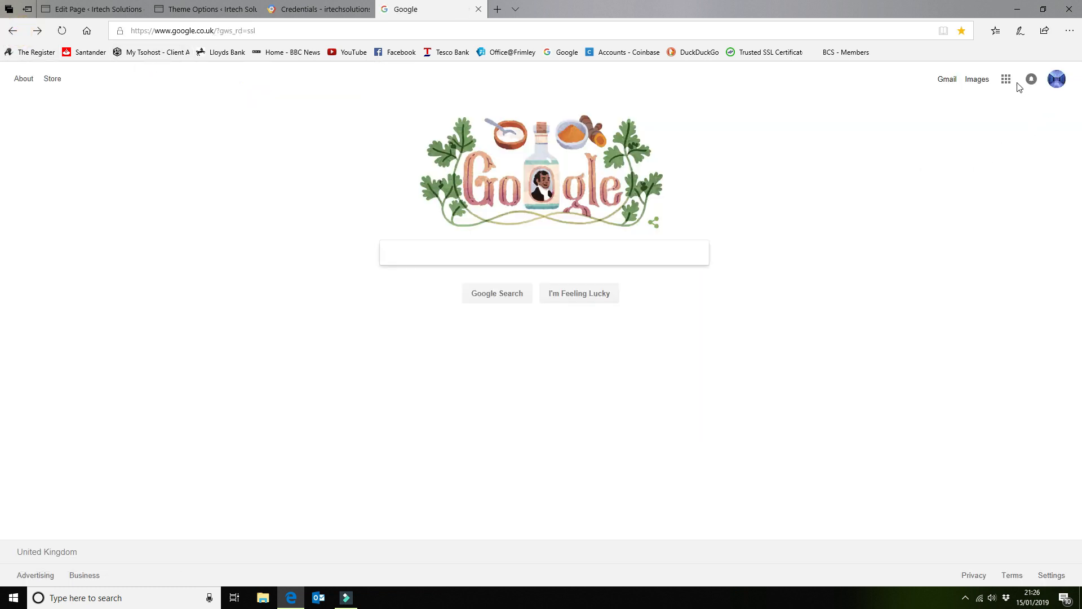
pyautogui.click(1006, 79)
pyautogui.click(1029, 147)
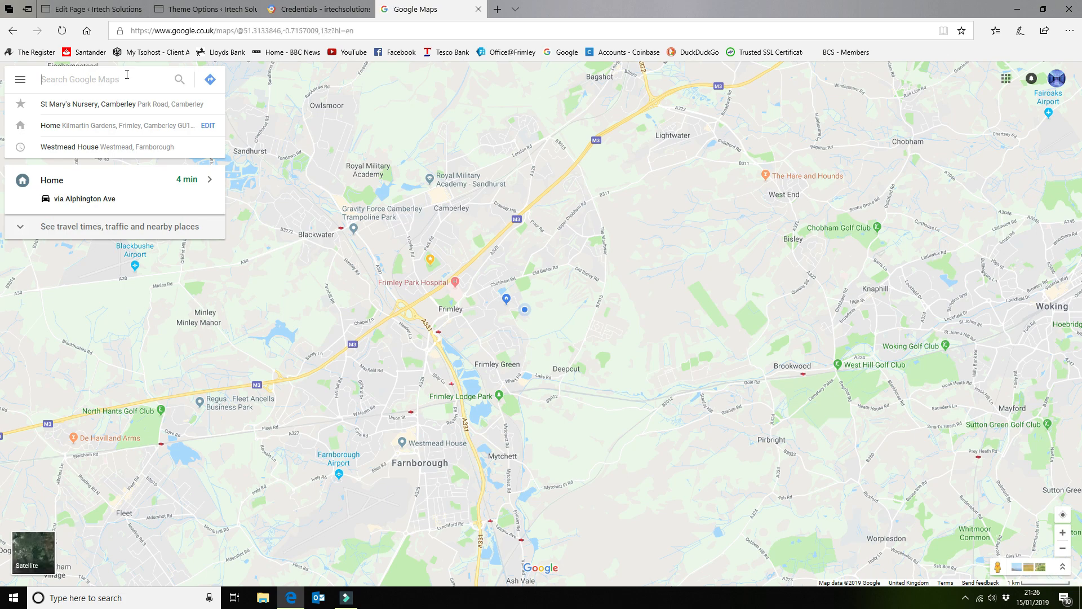
pyautogui.write('Guildford')
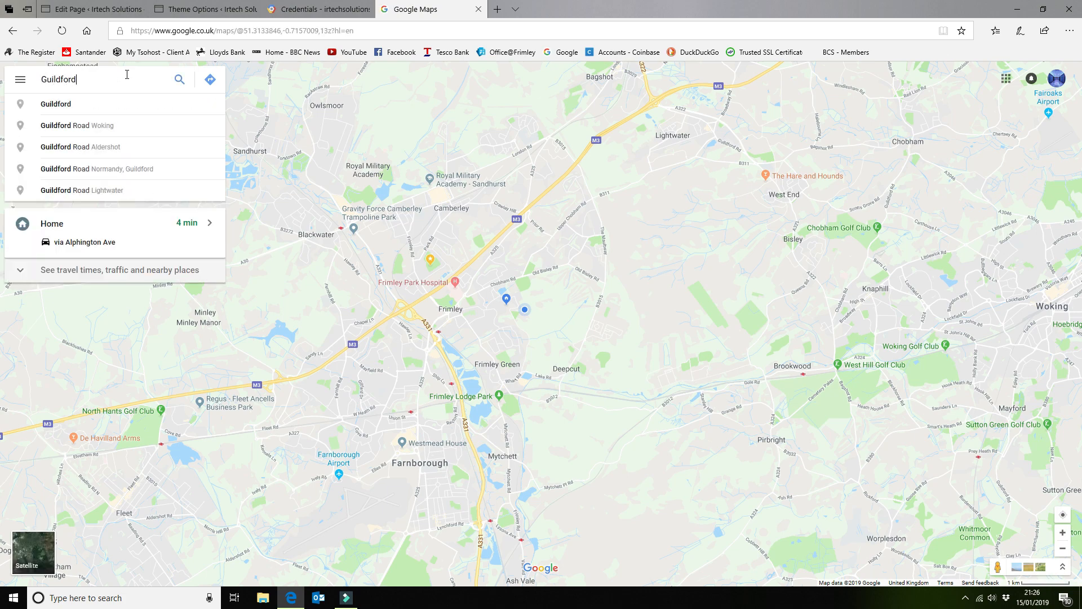
pyautogui.press('Return')
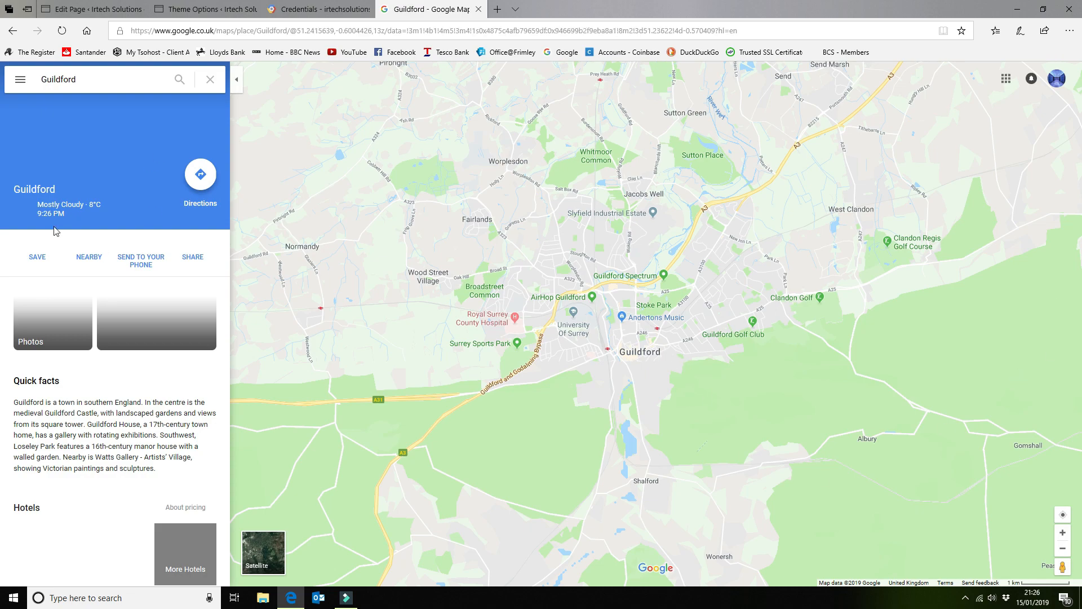
# - Find Guildford School of Acting beside the University of Surrey on the map and copy its plus code
pyautogui.scroll(3, 583, 321)
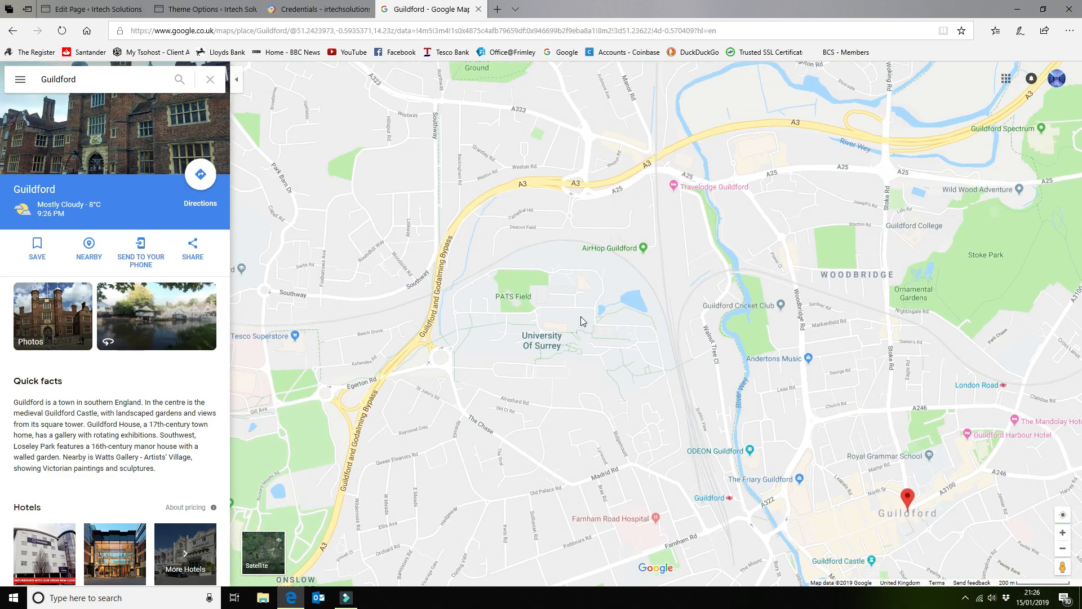
pyautogui.scroll(5, 582, 319)
pyautogui.moveTo(528, 314); pyautogui.dragTo(832, 180)
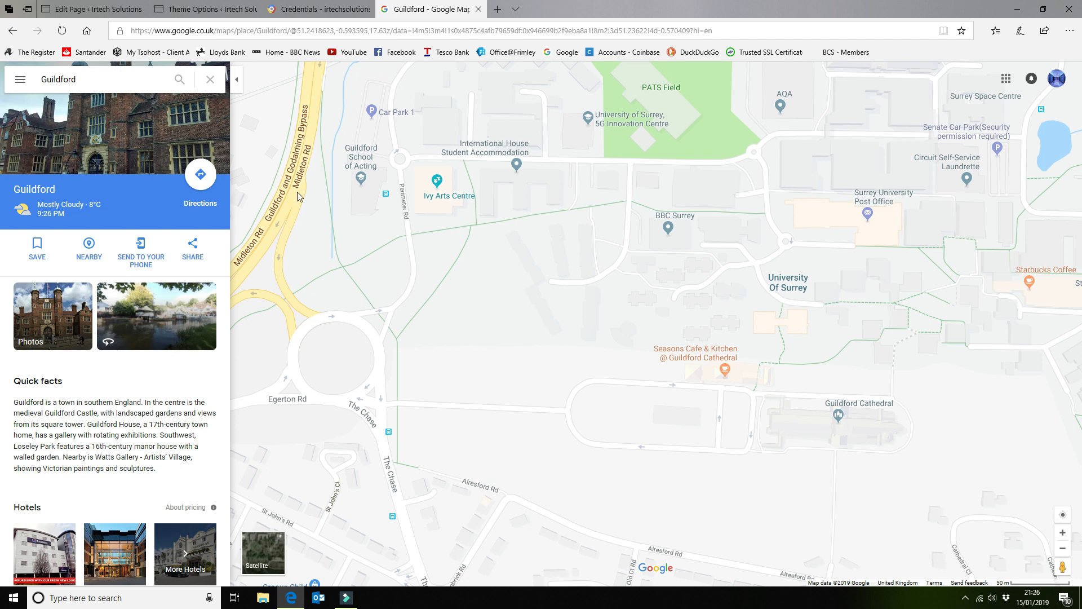
pyautogui.moveTo(300, 199); pyautogui.dragTo(464, 275)
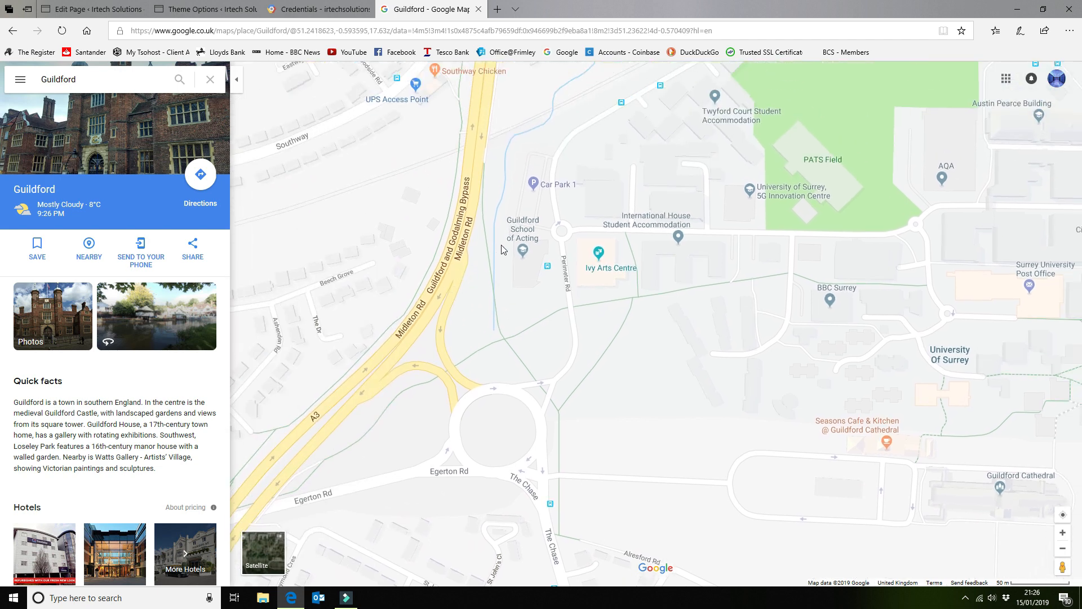
pyautogui.click(552, 184)
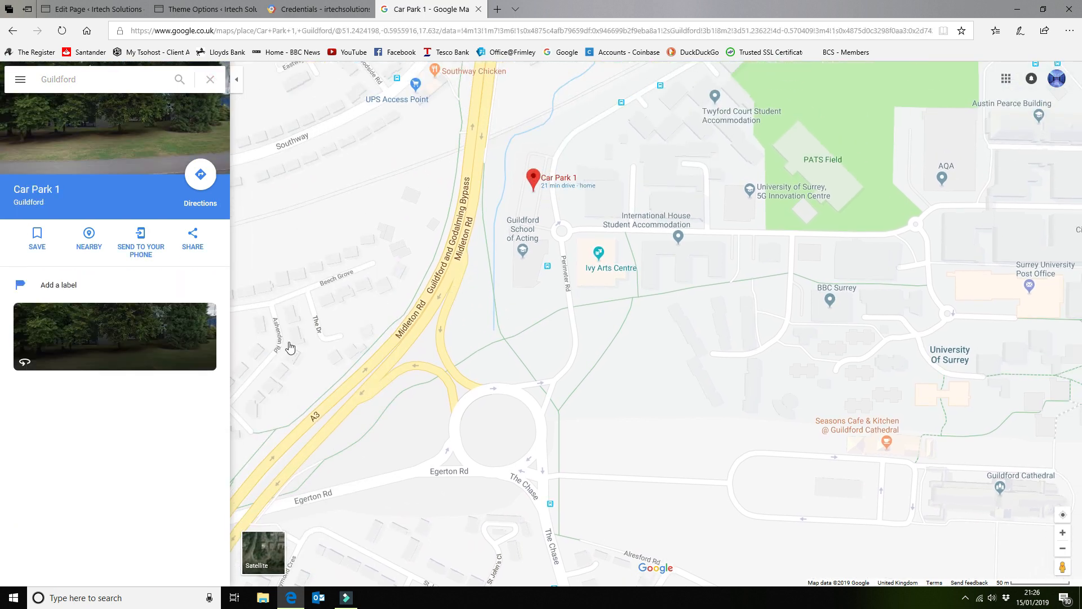
pyautogui.click(522, 248)
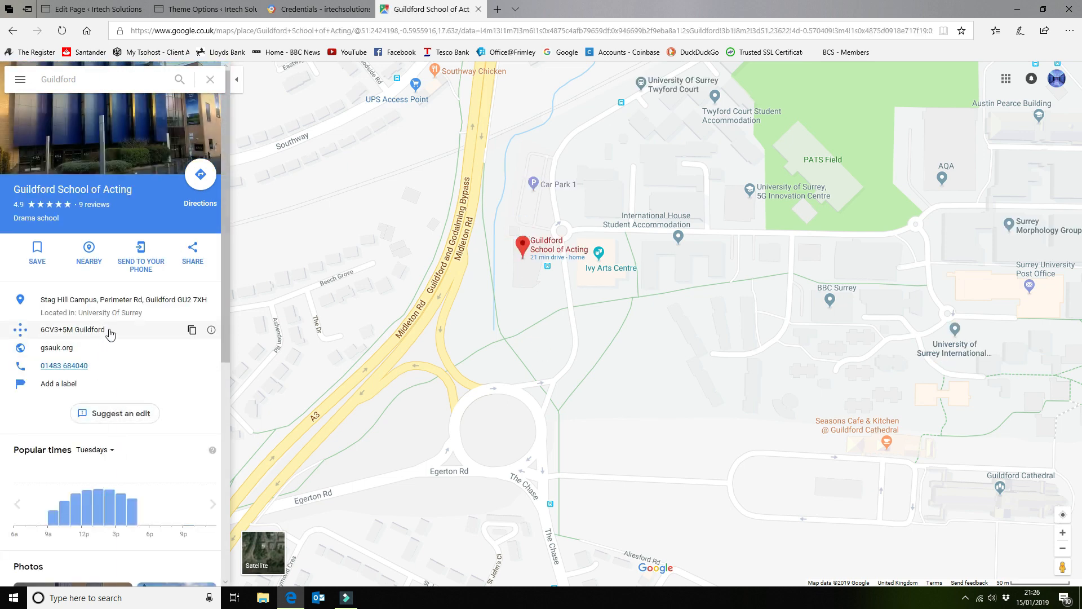
pyautogui.click(191, 330)
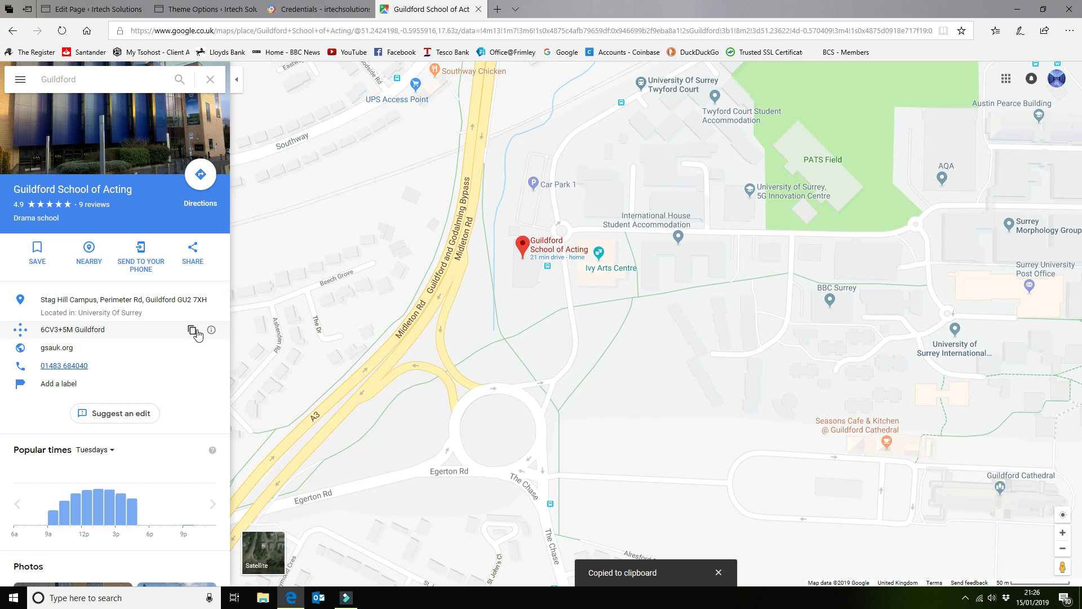
# - Paste "6CV3+5M Guildford" as the Map module's centre address in the page editor and look it up
pyautogui.click(93, 9)
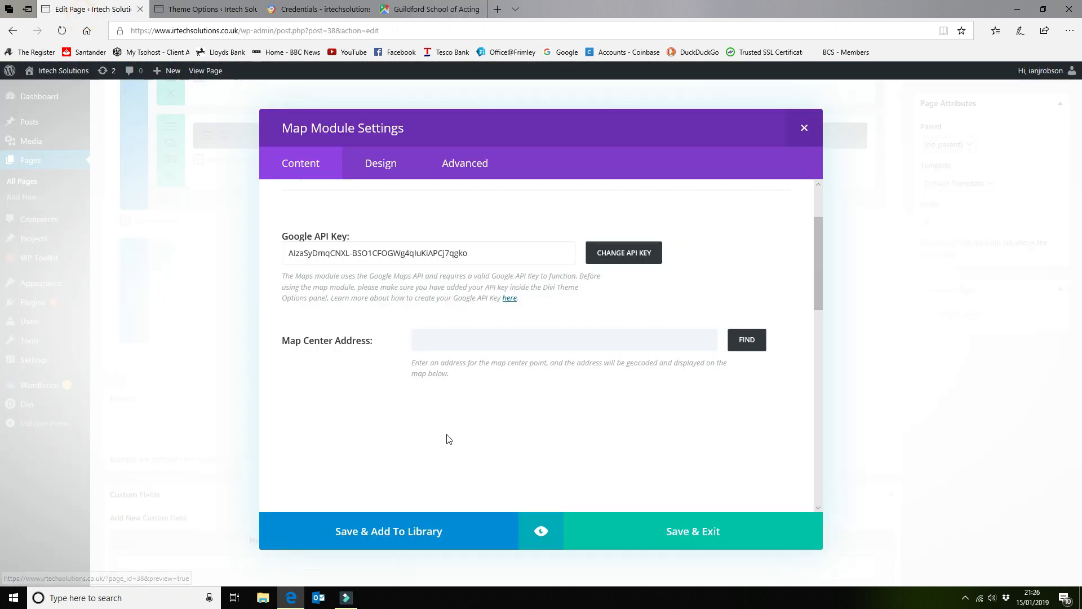
pyautogui.rightClick(454, 340)
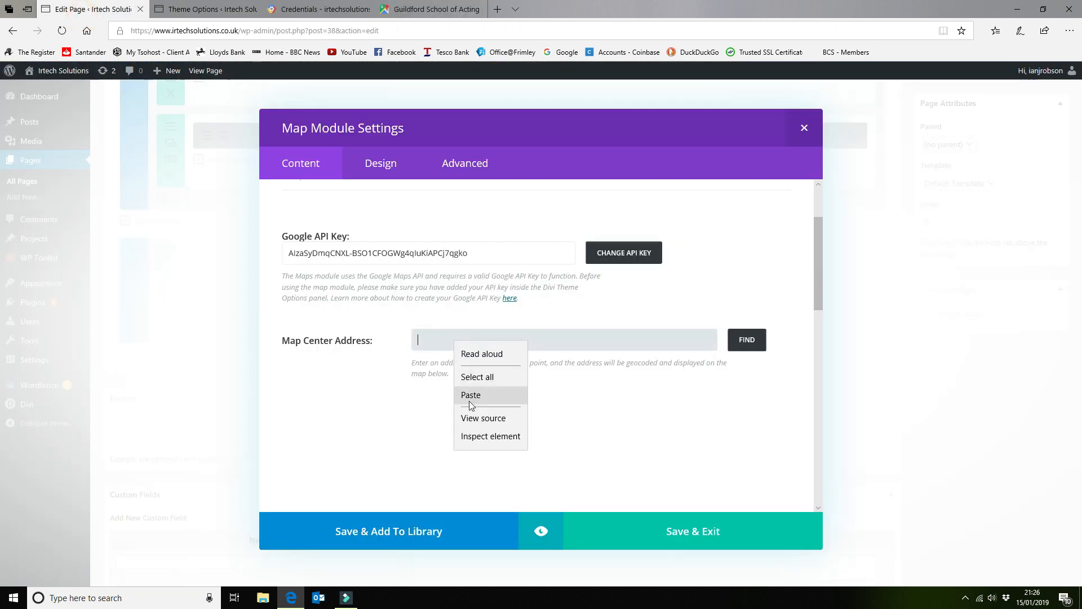
pyautogui.click(469, 397)
pyautogui.click(753, 339)
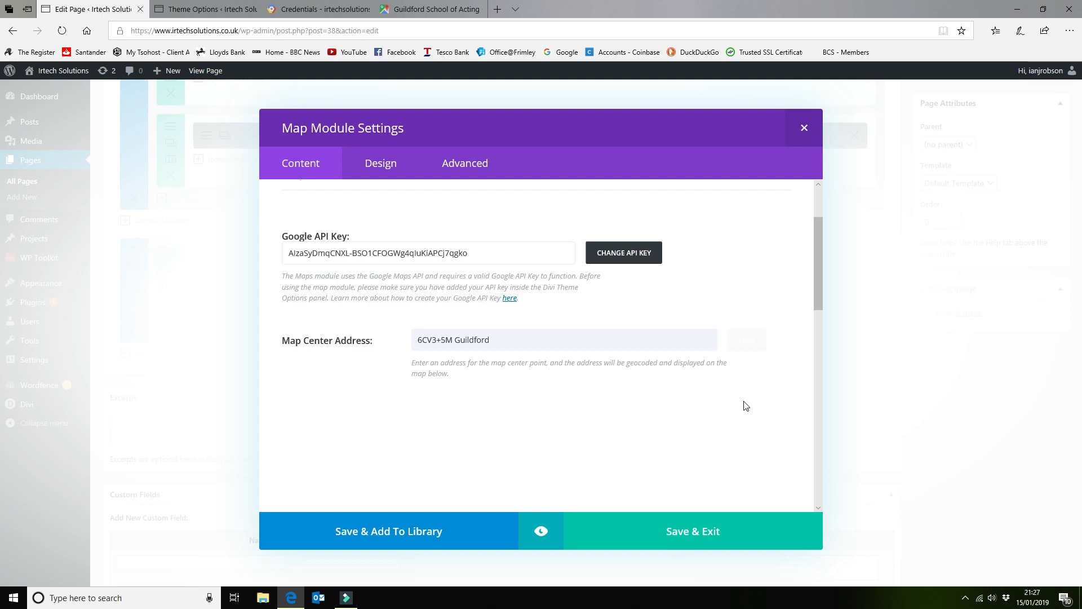
# - Compare the Map module's Google API key with the key listed in the Google Cloud credentials
pyautogui.moveTo(820, 290); pyautogui.dragTo(818, 212)
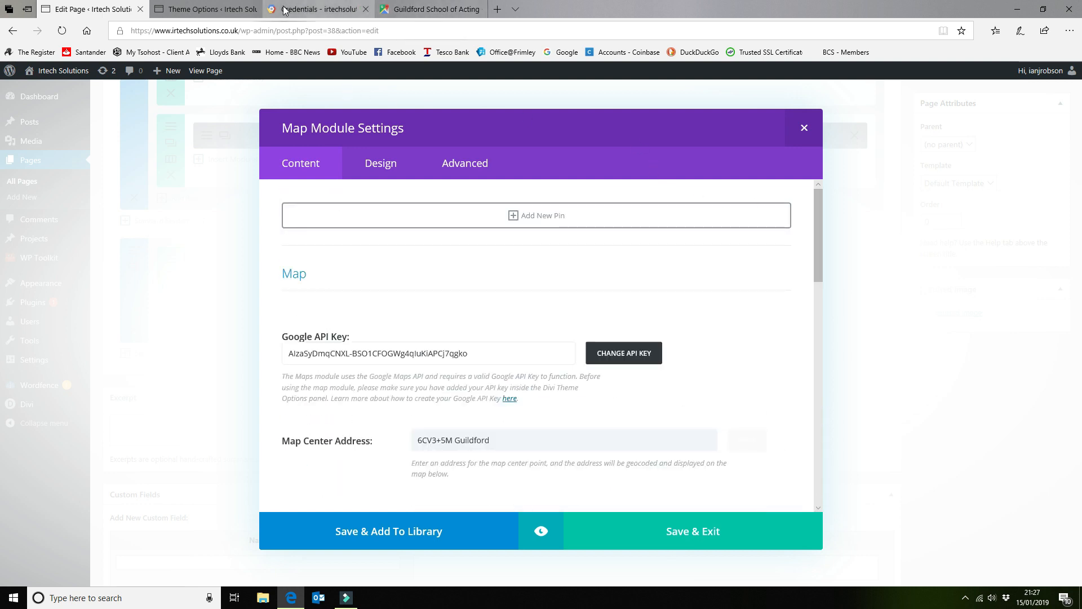
pyautogui.click(308, 10)
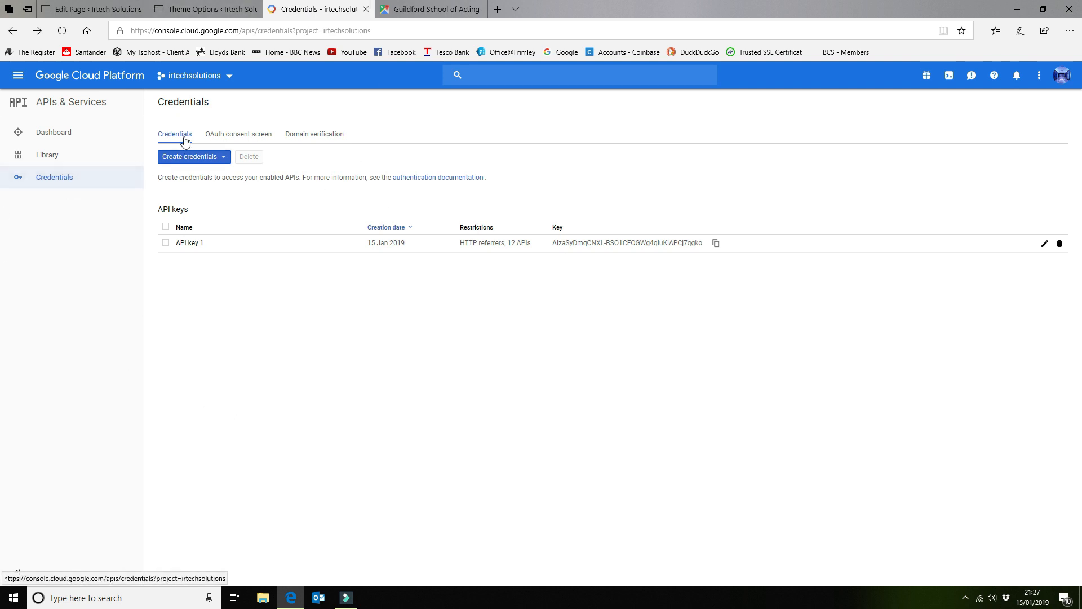
pyautogui.click(93, 9)
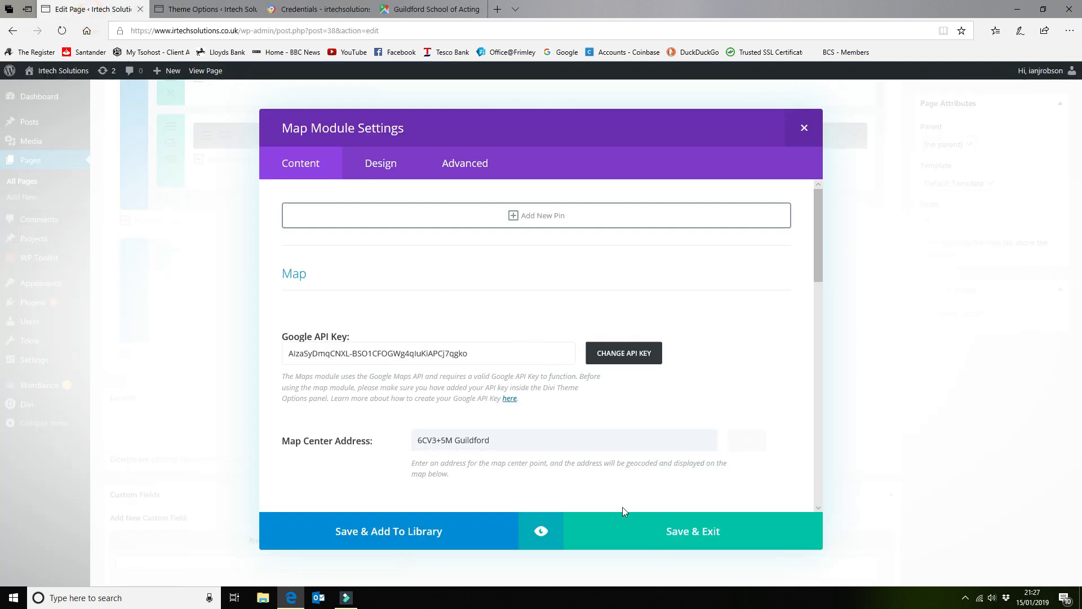
pyautogui.scroll(-2, 506, 313)
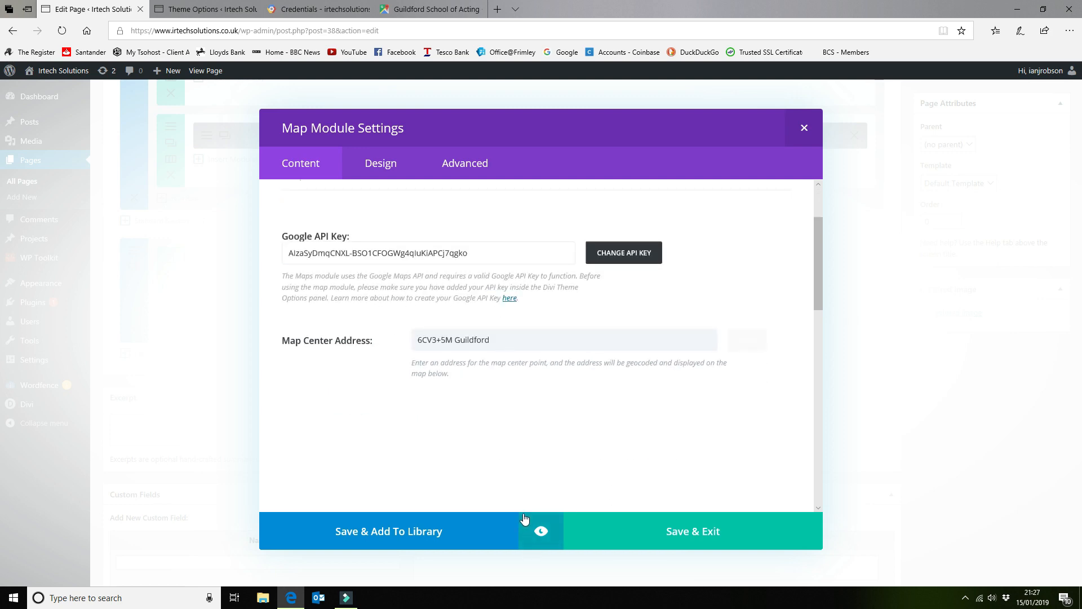
# - Save and exit the Map module settings, then save the Contact Us page as a draft
pyautogui.click(693, 531)
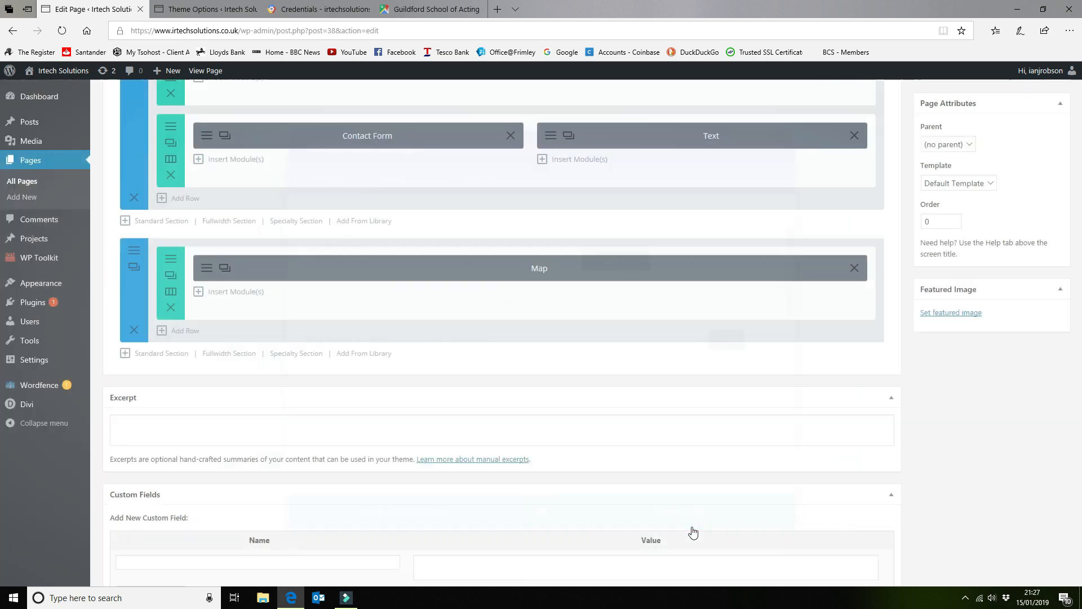
pyautogui.scroll(4, 910, 417)
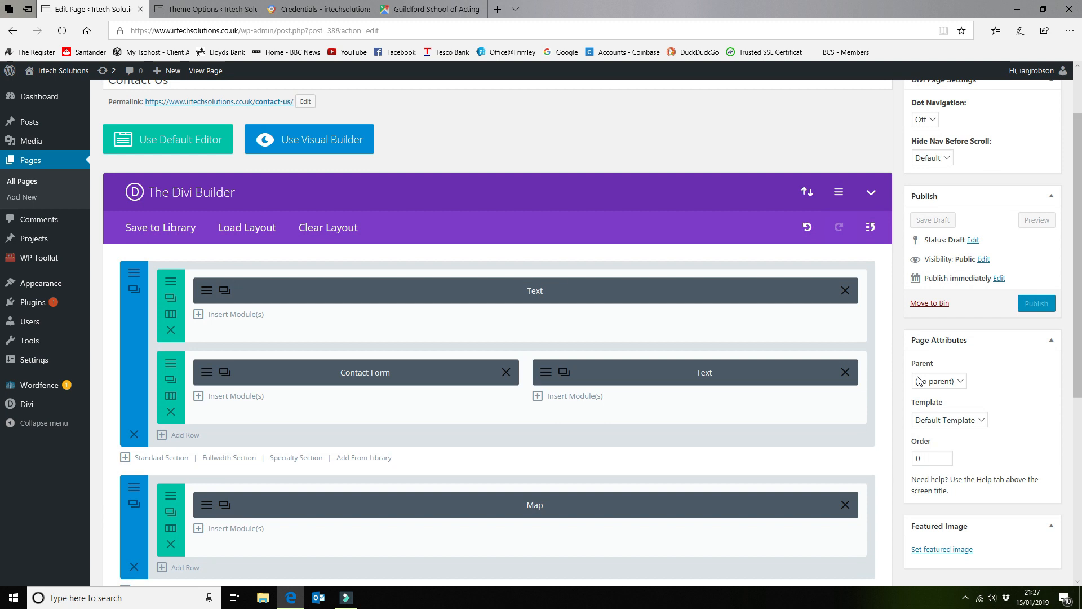
pyautogui.click(930, 221)
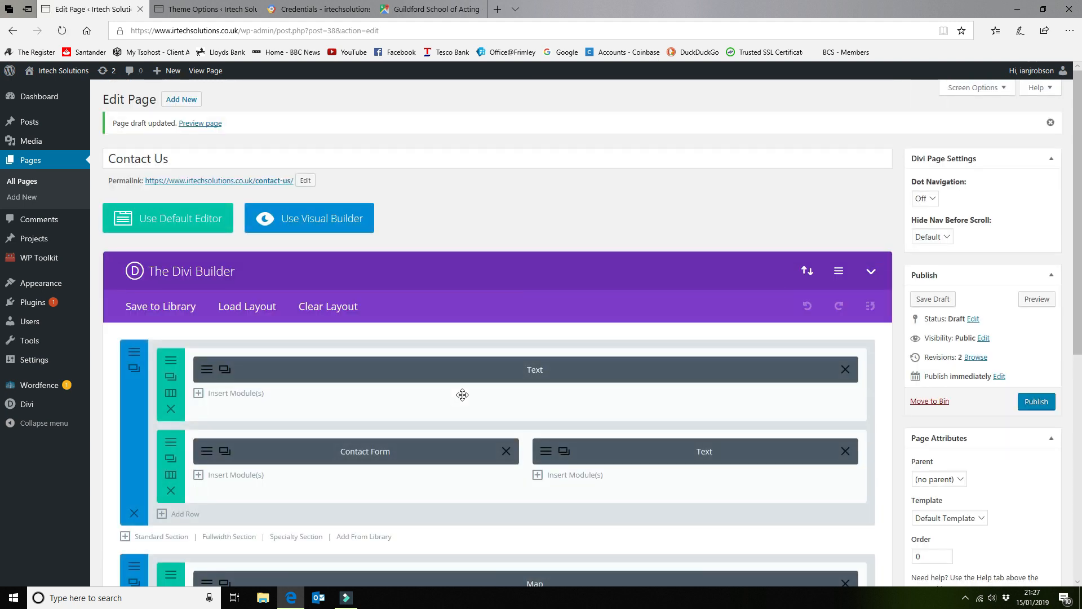
# - Open the Contact Us page in the Visual Builder and start building without the tour
pyautogui.scroll(-7, 520, 394)
pyautogui.scroll(4, 389, 244)
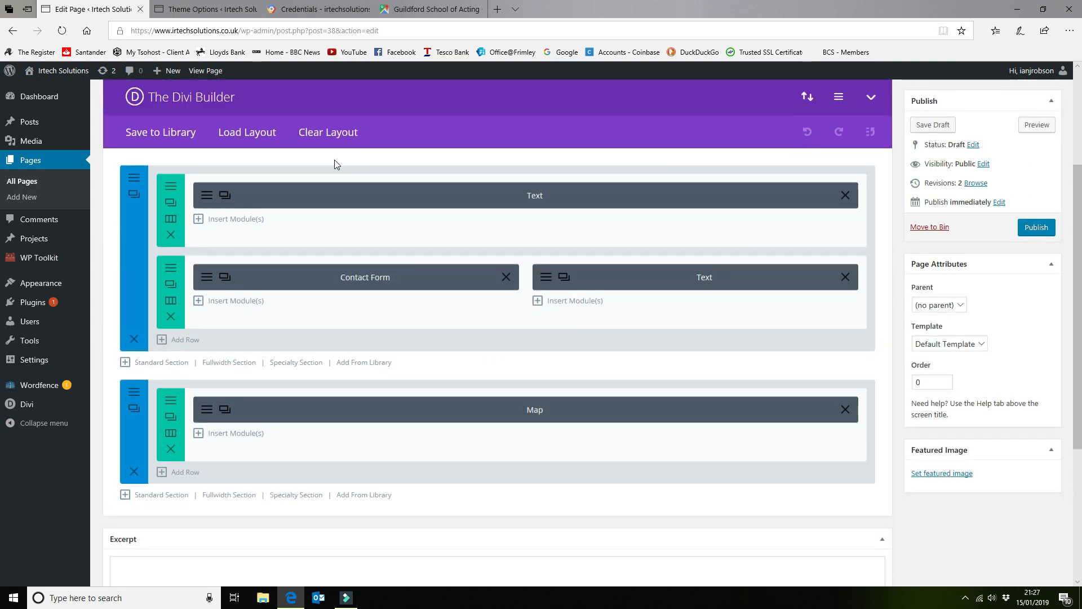
pyautogui.scroll(3, 333, 163)
pyautogui.click(317, 222)
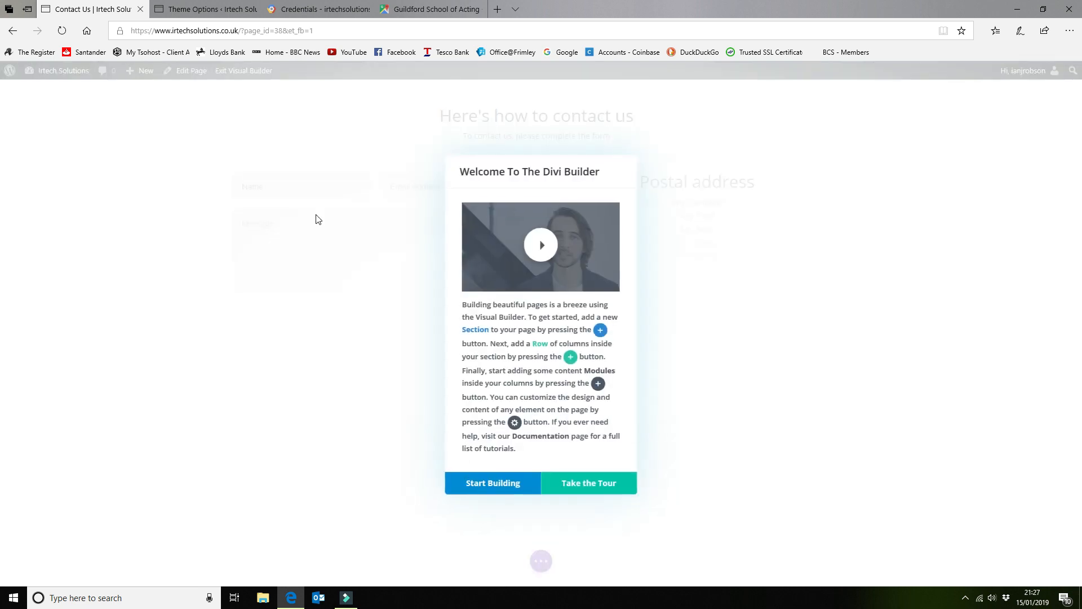
pyautogui.click(508, 488)
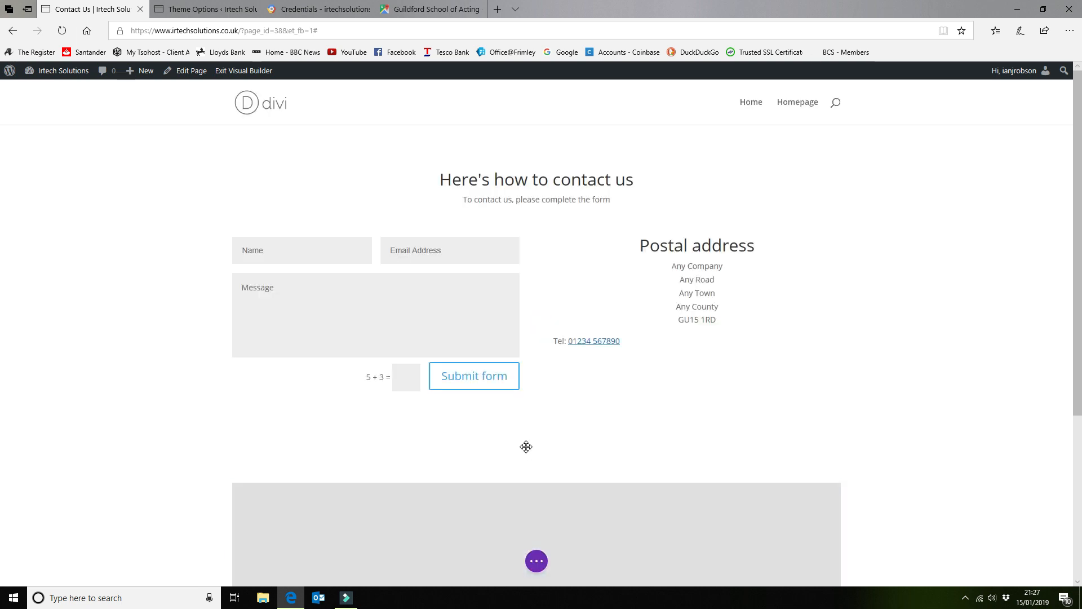
pyautogui.scroll(-5, 509, 394)
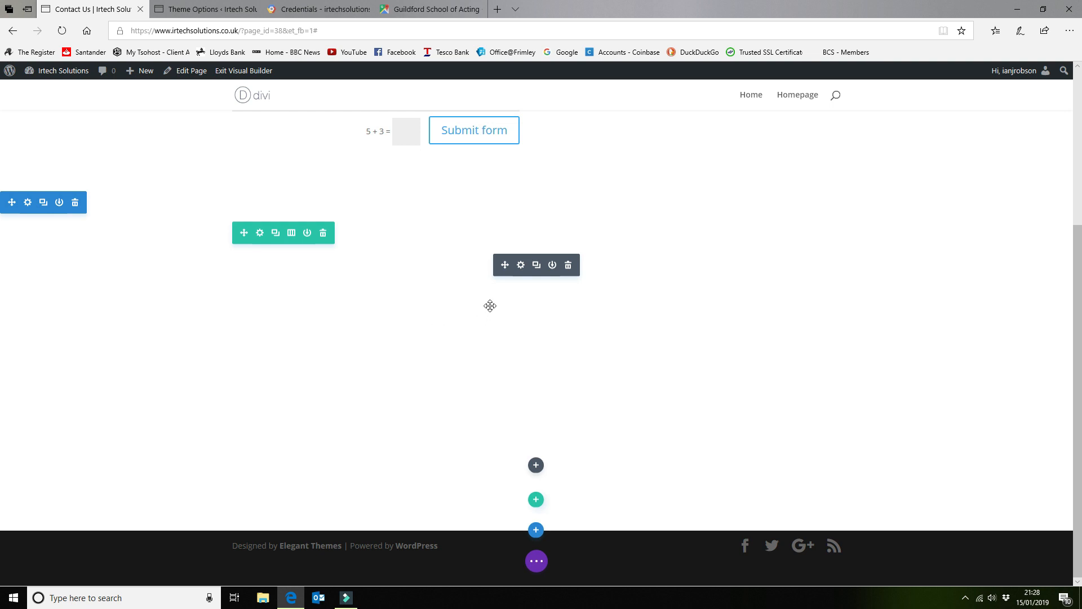
# - Make the map's row fullwidth, turn on a custom gutter width of 1, and save the row settings
pyautogui.moveTo(263, 242)
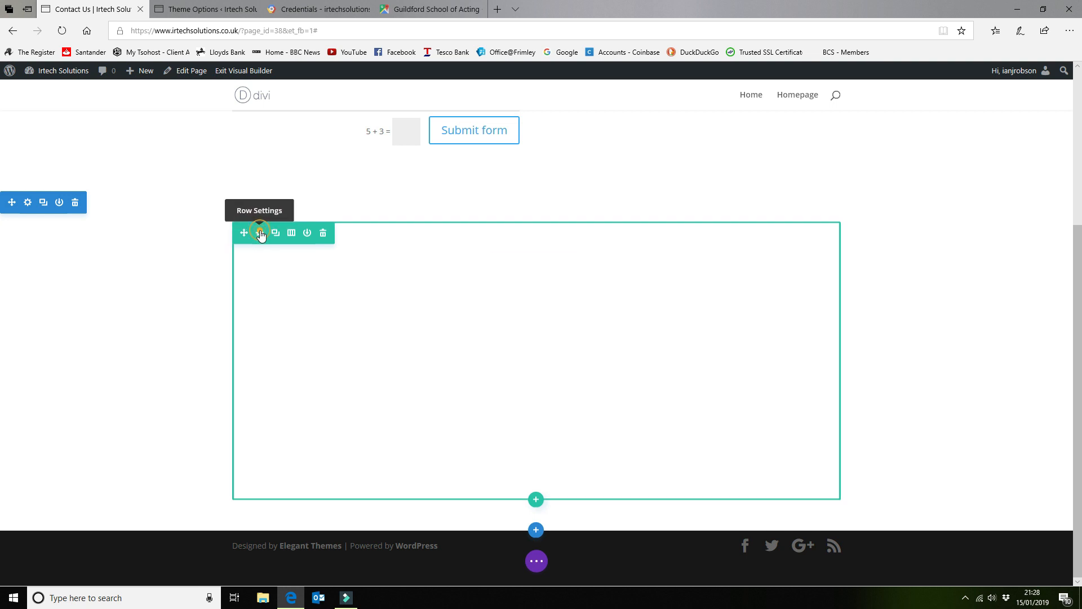
pyautogui.click(260, 232)
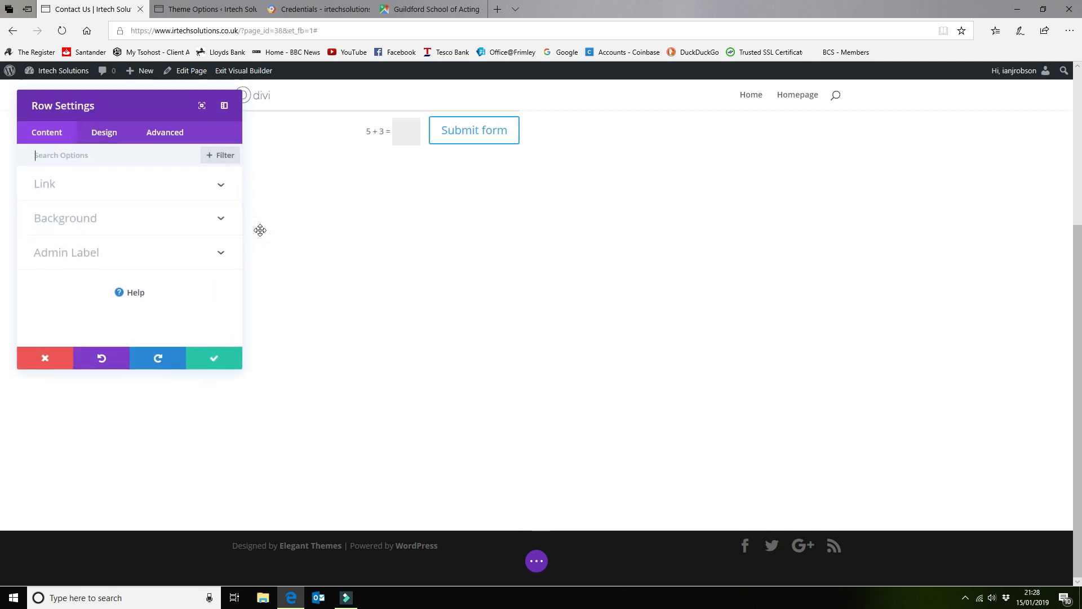
pyautogui.click(105, 138)
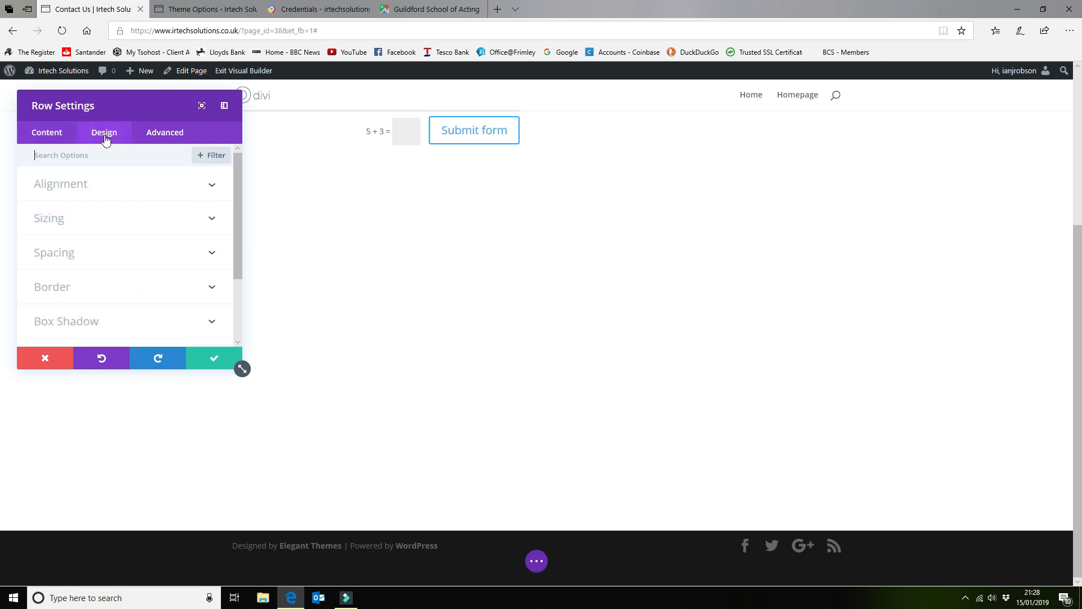
pyautogui.click(110, 224)
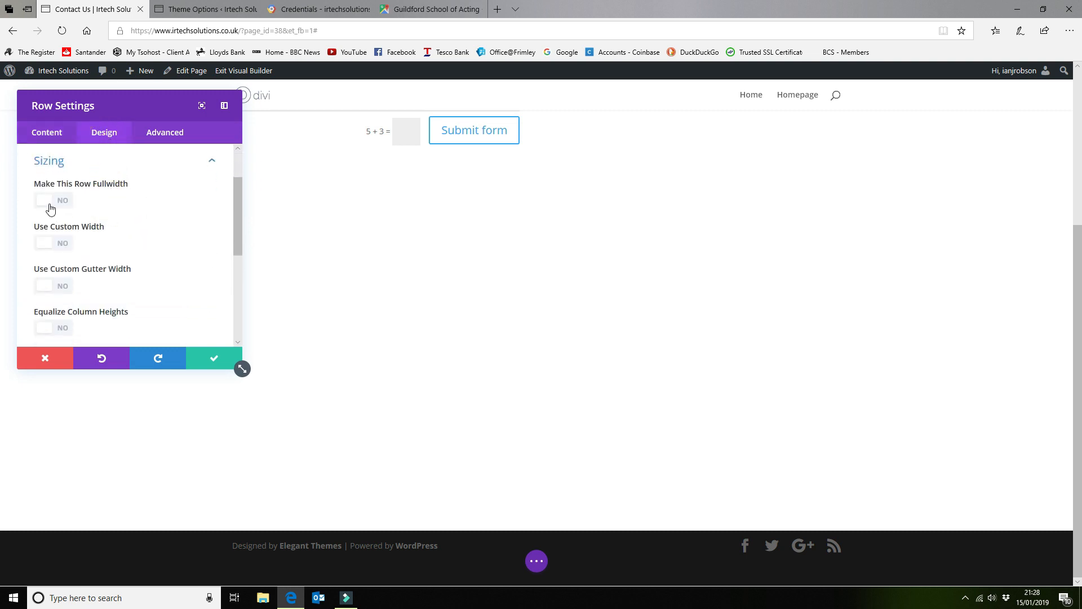
pyautogui.click(60, 201)
pyautogui.click(64, 285)
pyautogui.moveTo(110, 329); pyautogui.dragTo(16, 328)
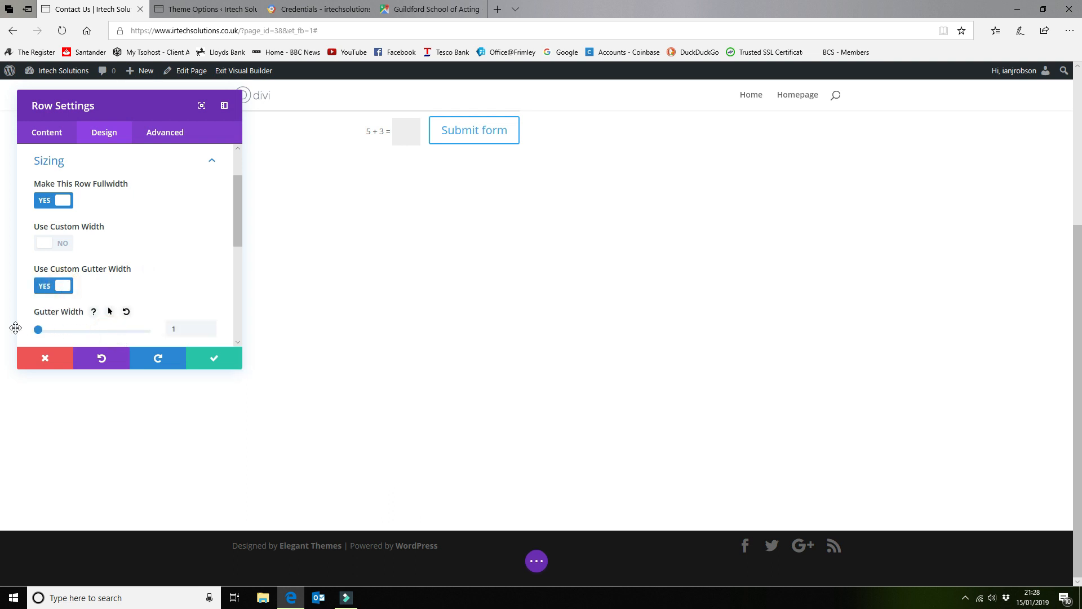
pyautogui.click(209, 359)
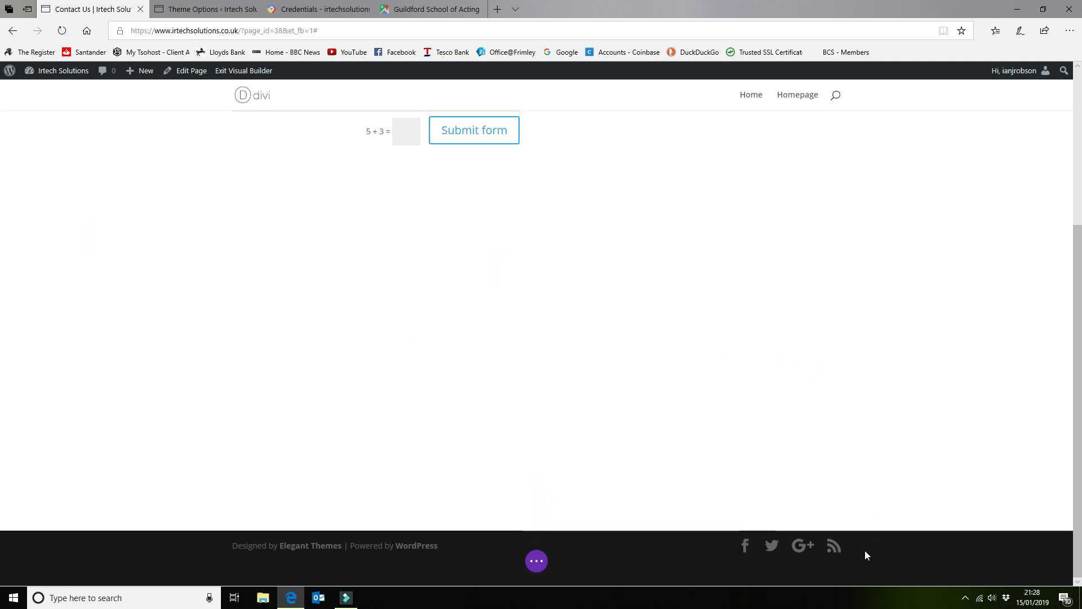
# - Save the page as a draft, exit the Visual Builder and check the map section on the front end
pyautogui.click(536, 558)
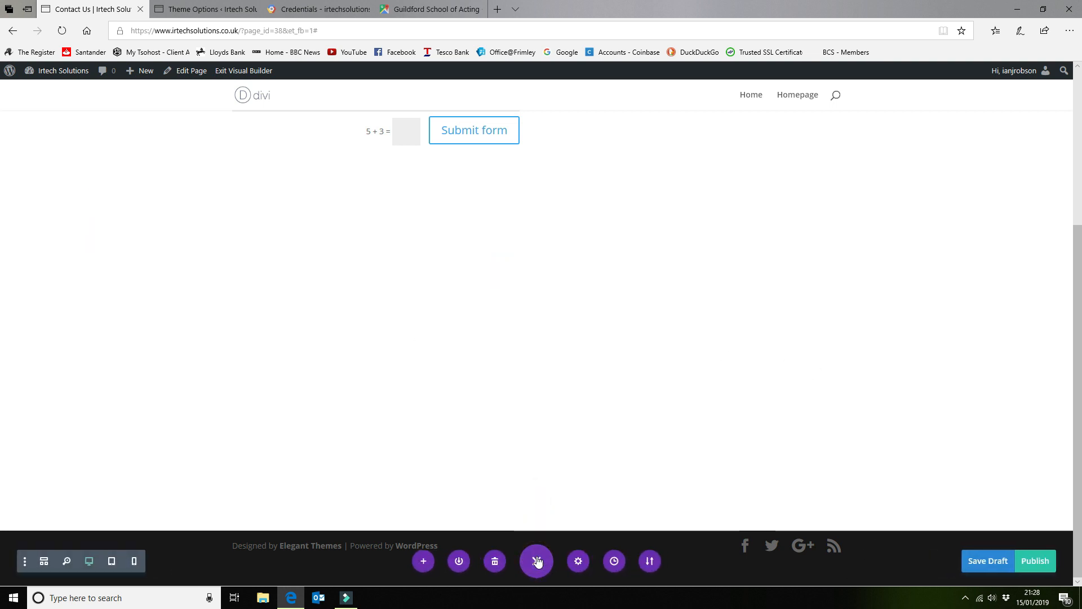
pyautogui.click(979, 563)
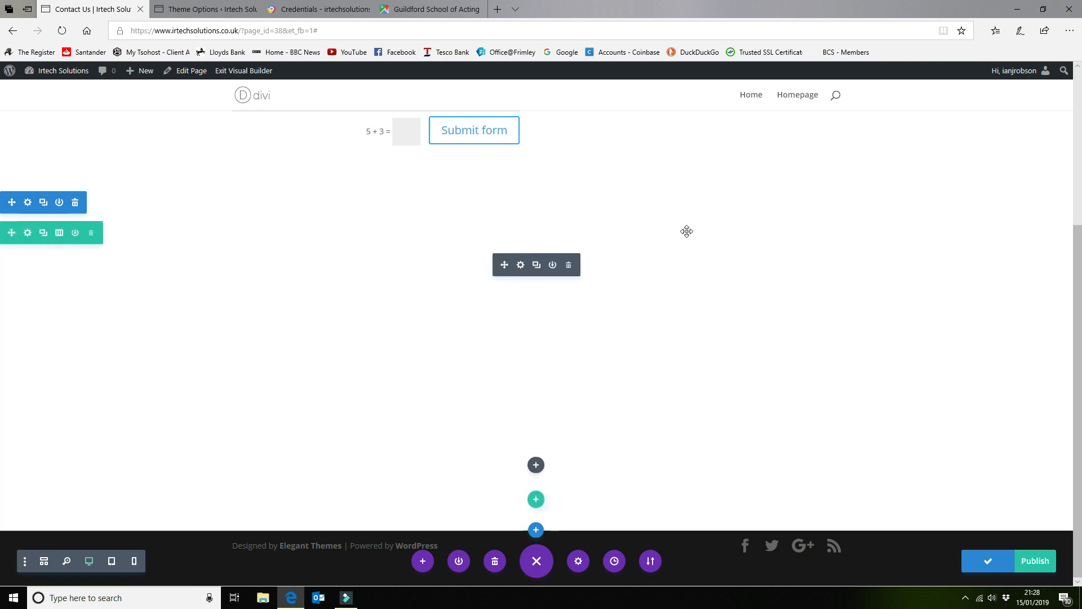
pyautogui.click(250, 70)
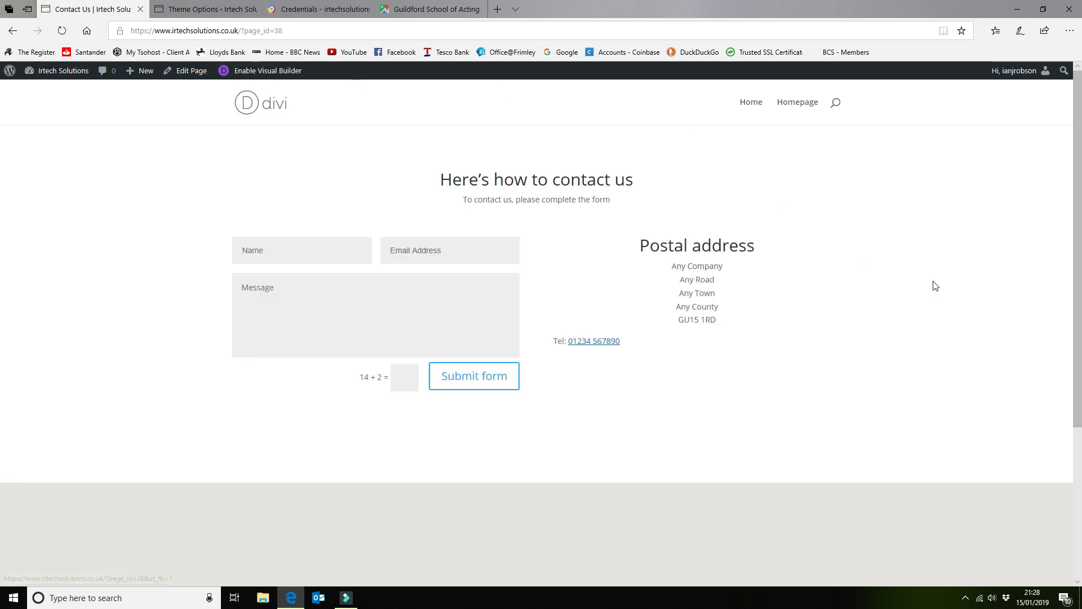
pyautogui.scroll(-3, 943, 281)
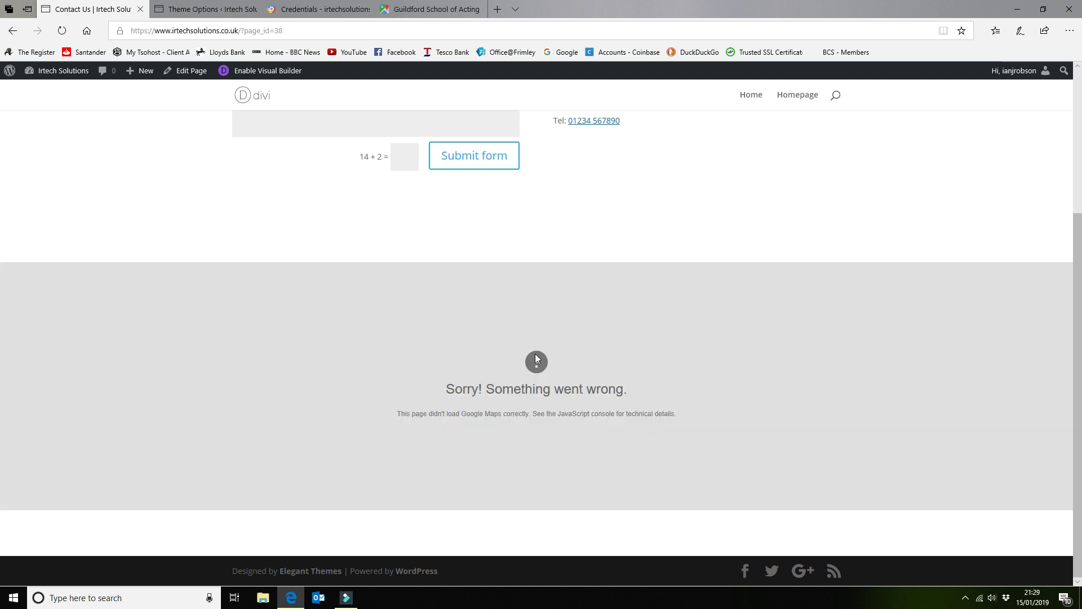
pyautogui.scroll(5, 450, 271)
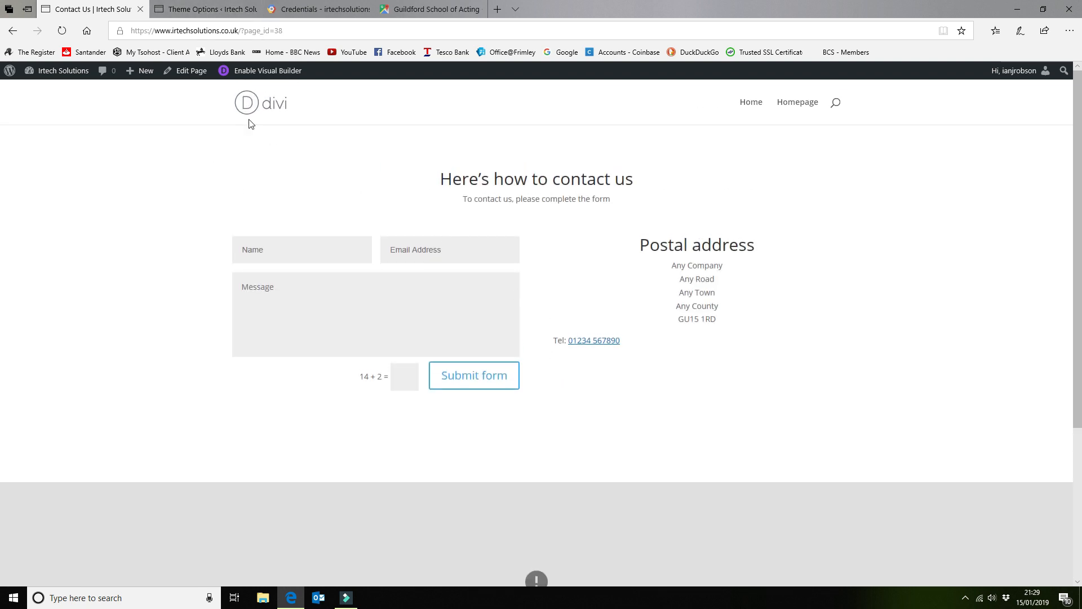
# - Reopen the Contact Us page in the backend editor and look up the Map module's existing centre address again
pyautogui.click(186, 70)
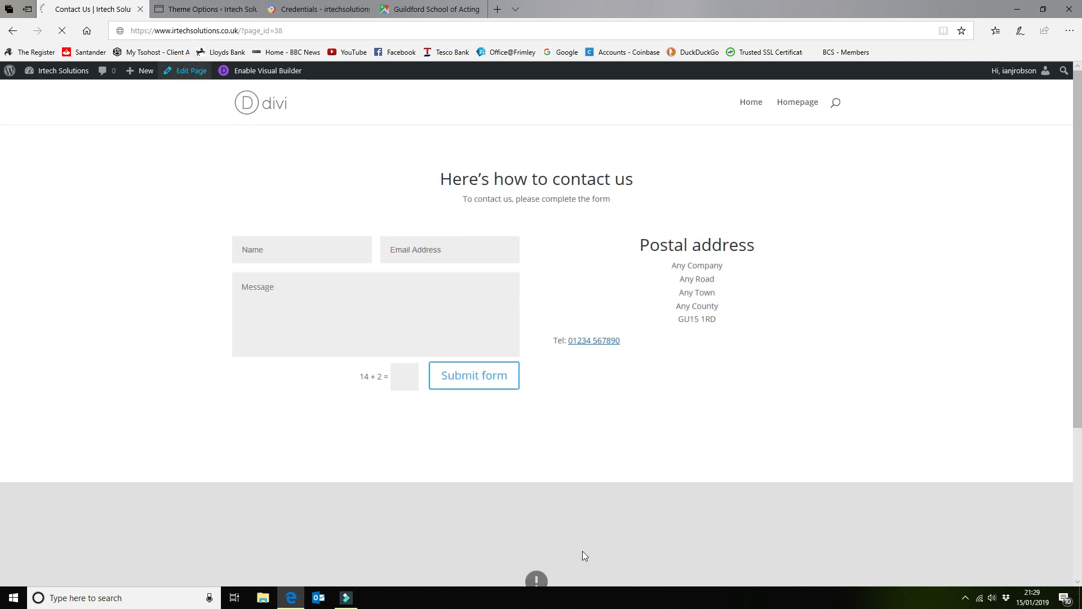
pyautogui.scroll(-2, 583, 555)
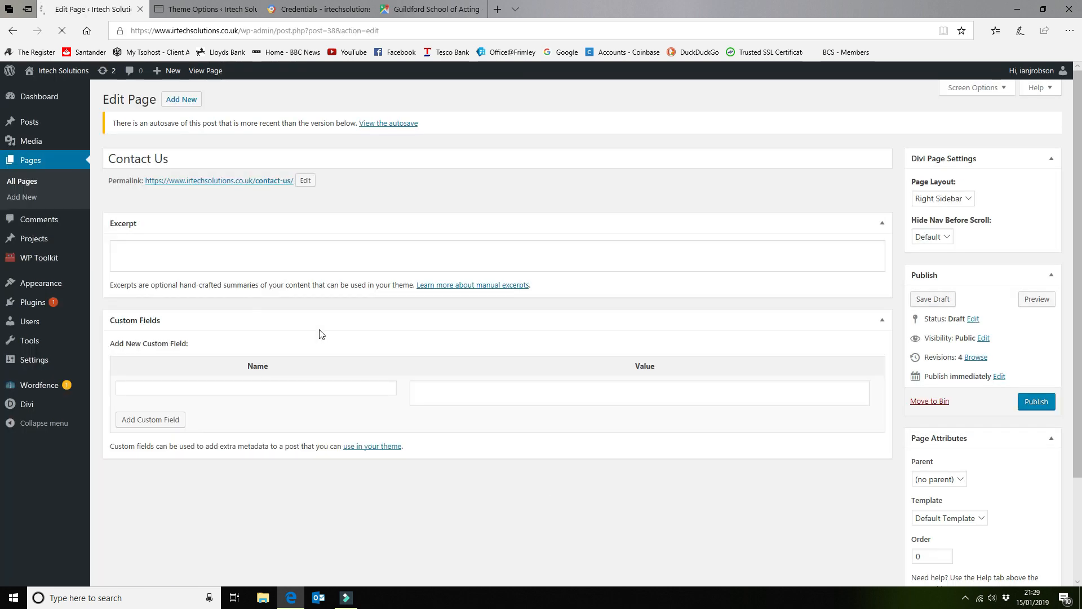
pyautogui.scroll(-4, 568, 299)
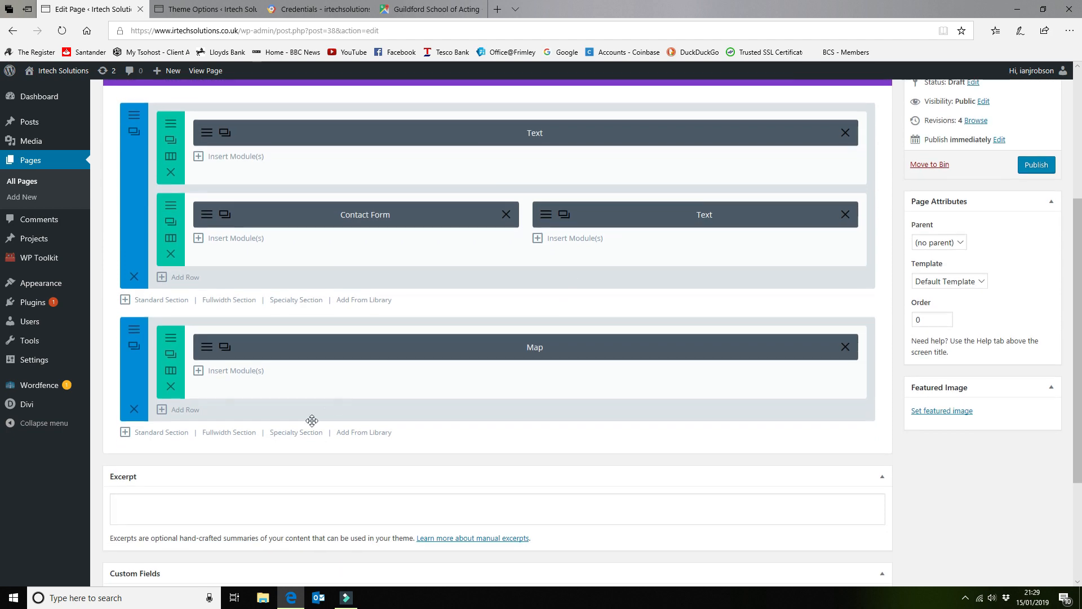
pyautogui.click(208, 351)
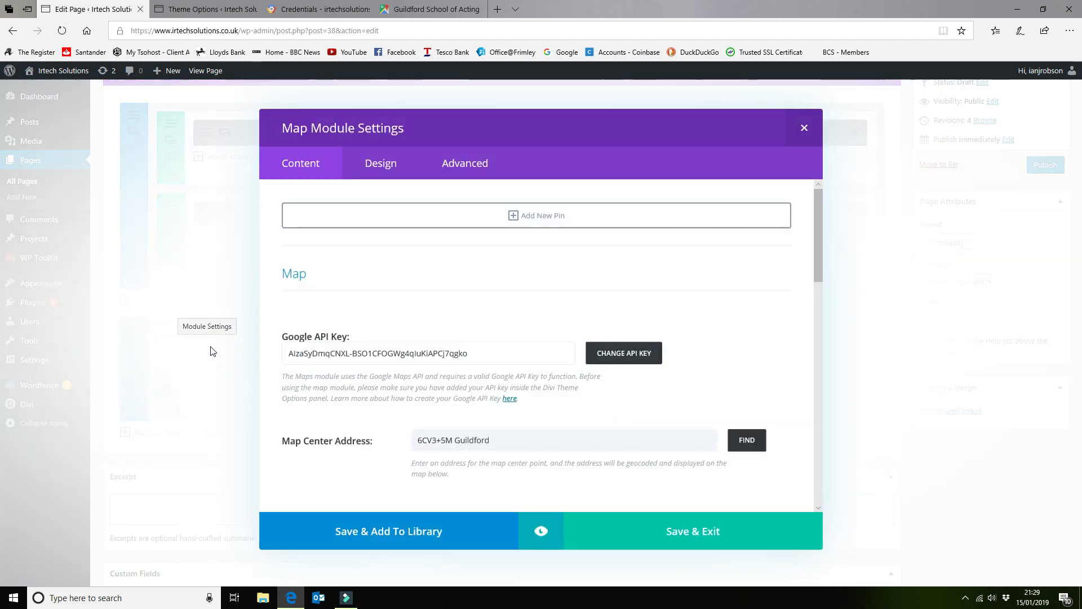
pyautogui.scroll(-3, 563, 299)
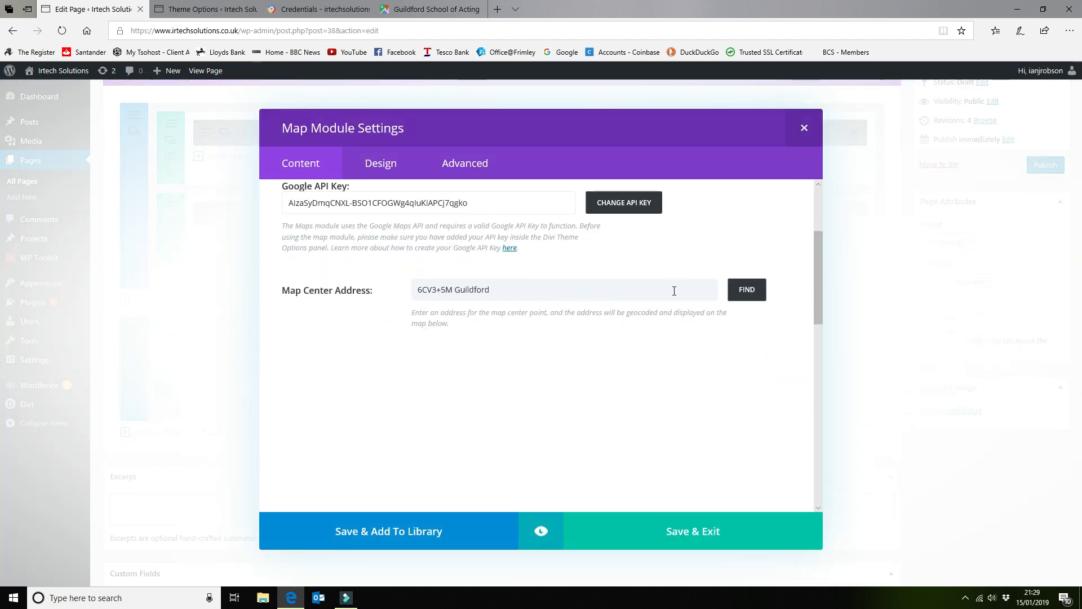
pyautogui.click(747, 291)
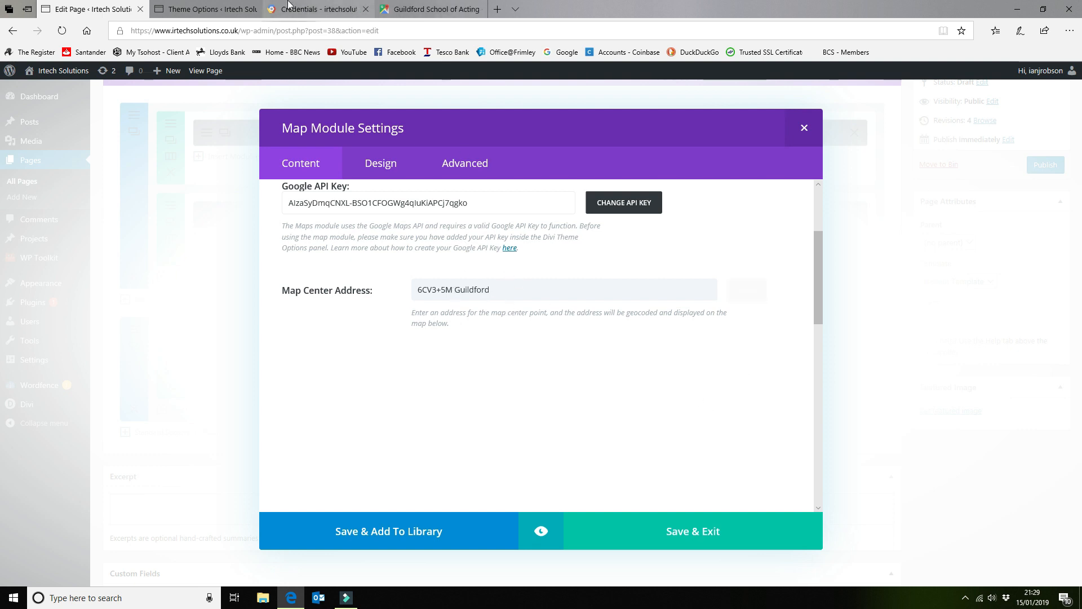
# - Replace the Map module's centre address with Guildford School of Acting's street address copied from Google Maps, and look it up
pyautogui.click(431, 9)
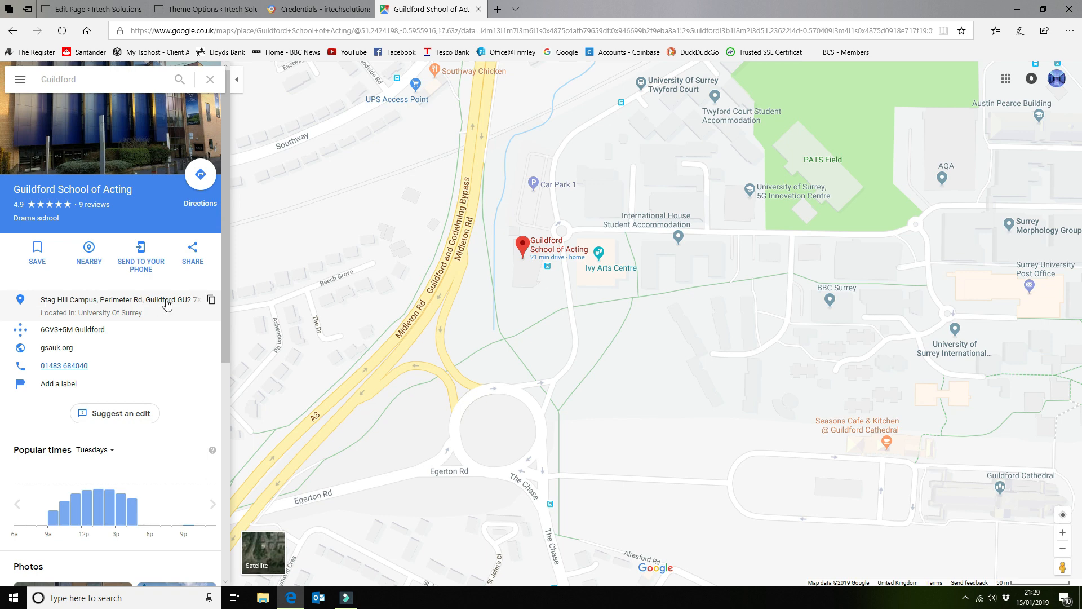
pyautogui.click(212, 300)
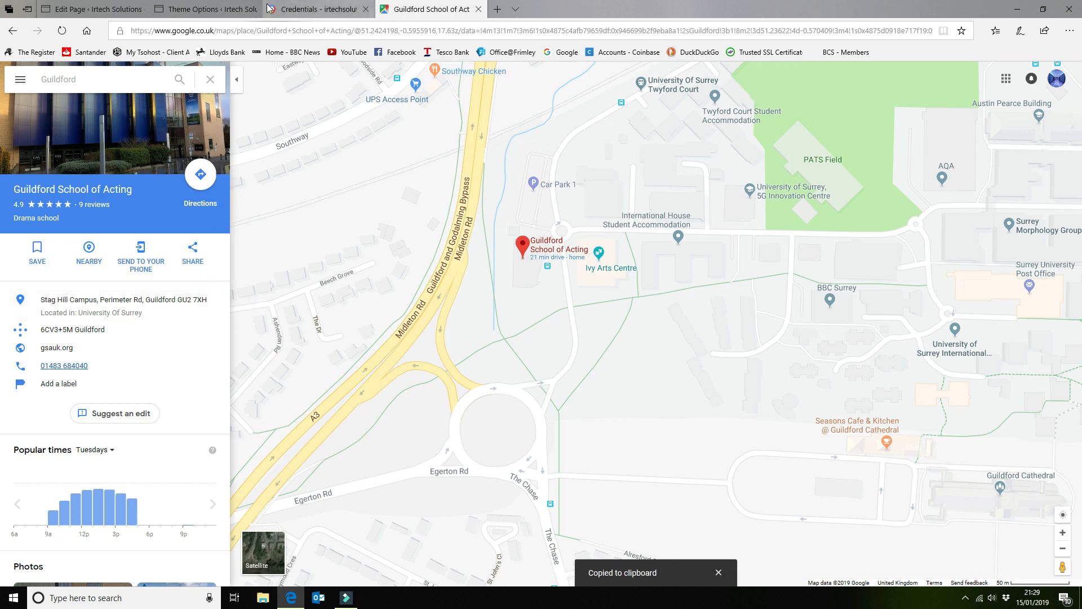
pyautogui.click(206, 9)
pyautogui.click(102, 7)
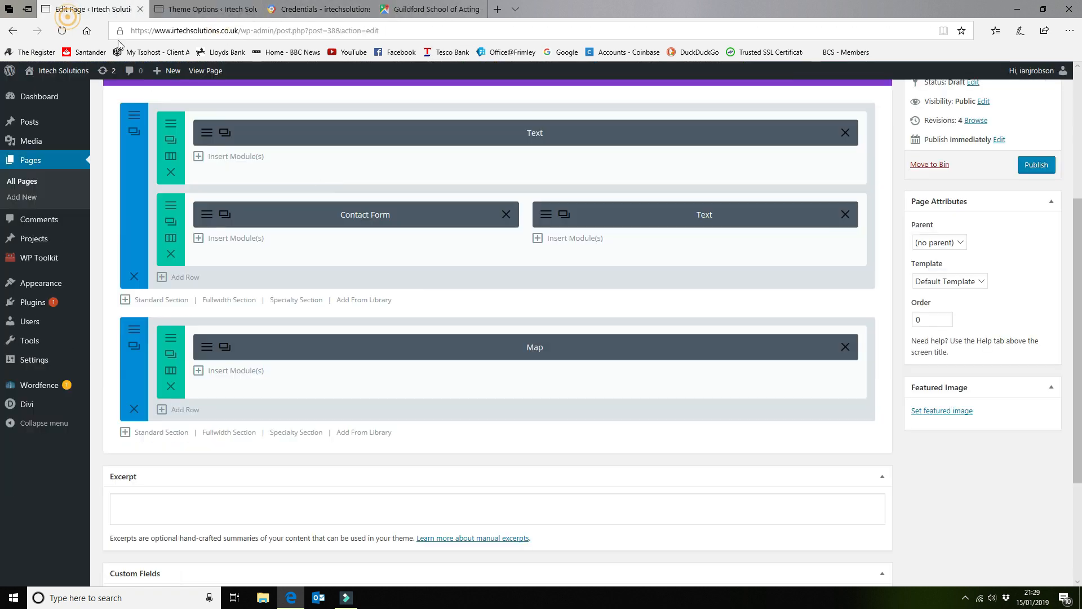
pyautogui.click(202, 352)
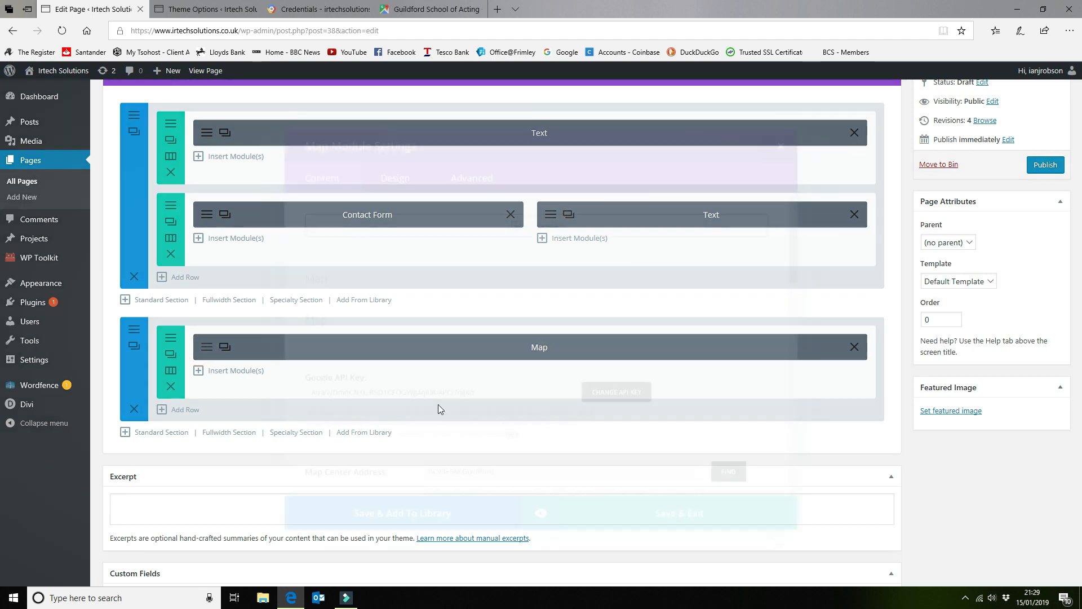
pyautogui.moveTo(515, 444); pyautogui.dragTo(388, 429)
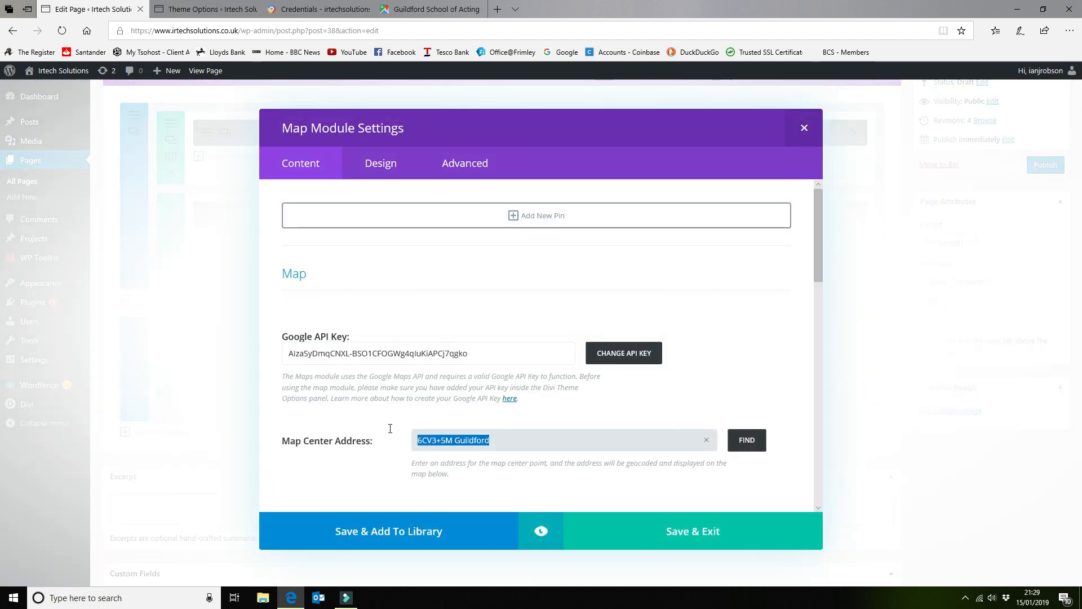
pyautogui.hotkey('ctrl', 'v')
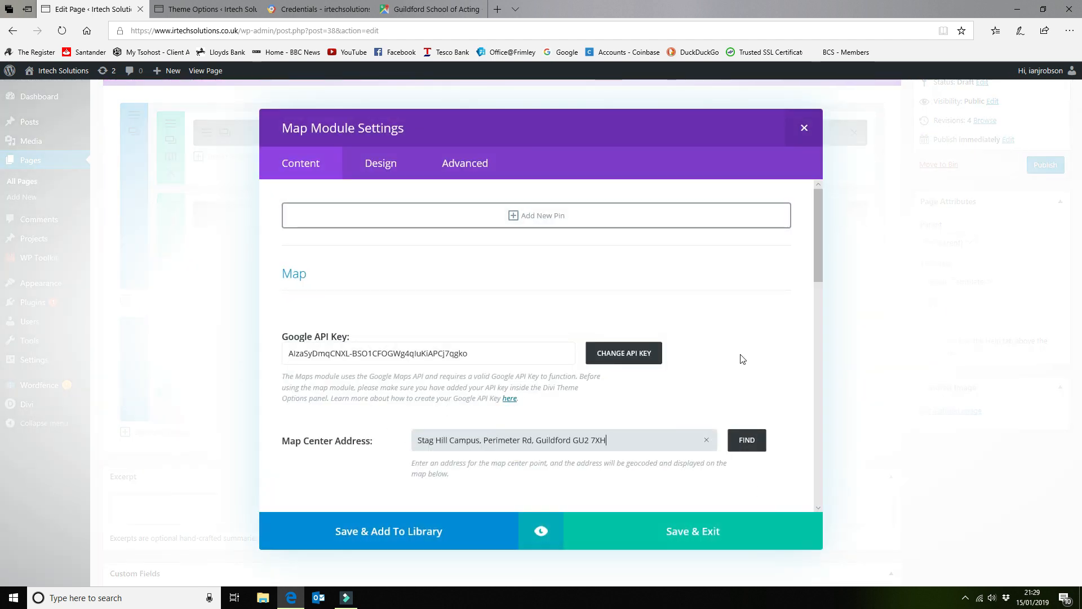
pyautogui.scroll(-2, 741, 357)
pyautogui.click(747, 341)
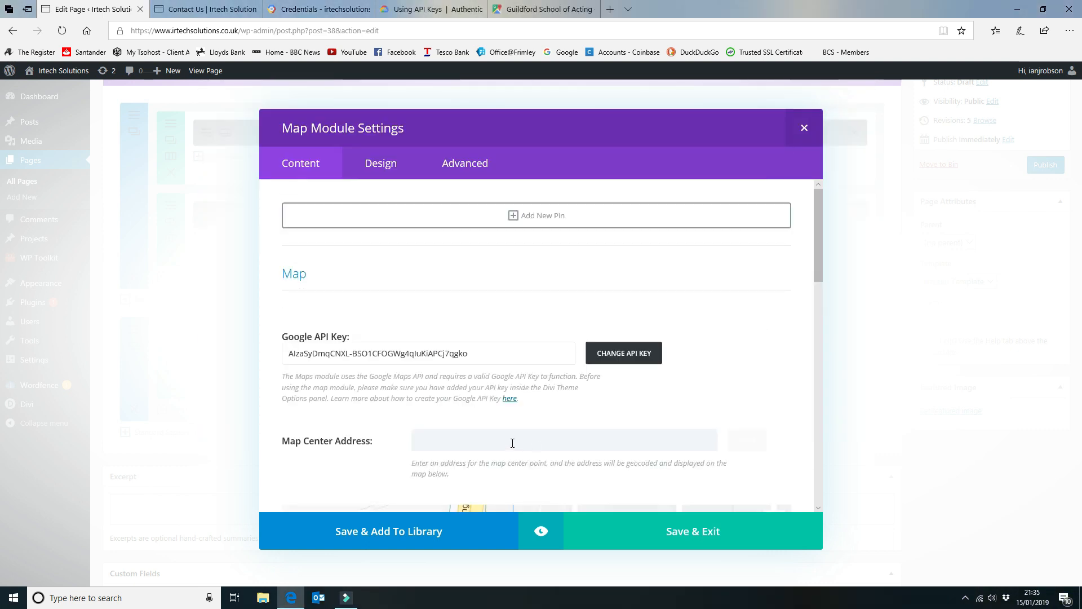
# - Find "6CV3+5M Guildford" as the Map module's centre address, check the map below it, and save and exit the module settings
pyautogui.rightClick(508, 442)
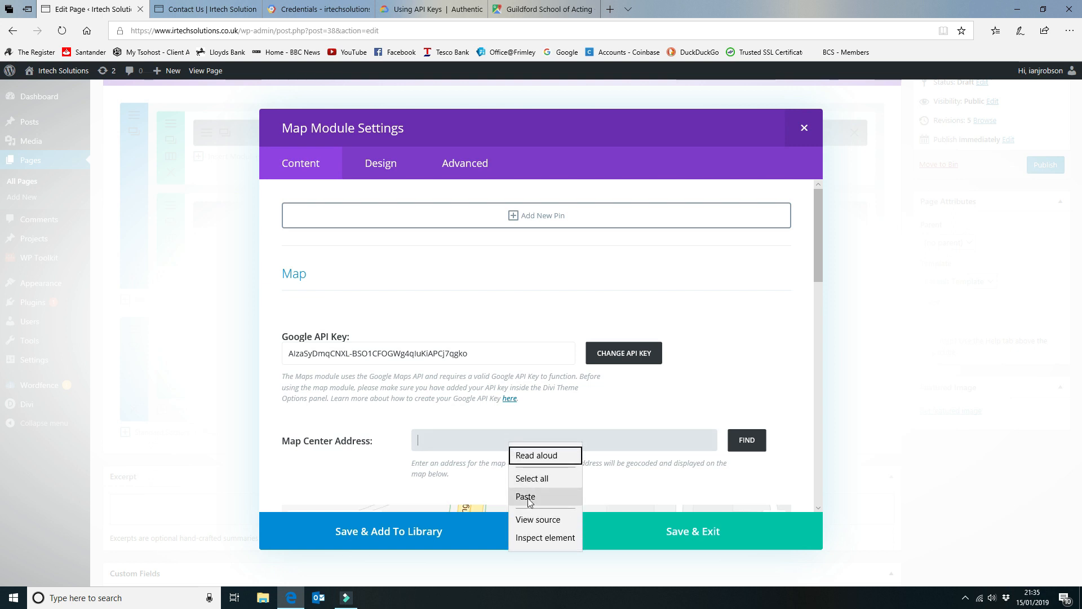
pyautogui.click(526, 497)
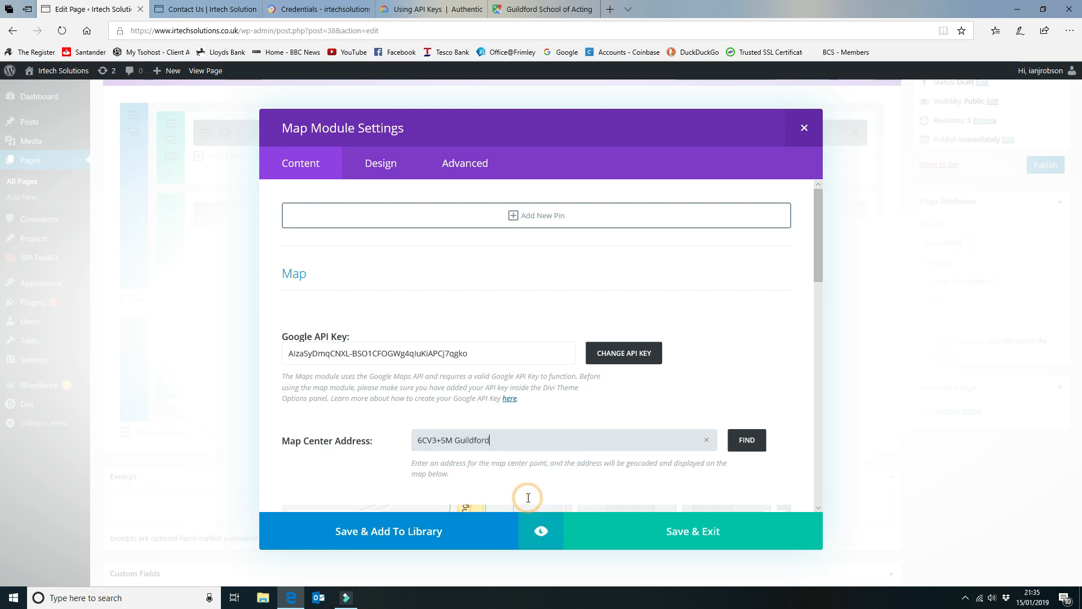
pyautogui.click(744, 442)
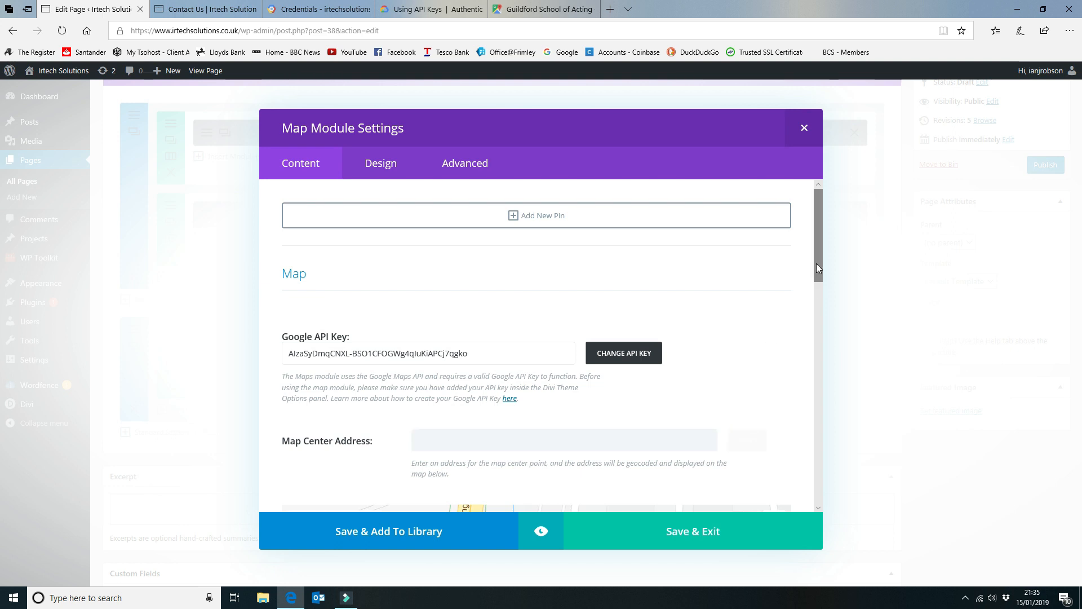
pyautogui.moveTo(816, 264); pyautogui.dragTo(823, 350)
pyautogui.scroll(1, 822, 354)
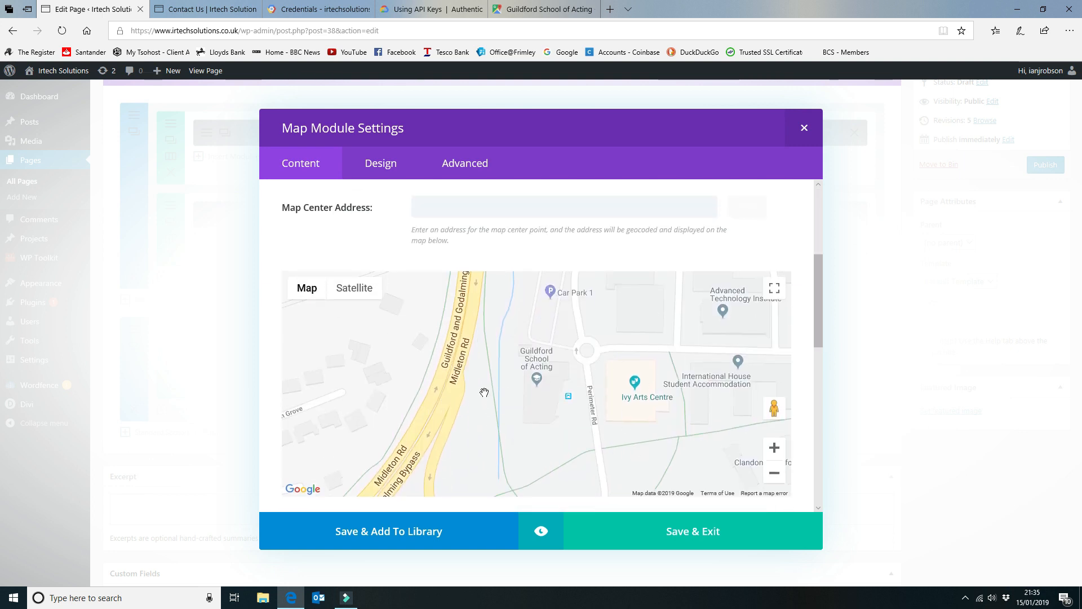
pyautogui.click(701, 537)
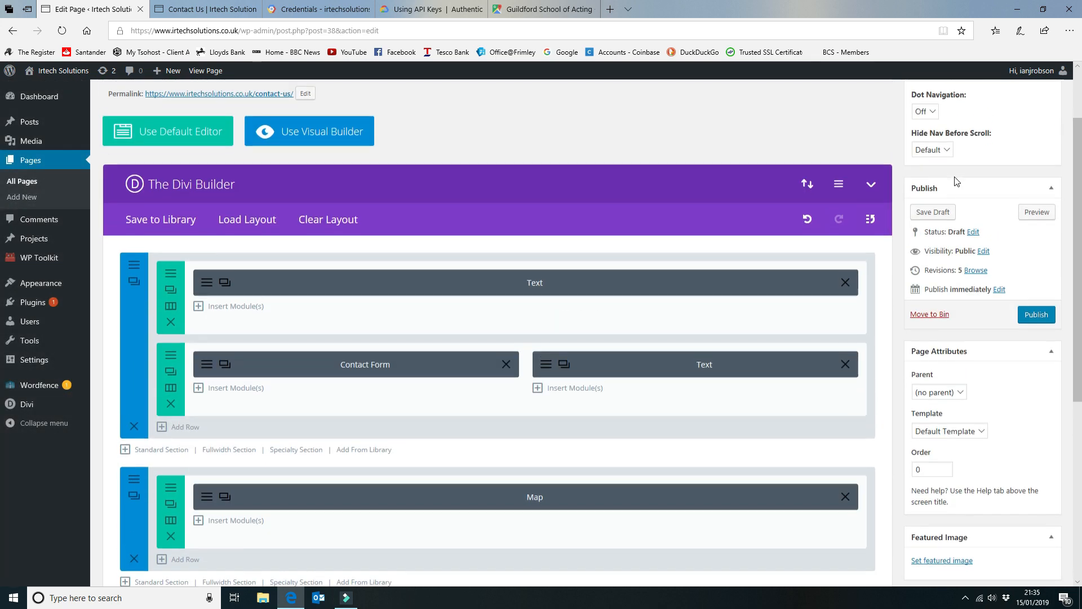
# - Save the Contact Us page as a draft and switch to its preview page
pyautogui.scroll(3, 955, 186)
pyautogui.click(930, 224)
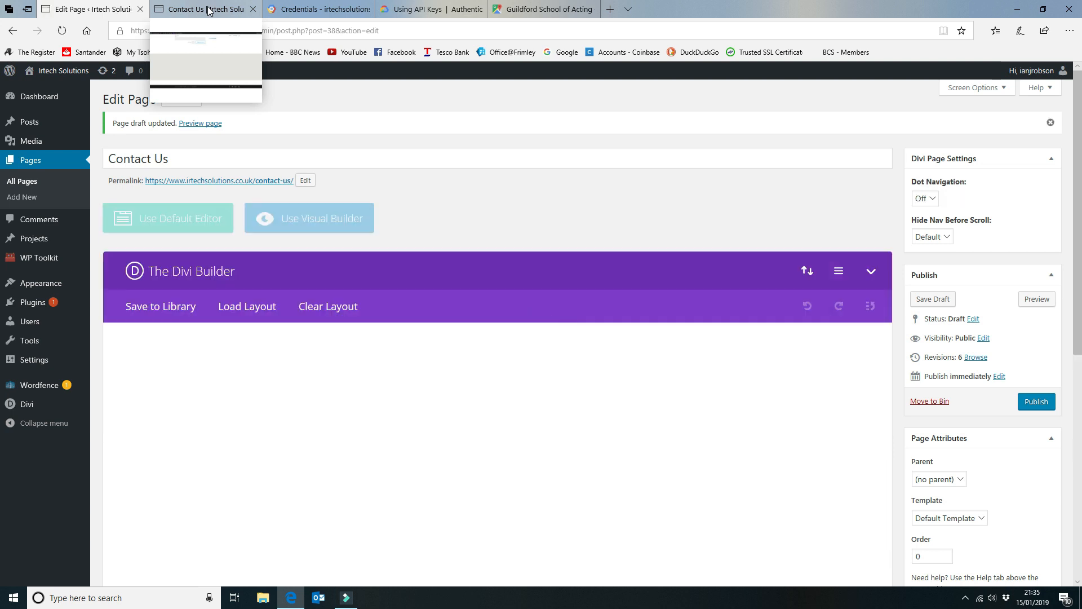
pyautogui.click(208, 10)
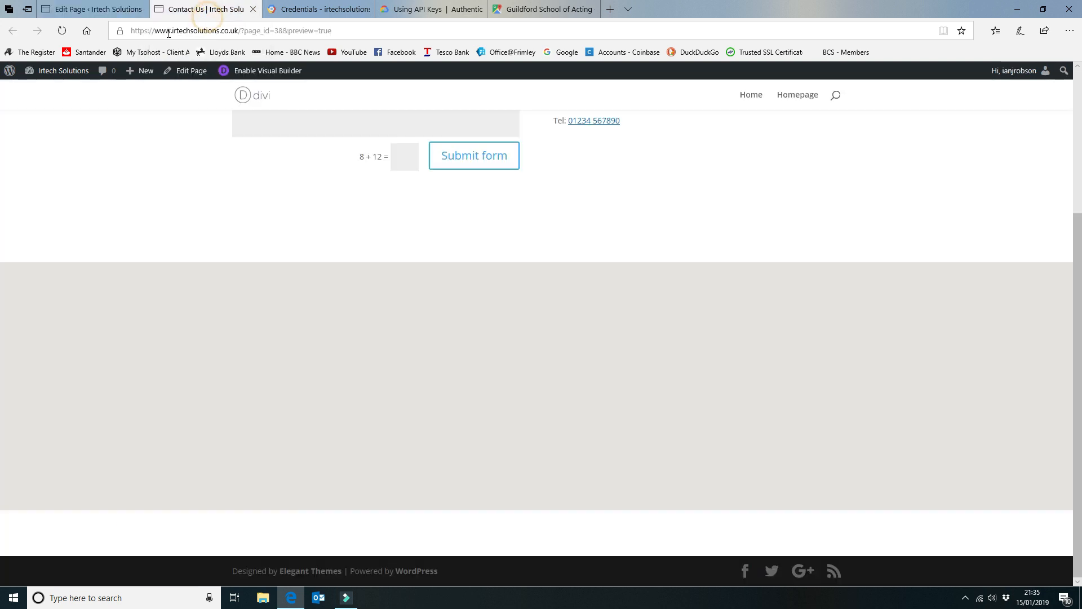
# - Reload the Contact Us preview and check the Guildford map, zooming it out and back in
pyautogui.click(62, 30)
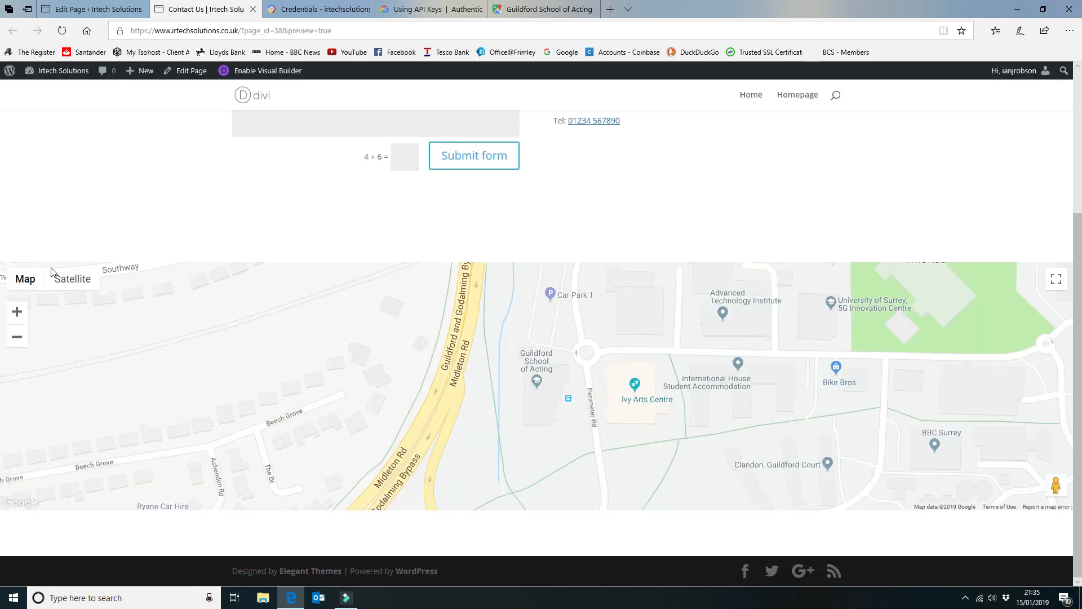
pyautogui.moveTo(1077, 261)
pyautogui.mouseDown()
pyautogui.moveTo(1077, 238)
pyautogui.moveTo(1076, 276)
pyautogui.mouseUp()
pyautogui.scroll(-1, 540, 385)
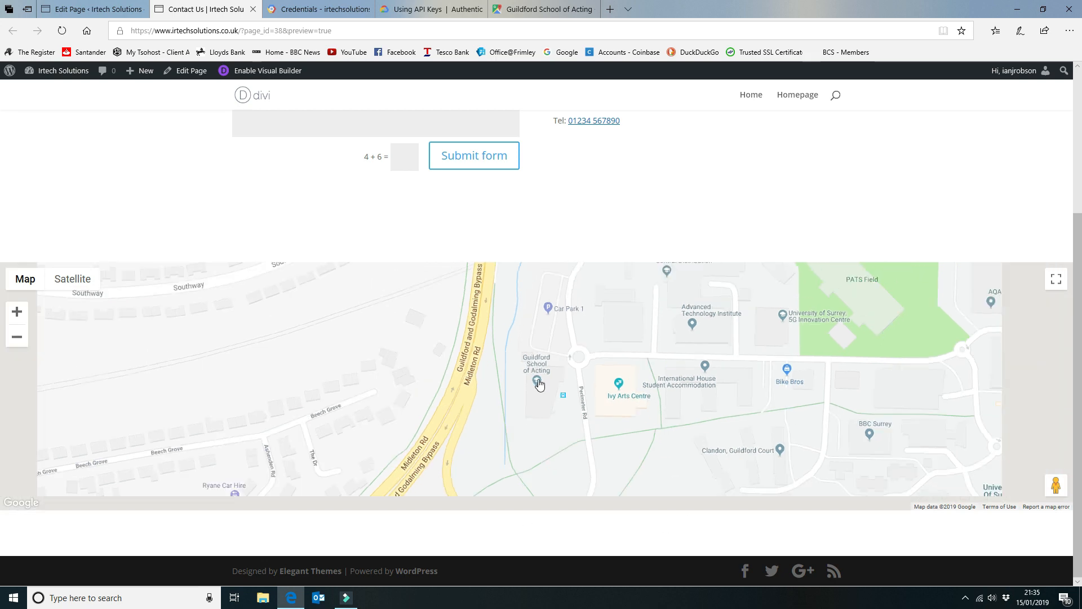
pyautogui.scroll(1, 539, 385)
pyautogui.scroll(-1, 480, 355)
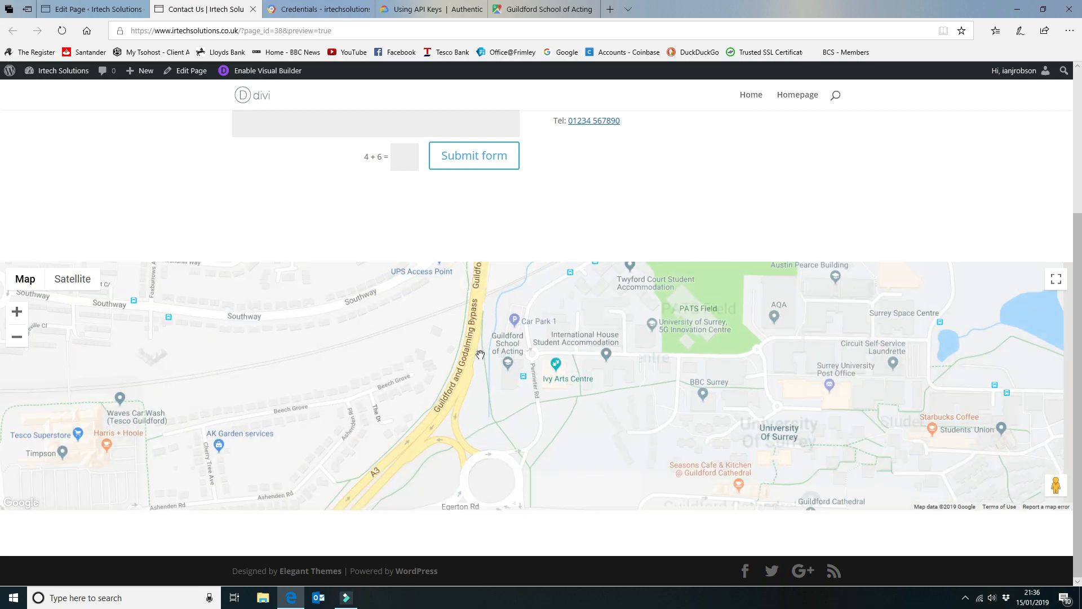
pyautogui.scroll(1, 481, 354)
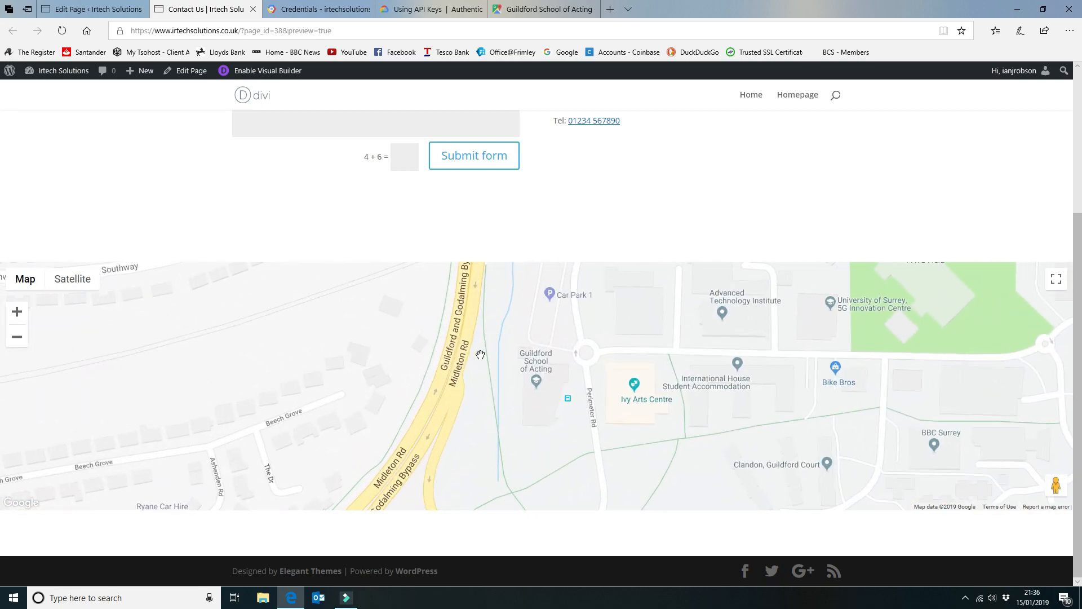
pyautogui.scroll(-1, 480, 354)
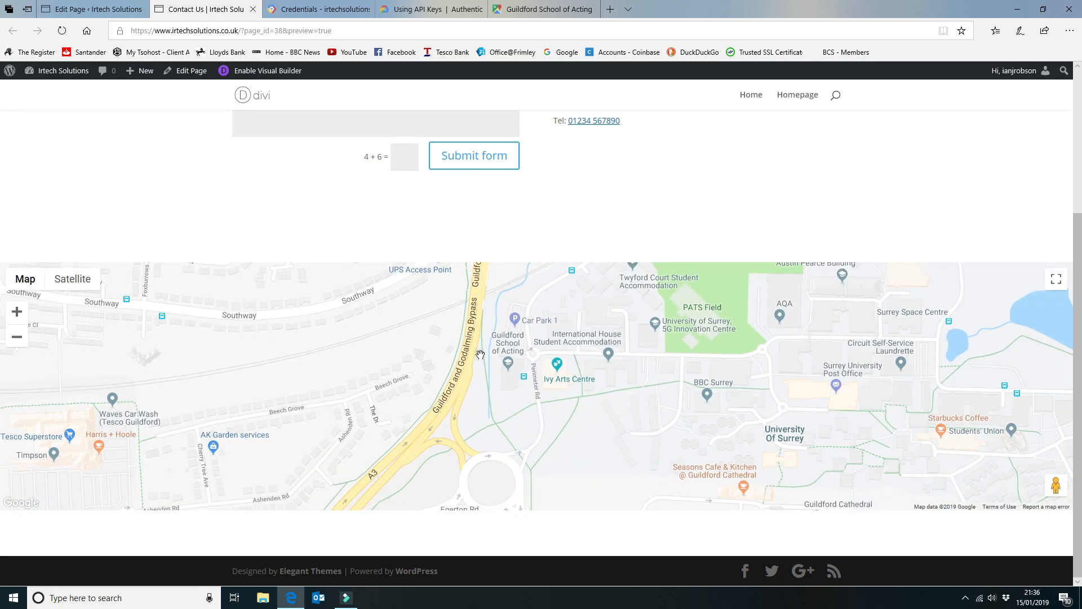
pyautogui.scroll(1, 480, 354)
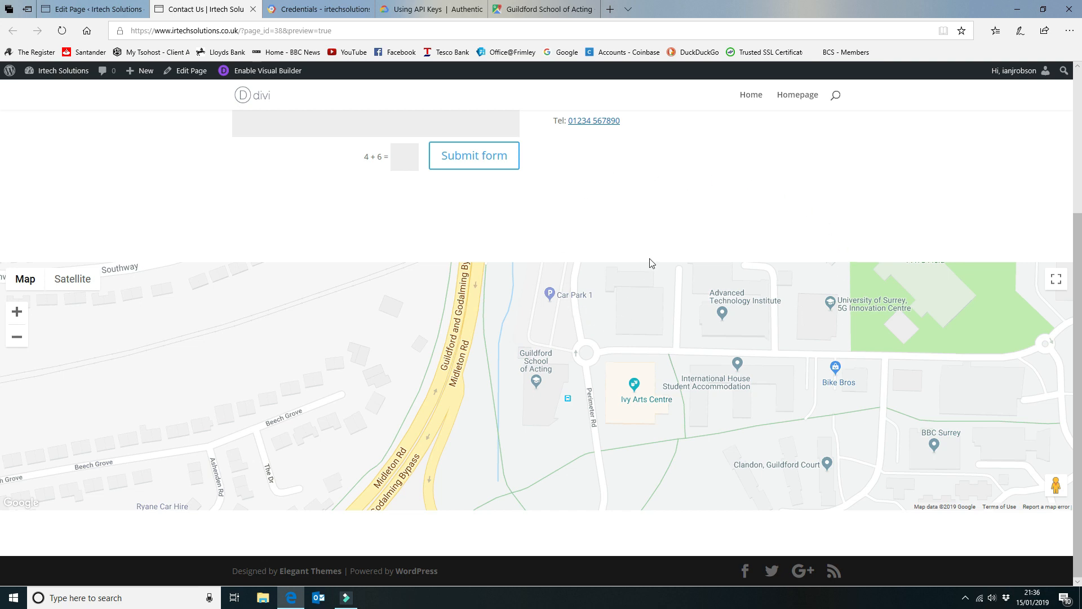
pyautogui.scroll(-1, 457, 333)
pyautogui.scroll(1, 457, 331)
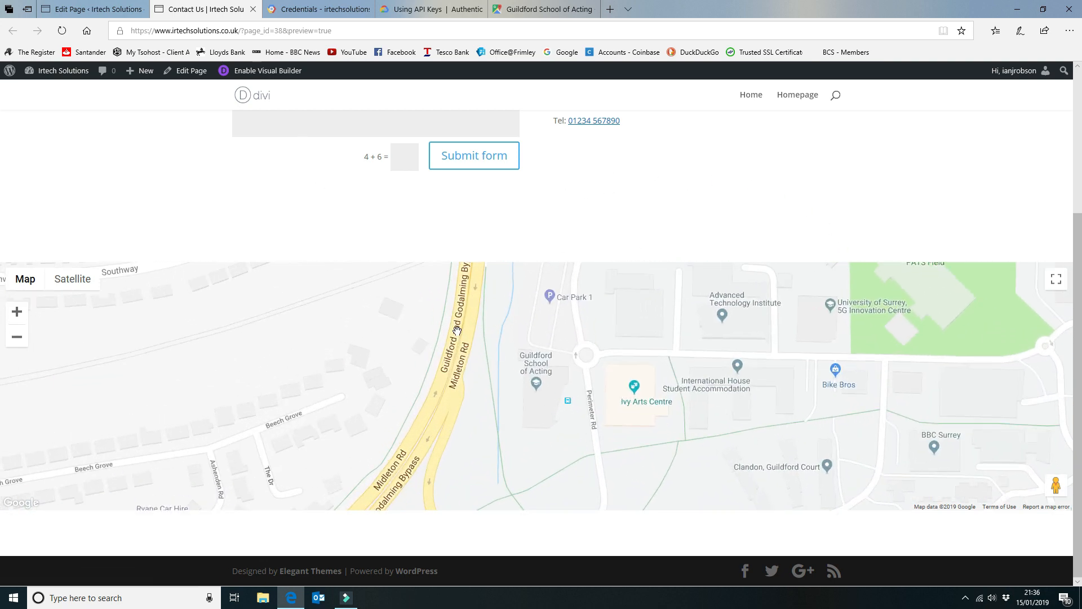
# - Open the Contact Us page in the Visual Builder and remove the bottom padding from the map's section and row
pyautogui.click(94, 11)
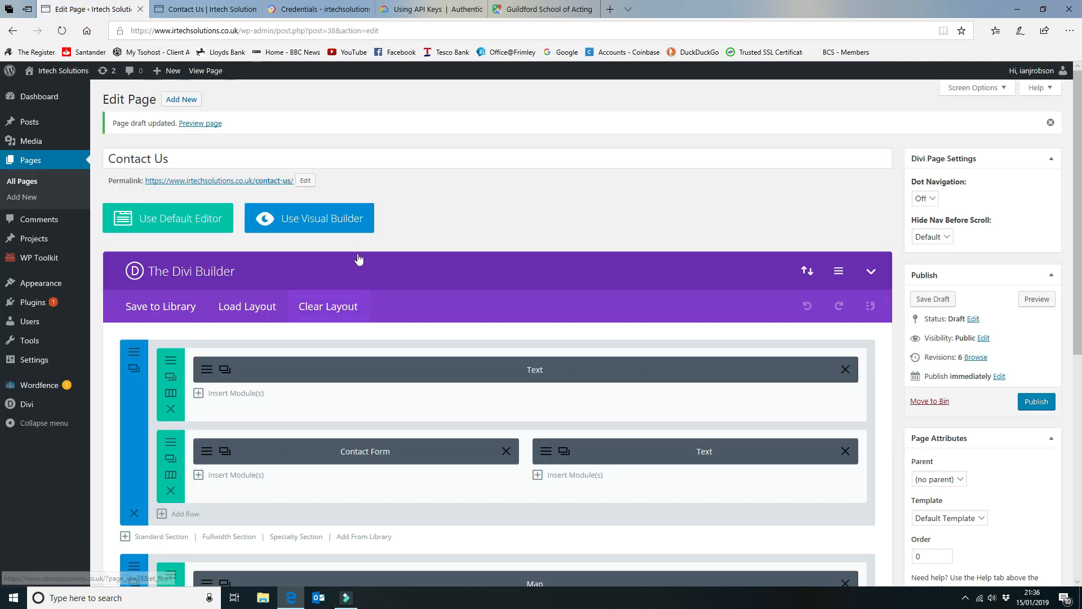
pyautogui.click(324, 217)
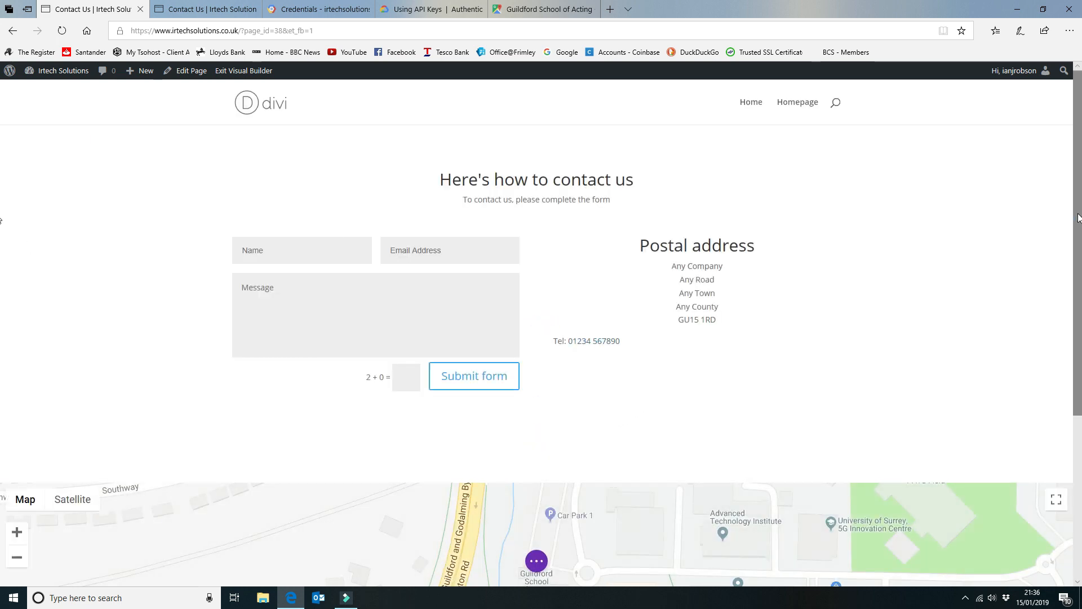
pyautogui.moveTo(1077, 213); pyautogui.dragTo(1073, 262)
pyautogui.scroll(-3, 1073, 265)
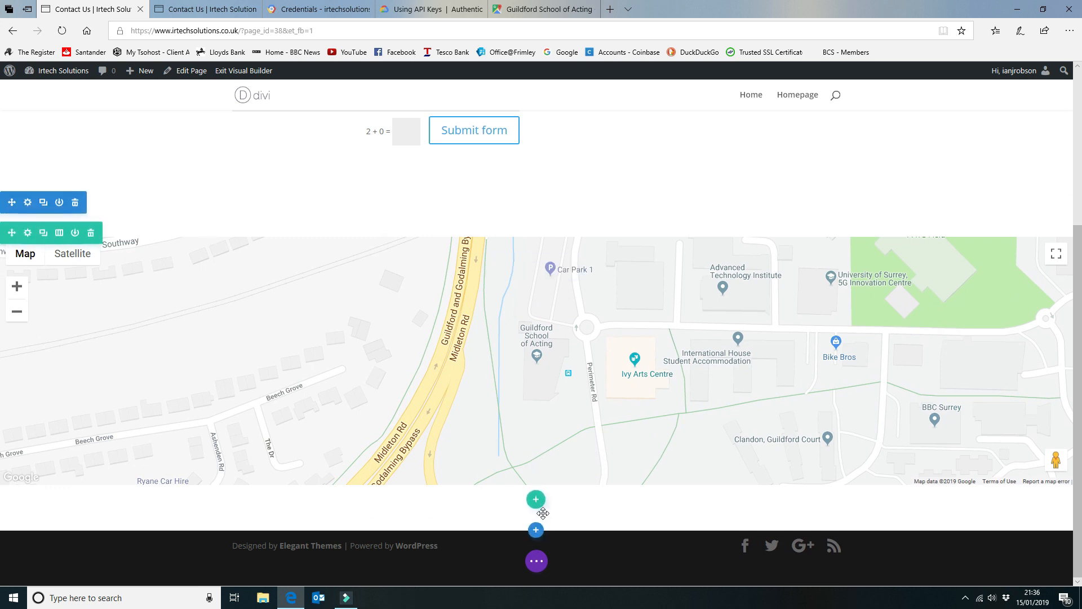
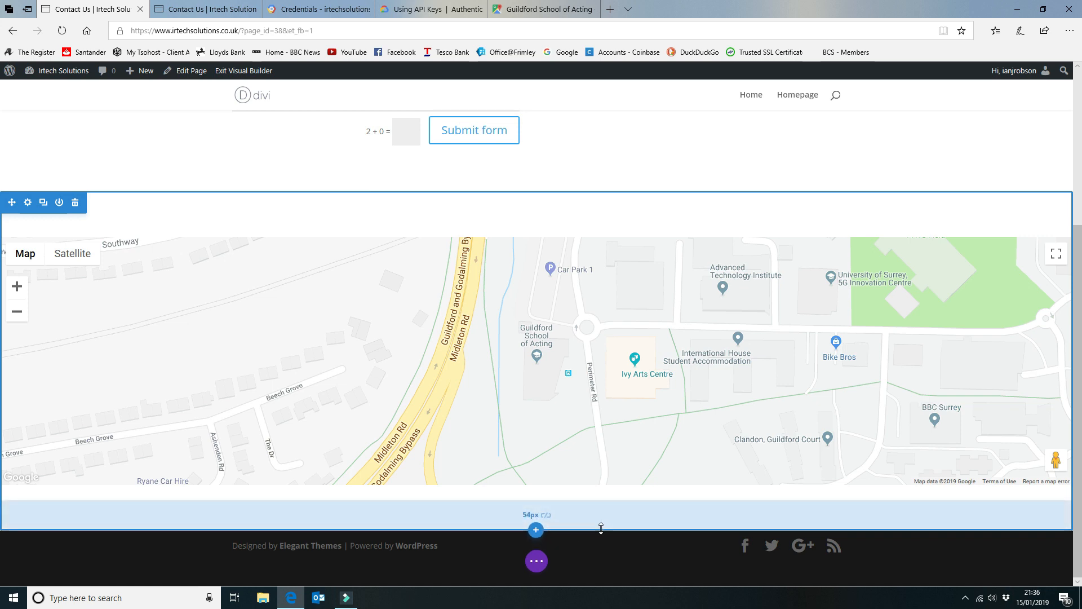
pyautogui.moveTo(601, 530); pyautogui.dragTo(599, 517)
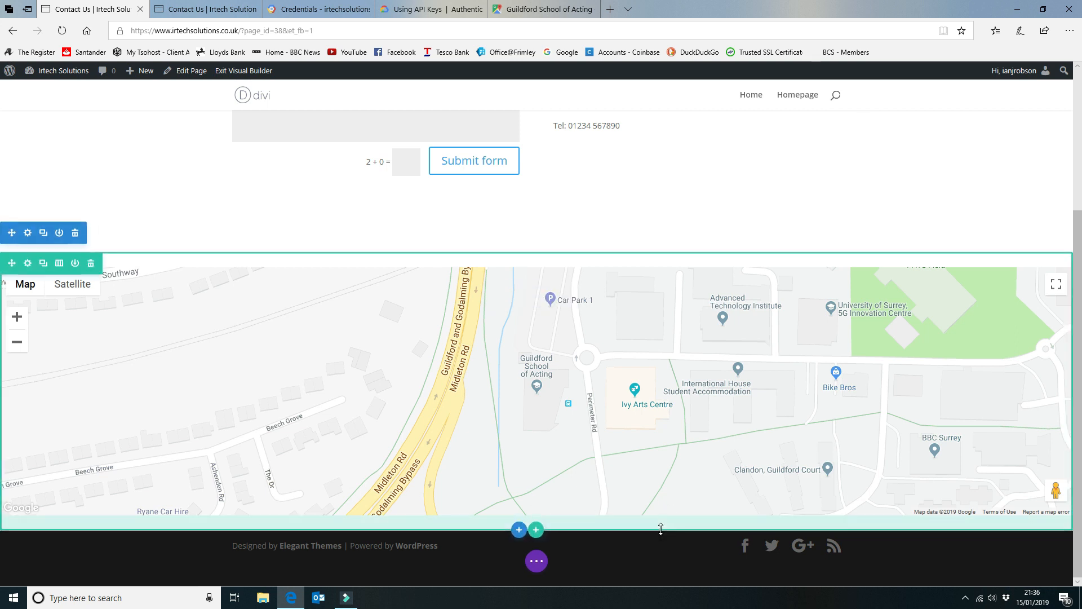
pyautogui.moveTo(661, 529); pyautogui.dragTo(660, 515)
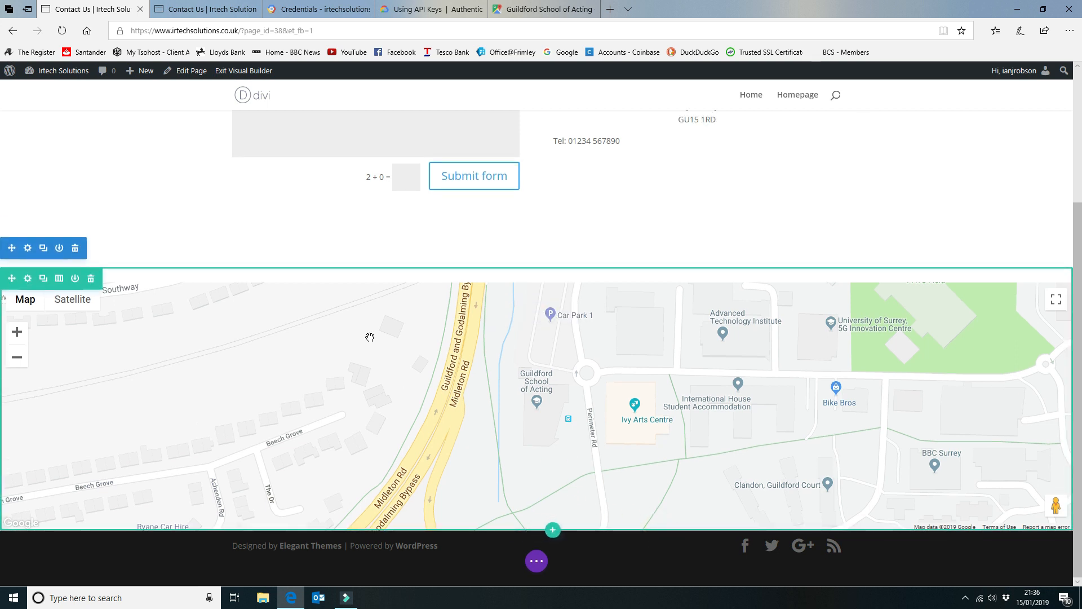
# - Save the Contact Us page as a draft and exit the Visual Builder
pyautogui.click(536, 561)
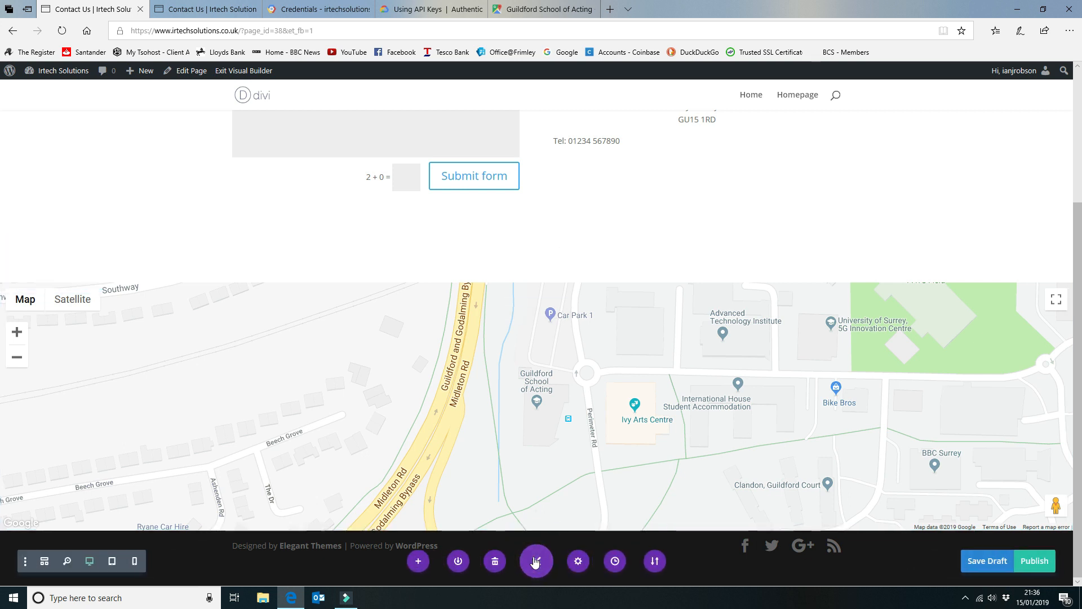
pyautogui.click(980, 561)
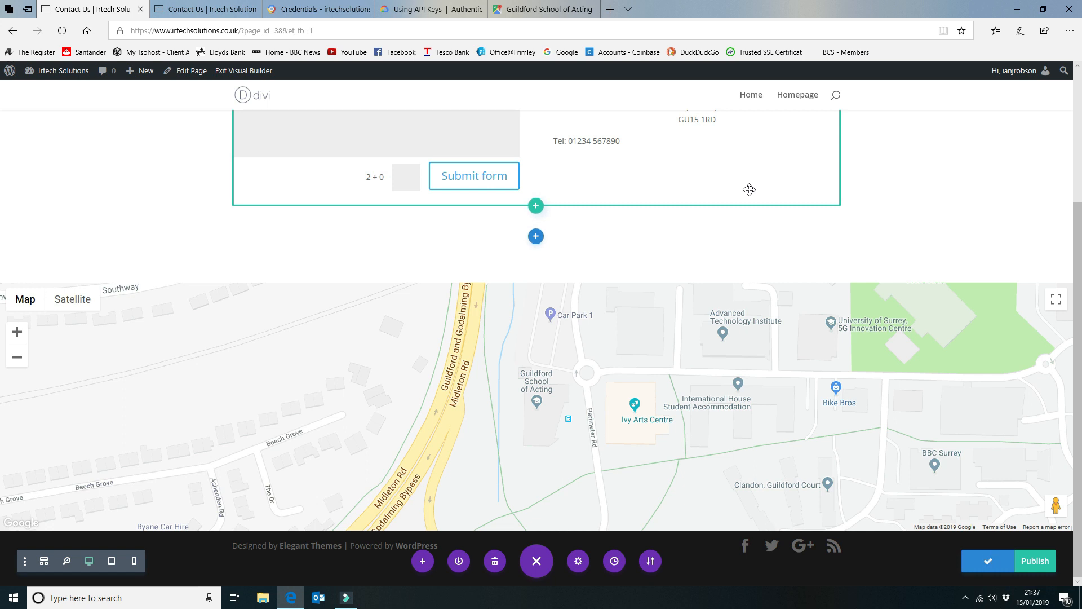
pyautogui.click(247, 71)
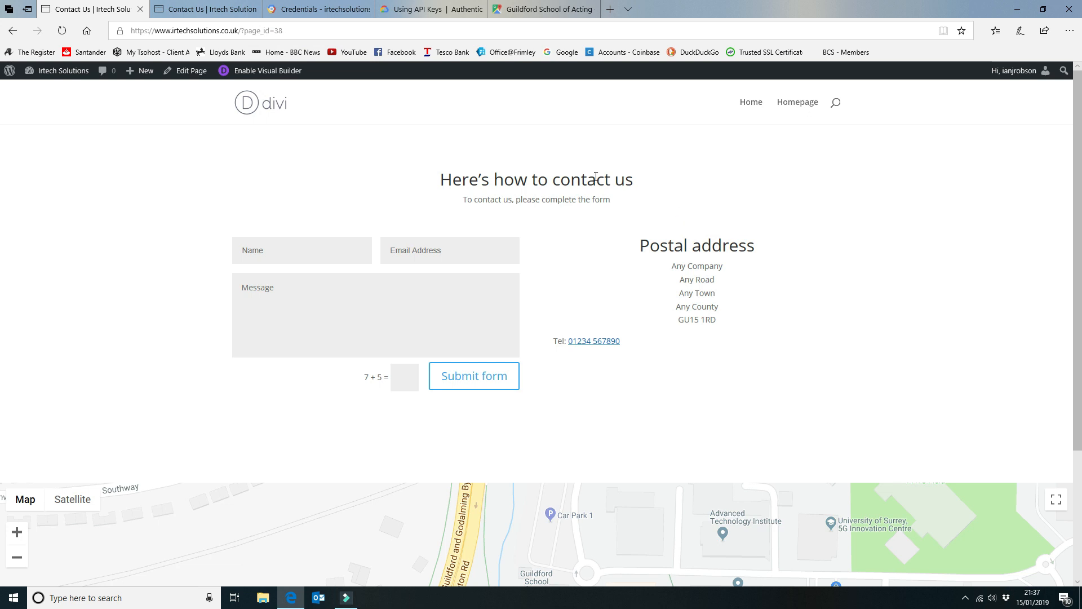
# - Reopen the Contact Us page in the backend editor and open the settings of the row containing the Map module
pyautogui.click(183, 71)
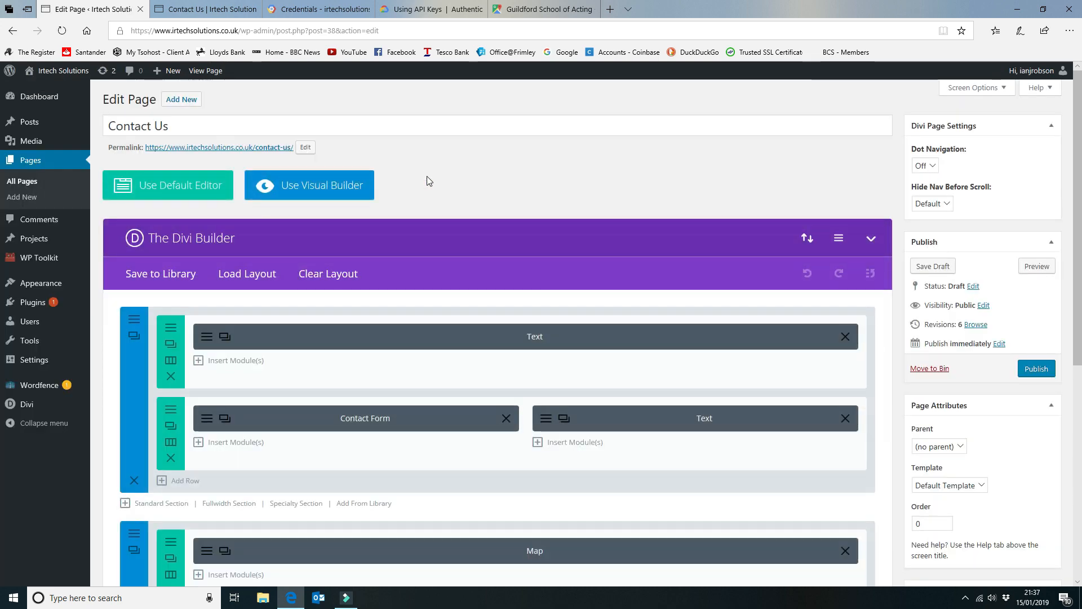
pyautogui.scroll(-3, 426, 177)
pyautogui.scroll(-1, 427, 176)
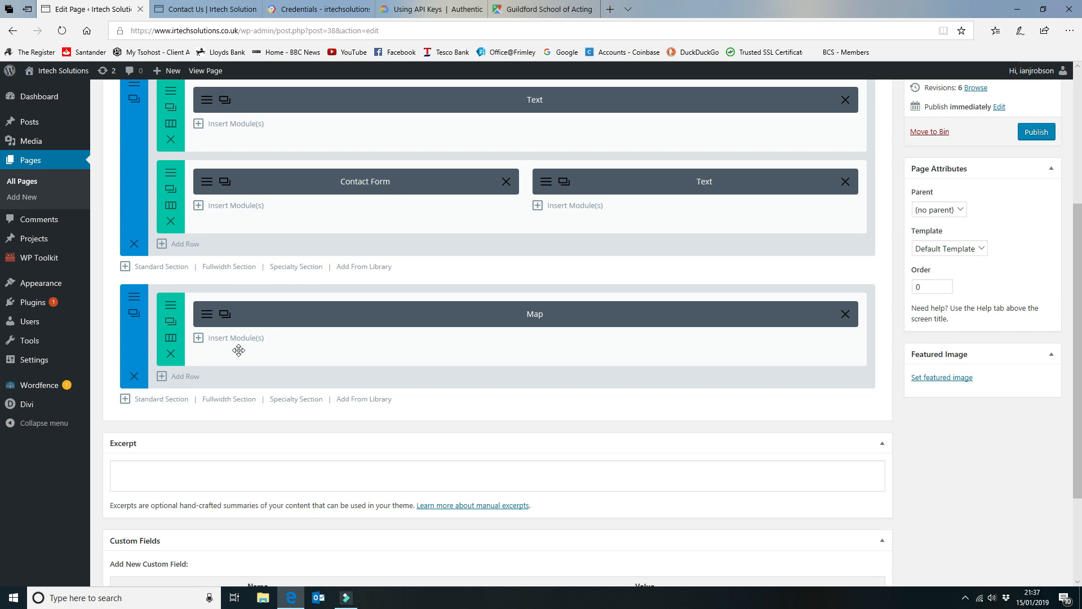
pyautogui.click(171, 307)
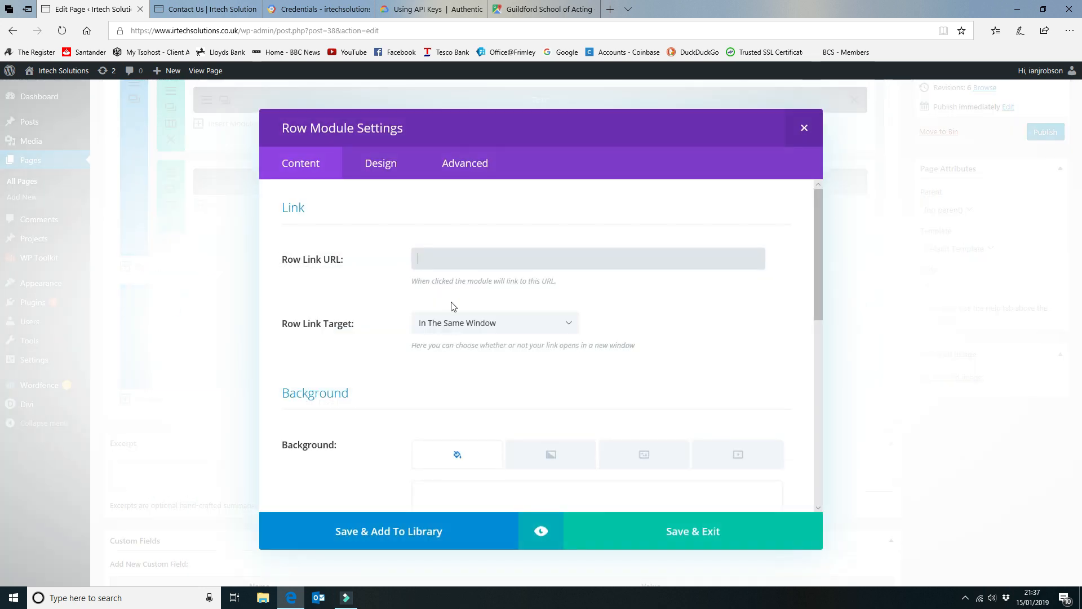
# - Leave the row settings and reset the custom padding in the map section's design settings
pyautogui.click(806, 130)
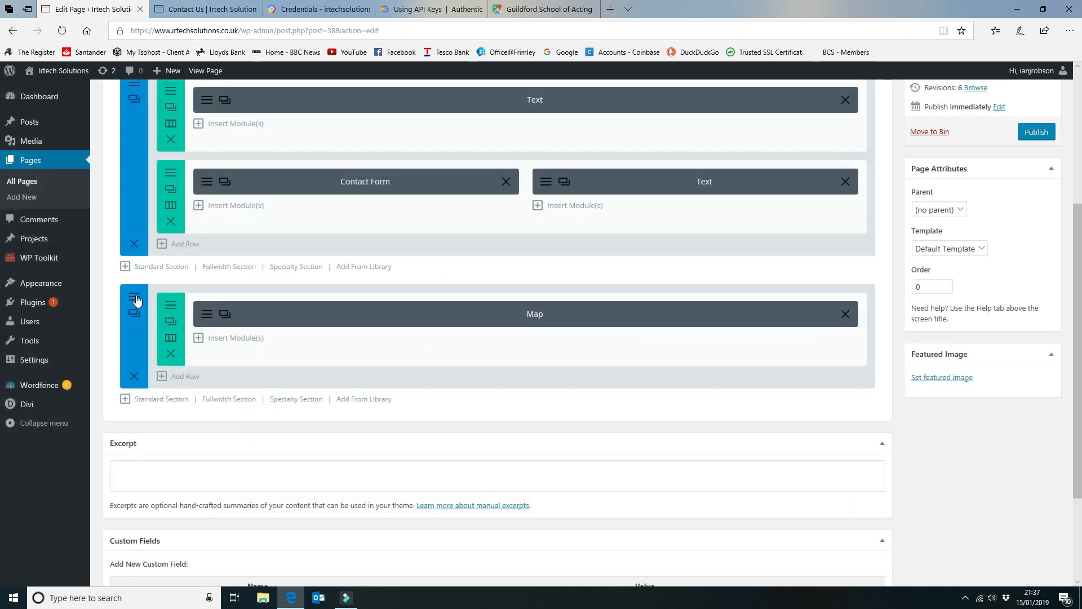
pyautogui.click(135, 298)
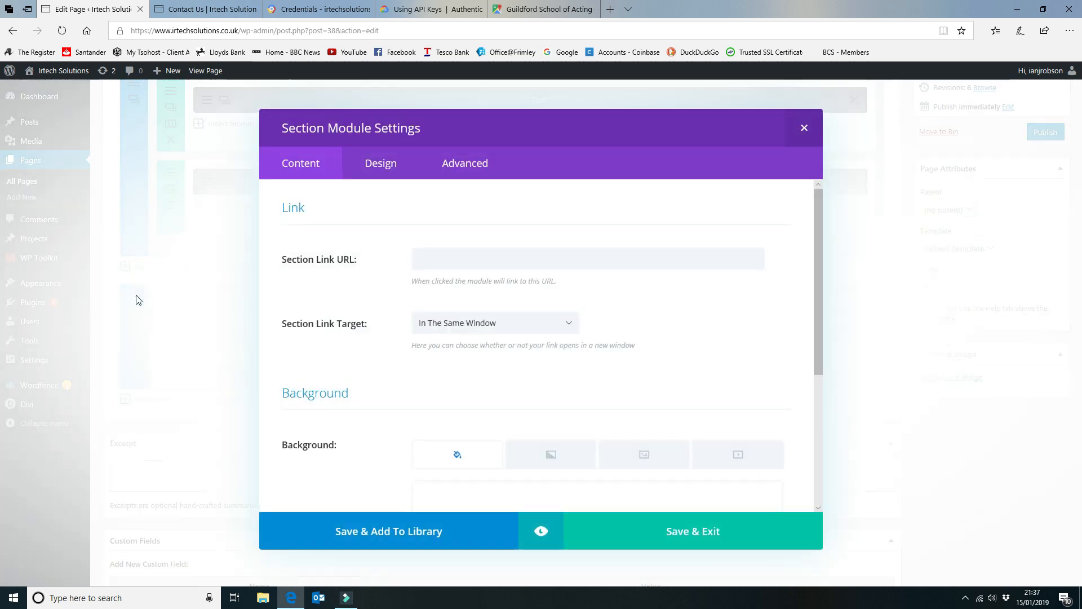
pyautogui.click(388, 169)
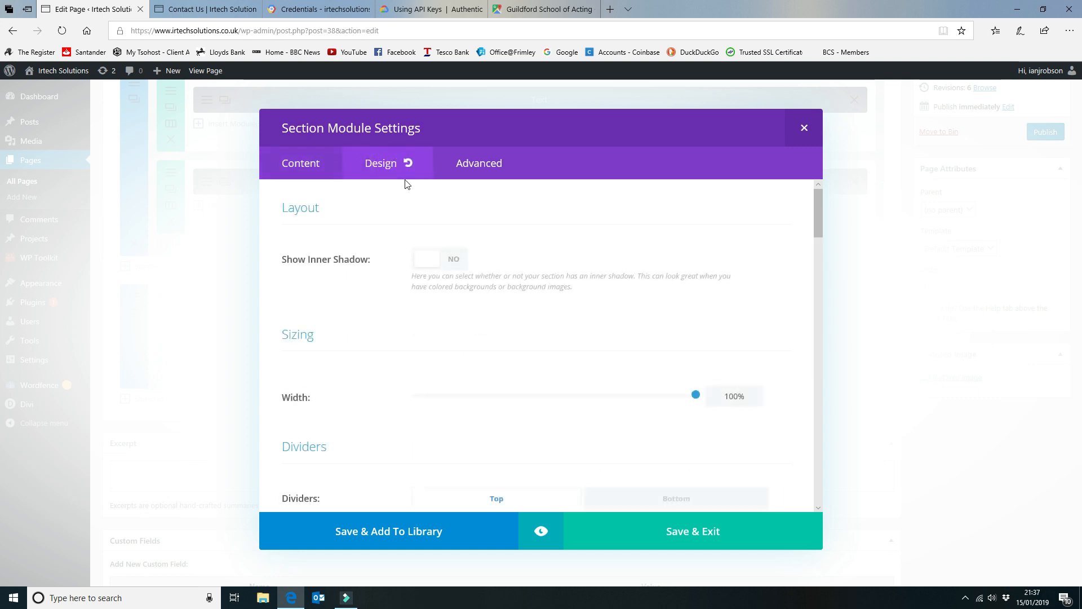
pyautogui.scroll(-5, 699, 307)
pyautogui.scroll(-2, 697, 305)
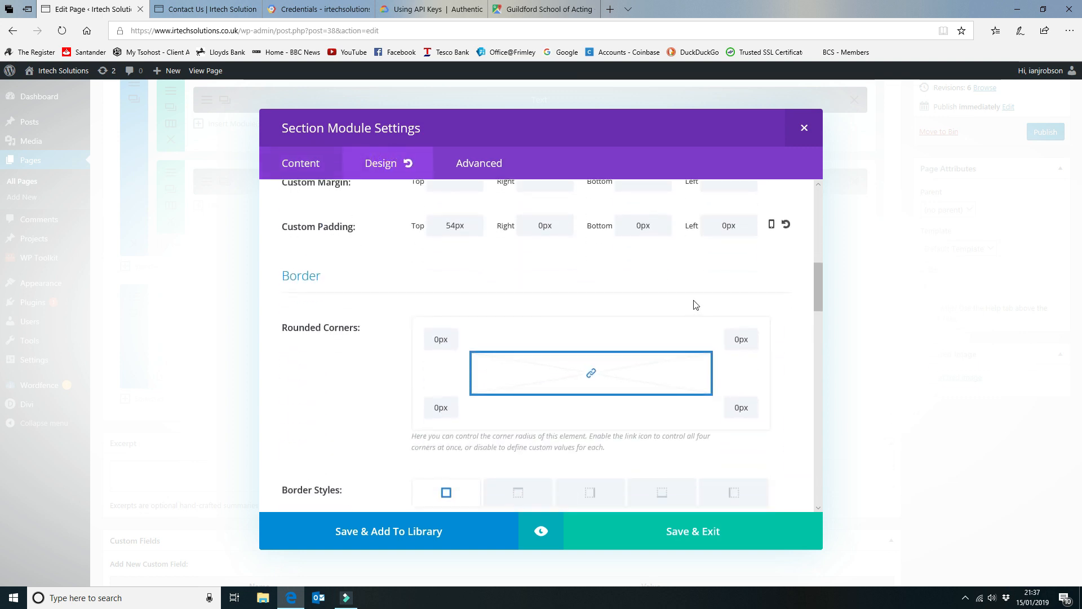
pyautogui.scroll(1, 696, 305)
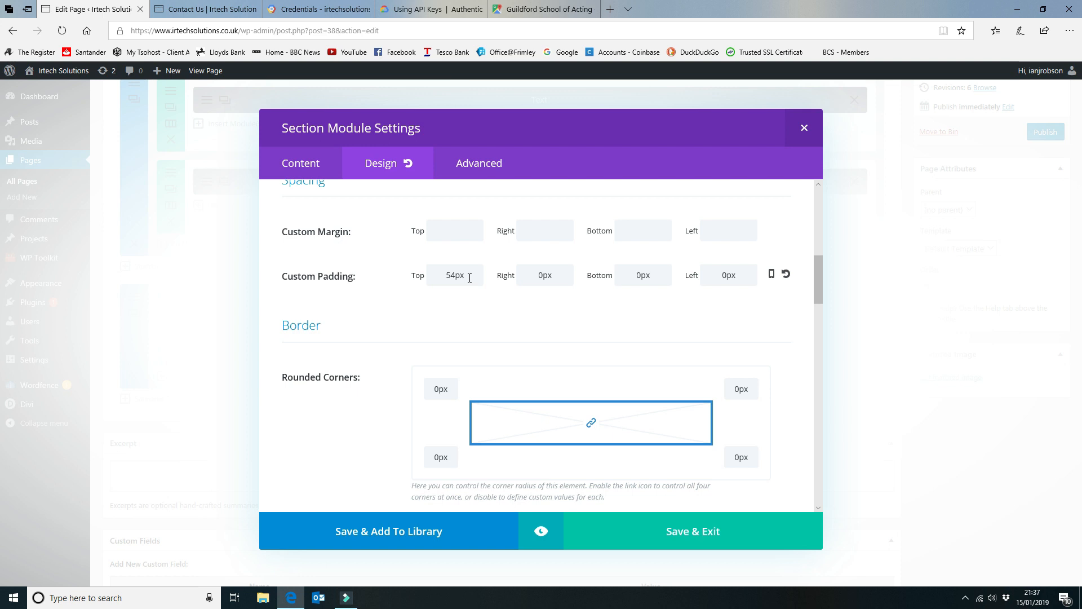
pyautogui.click(785, 274)
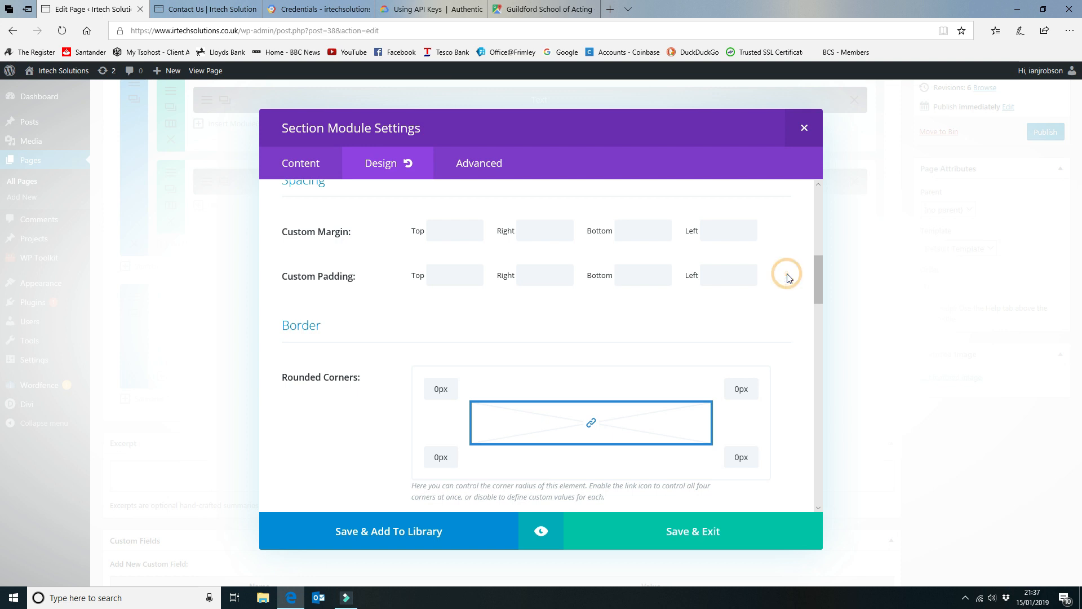
# - Enter custom padding for the map section: 54 for top and 0 for right, bottom and left
pyautogui.click(453, 279)
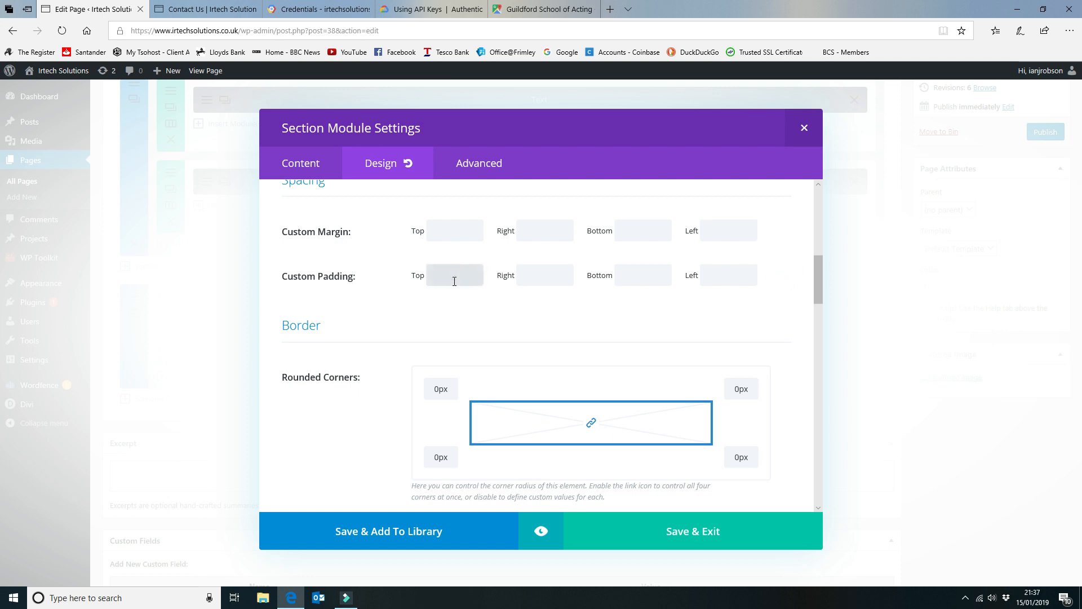
pyautogui.click(564, 280)
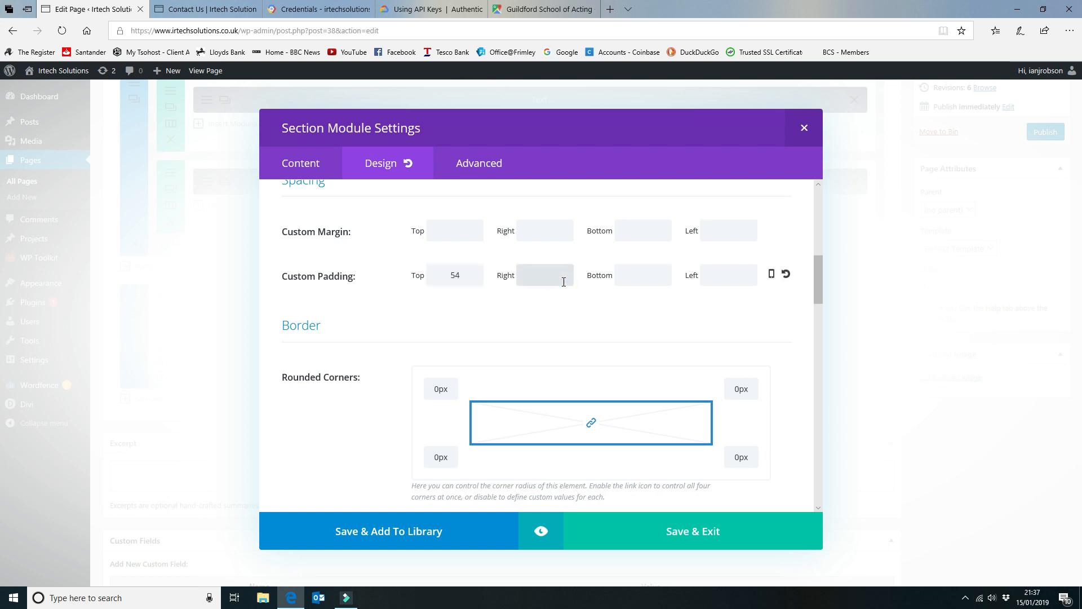
pyautogui.write('0')
pyautogui.click(642, 279)
pyautogui.write('0')
pyautogui.click(729, 275)
pyautogui.write('0')
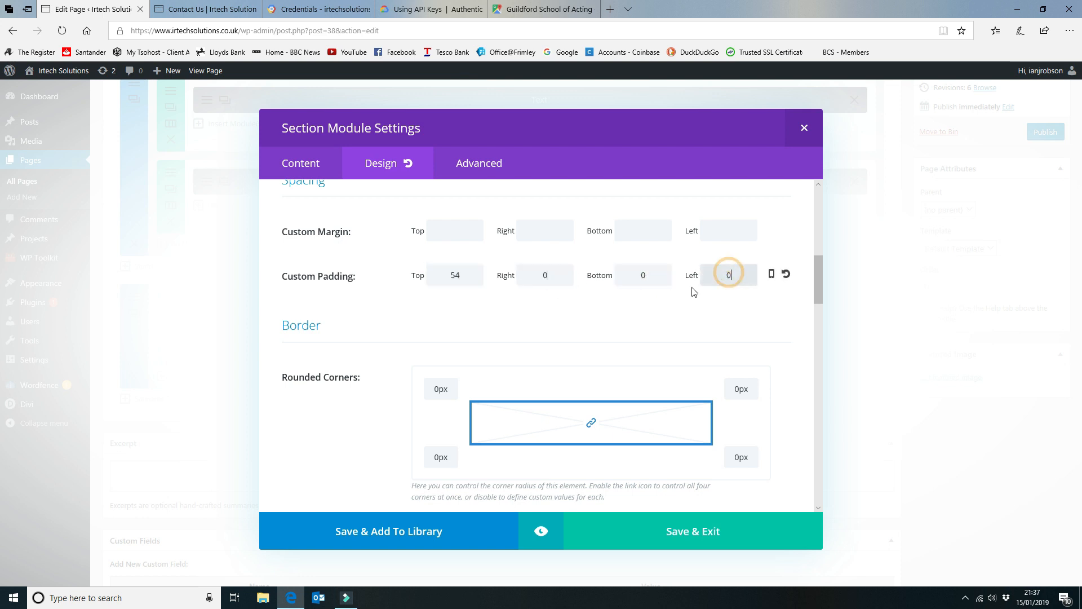
# - Add px units to the map section's padding, giving 54px top and 0px on the other sides, and save the section settings
pyautogui.click(476, 278)
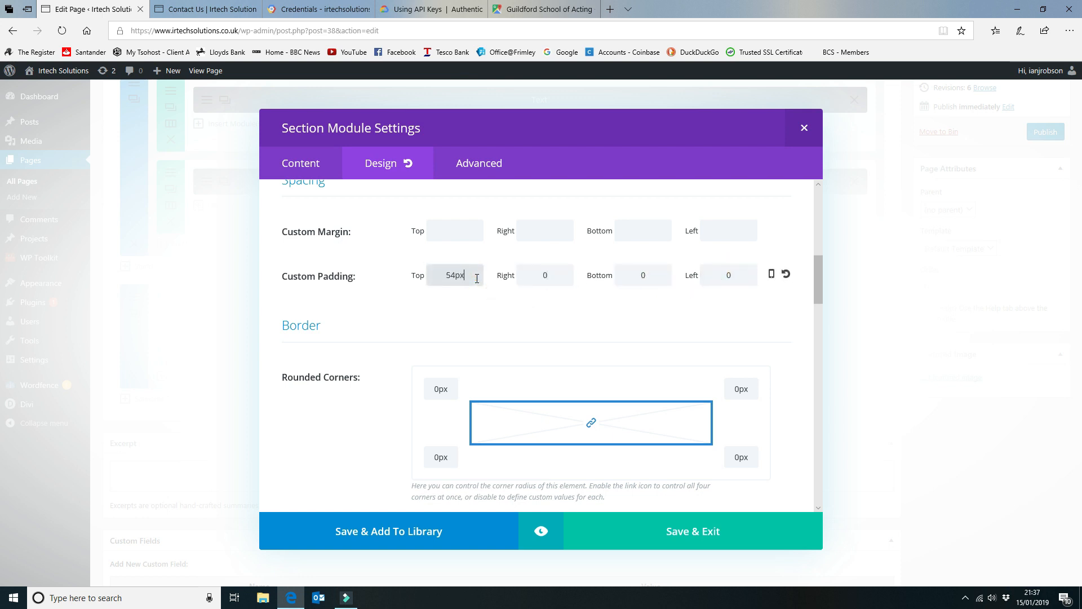
pyautogui.click(561, 278)
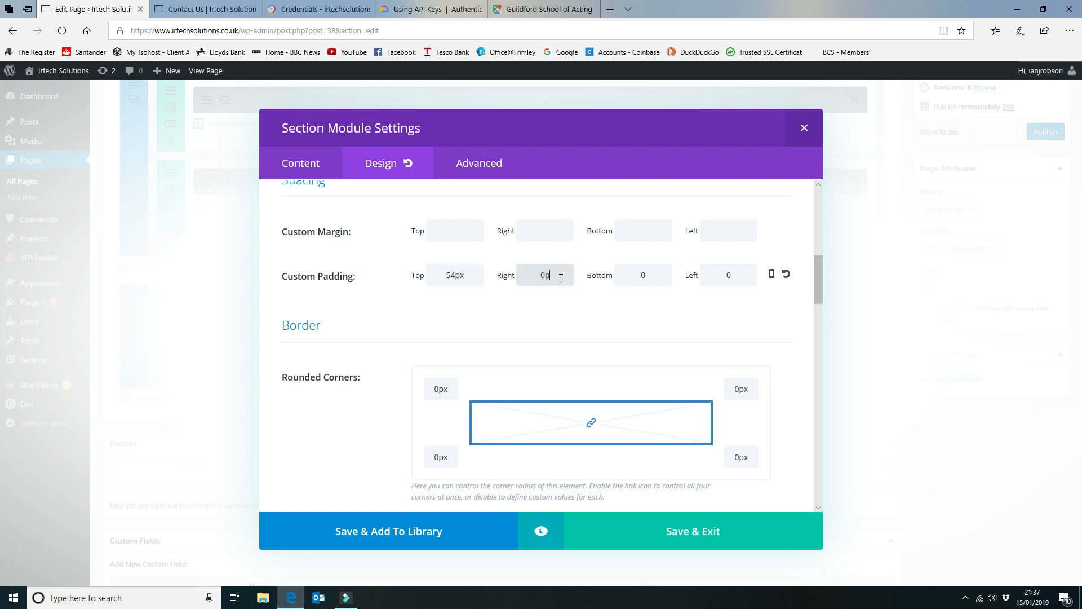
pyautogui.click(660, 272)
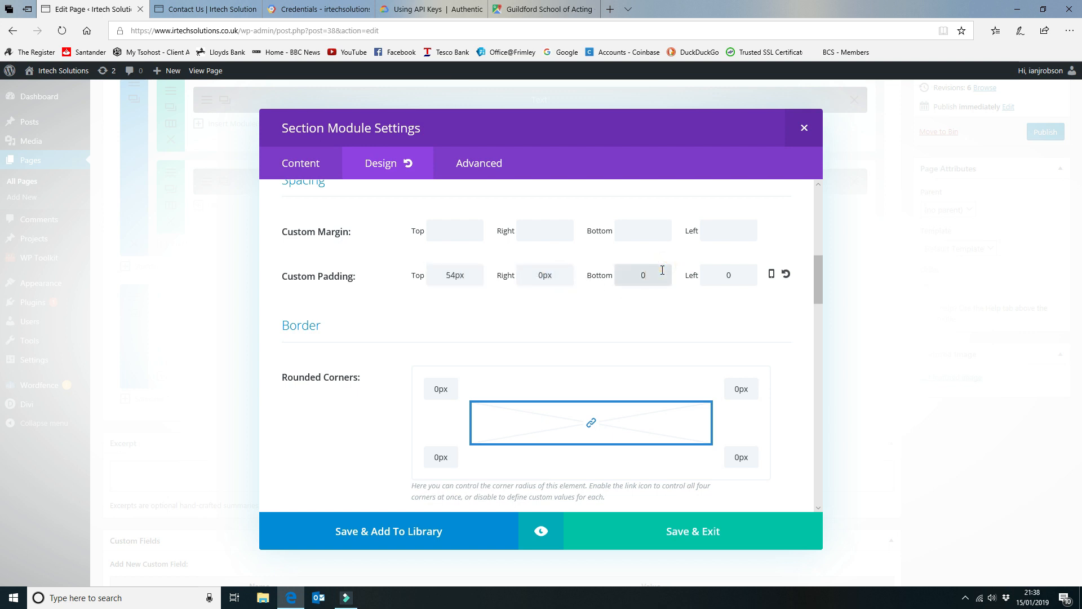
pyautogui.click(755, 272)
pyautogui.write('px')
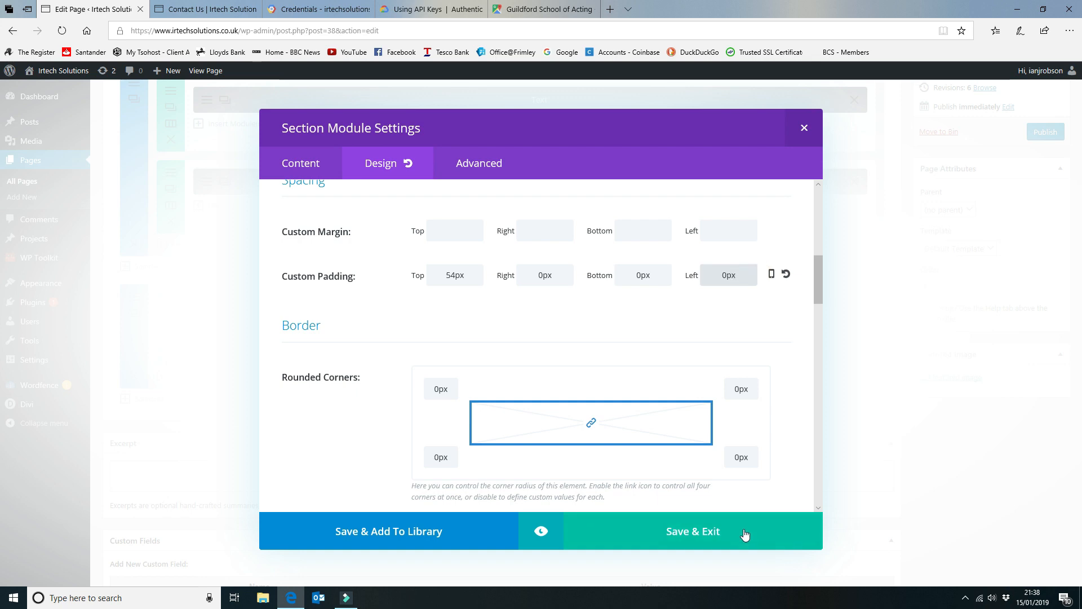
pyautogui.click(743, 533)
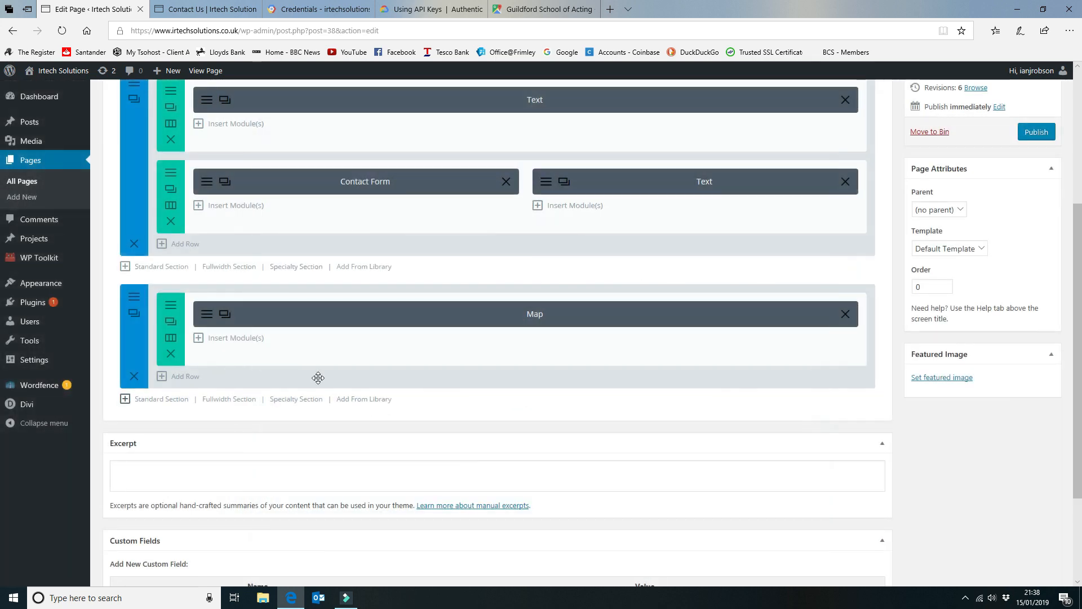
# - Check the custom padding in the map row's design settings and save the row settings
pyautogui.click(172, 305)
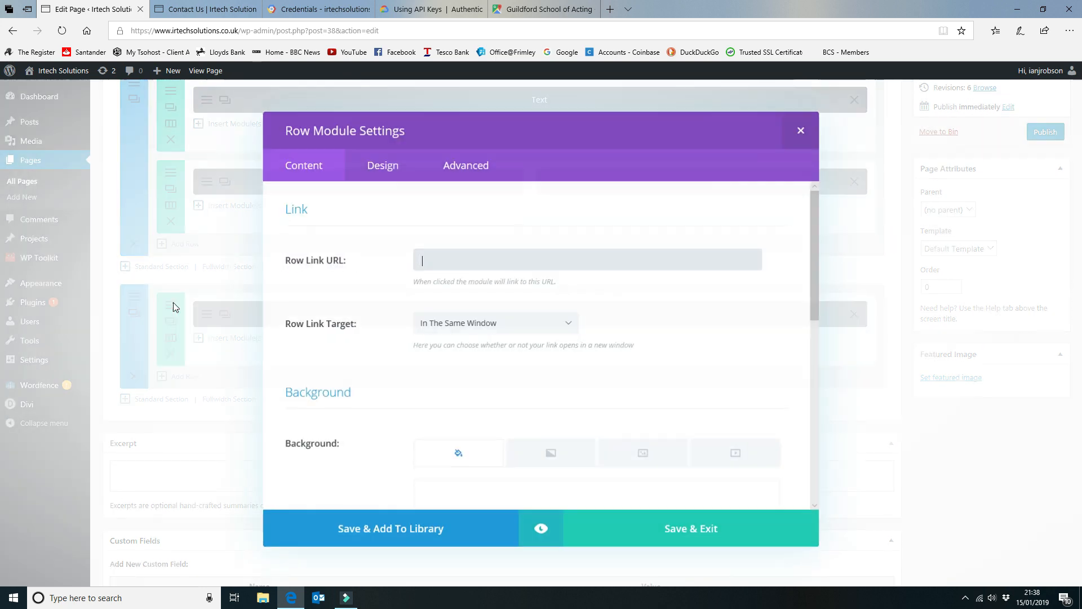
pyautogui.click(378, 166)
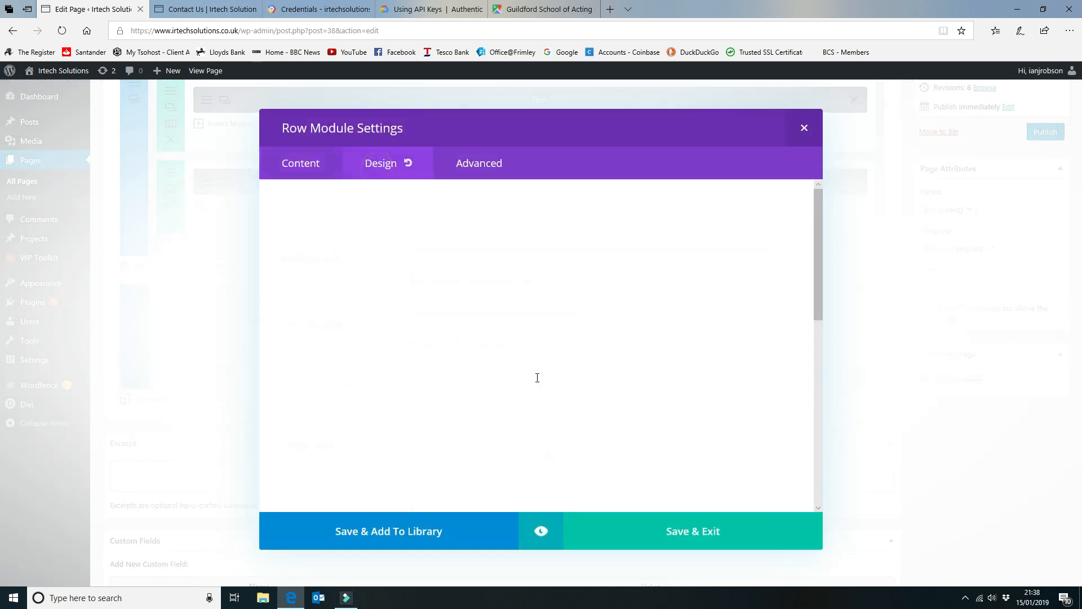
pyautogui.scroll(-6, 561, 341)
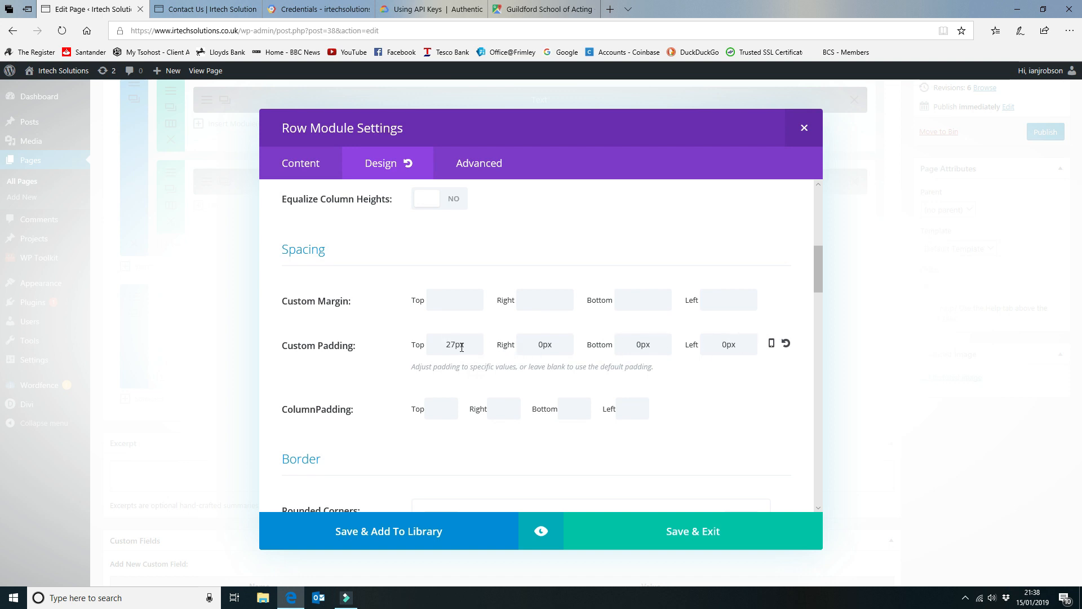
pyautogui.click(669, 540)
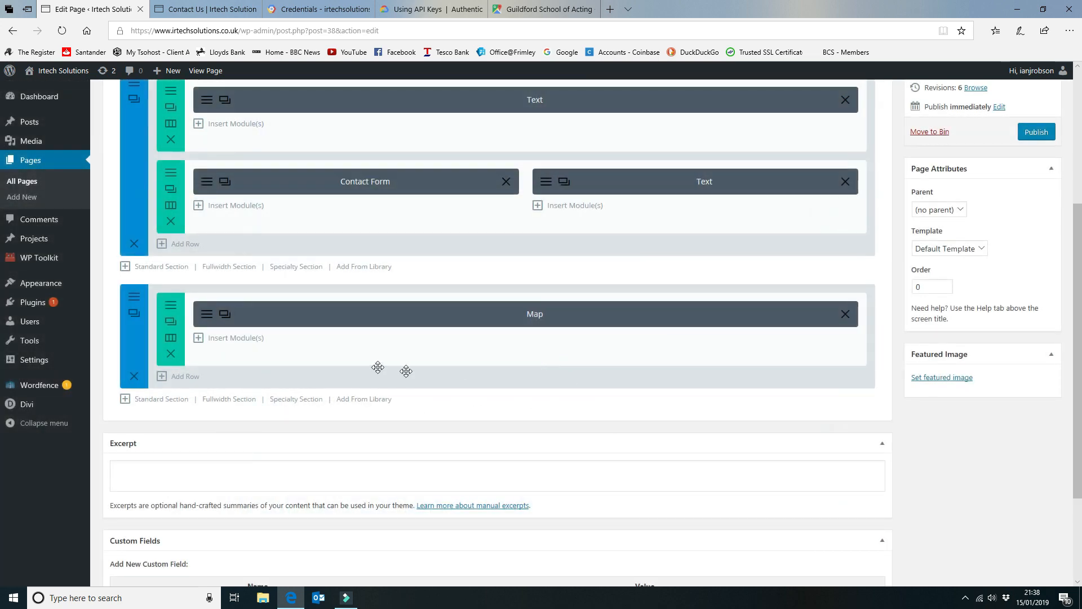
# - Set the Map module's bottom custom padding to 0px and save the module settings
pyautogui.click(204, 314)
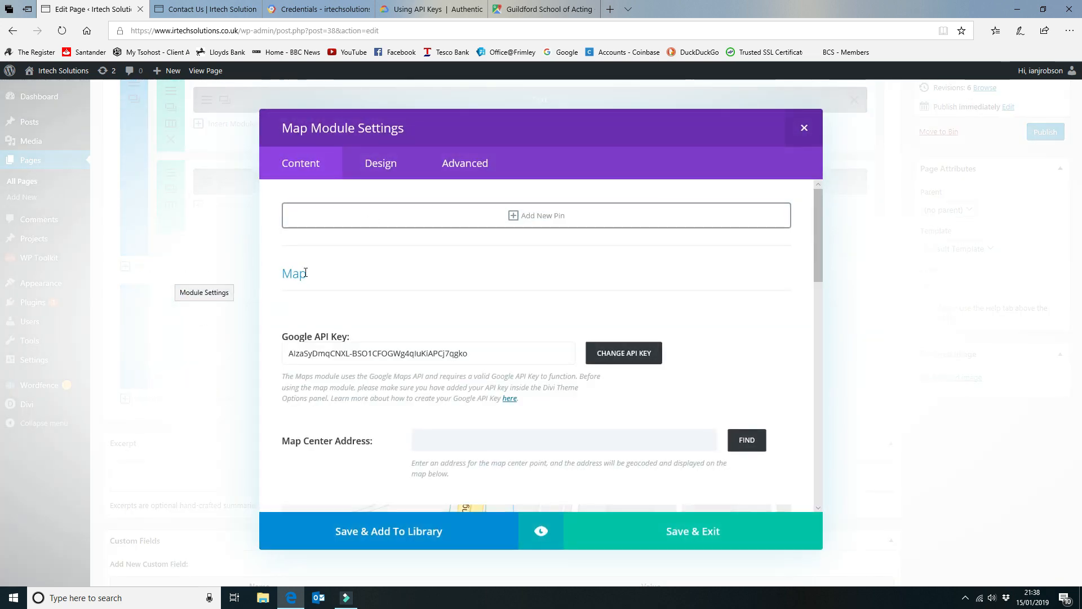
pyautogui.click(378, 168)
pyautogui.scroll(-10, 579, 350)
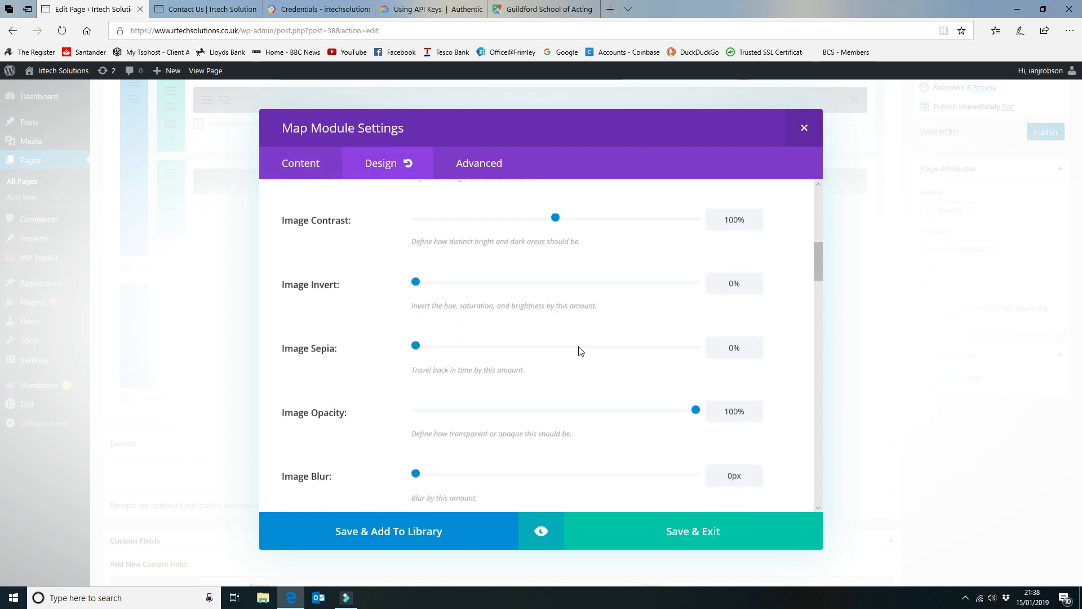
pyautogui.scroll(-5, 579, 350)
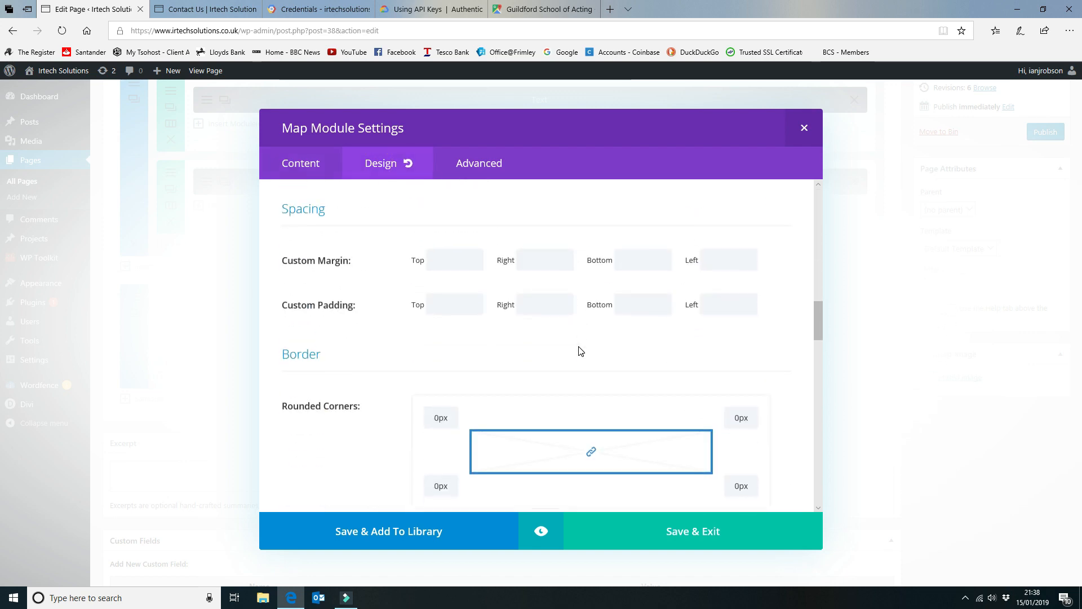
pyautogui.click(629, 303)
pyautogui.write('0p')
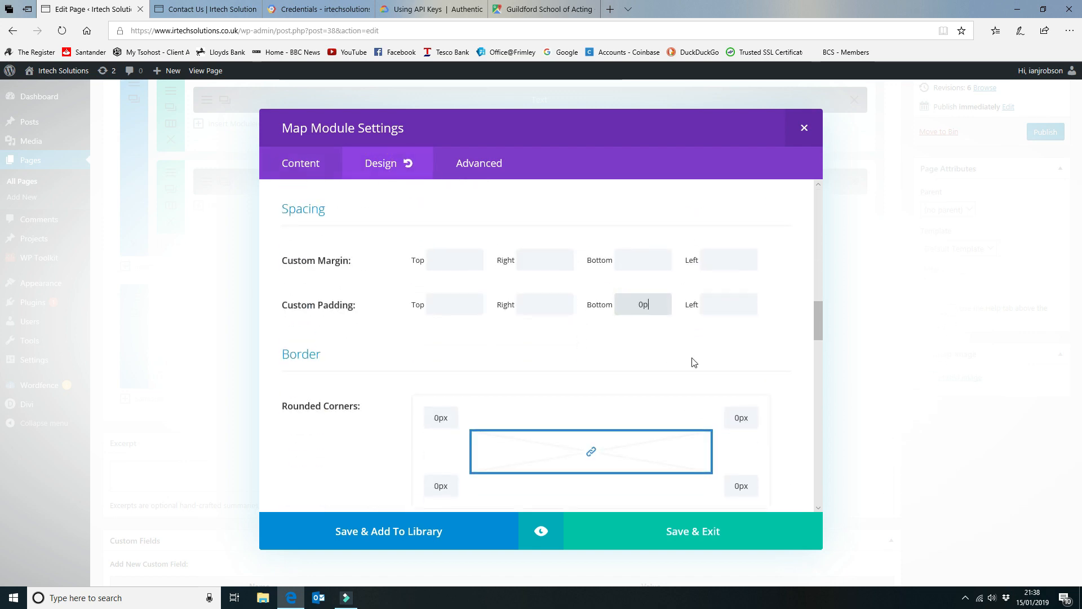
pyautogui.write('x')
pyautogui.click(661, 538)
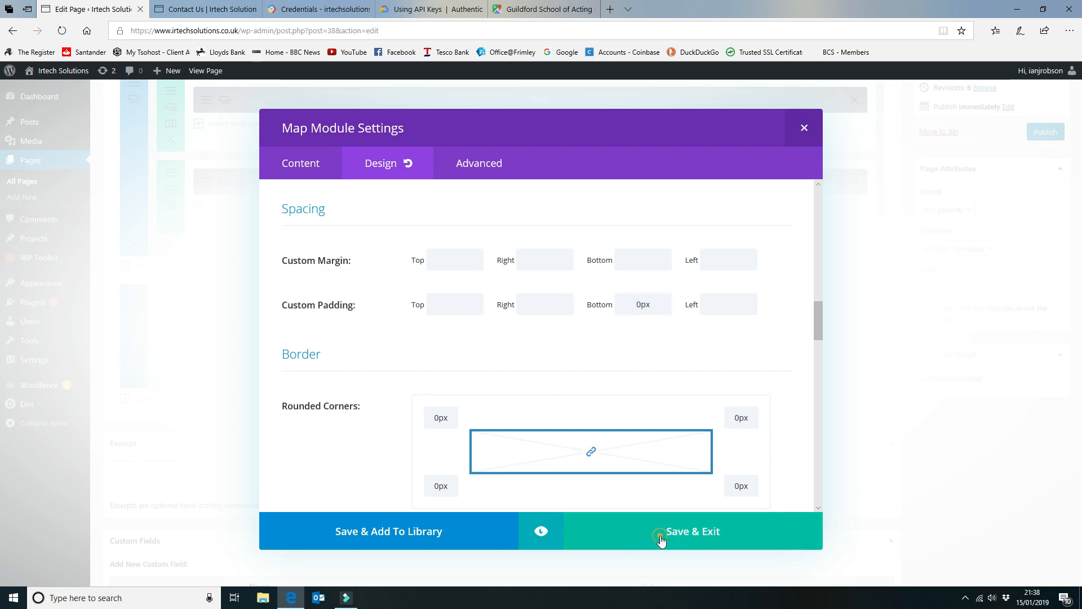
# - Save the Contact Us page as a draft and reload its preview to check the spacing below the map
pyautogui.scroll(4, 901, 254)
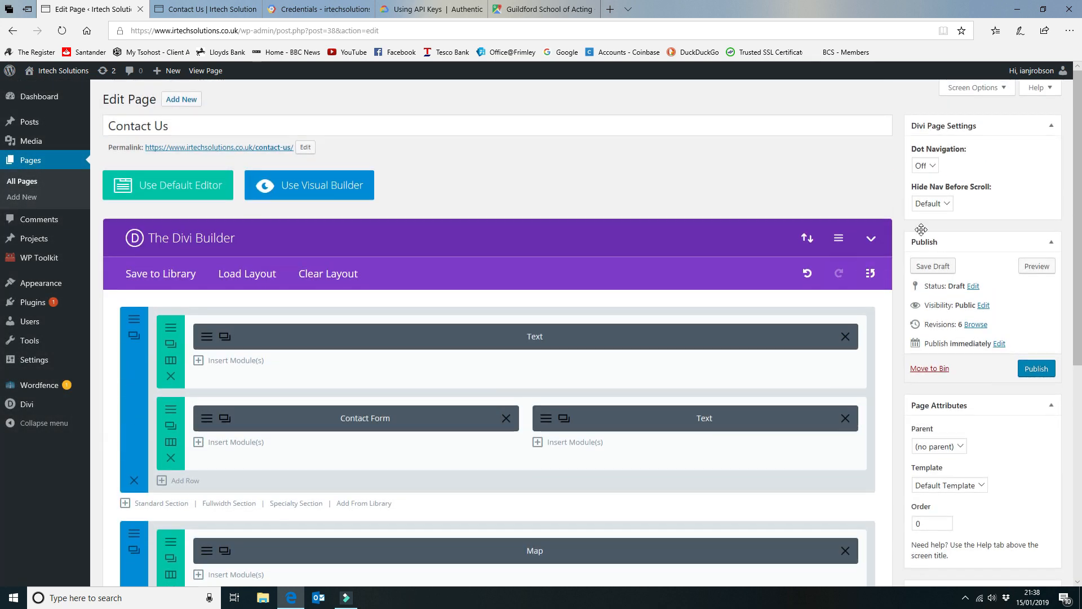
pyautogui.click(931, 265)
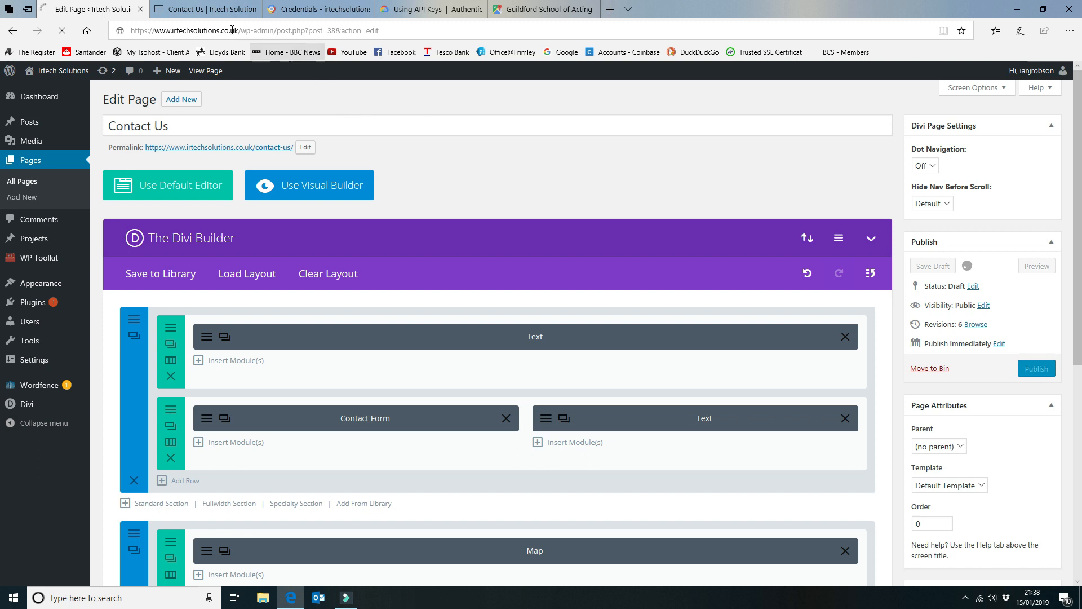
pyautogui.moveTo(206, 16)
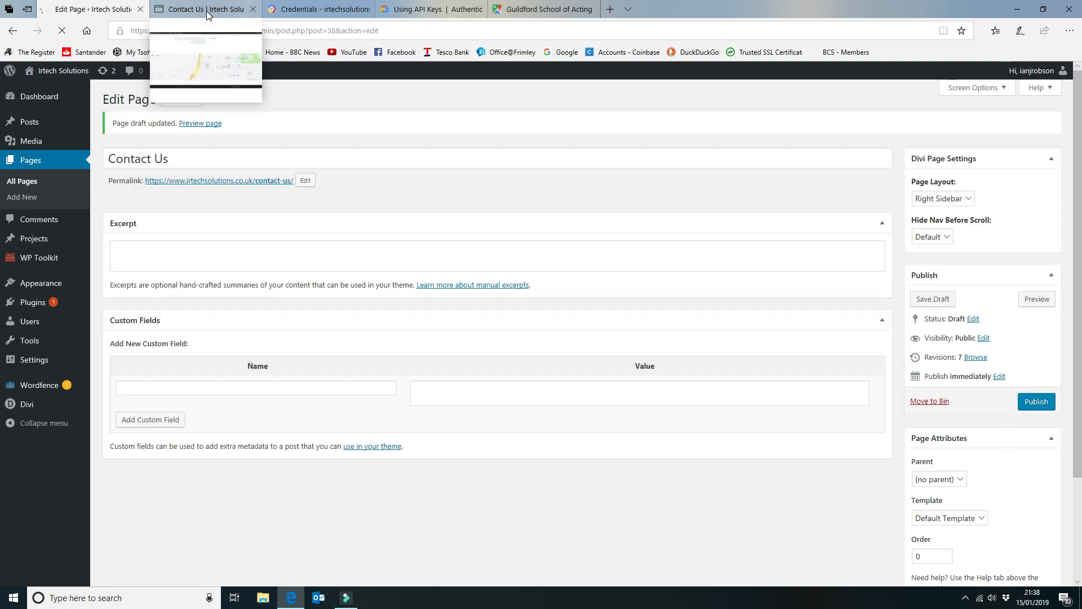
pyautogui.click(207, 16)
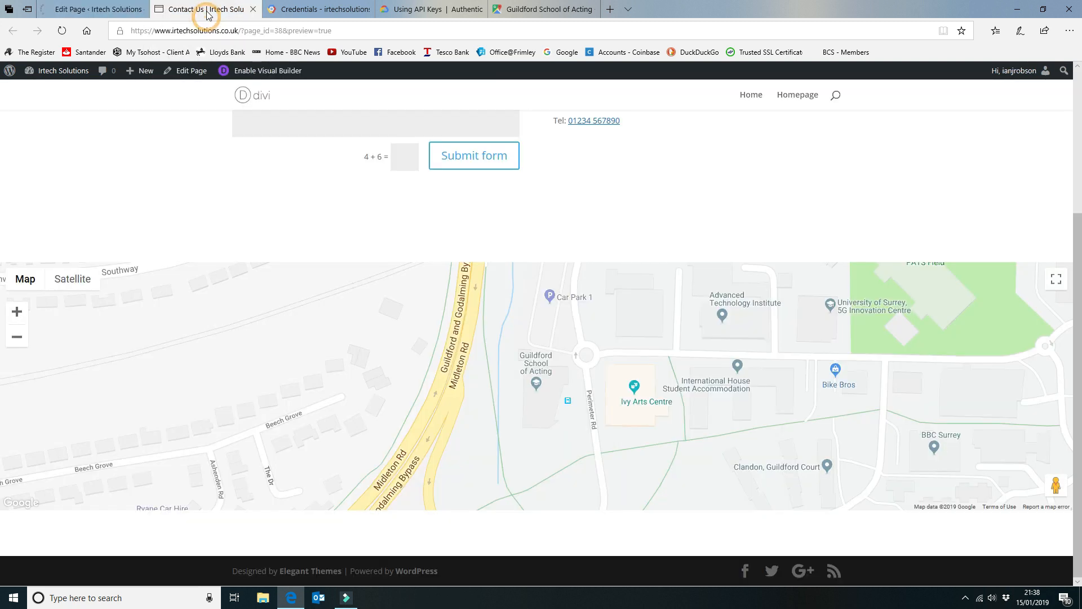
pyautogui.click(62, 31)
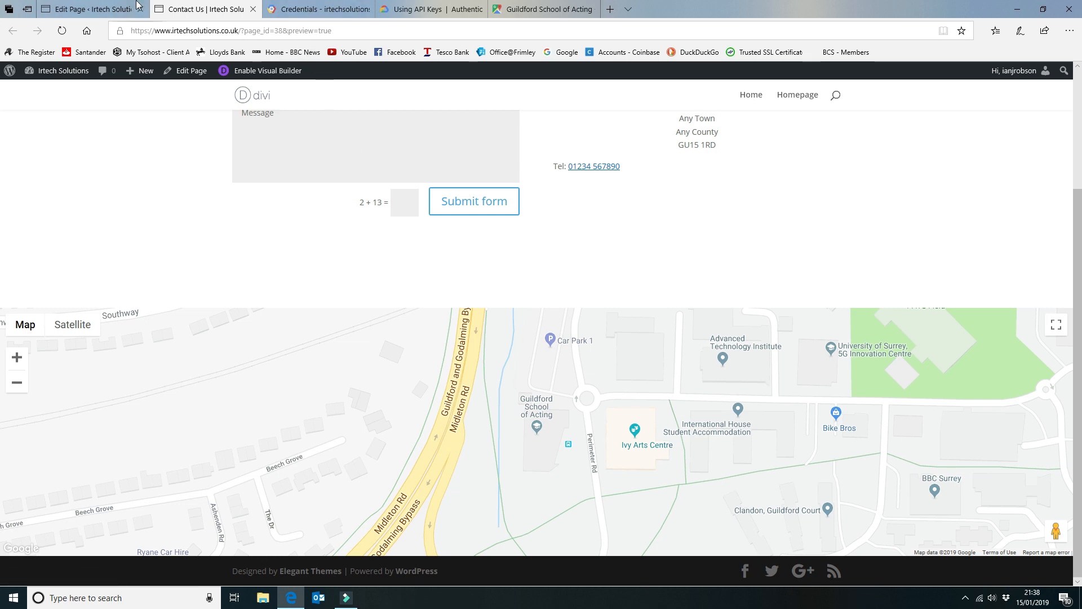
# - Return to the page editor and review the map section's spacing settings without changing them
pyautogui.click(101, 9)
pyautogui.scroll(-4, 339, 456)
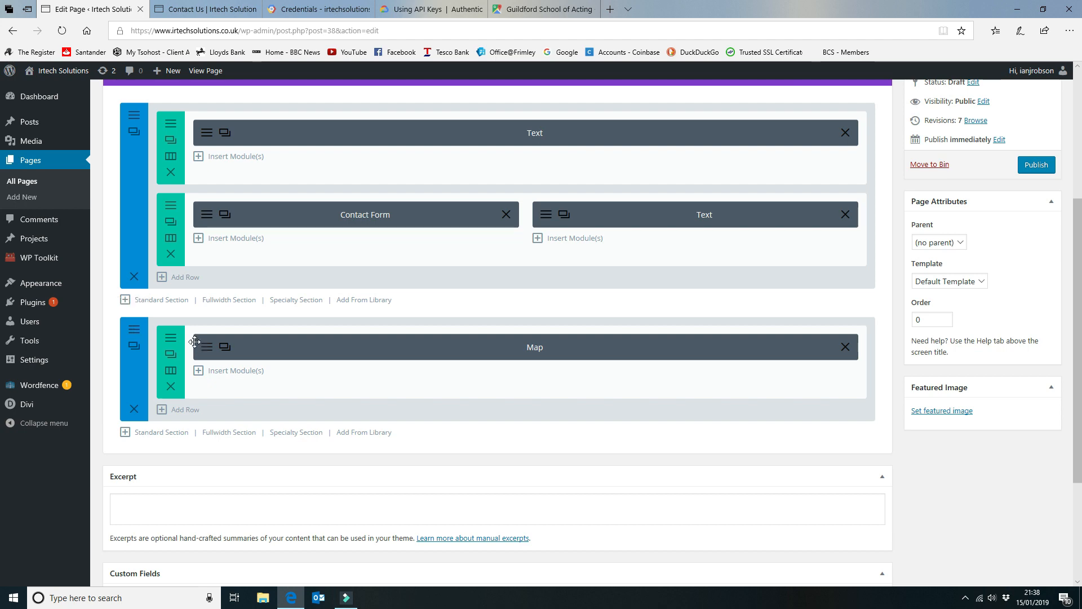
pyautogui.click(135, 331)
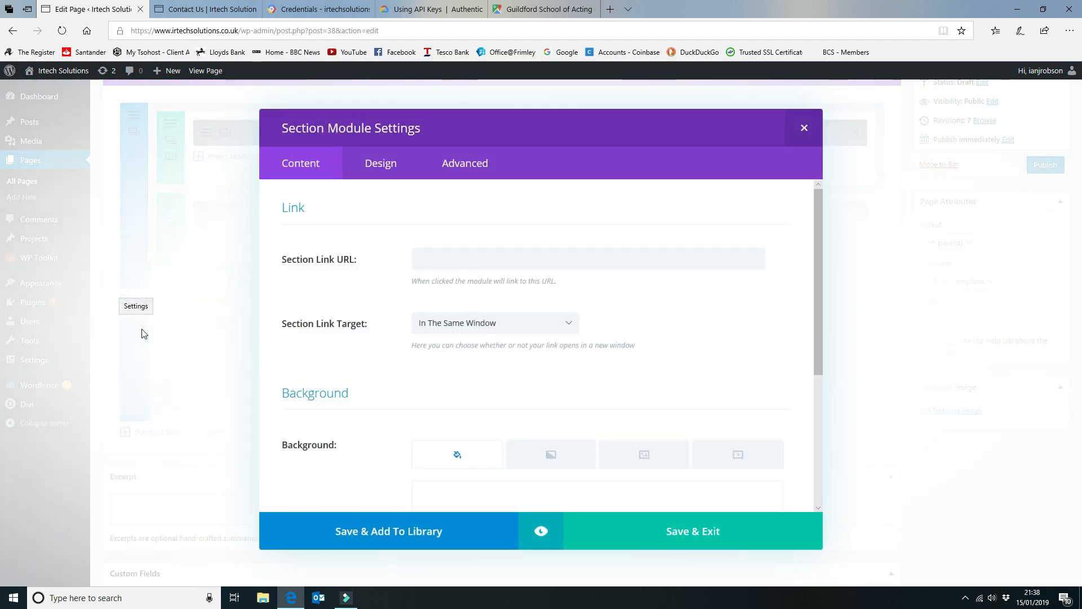
pyautogui.scroll(-3, 396, 269)
pyautogui.scroll(3, 394, 253)
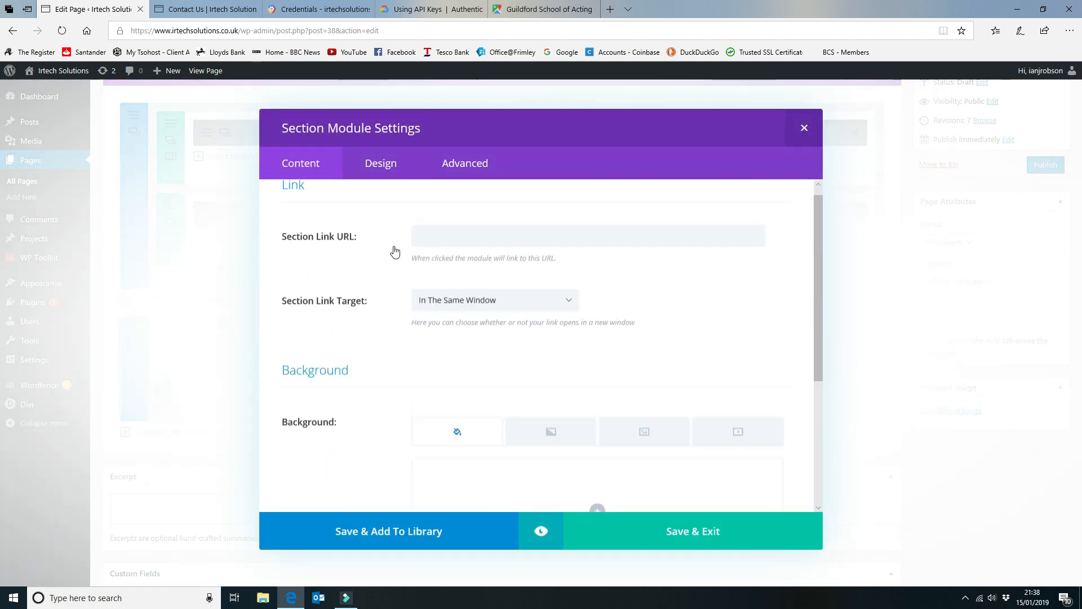
pyautogui.click(392, 168)
pyautogui.scroll(-7, 451, 358)
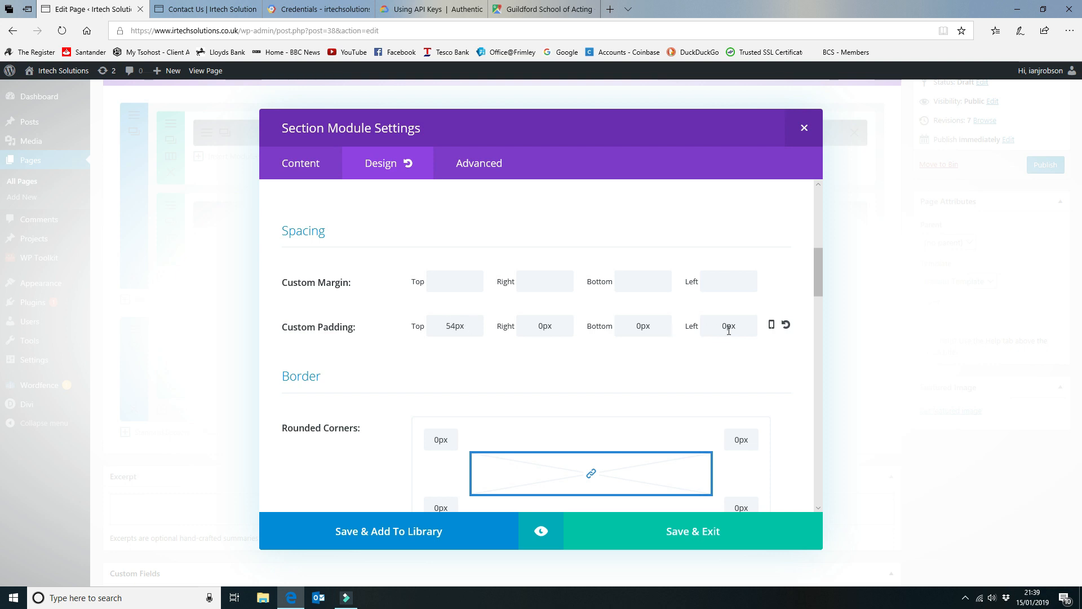
pyautogui.click(802, 129)
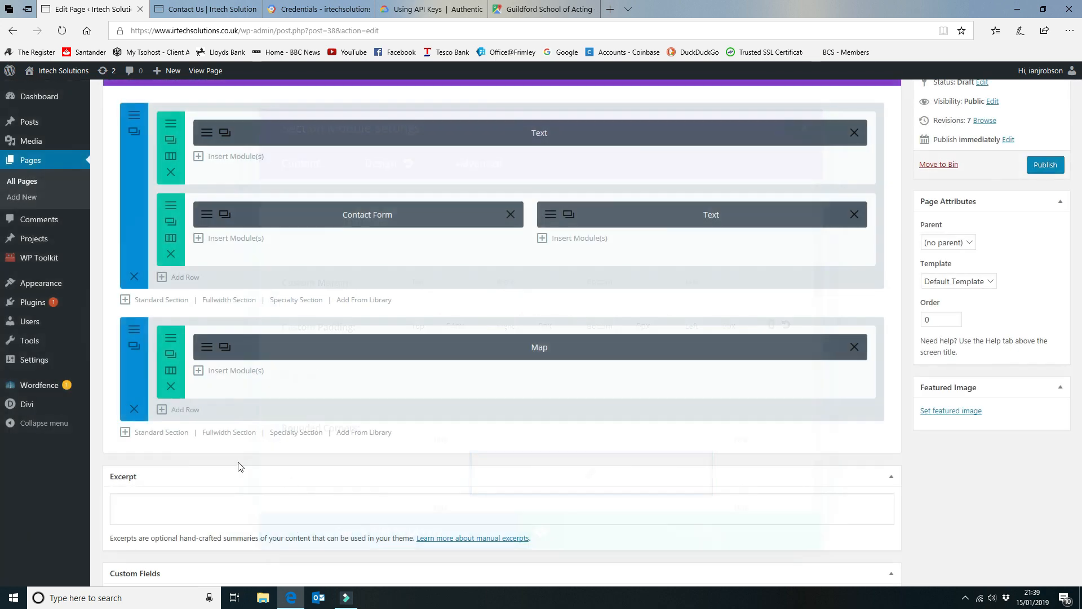
# - Review the map row's content and design settings, including its custom padding, and close them without changes
pyautogui.click(169, 343)
pyautogui.scroll(-5, 580, 386)
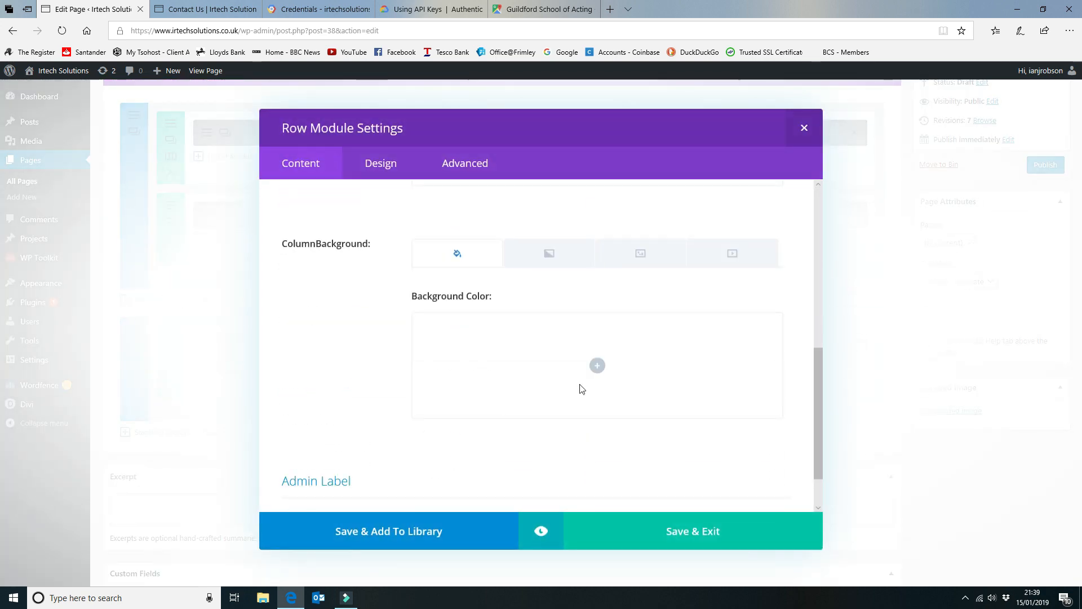
pyautogui.scroll(-3, 580, 387)
pyautogui.scroll(5, 391, 205)
pyautogui.click(362, 162)
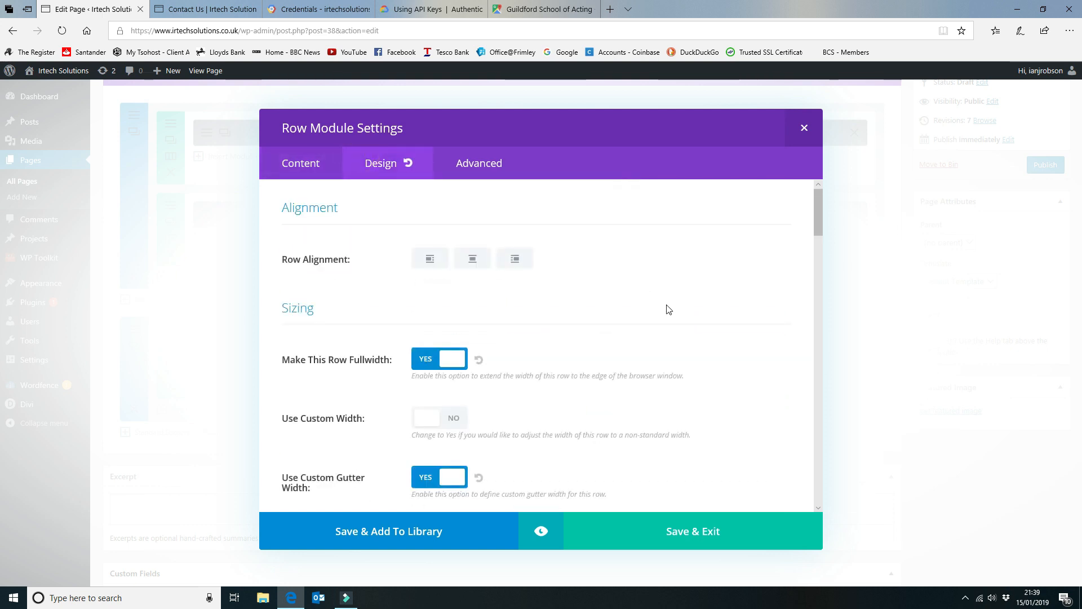
pyautogui.scroll(-8, 668, 310)
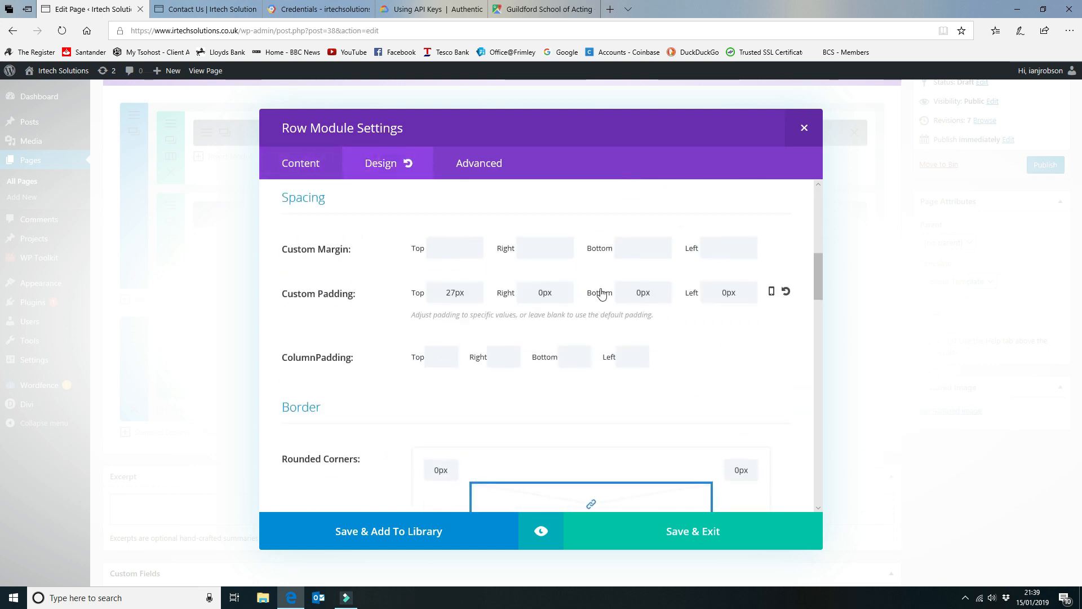
pyautogui.click(804, 129)
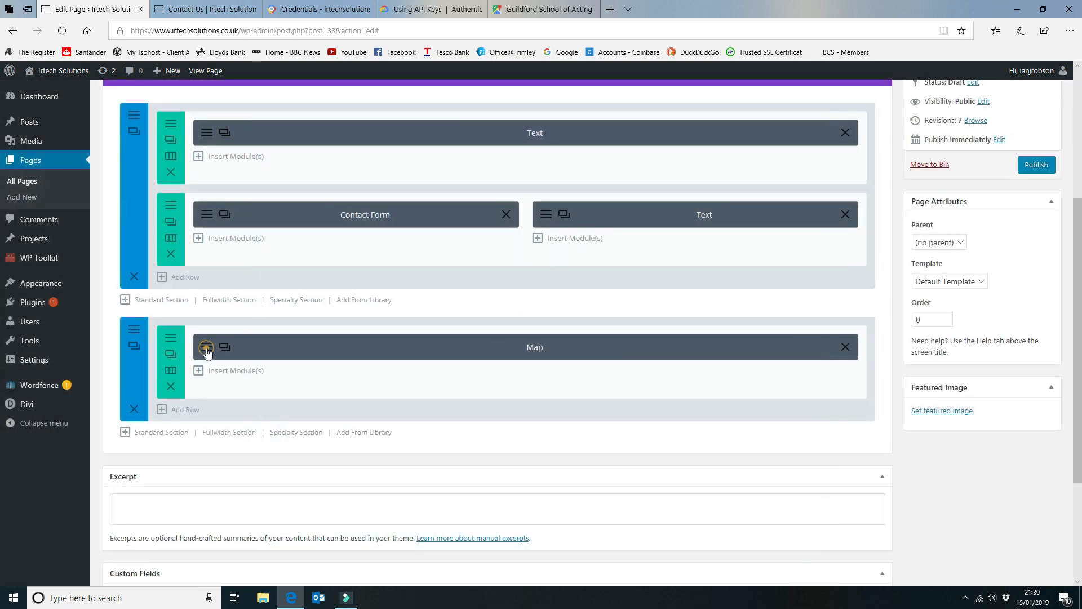
# - Review the Map module's design settings down to its custom margin and padding, and close them without changes
pyautogui.click(207, 350)
pyautogui.scroll(-3, 427, 282)
pyautogui.scroll(3, 428, 210)
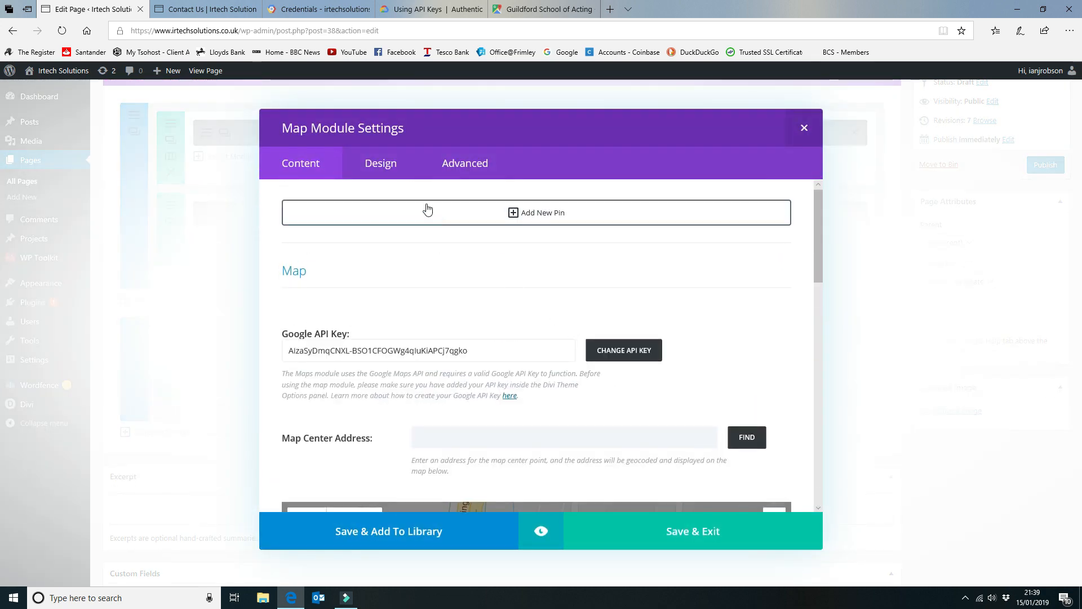
pyautogui.click(381, 163)
pyautogui.scroll(-8, 507, 355)
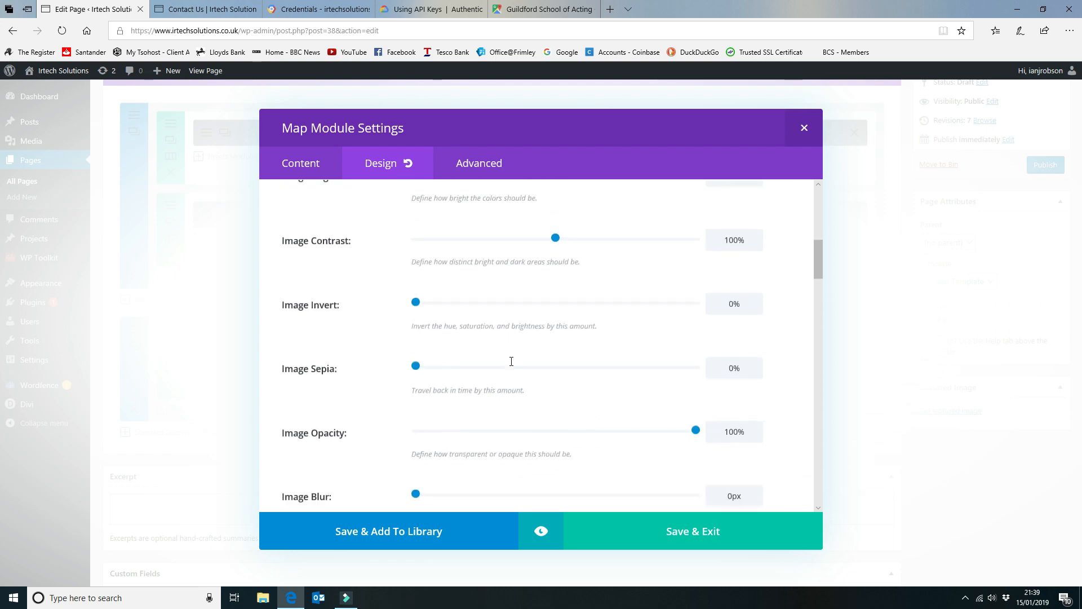
pyautogui.scroll(-8, 511, 361)
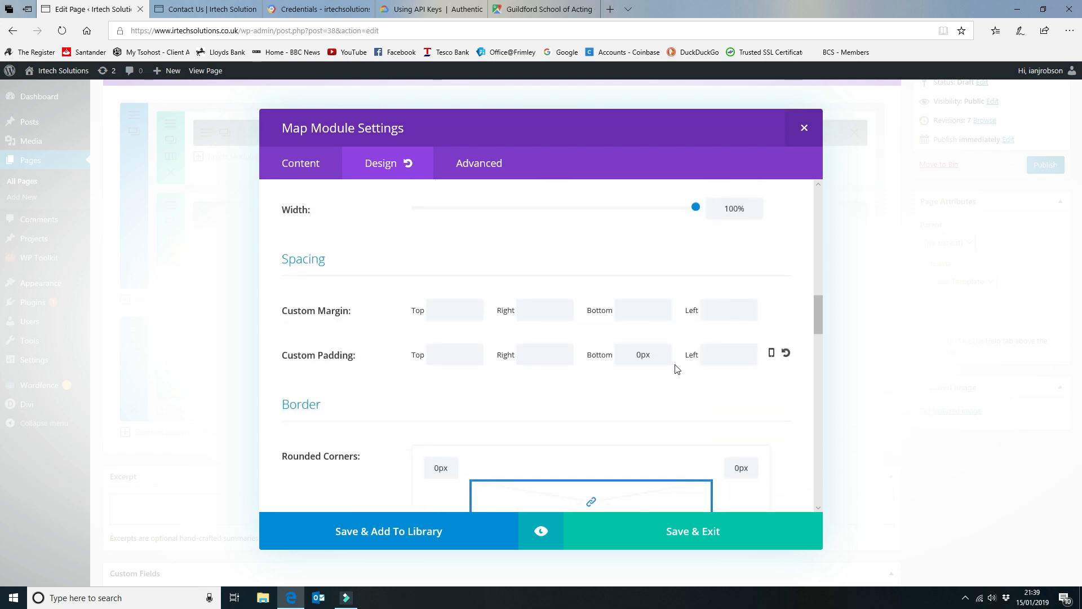
pyautogui.click(804, 129)
# - Check how the map meets the footer in the Contact Us preview and return to the page editor
pyautogui.scroll(3, 687, 100)
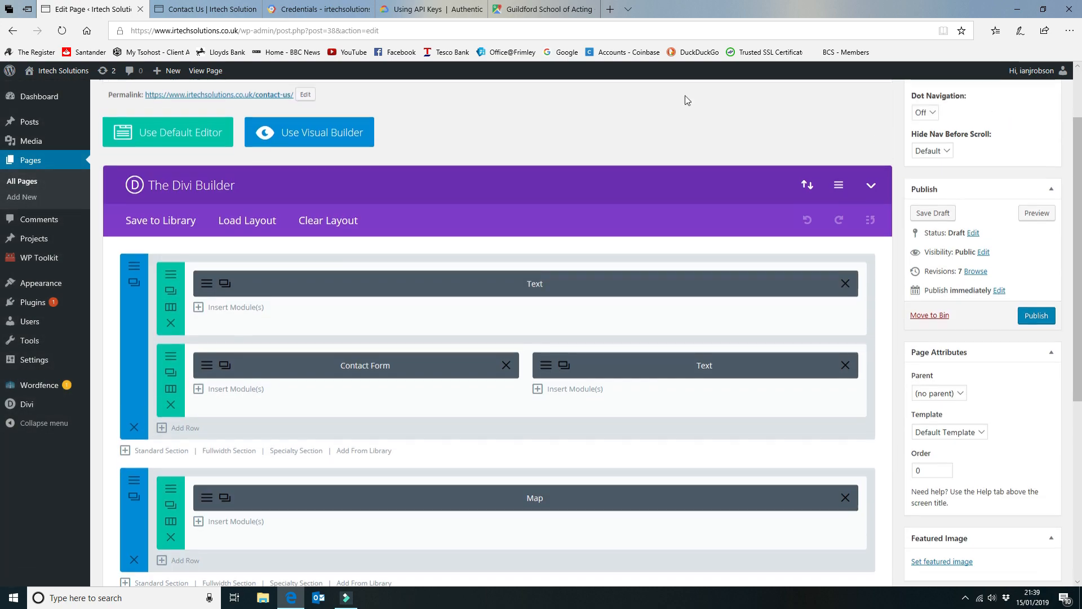
pyautogui.click(206, 9)
pyautogui.scroll(-3, 628, 443)
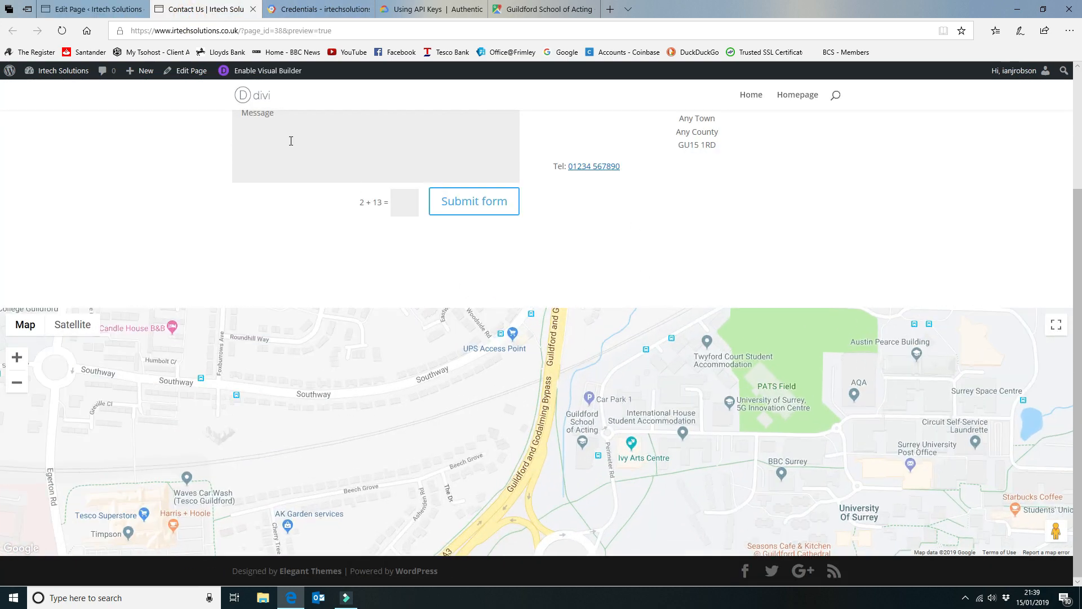
pyautogui.click(103, 8)
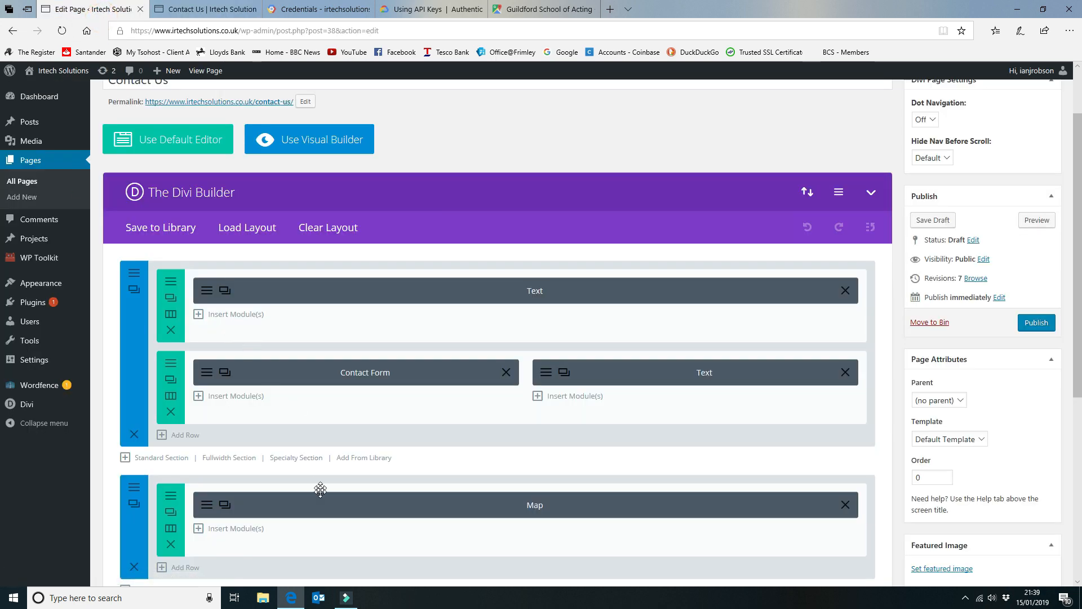
# - Turn off Mouse Wheel Zoom in the Map module's design settings and save the module
pyautogui.click(202, 507)
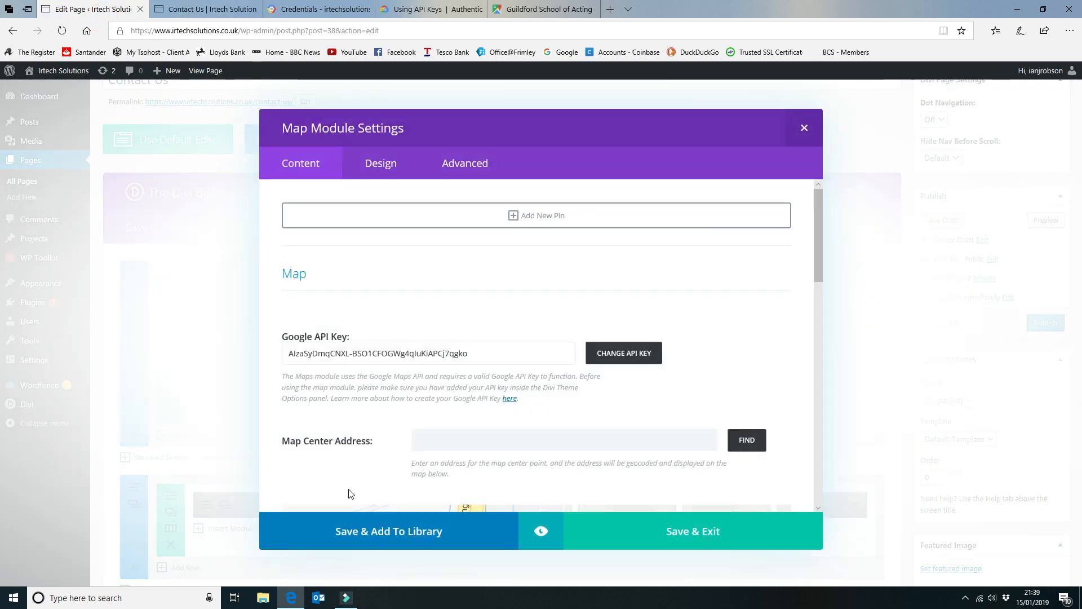
pyautogui.scroll(-10, 437, 290)
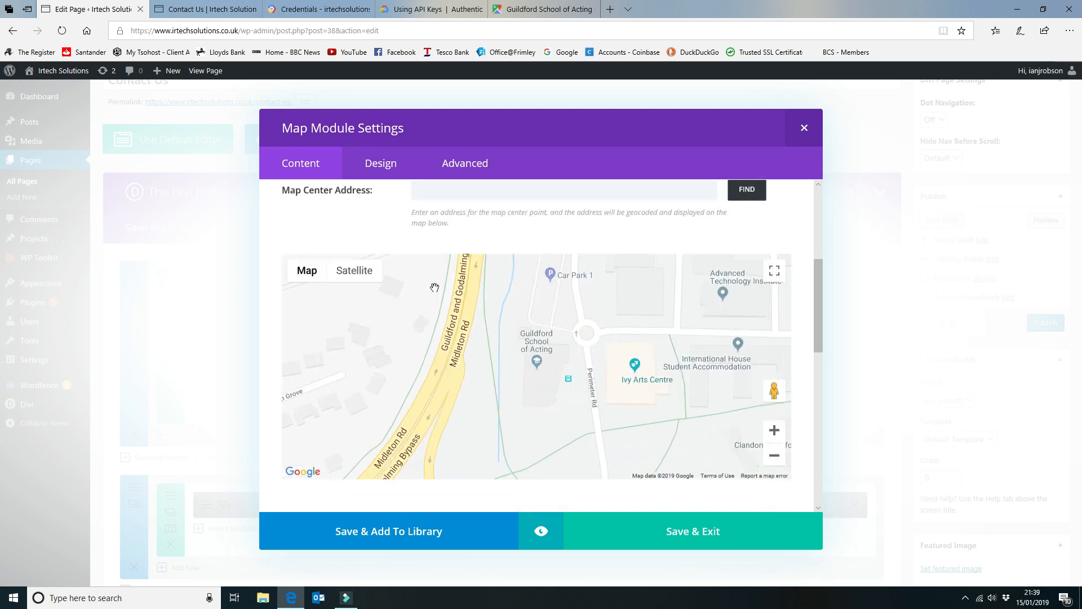
pyautogui.scroll(-4, 433, 288)
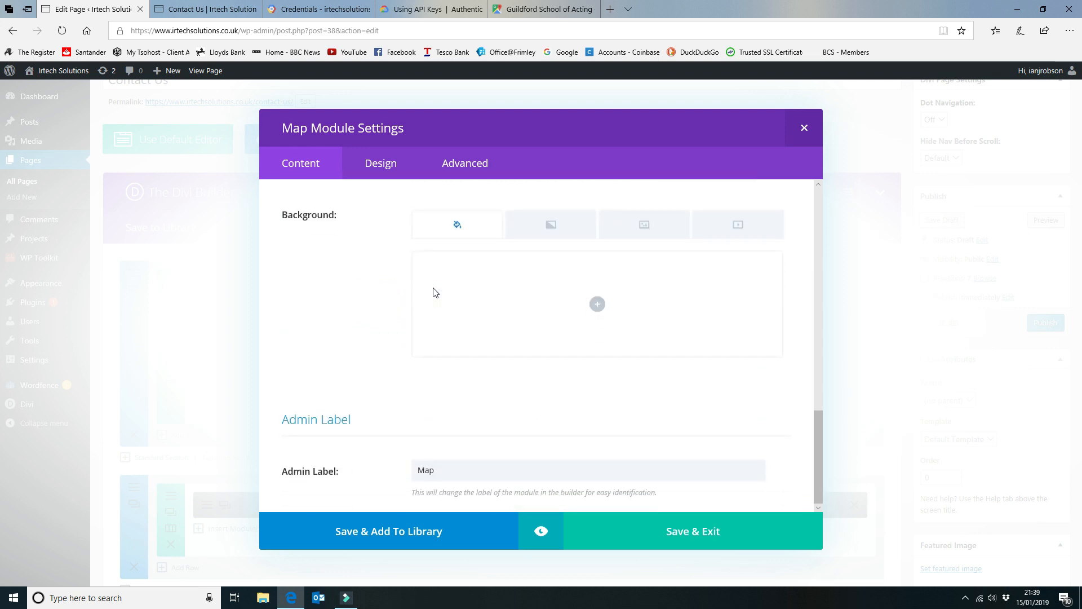
pyautogui.scroll(10, 434, 289)
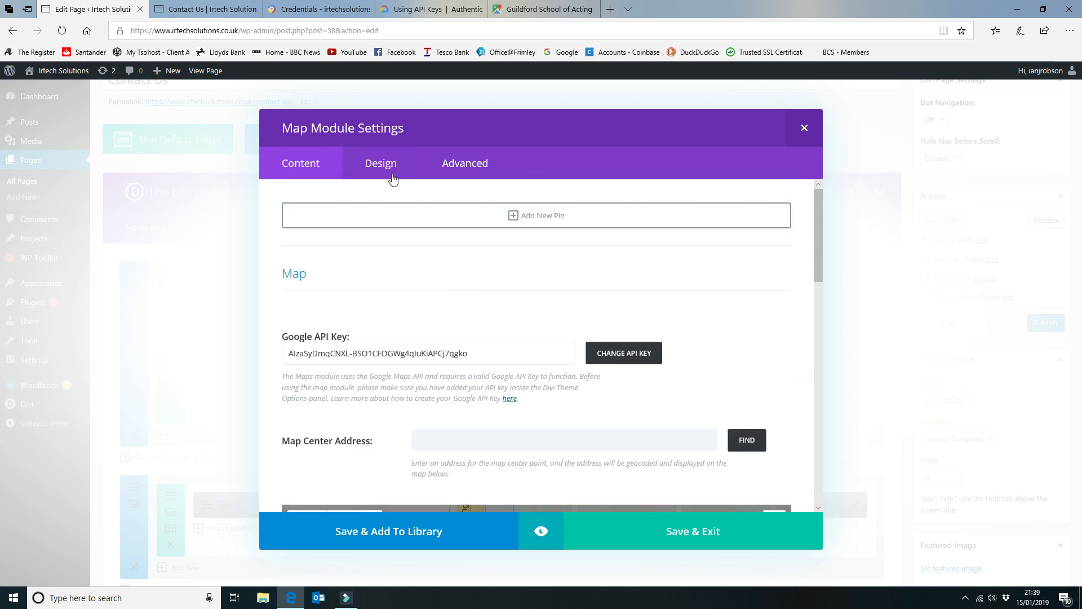
pyautogui.click(380, 165)
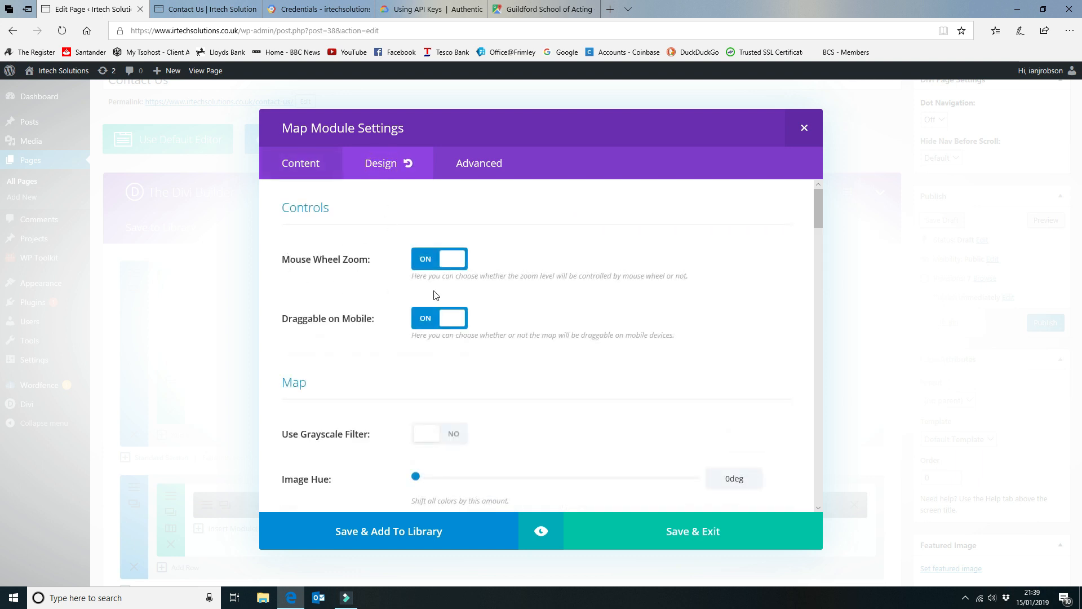
pyautogui.click(452, 259)
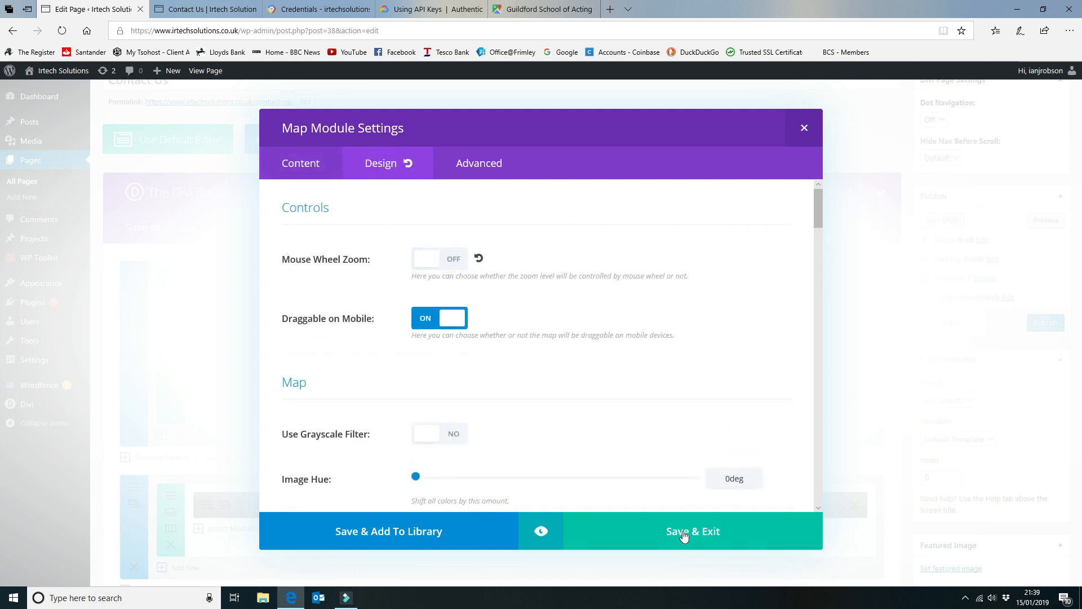
pyautogui.click(684, 536)
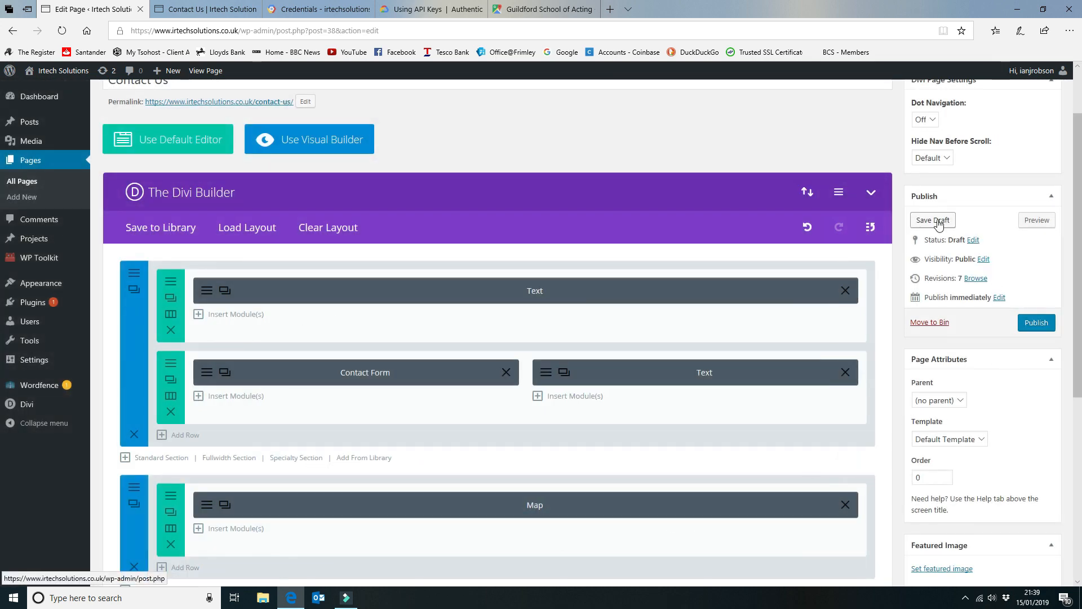
# - Save the Contact Us page as a draft and reload its preview
pyautogui.click(936, 221)
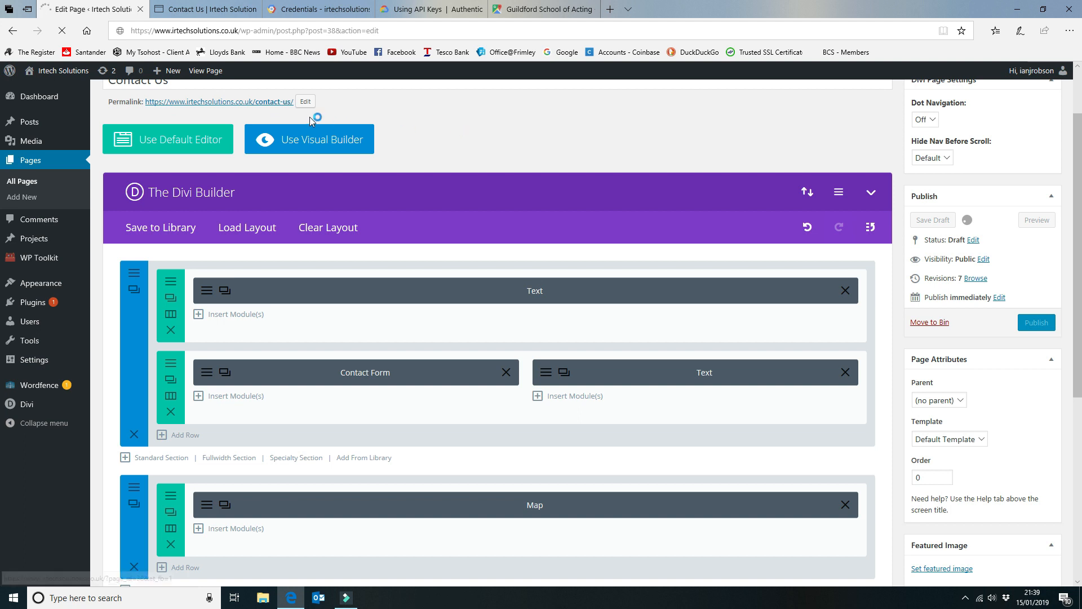
pyautogui.moveTo(223, 12)
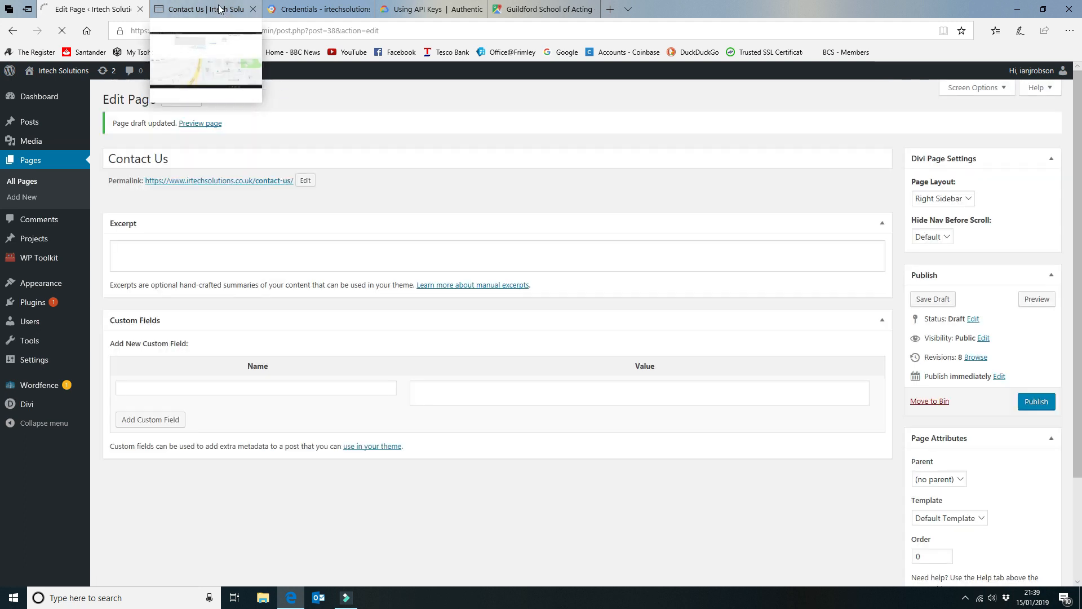
pyautogui.click(220, 10)
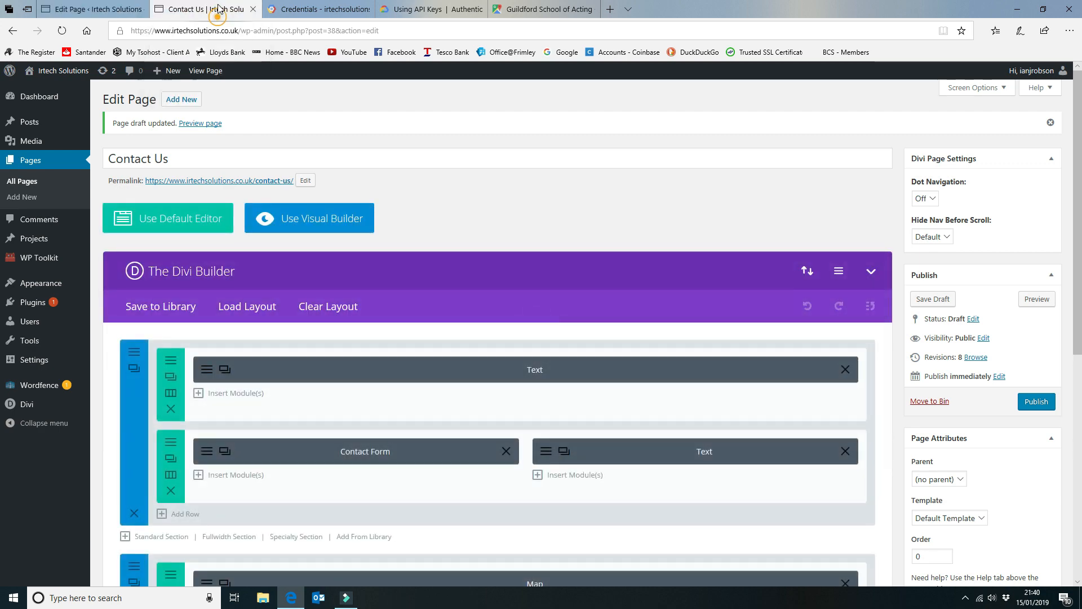
pyautogui.click(62, 31)
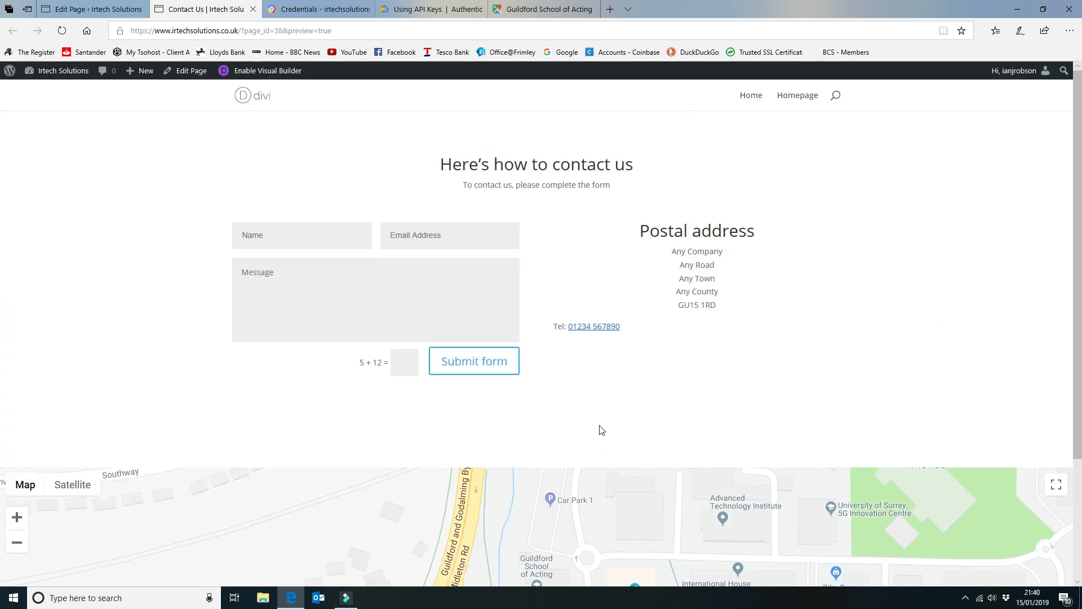
# - Test scrolling the previewed page up and down across the map area
pyautogui.scroll(3, 602, 430)
pyautogui.scroll(-3, 602, 429)
pyautogui.scroll(3, 602, 428)
pyautogui.scroll(-3, 602, 426)
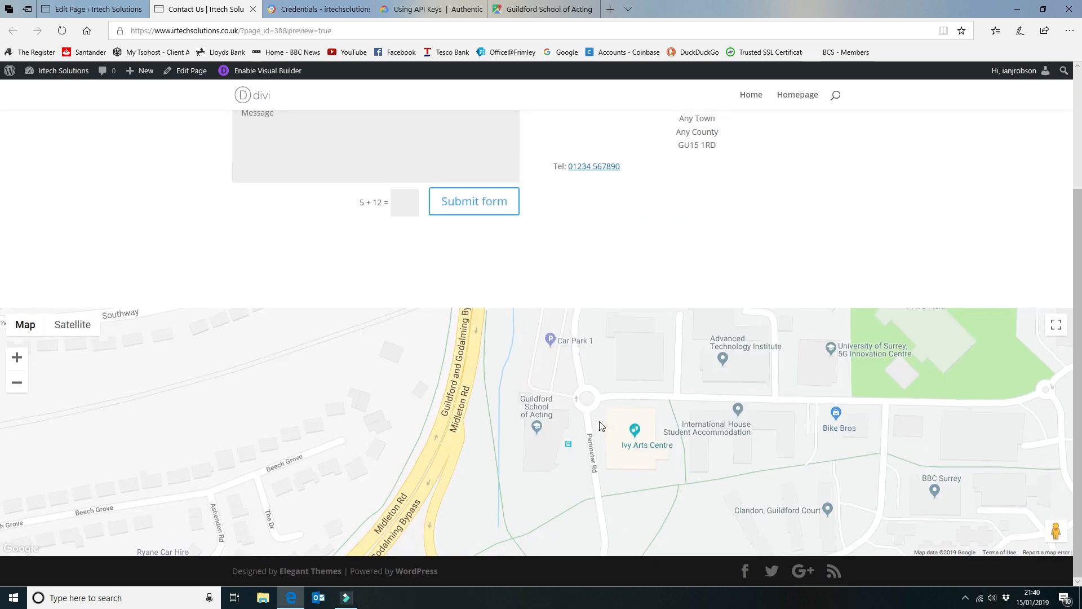
pyautogui.scroll(3, 602, 426)
pyautogui.scroll(-3, 602, 426)
# - Test the previewed map's zoom controls by zooming out two levels and back in
pyautogui.click(17, 382)
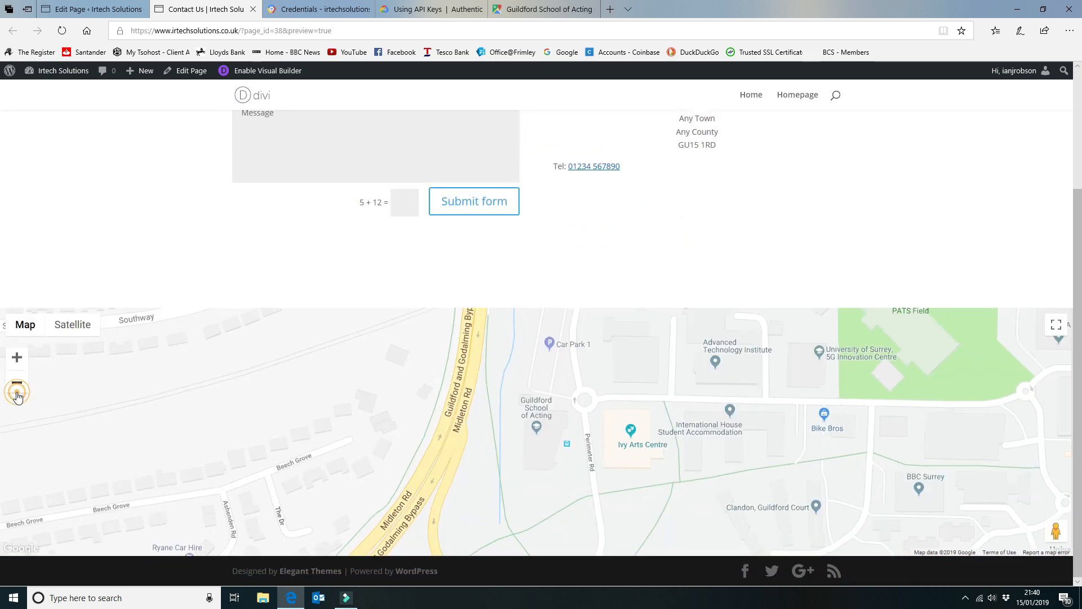
pyautogui.click(17, 382)
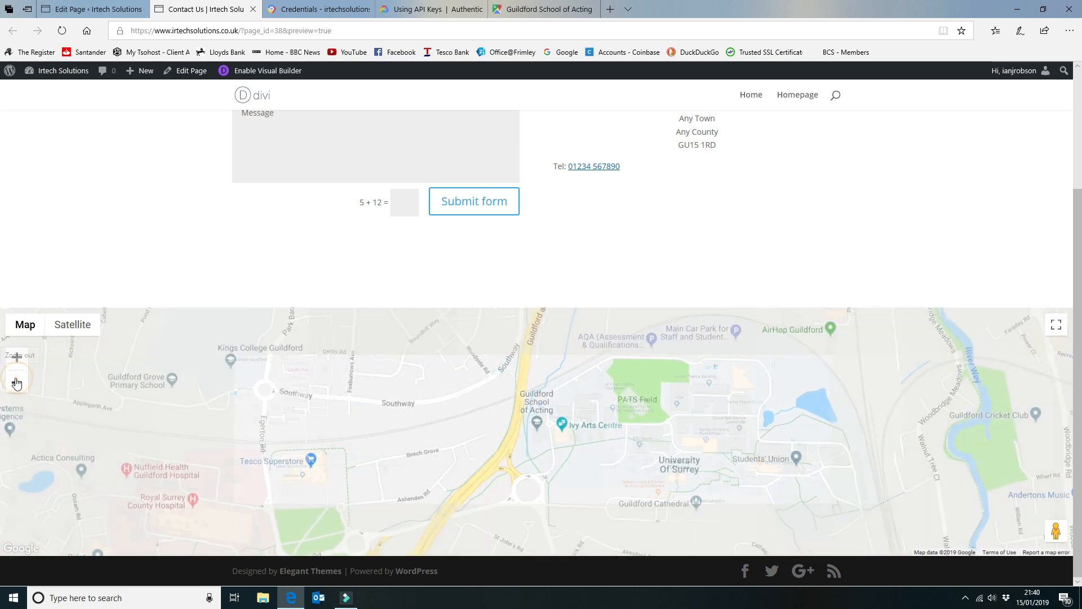
pyautogui.click(17, 366)
pyautogui.click(16, 366)
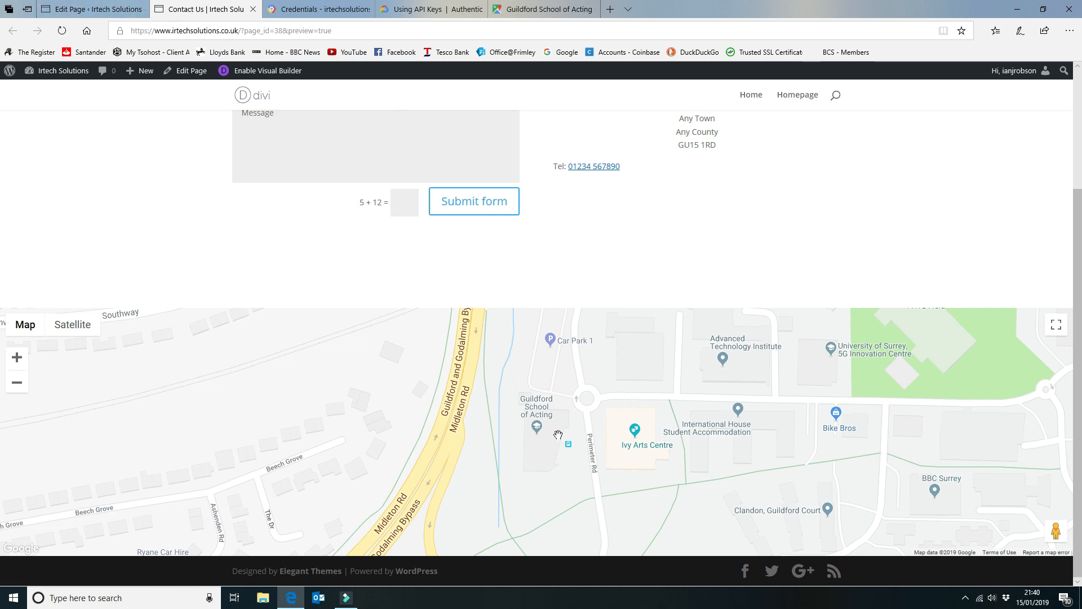
# - Add a new pin to the Map module and title it "Guildford School of Acting", matching the place name on Google Maps
pyautogui.click(93, 9)
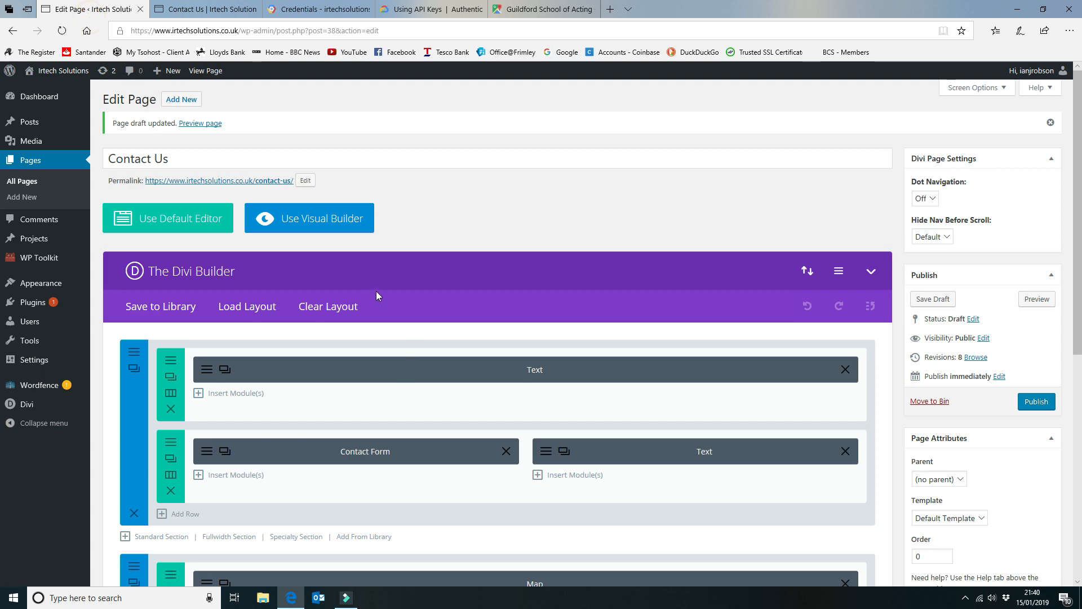
pyautogui.scroll(-4, 377, 296)
pyautogui.click(207, 348)
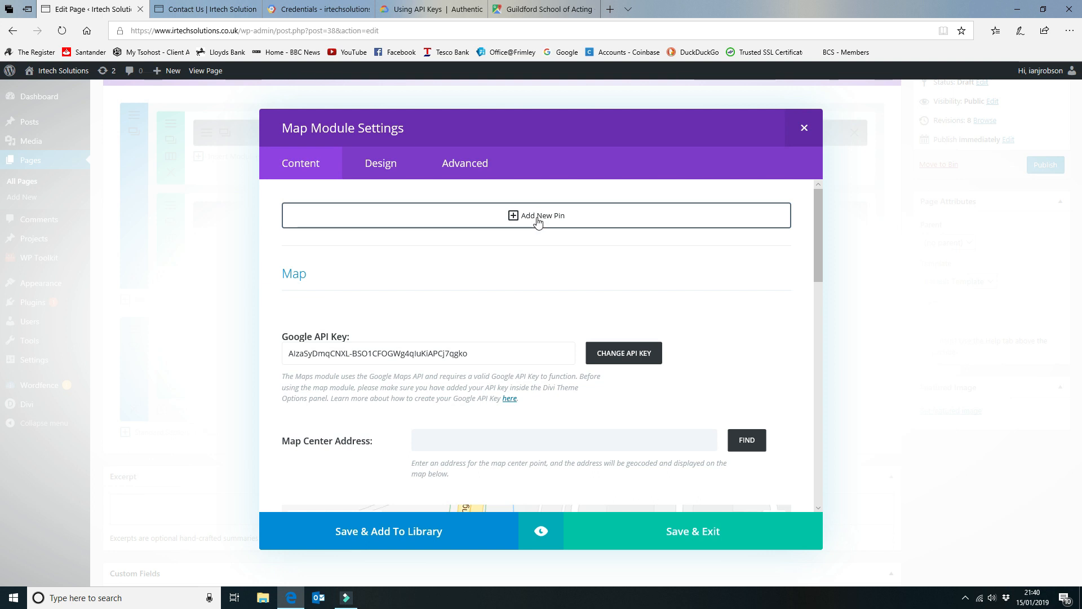
pyautogui.click(538, 218)
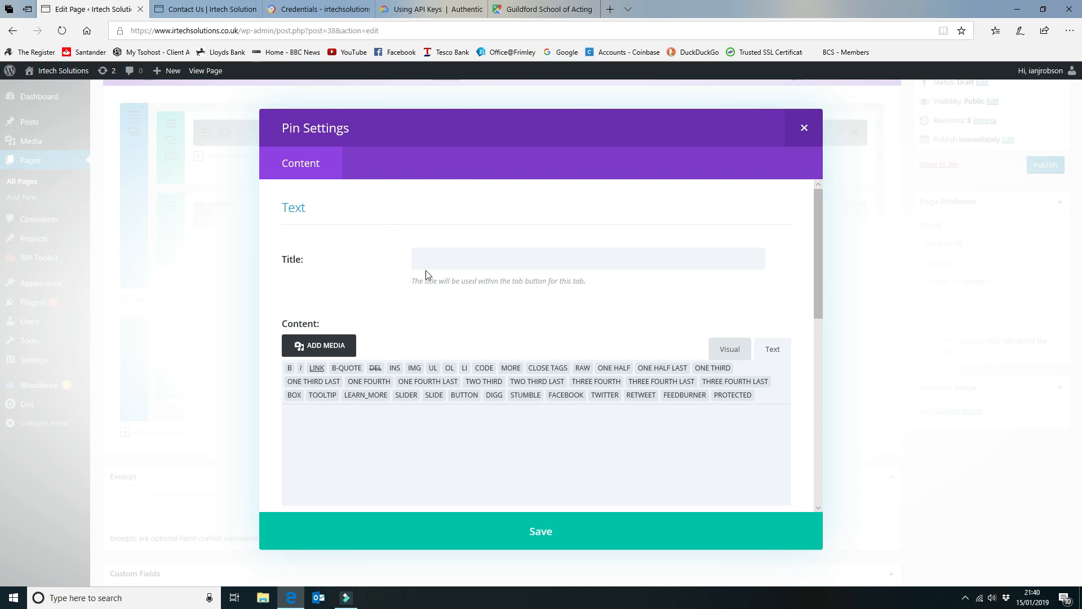
pyautogui.click(449, 260)
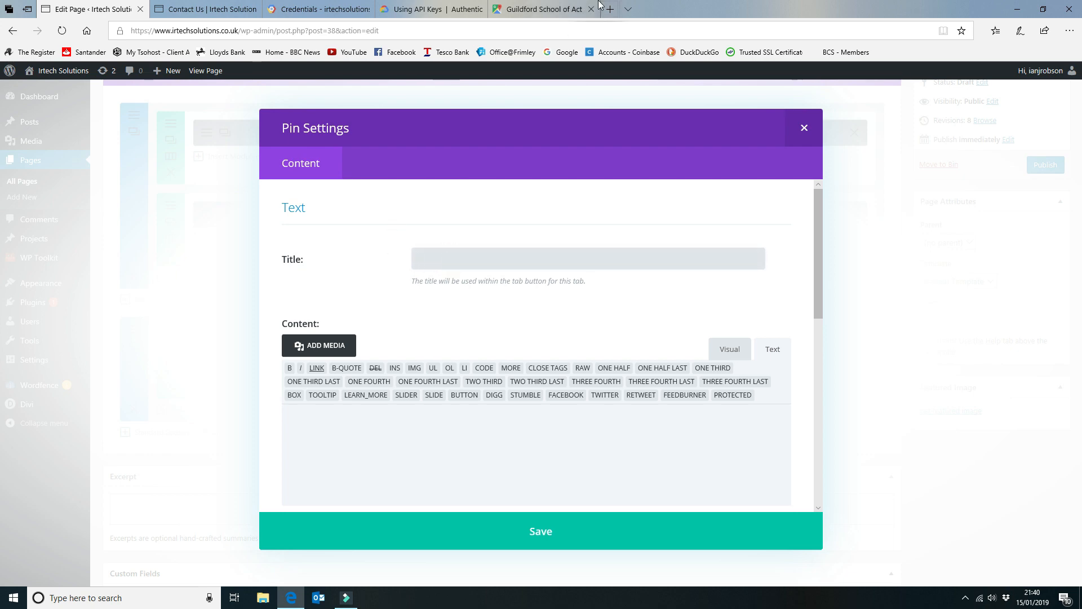
pyautogui.click(541, 9)
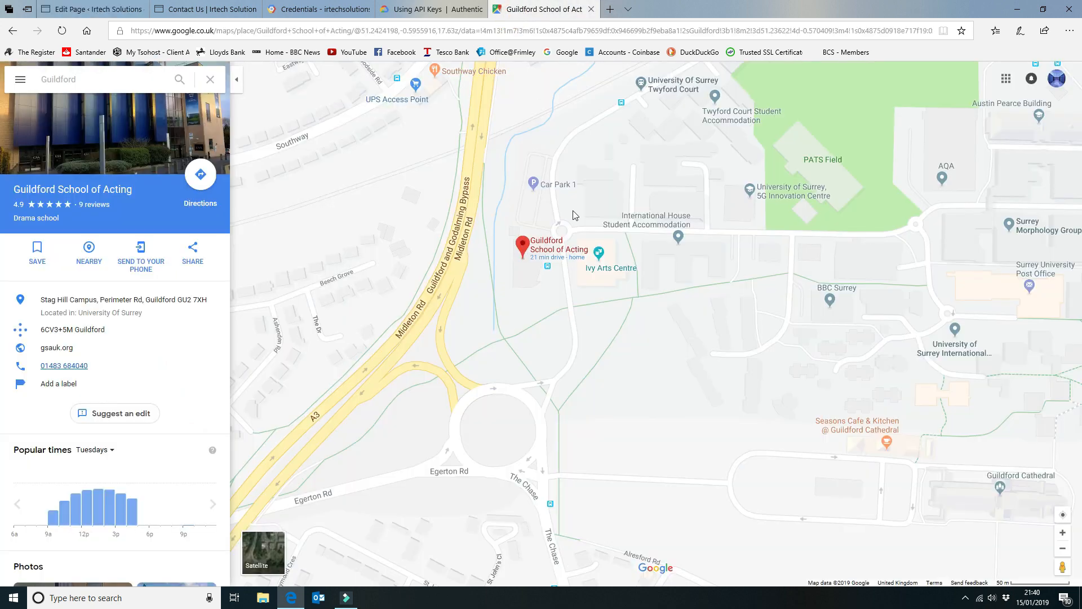
pyautogui.click(91, 9)
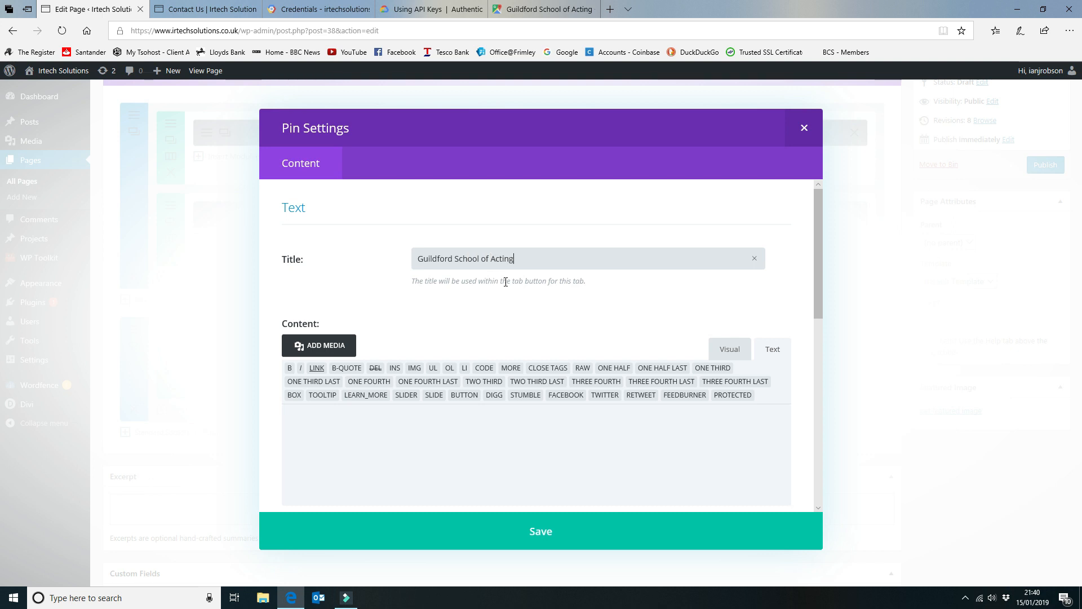
# - Copy the five-line postal address from the Contact Us preview into the pin's content, using the visual editor
pyautogui.click(725, 354)
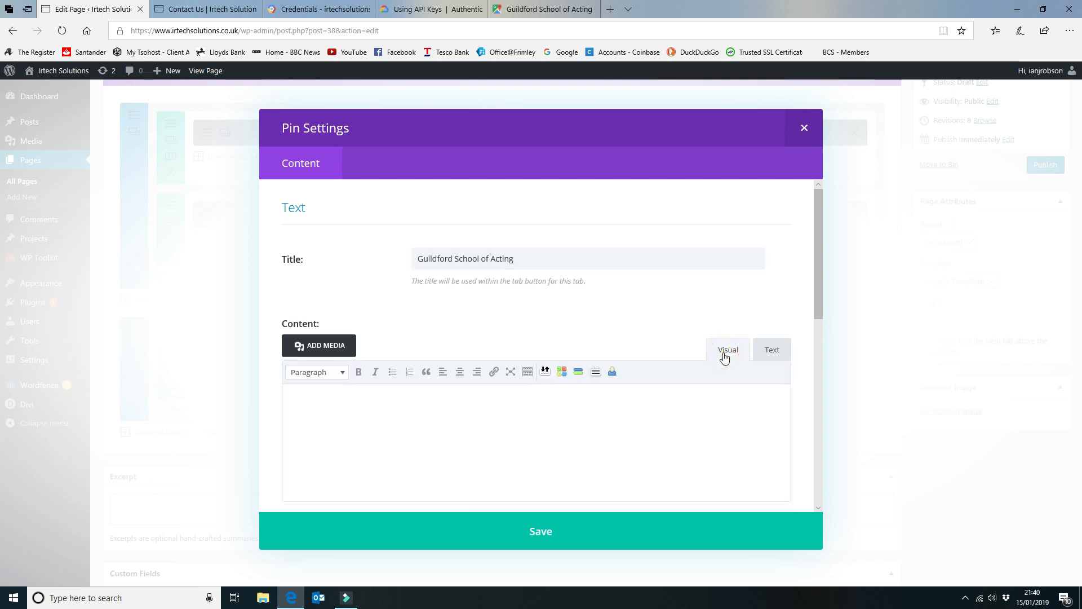
pyautogui.click(350, 396)
pyautogui.click(197, 9)
pyautogui.scroll(3, 647, 169)
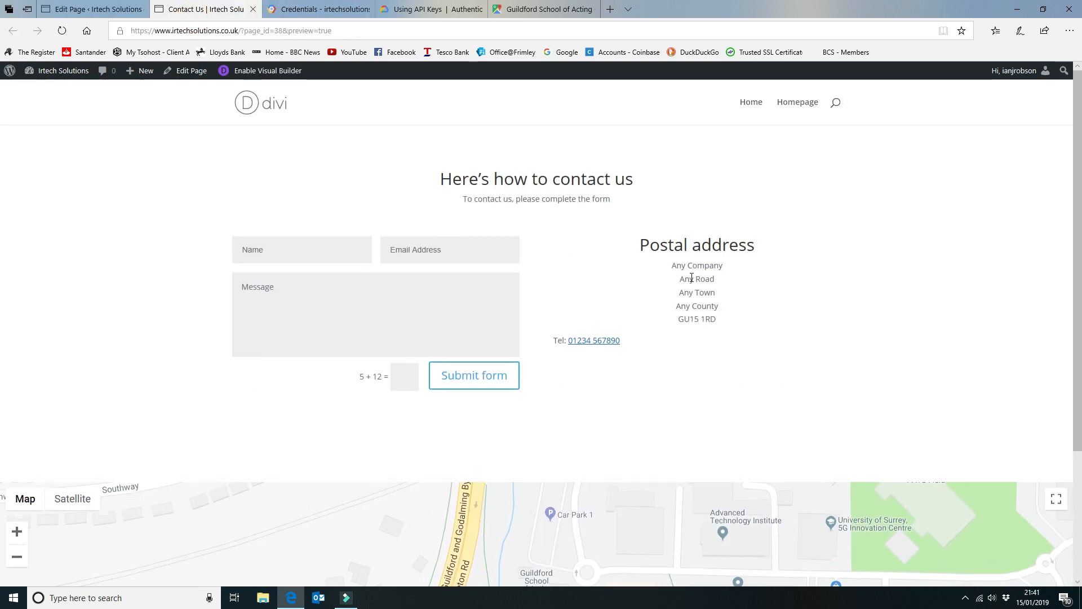
pyautogui.moveTo(674, 267); pyautogui.dragTo(719, 318)
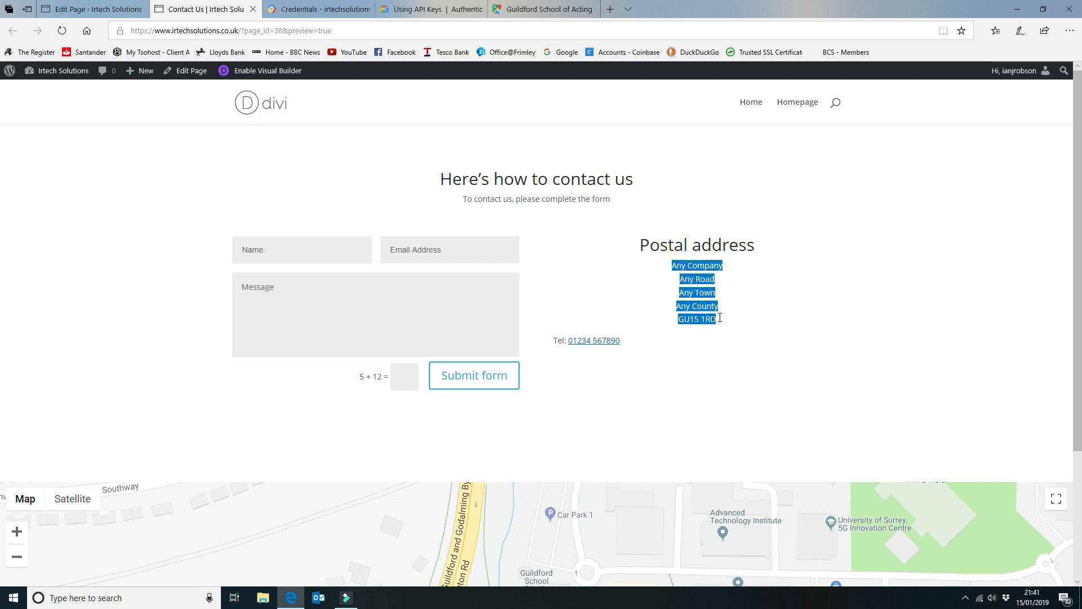
pyautogui.rightClick(691, 327)
pyautogui.click(720, 414)
pyautogui.click(99, 10)
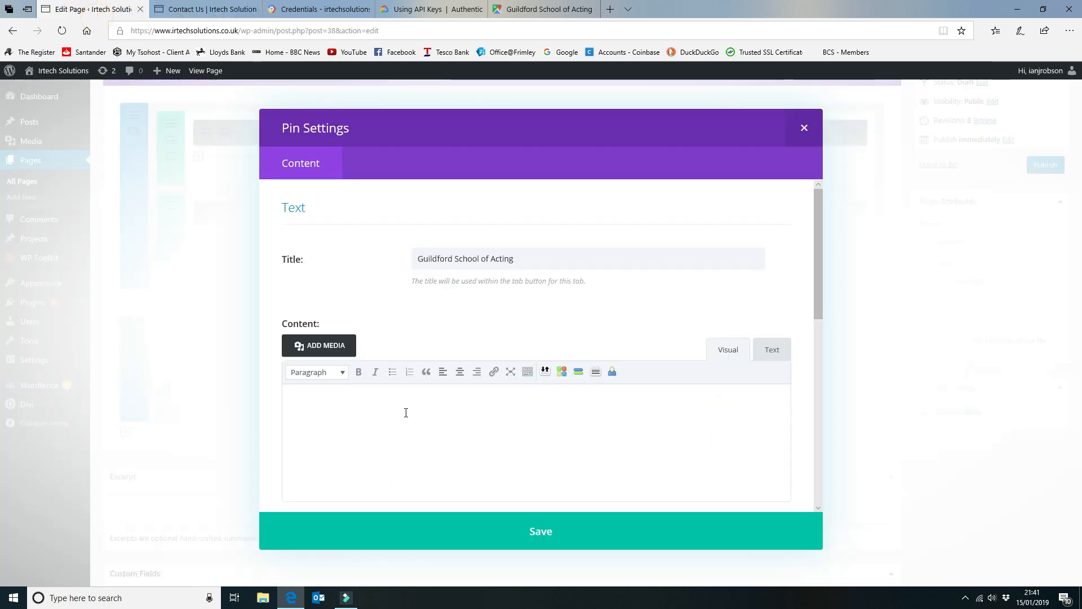
pyautogui.hotkey('ctrl', 'v')
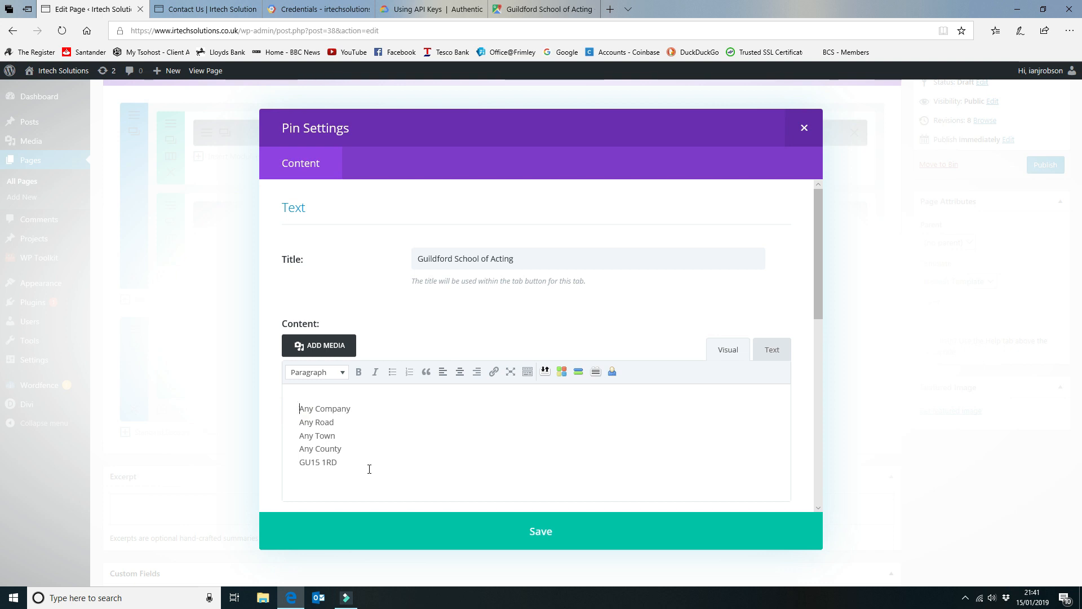
# - Add the telephone line copied from the Contact Us preview below the address in the pin's content
pyautogui.press('Return')
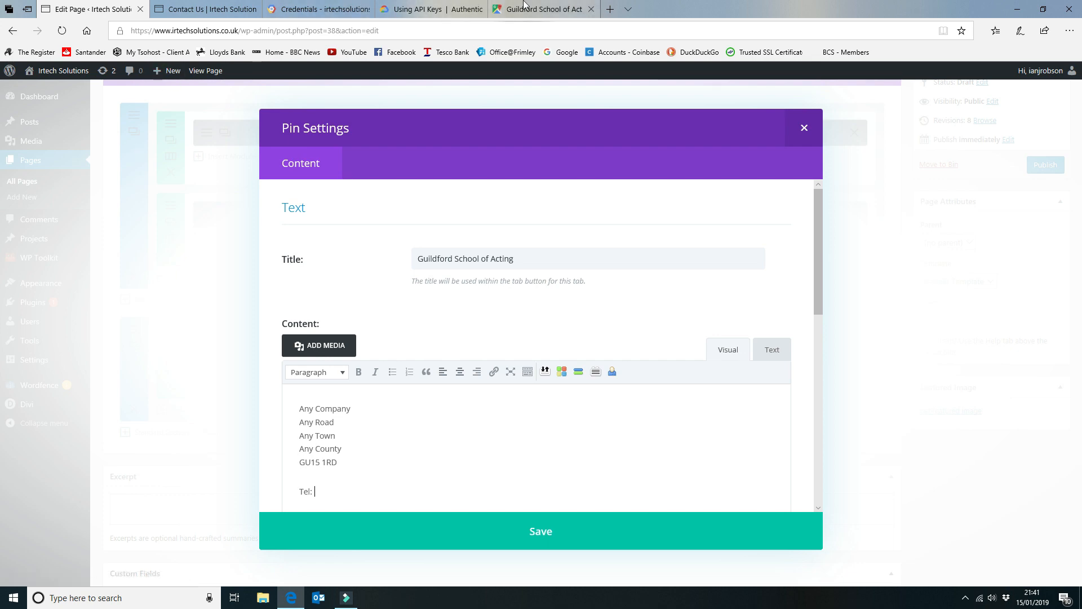
pyautogui.click(563, 9)
pyautogui.click(203, 9)
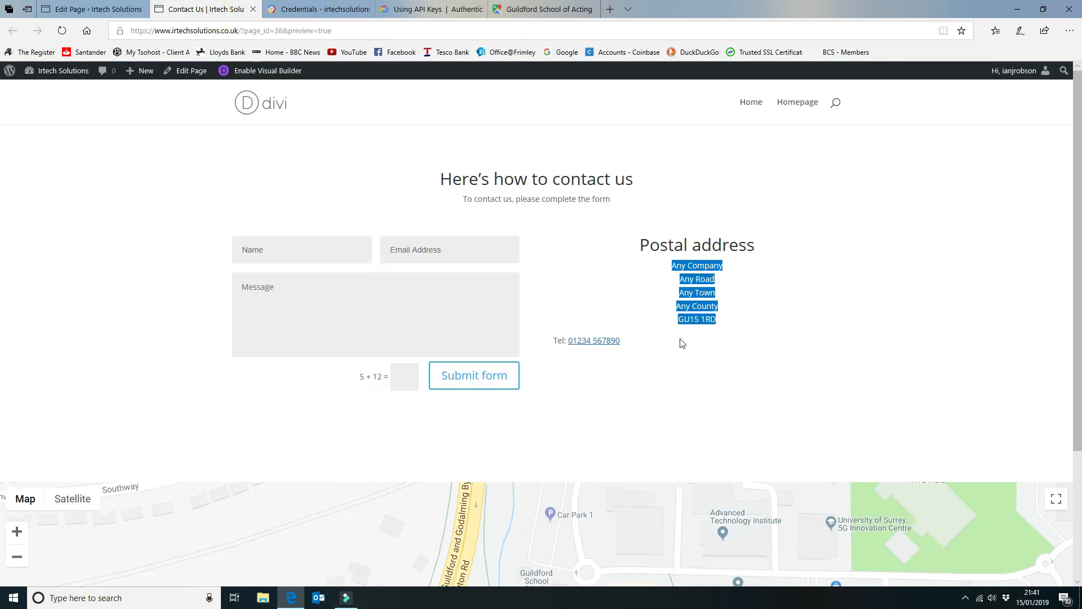
pyautogui.moveTo(632, 343); pyautogui.dragTo(560, 343)
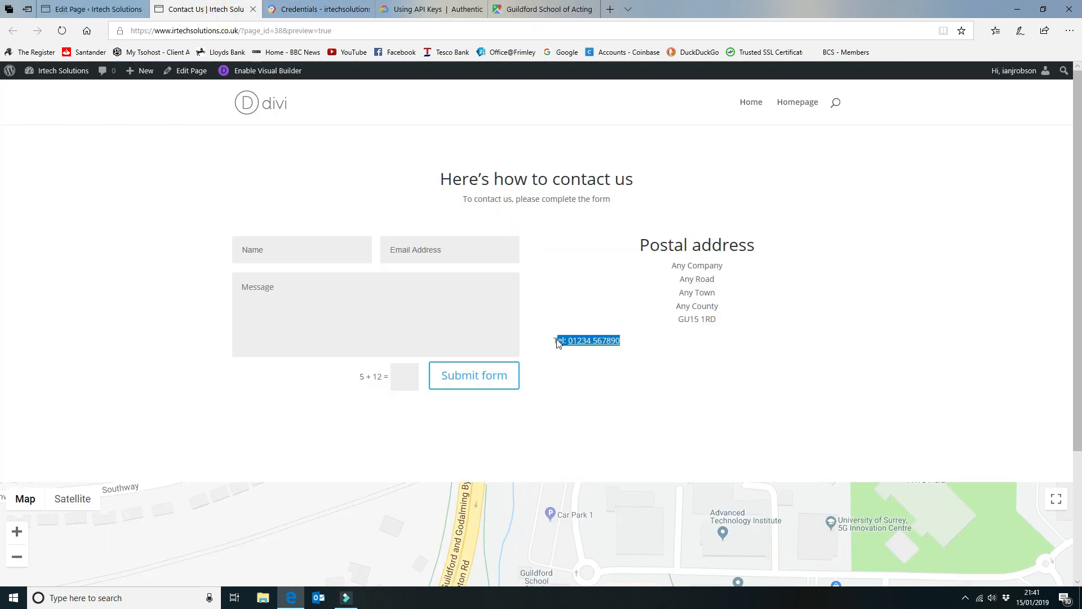
pyautogui.rightClick(556, 342)
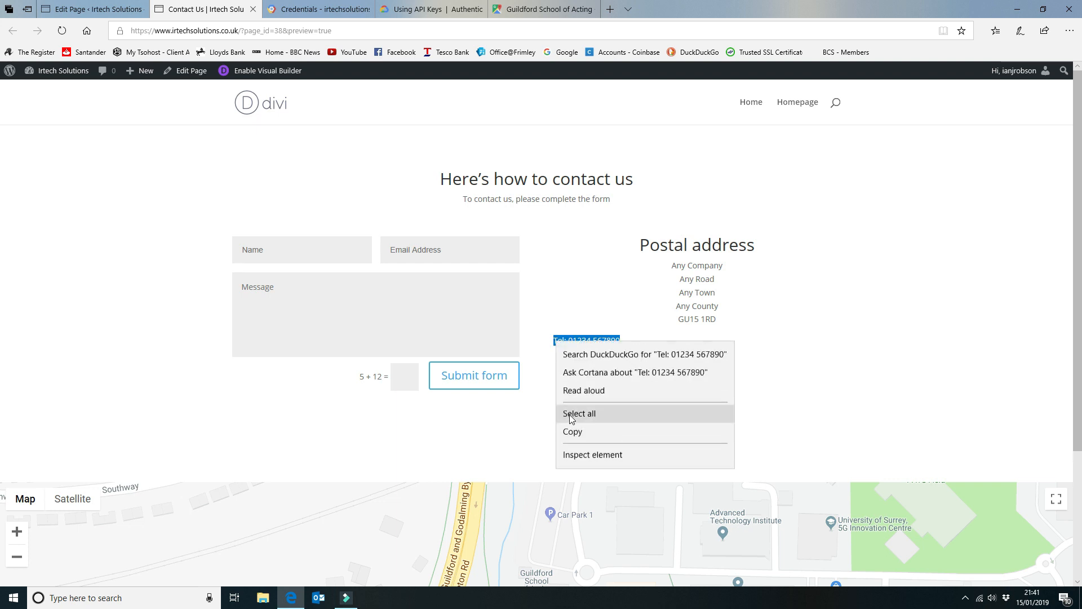
pyautogui.click(575, 430)
pyautogui.click(110, 13)
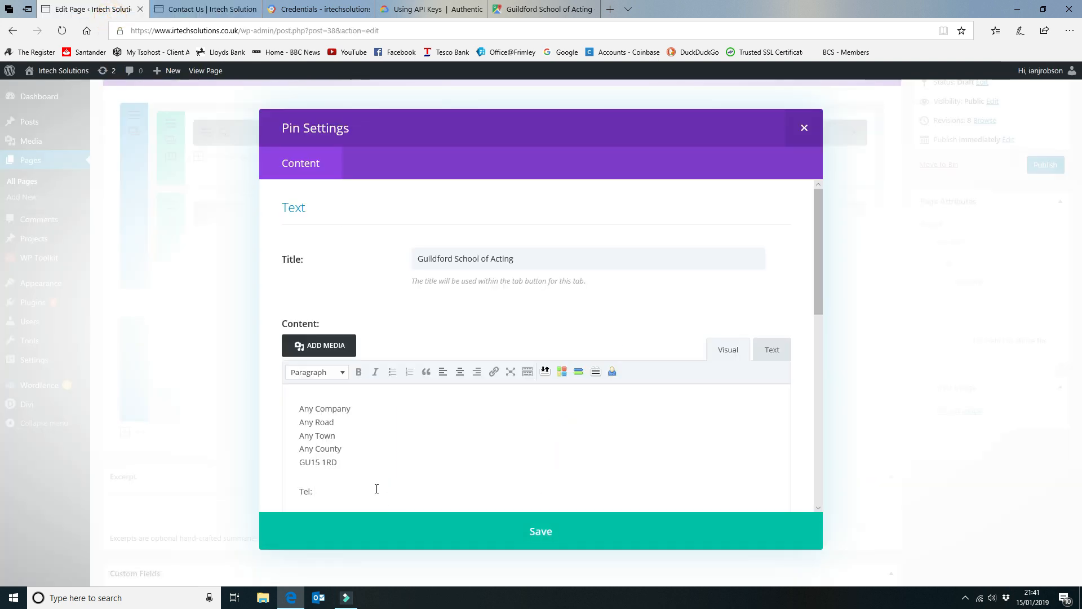
pyautogui.moveTo(324, 484); pyautogui.dragTo(285, 491)
pyautogui.hotkey('ctrl', 'v')
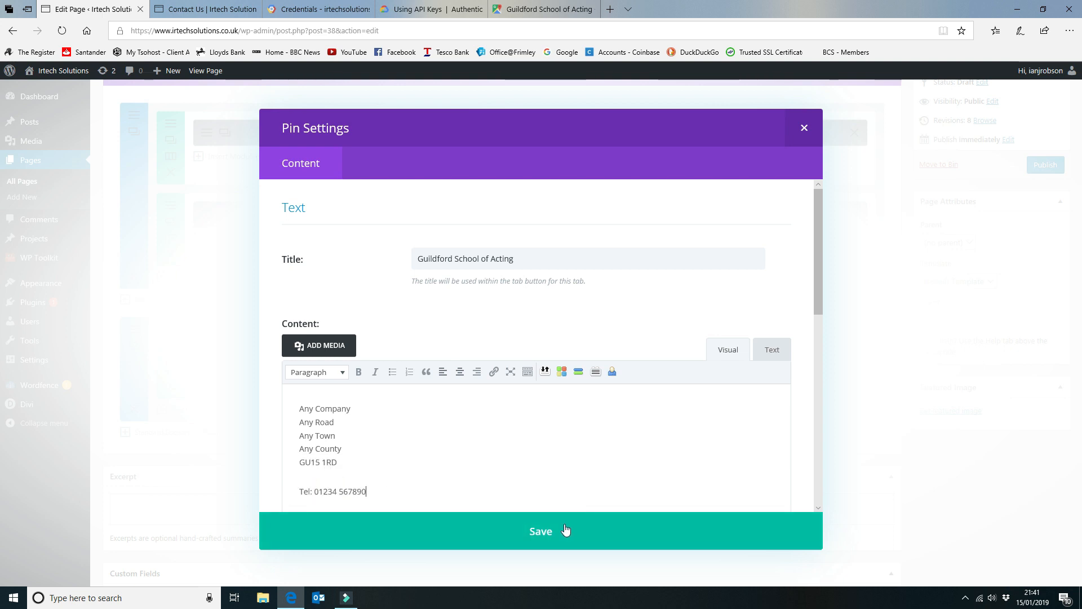
# - Set the pin to show details by default and locate it using the plus code "6CV3+5M Guildford" from Google Maps
pyautogui.scroll(-5, 560, 434)
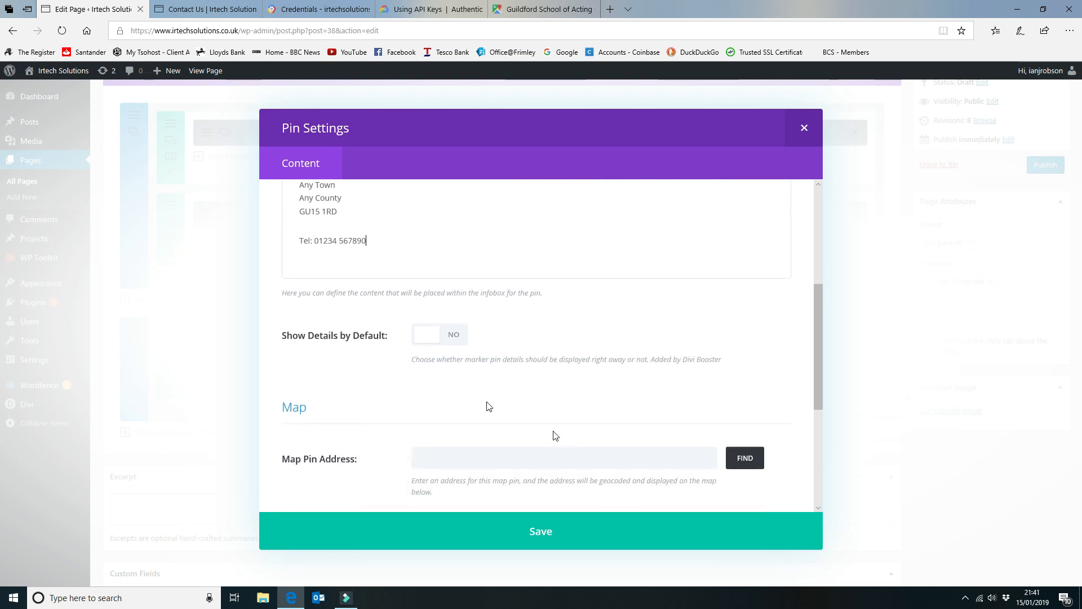
pyautogui.click(452, 337)
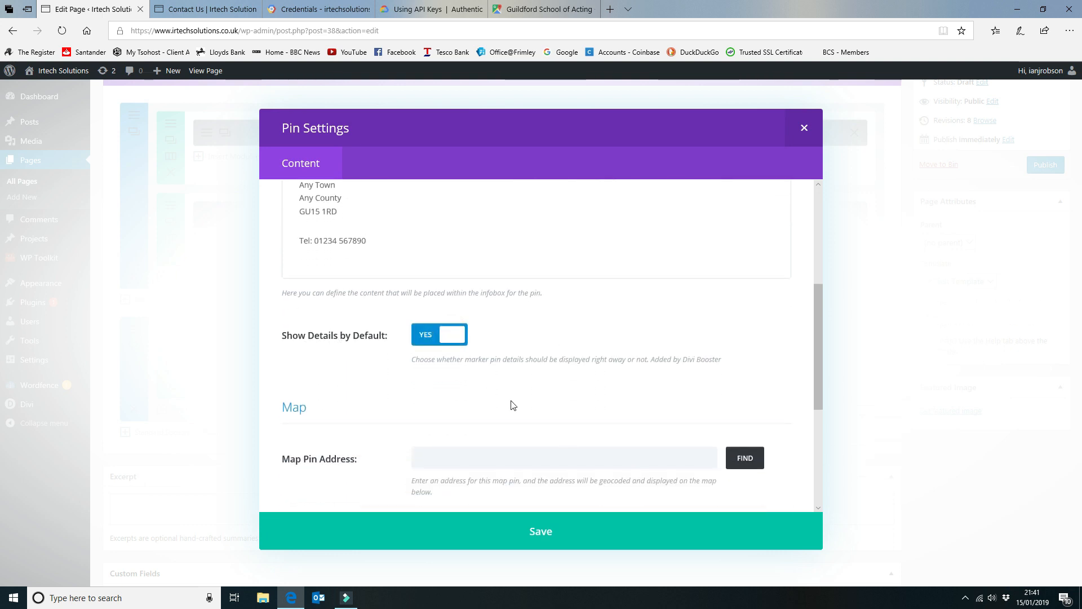
pyautogui.scroll(-2, 510, 402)
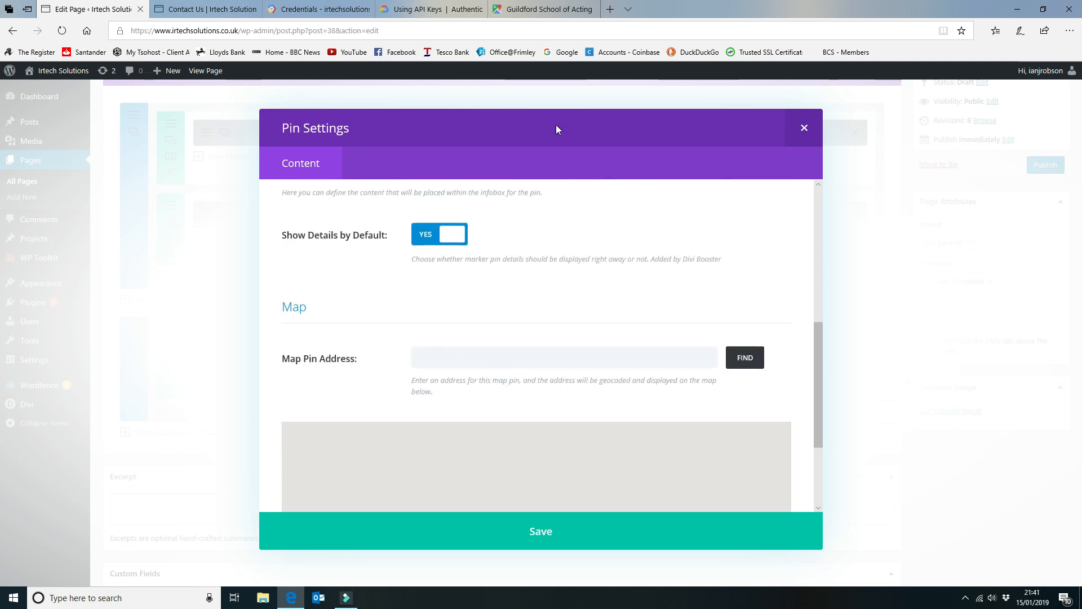
pyautogui.click(561, 9)
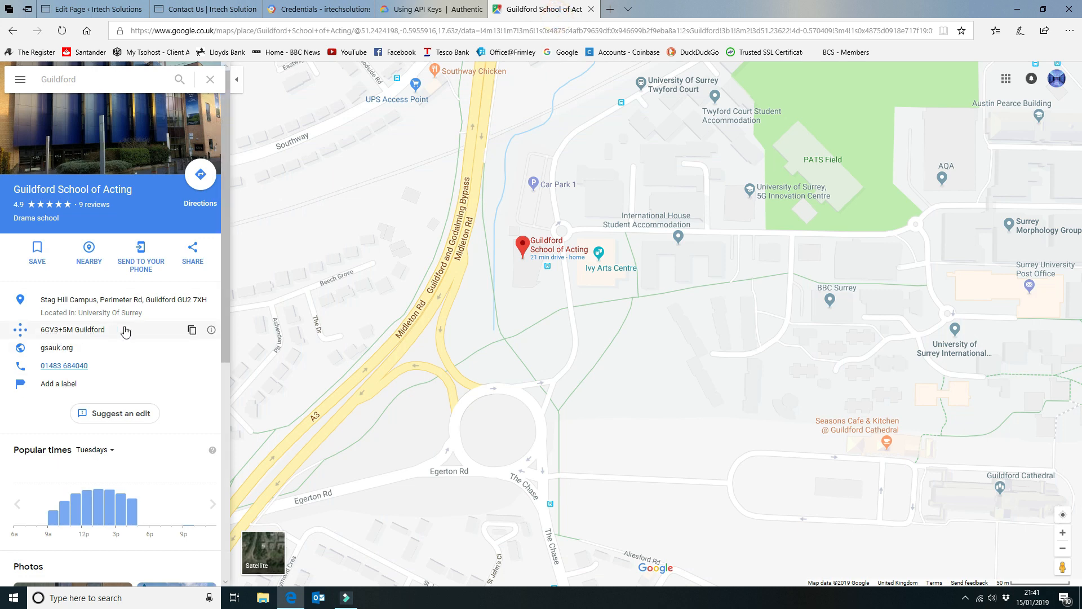
pyautogui.click(192, 331)
pyautogui.click(93, 9)
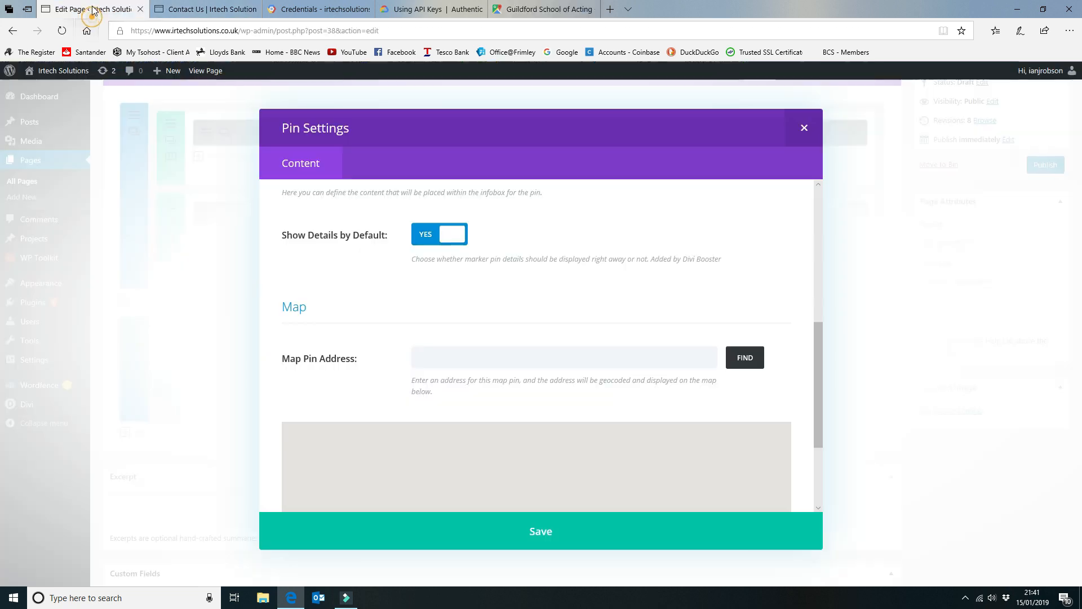
pyautogui.click(457, 358)
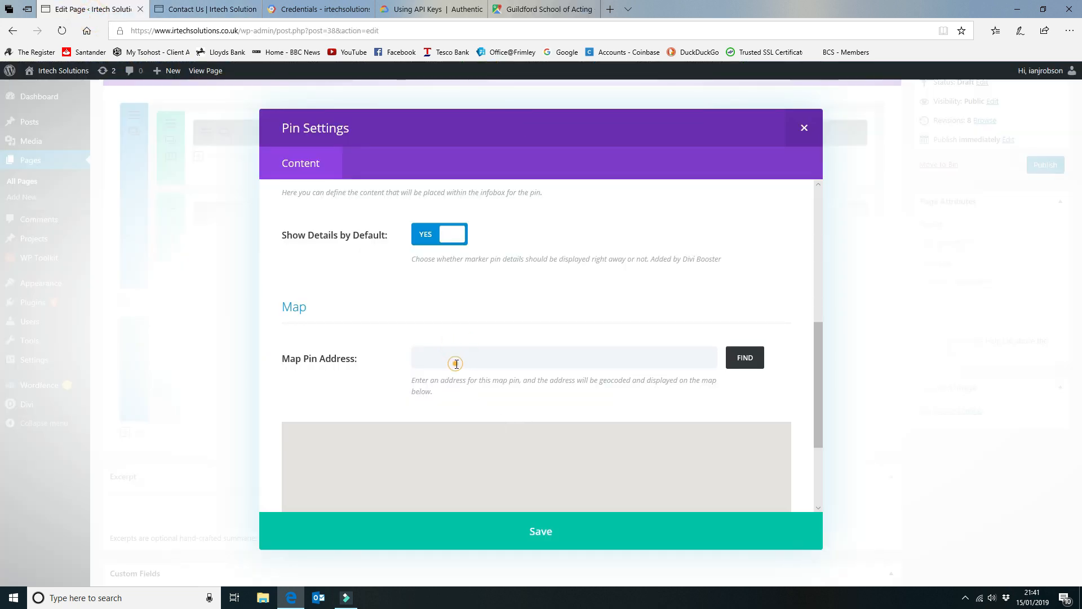
pyautogui.hotkey('ctrl', 'v')
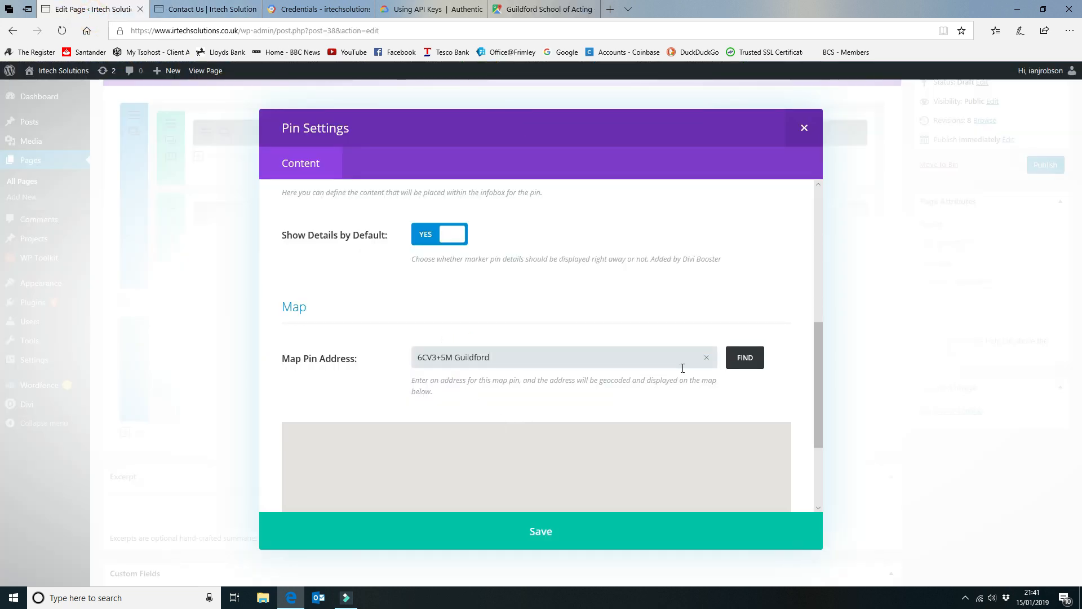
pyautogui.click(747, 357)
pyautogui.moveTo(817, 349); pyautogui.dragTo(817, 405)
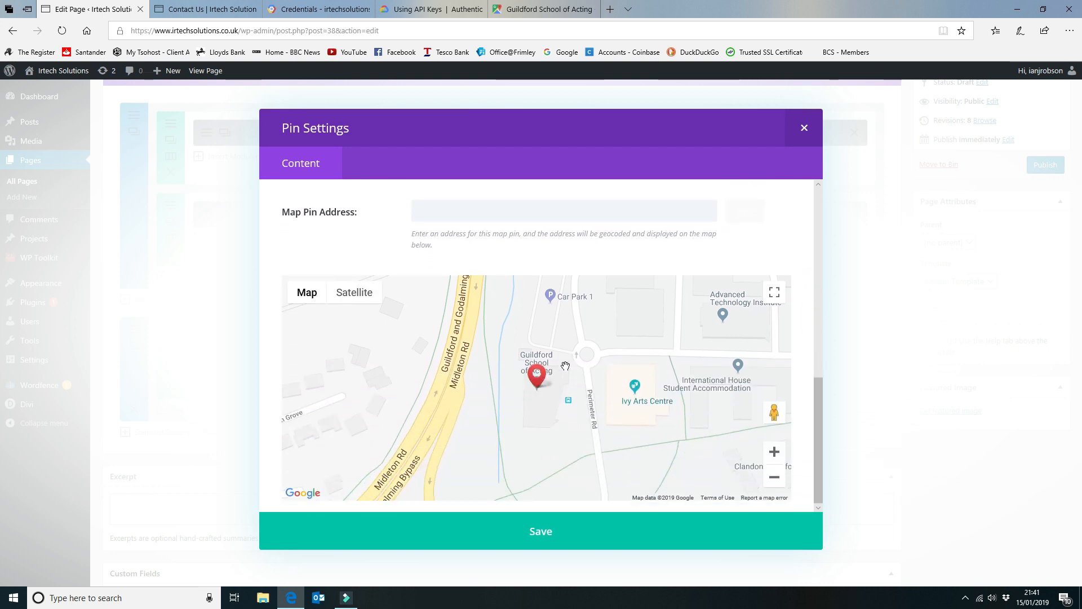
# - Nudge the pin marker slightly on the Guildford School of Acting building, and save the pin and the Map module
pyautogui.click(563, 532)
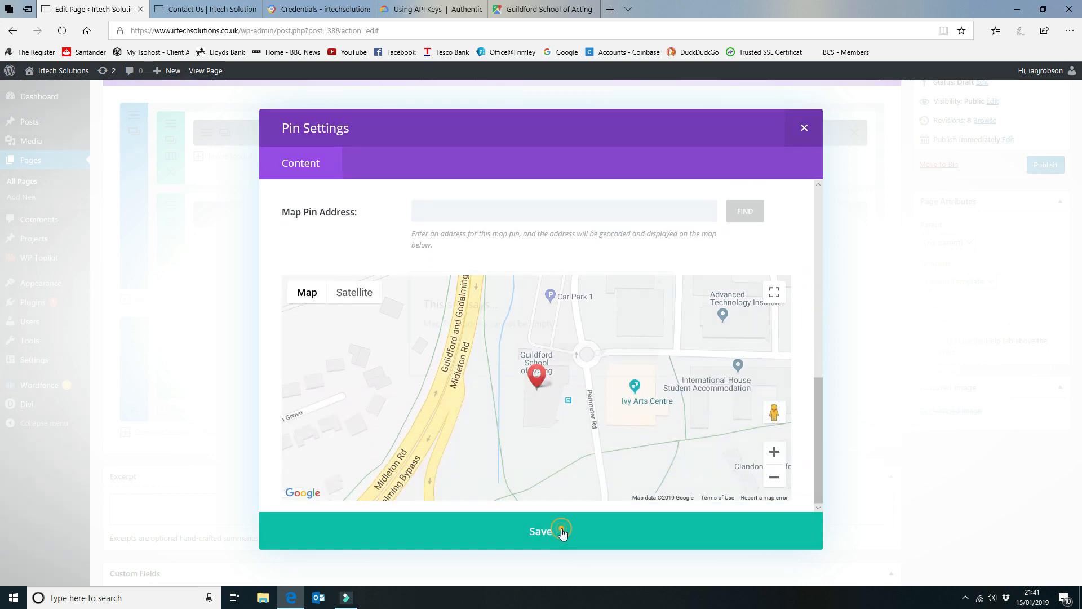
pyautogui.click(591, 356)
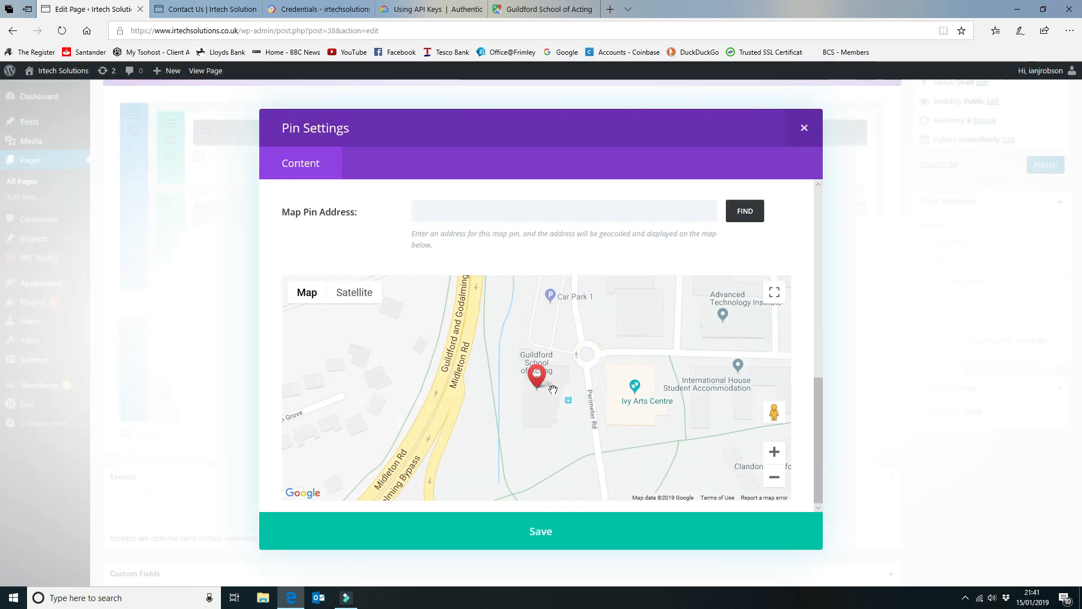
pyautogui.scroll(10, 530, 279)
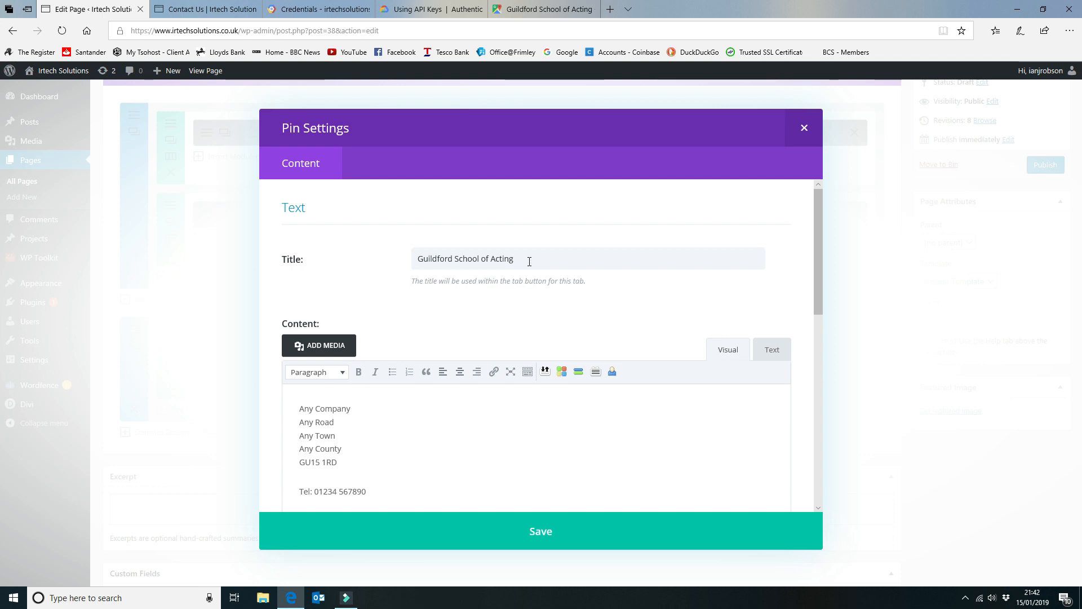
pyautogui.scroll(-10, 529, 261)
pyautogui.moveTo(535, 391)
pyautogui.mouseDown()
pyautogui.moveTo(545, 386)
pyautogui.moveTo(537, 393)
pyautogui.mouseUp()
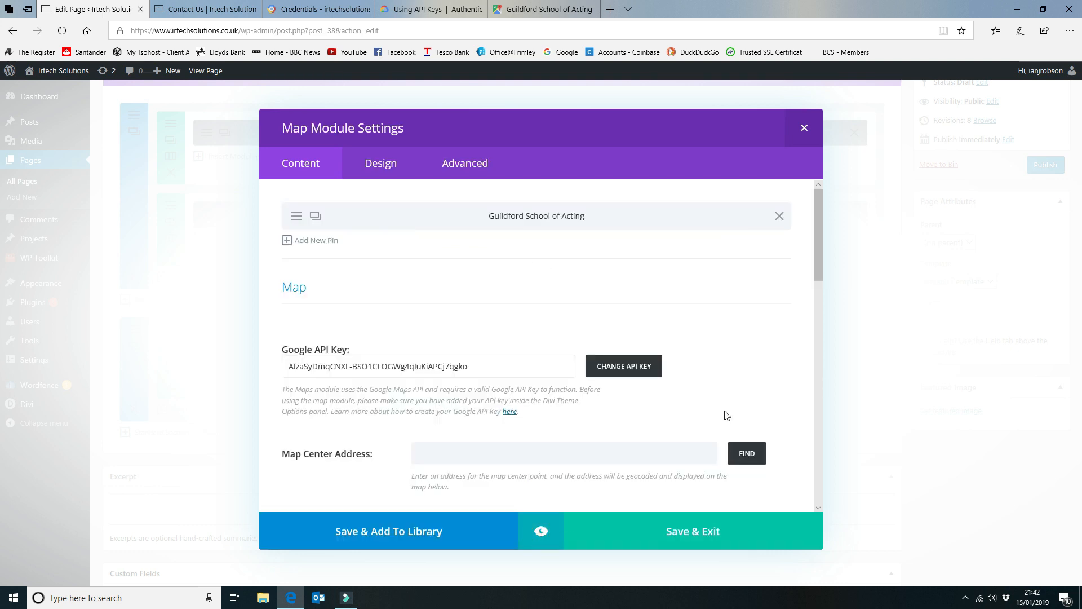
pyautogui.click(671, 531)
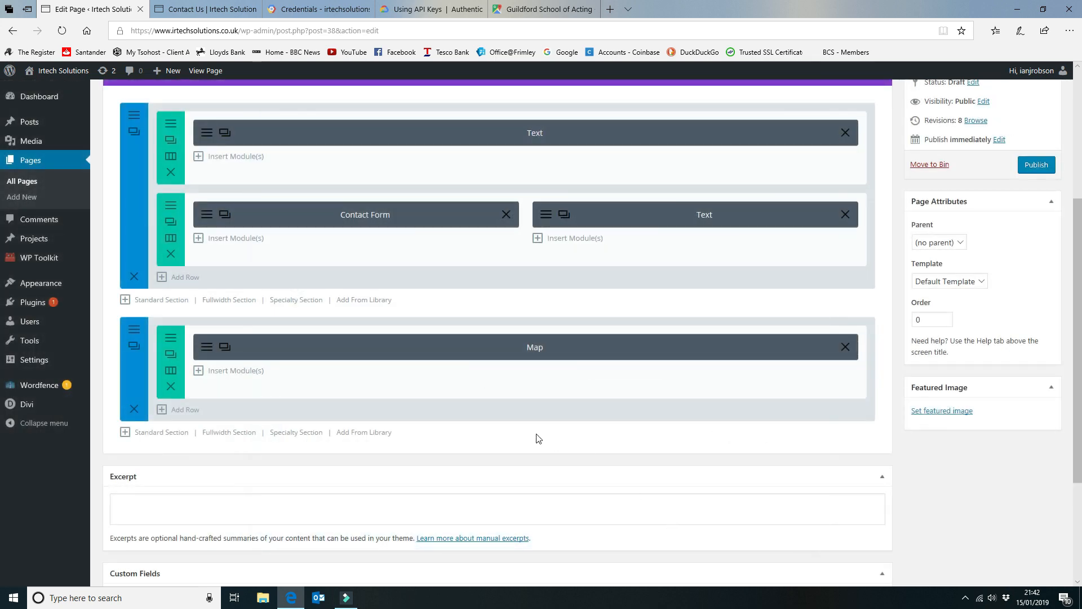
# - Save the page as a draft and check the map pin's info box and the telephone line's alignment in the reloaded preview
pyautogui.scroll(2, 946, 247)
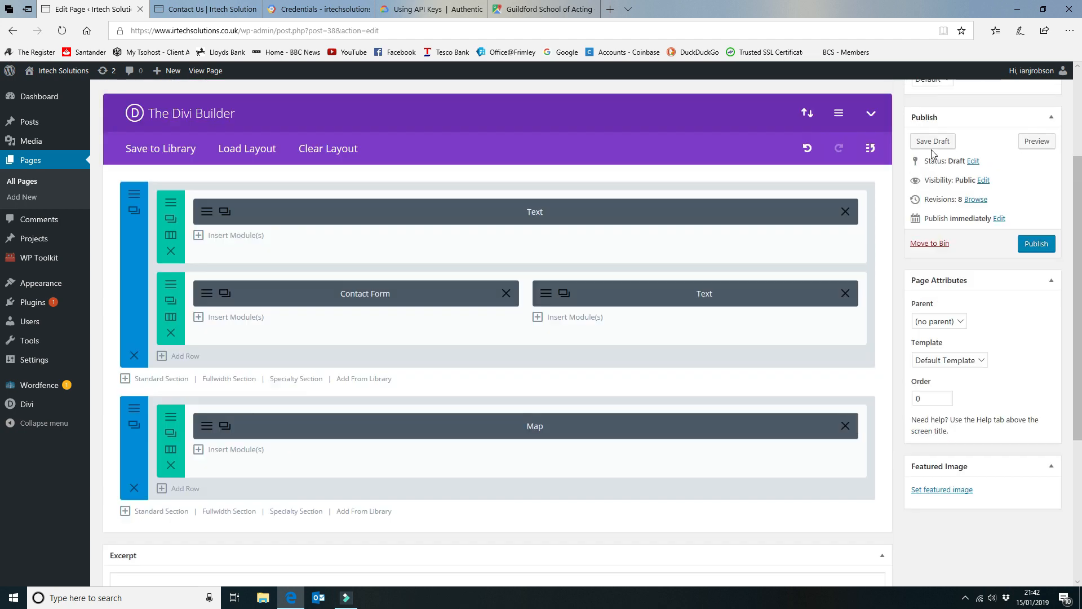
pyautogui.click(933, 141)
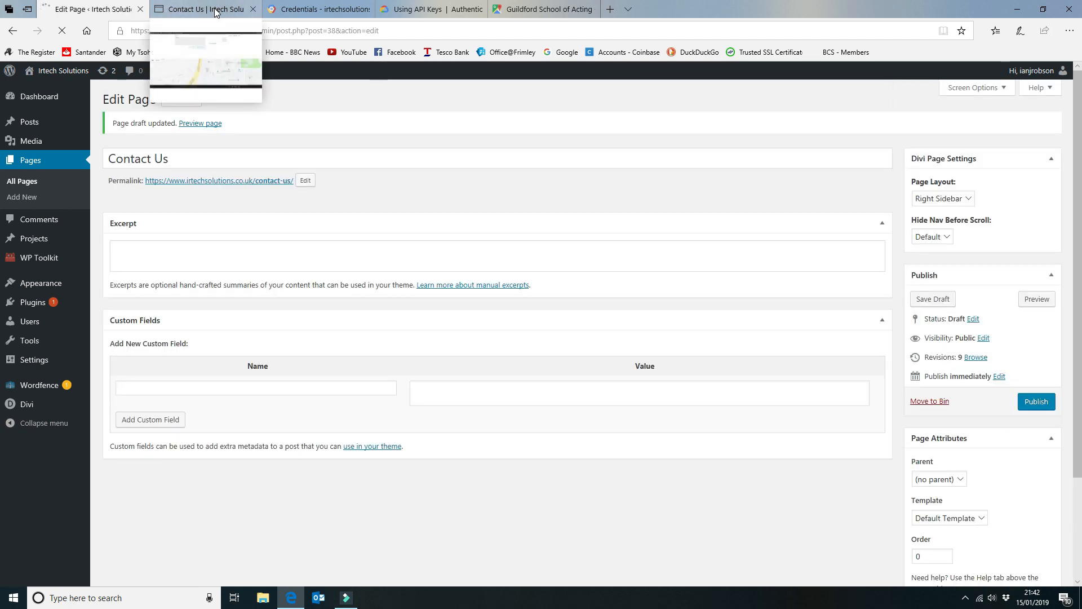
pyautogui.click(215, 10)
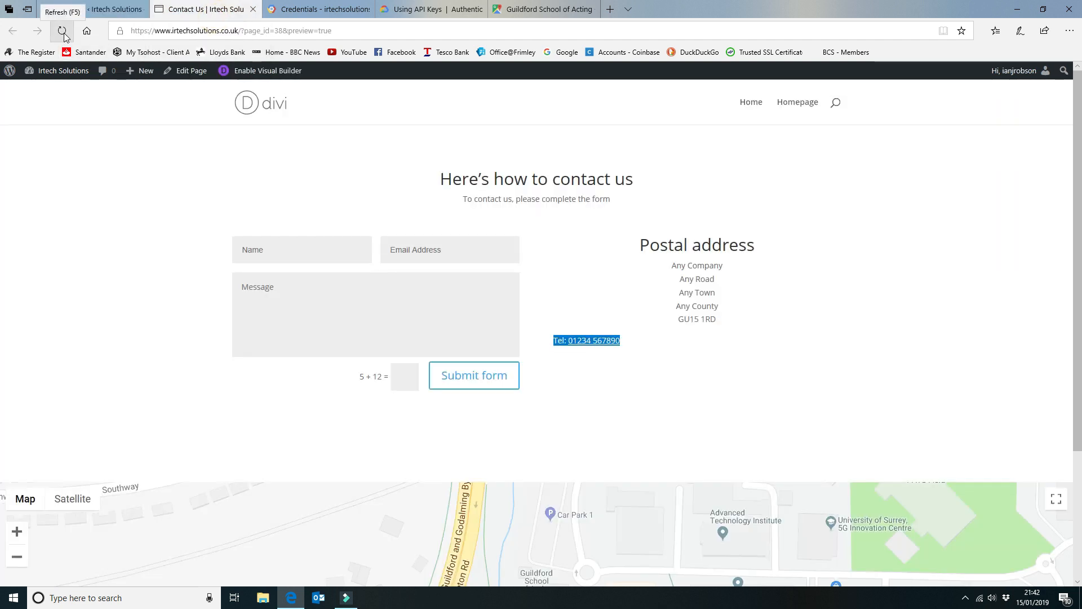
pyautogui.click(63, 32)
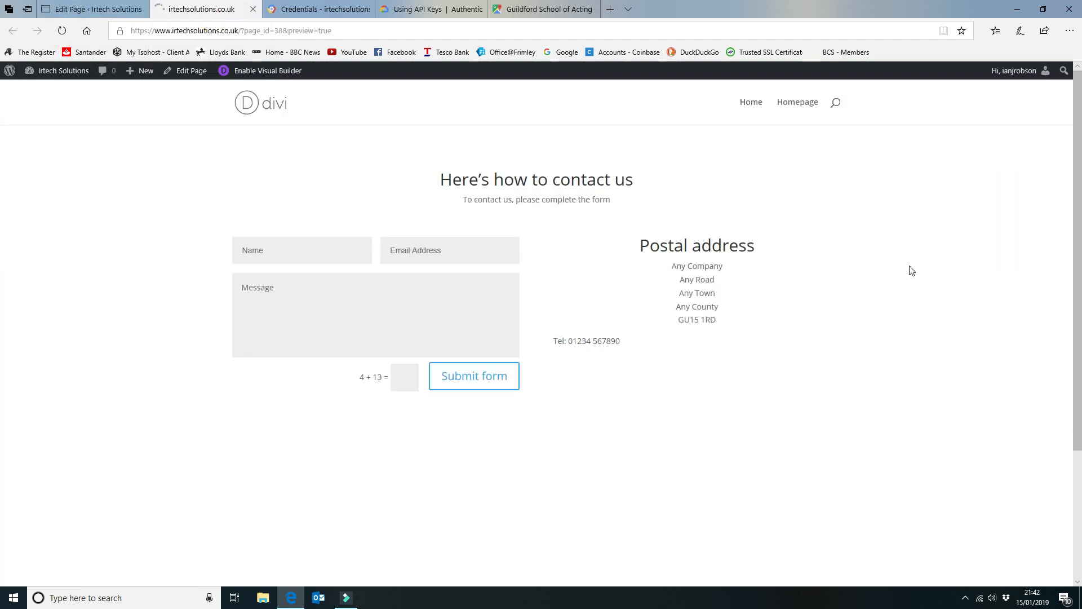
pyautogui.scroll(-4, 902, 255)
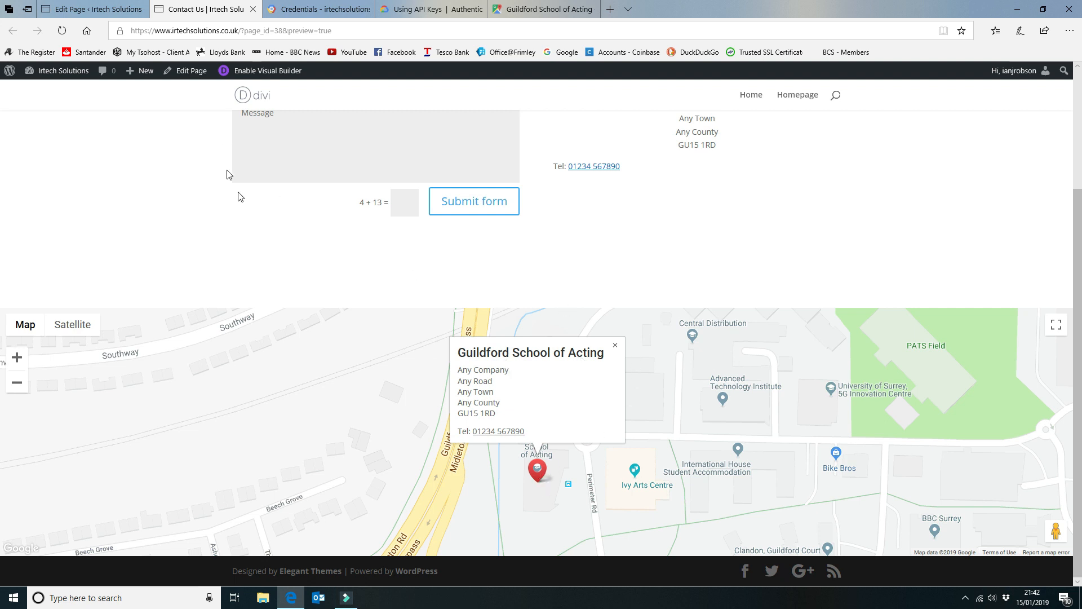
pyautogui.scroll(3, 277, 267)
pyautogui.moveTo(548, 339); pyautogui.dragTo(628, 340)
pyautogui.click(633, 346)
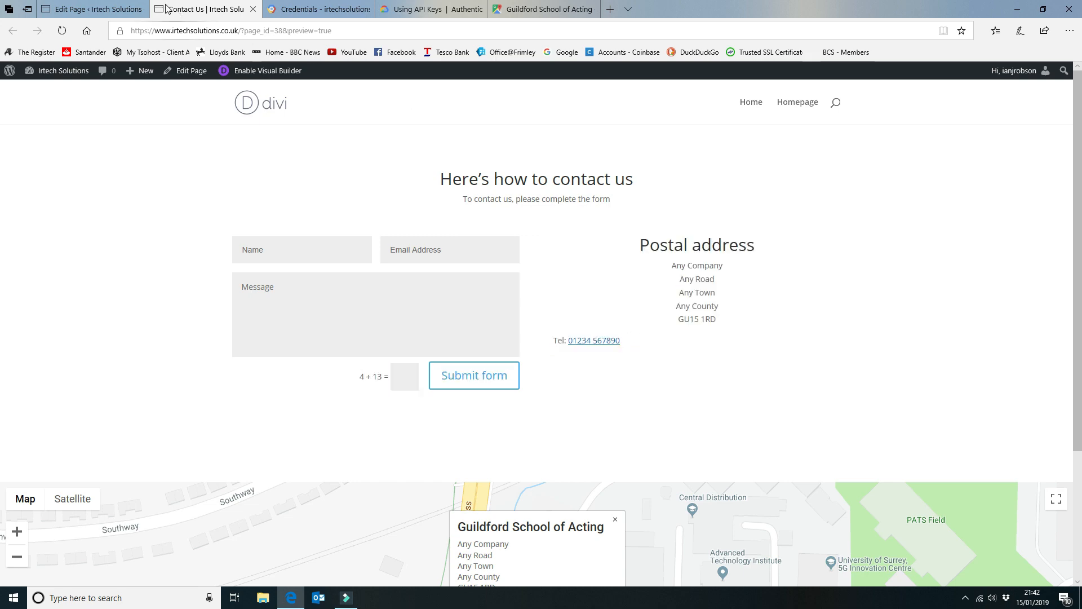
# - Centre the telephone line in the text module that holds the postal address
pyautogui.click(102, 6)
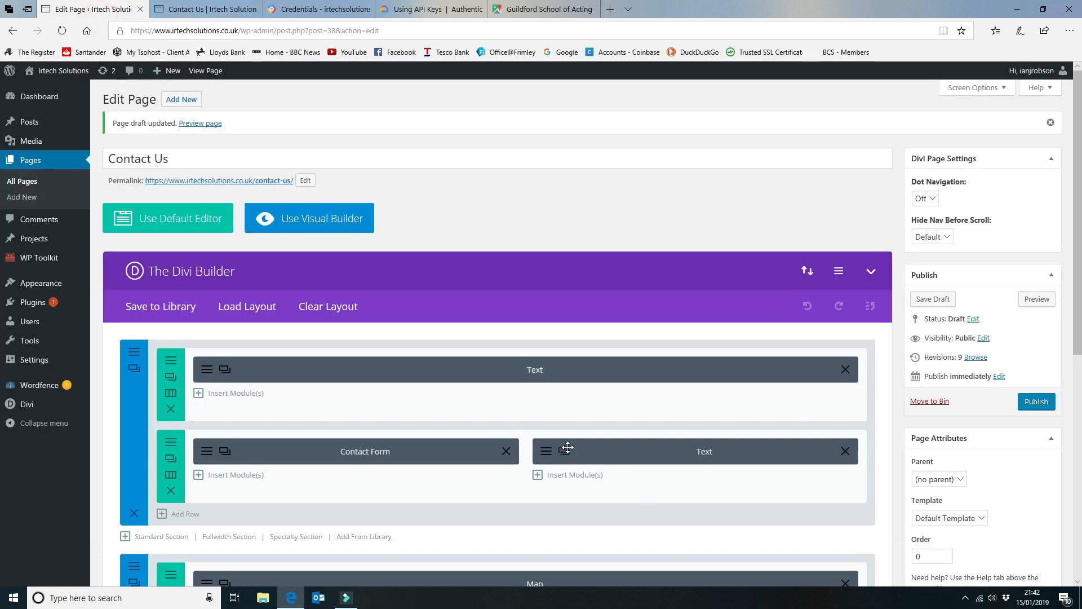
pyautogui.scroll(-5, 568, 447)
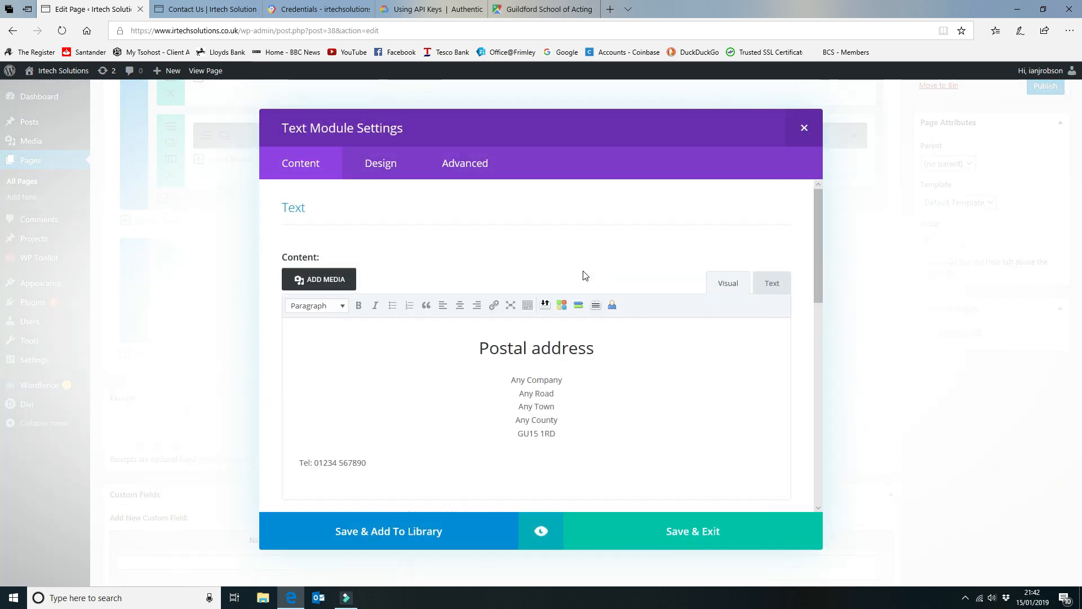
pyautogui.click(297, 462)
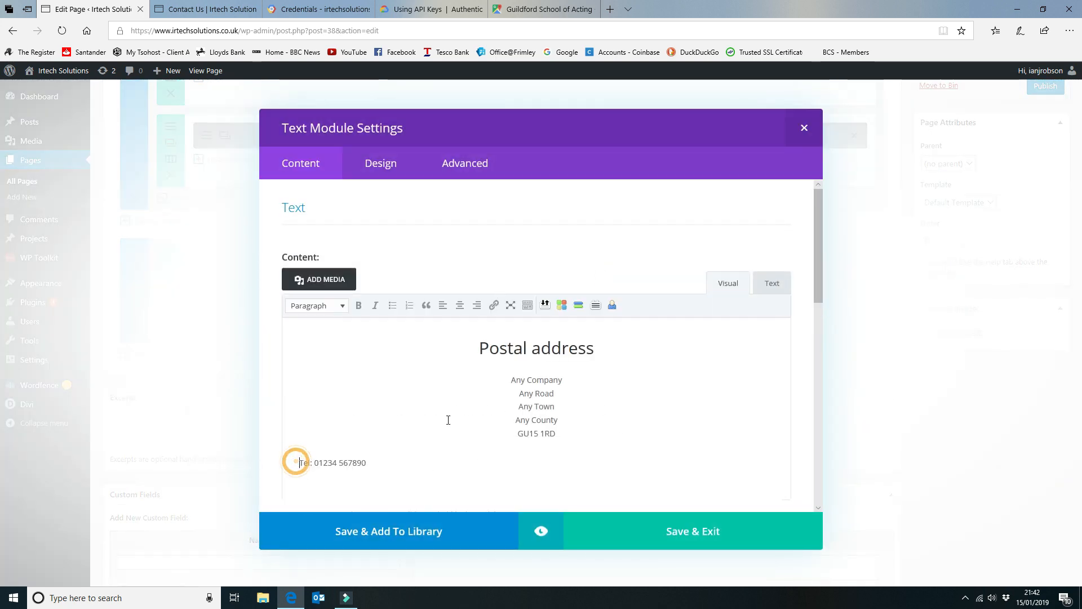
pyautogui.click(460, 305)
# - Set the address text module's admin label to "Postal Address" and save the module
pyautogui.scroll(-10, 643, 320)
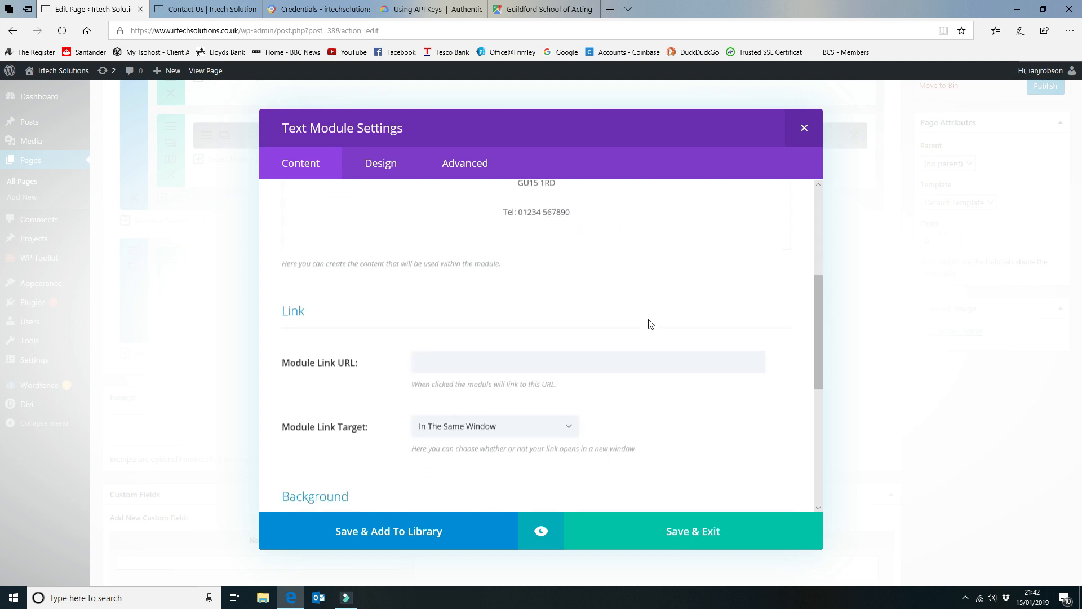
pyautogui.click(469, 474)
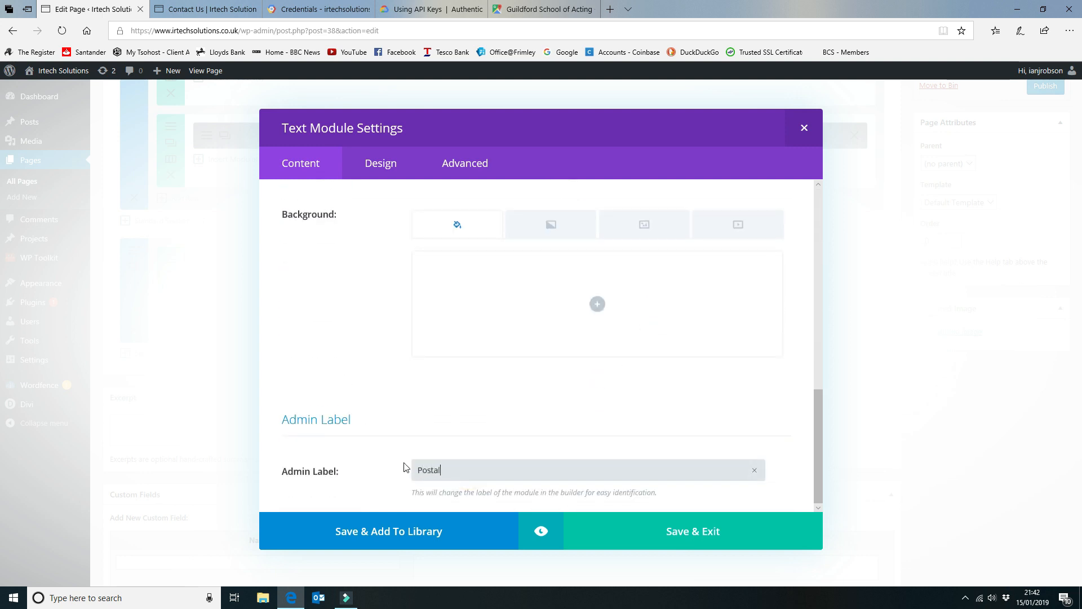
pyautogui.write('Postal Address')
pyautogui.click(686, 536)
# - Save the page as a draft and look over the address block, form and map in the Contact Us preview
pyautogui.scroll(5, 622, 360)
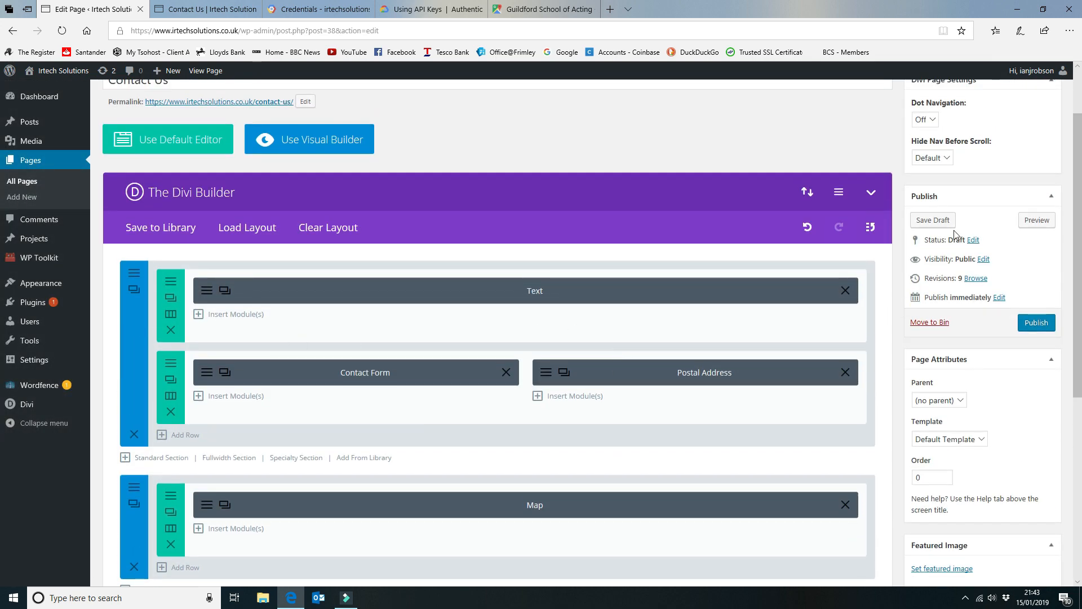
pyautogui.click(949, 220)
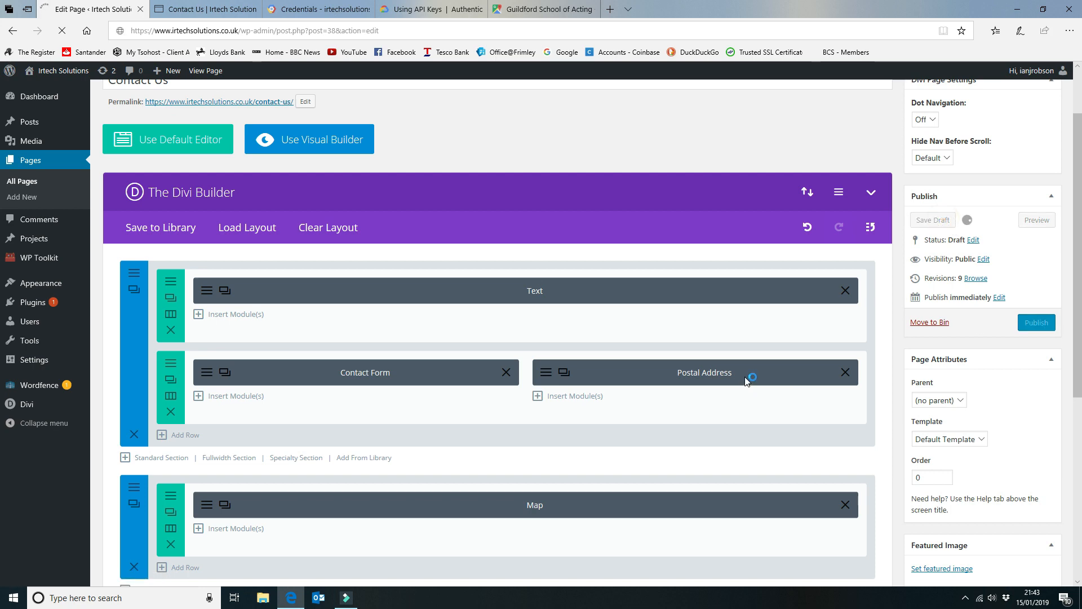
pyautogui.click(198, 9)
pyautogui.scroll(-2, 627, 160)
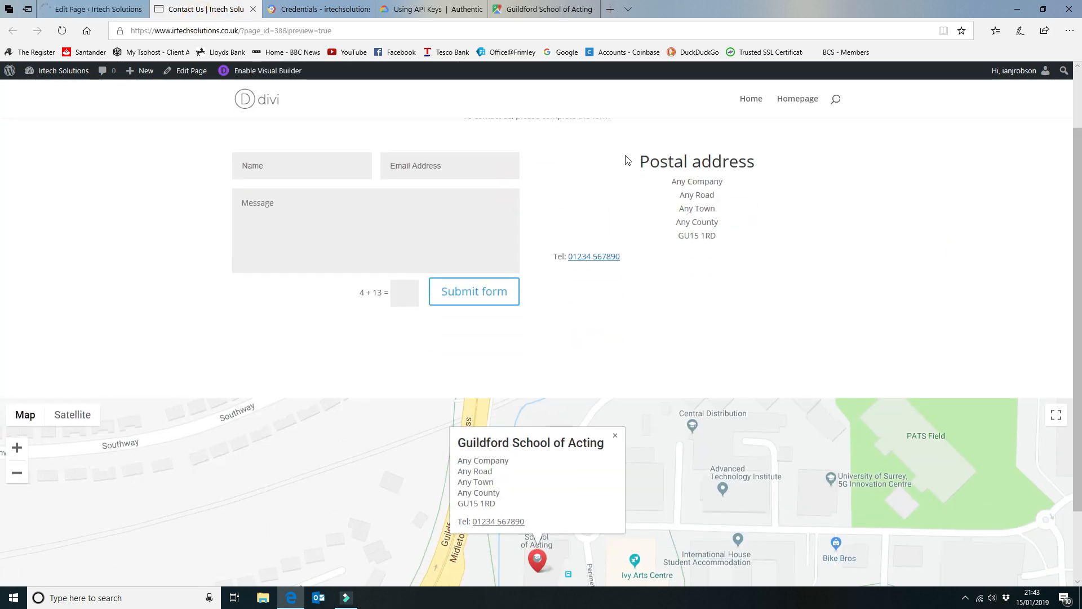
pyautogui.scroll(1, 625, 159)
pyautogui.scroll(-3, 625, 158)
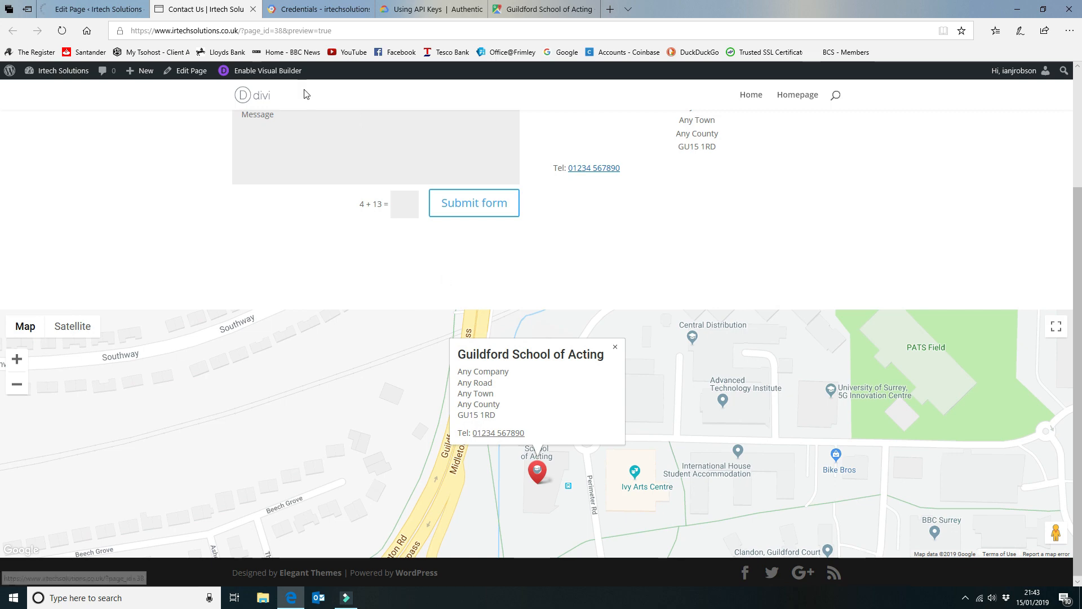
# - Insert a Divider module in the map's row with a divider weight of 2, and save it
pyautogui.click(101, 9)
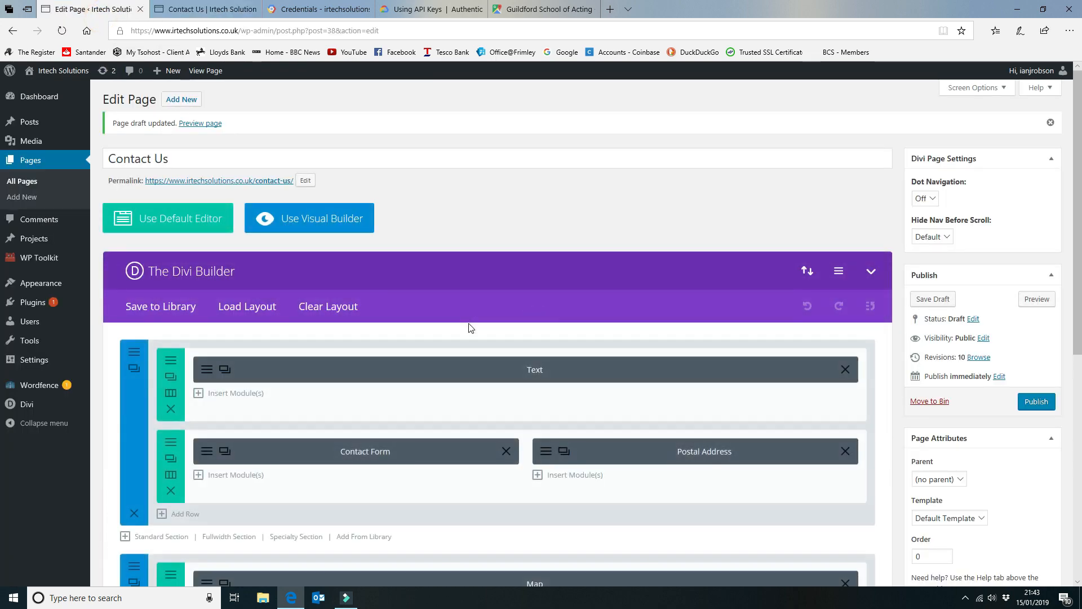
pyautogui.scroll(-3, 472, 328)
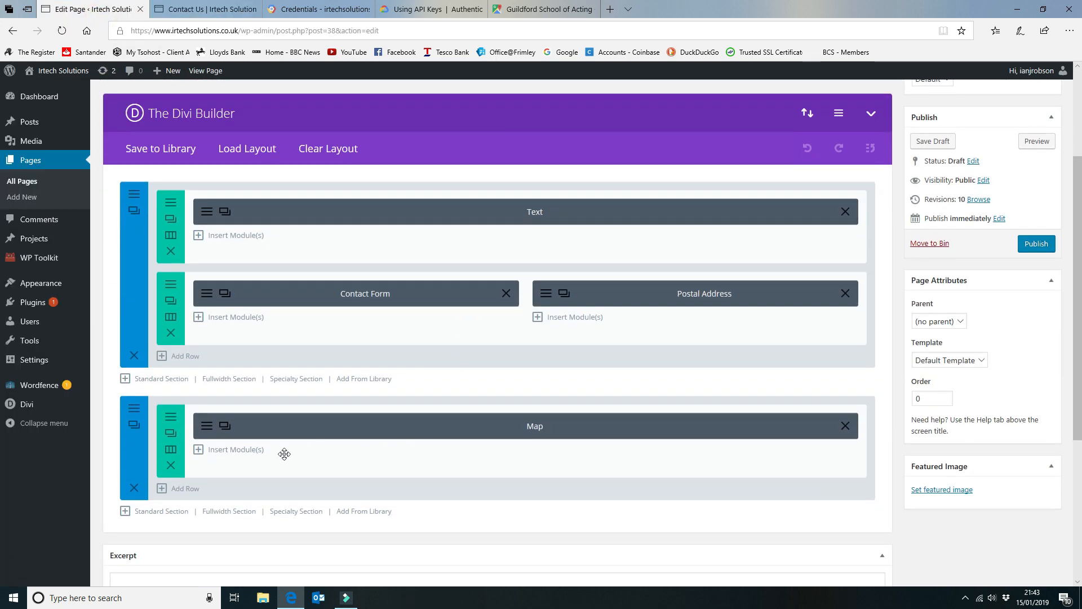
pyautogui.click(231, 449)
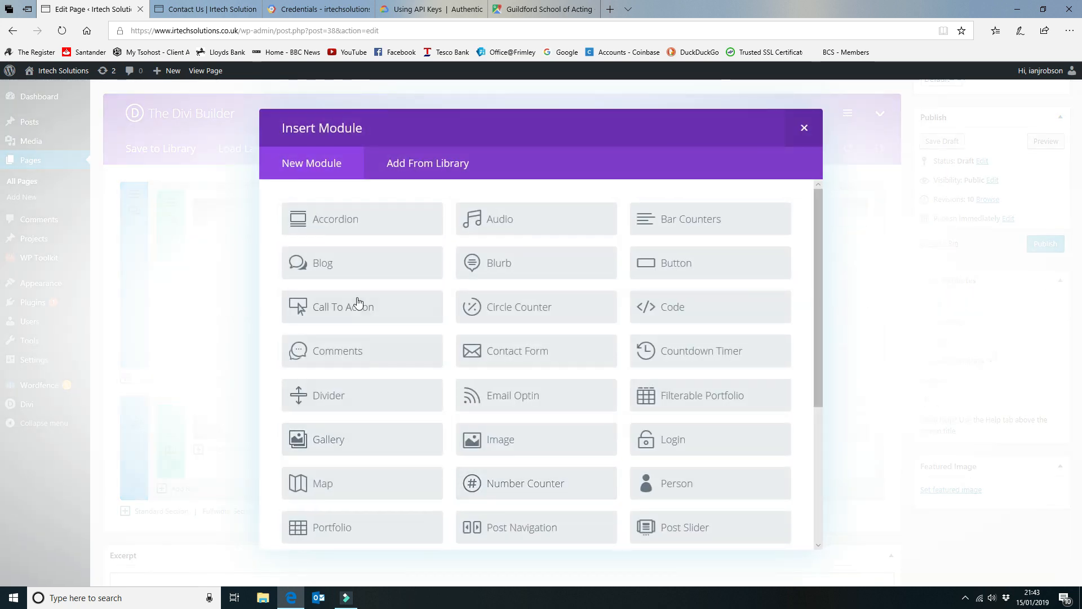
pyautogui.click(333, 397)
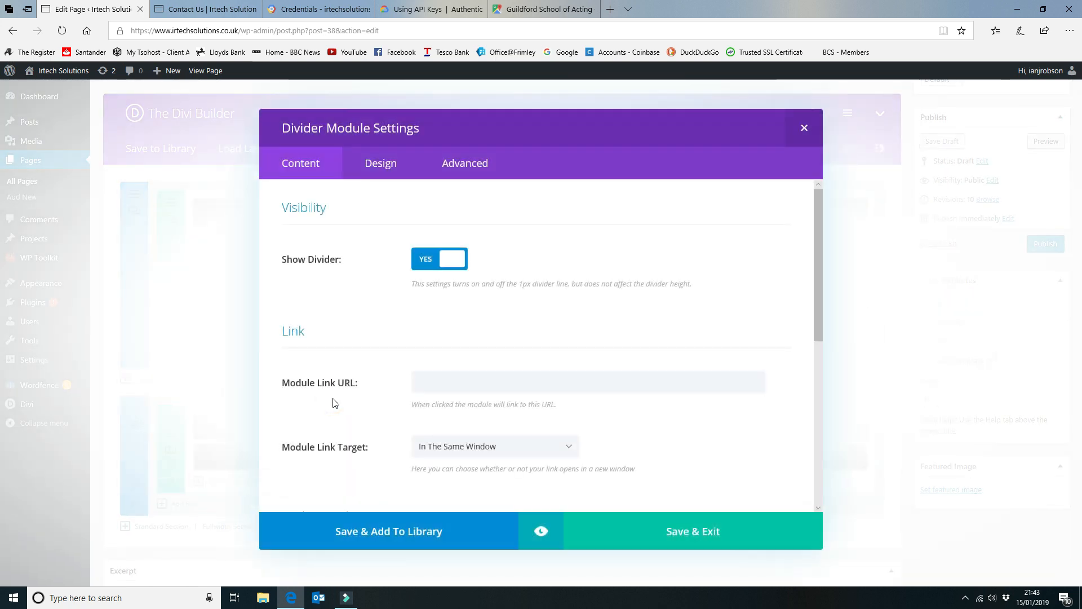
pyautogui.scroll(-1, 627, 349)
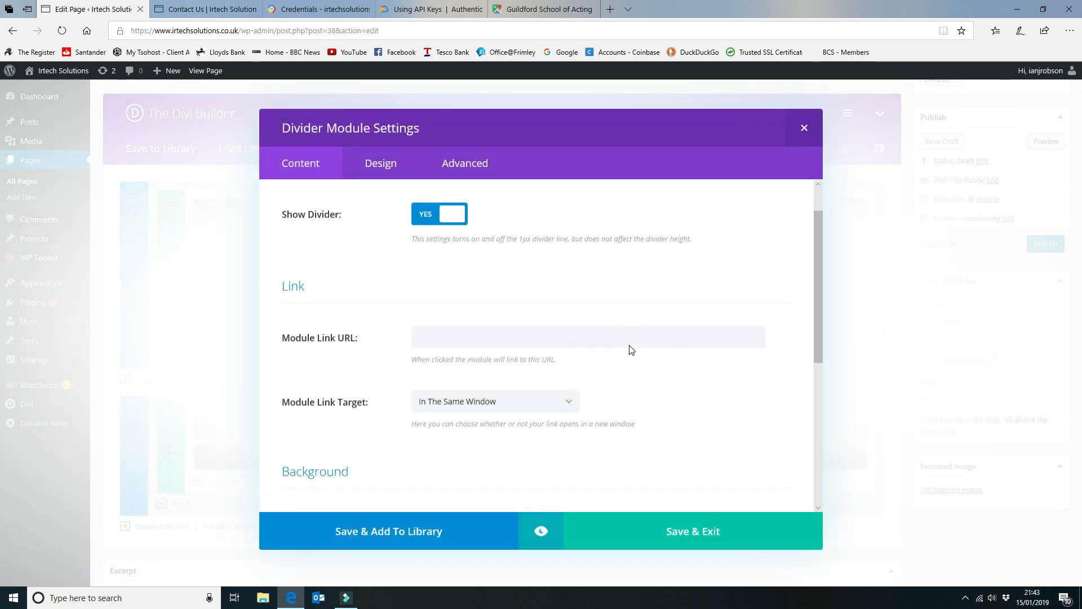
pyautogui.scroll(1, 627, 349)
pyautogui.click(380, 163)
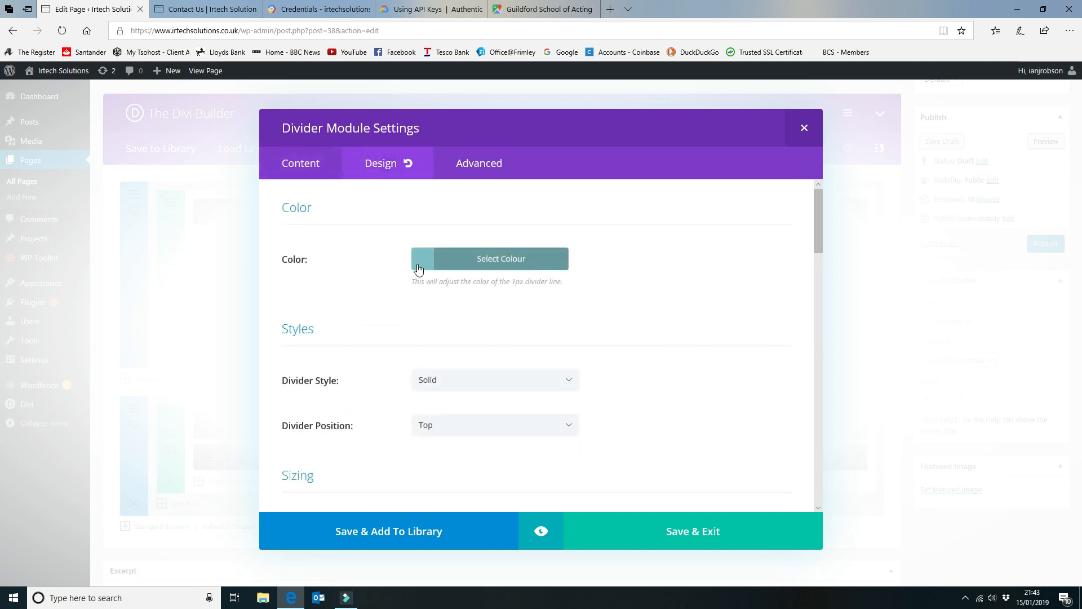
pyautogui.scroll(-3, 561, 339)
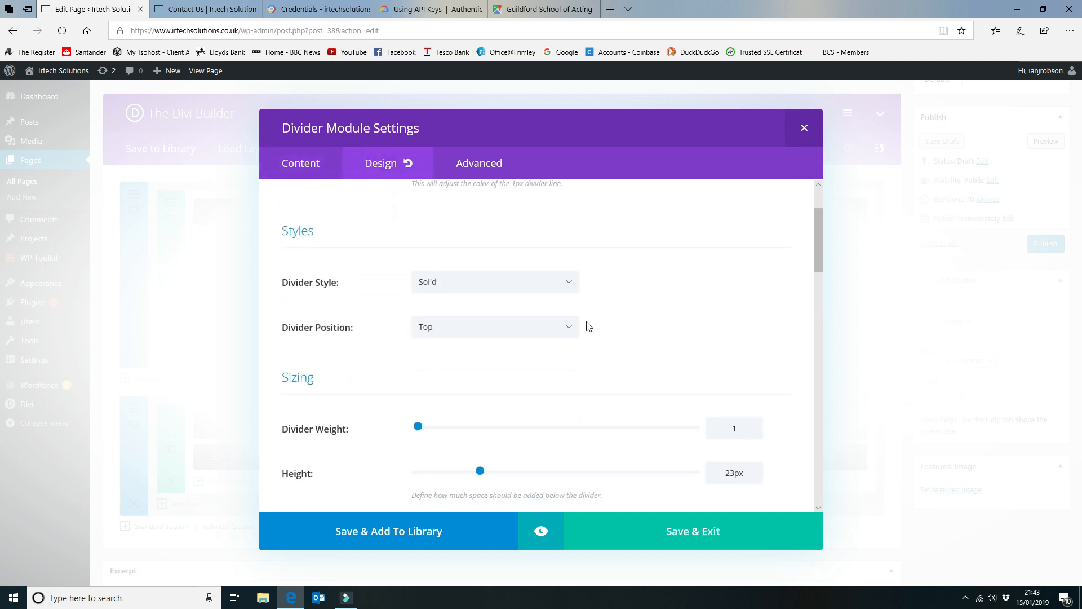
pyautogui.click(422, 377)
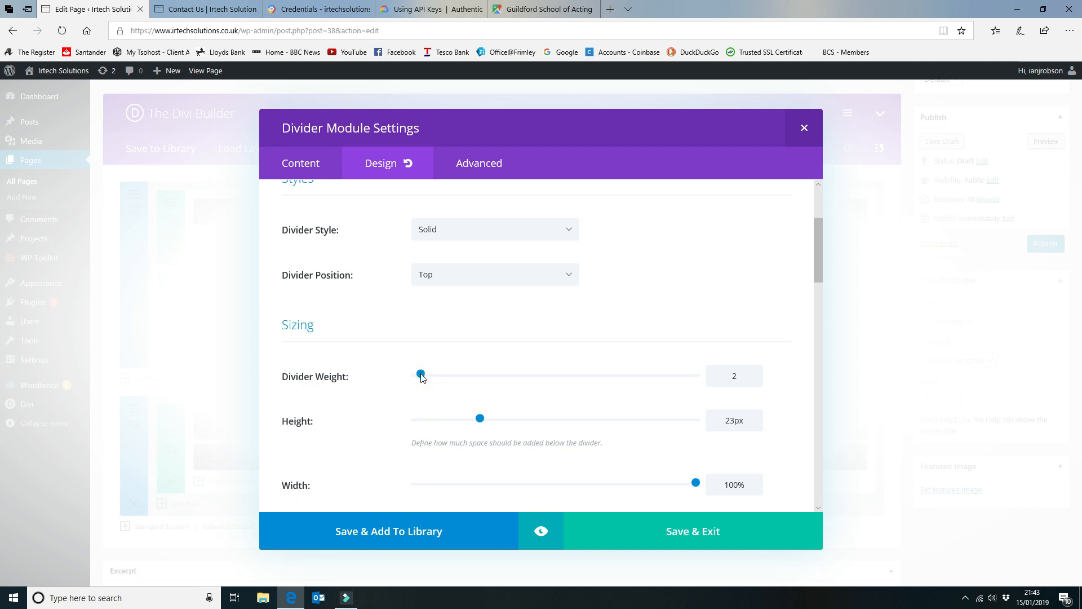
pyautogui.scroll(-3, 580, 386)
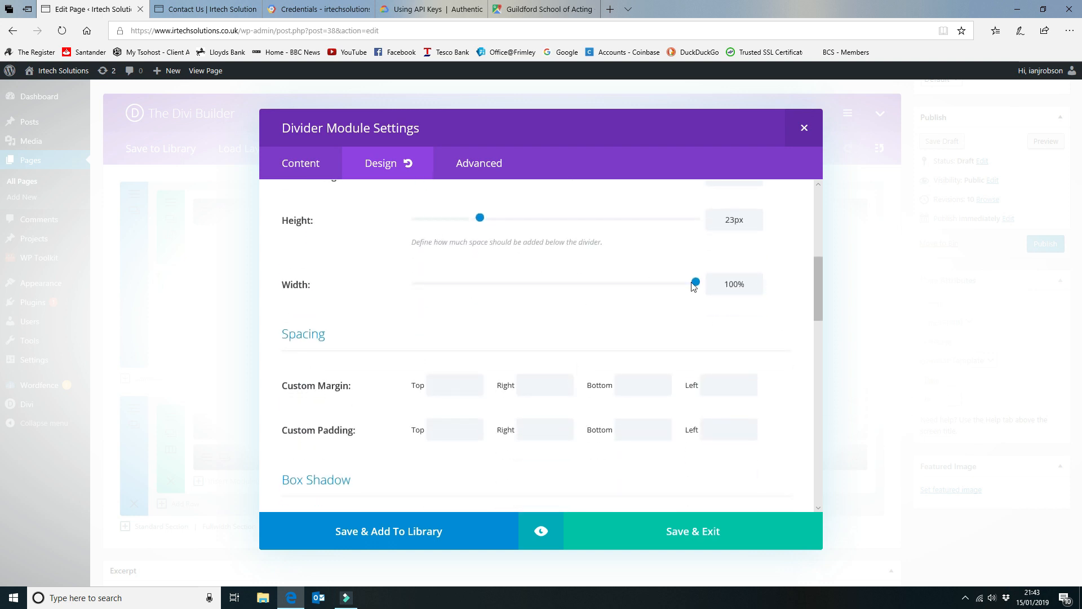
pyautogui.click(709, 519)
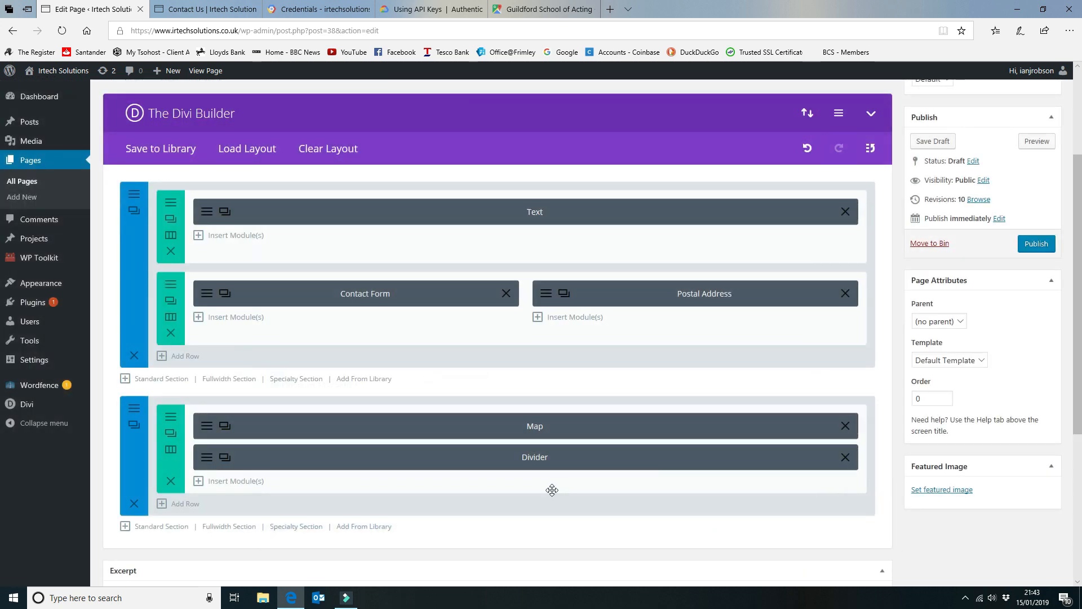
# - Add a single-column row below the contact form row and move the Divider module into it
pyautogui.moveTo(535, 462); pyautogui.dragTo(534, 420)
pyautogui.click(177, 355)
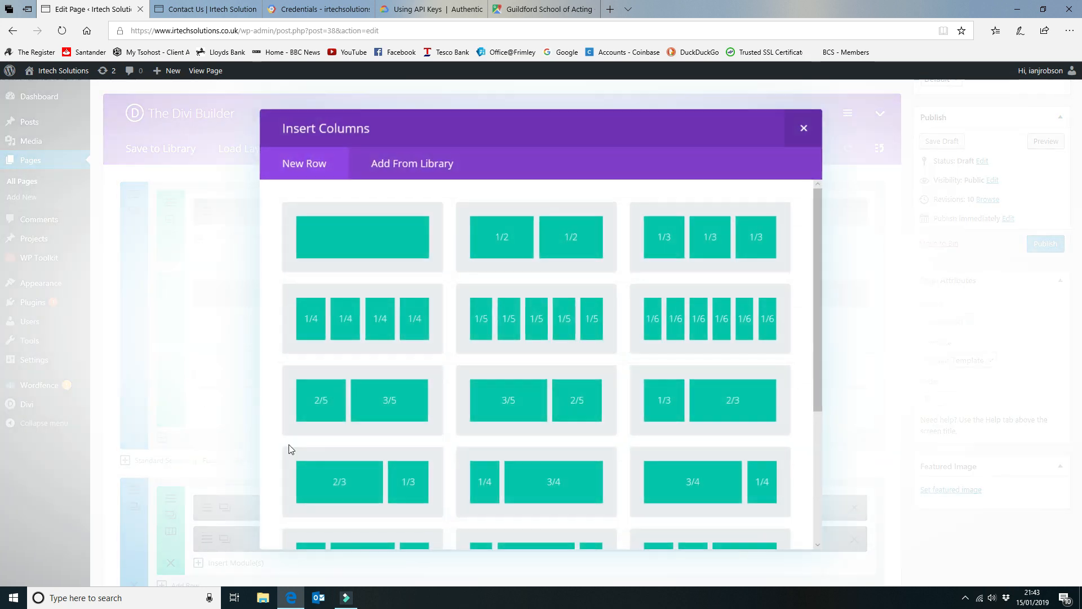
pyautogui.click(363, 239)
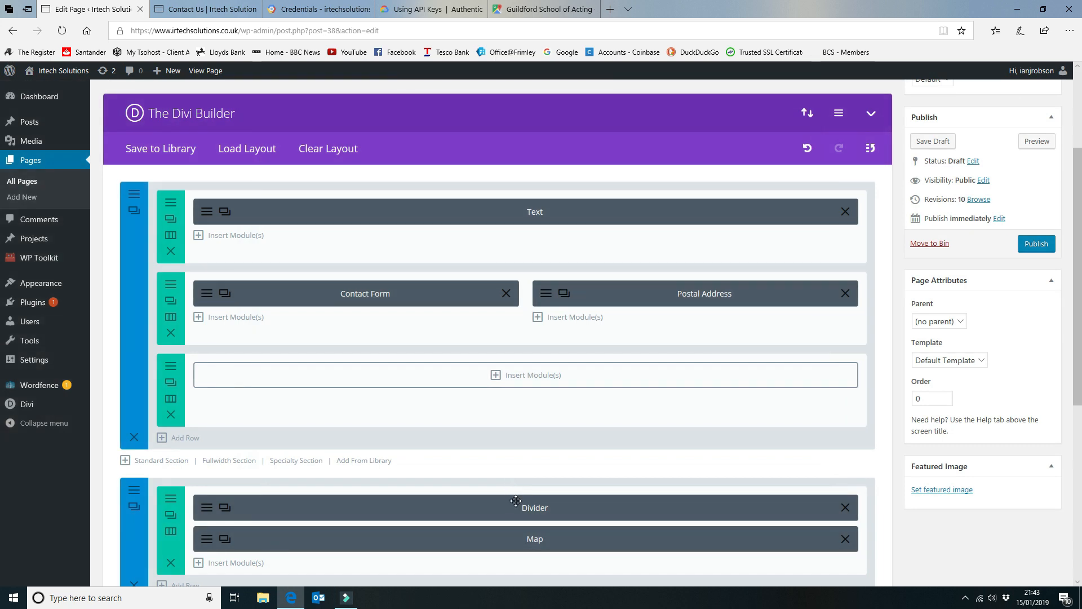
pyautogui.moveTo(521, 503); pyautogui.dragTo(521, 372)
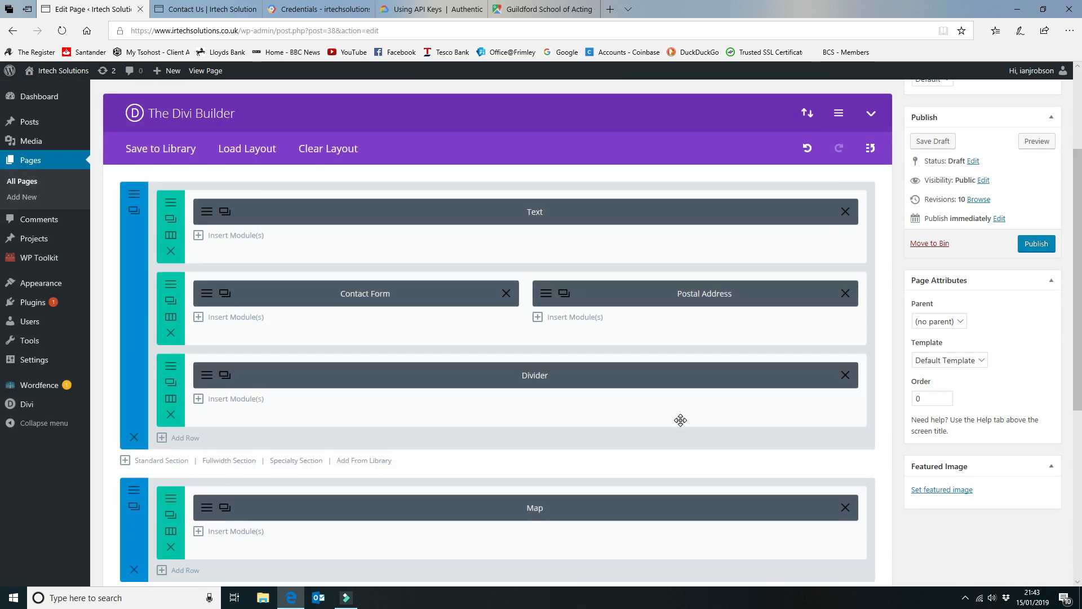
# - Duplicate the Divider module, keeping its settings, and place the copy directly below the Text module in the first row
pyautogui.click(224, 237)
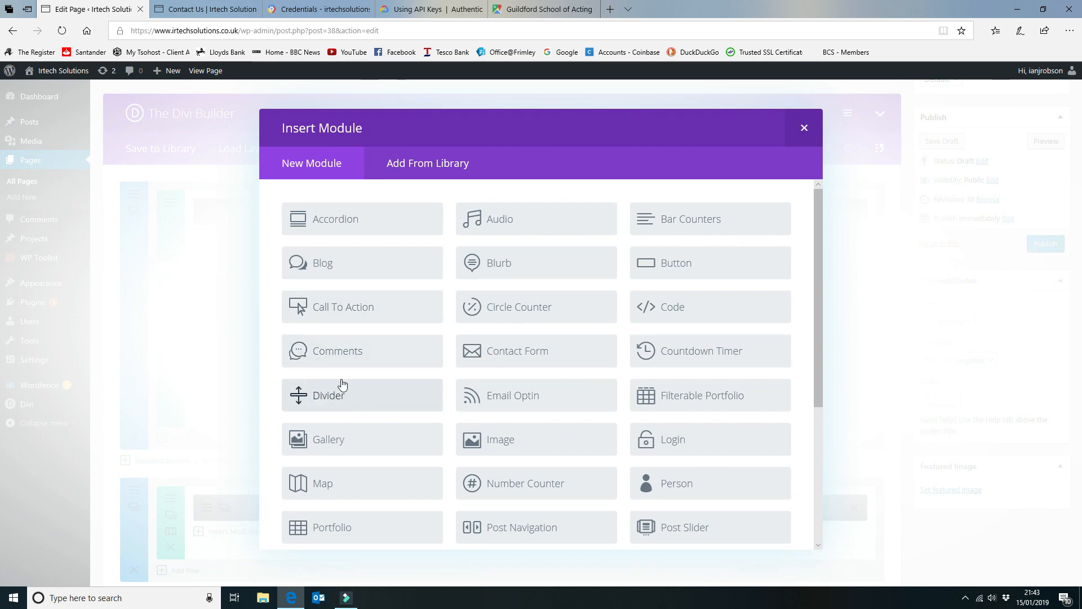
pyautogui.click(804, 128)
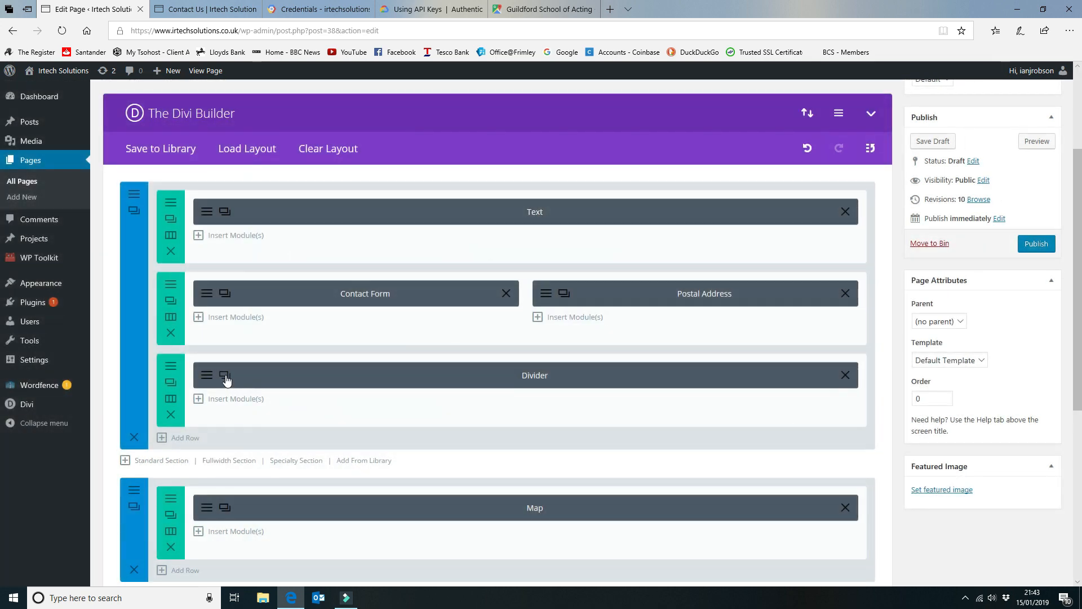
pyautogui.click(225, 376)
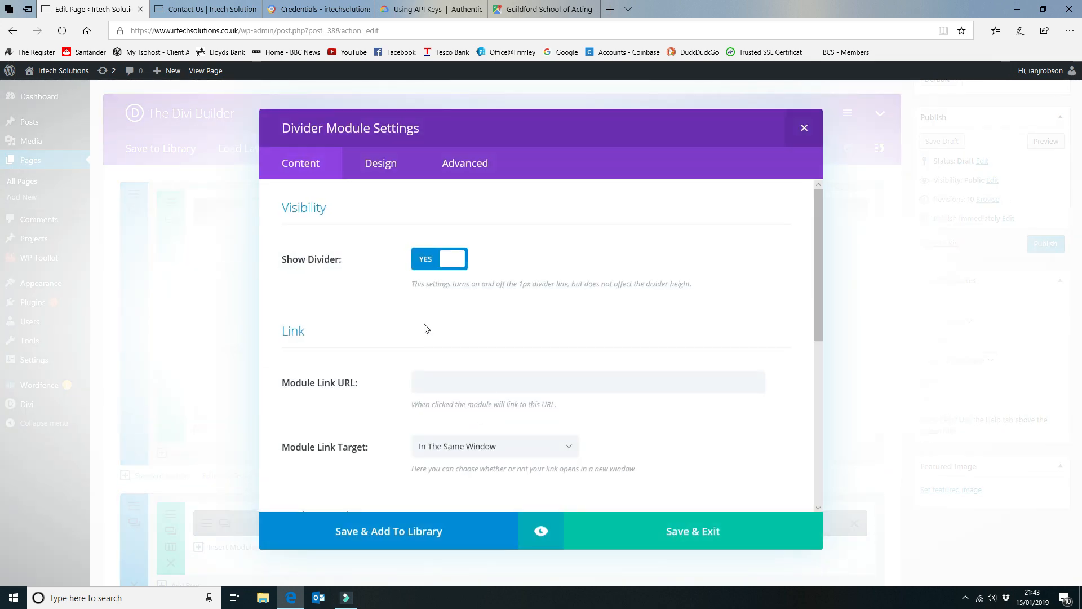
pyautogui.scroll(-3, 541, 379)
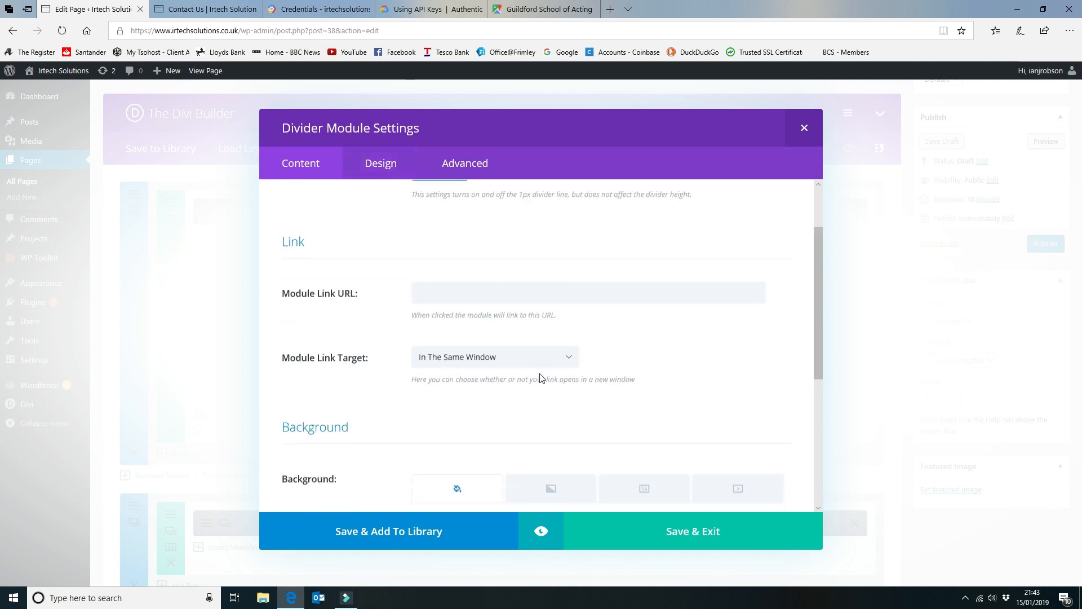
pyautogui.click(387, 165)
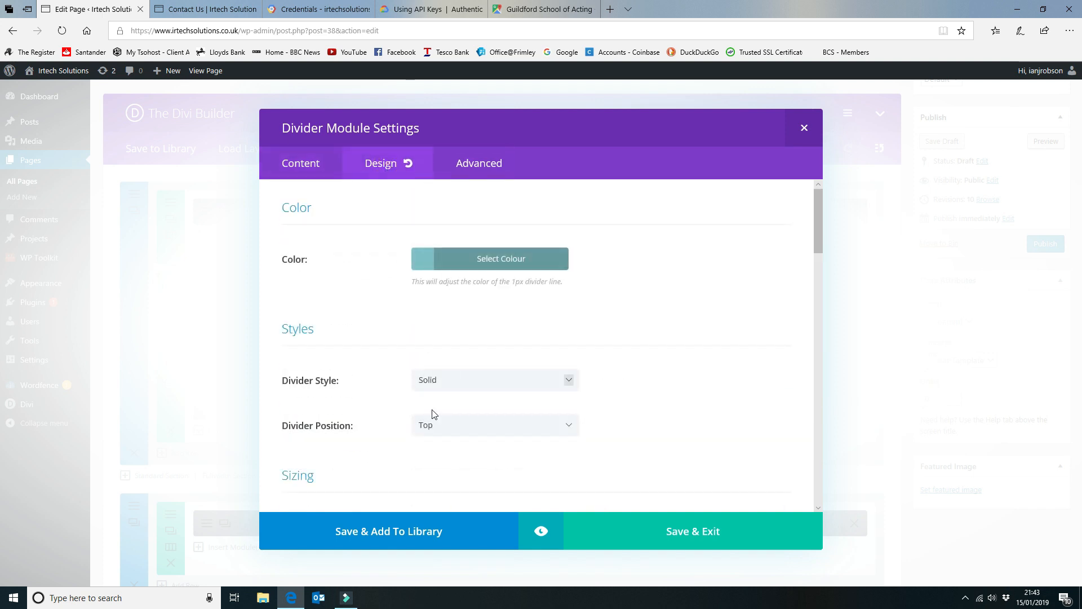
pyautogui.scroll(-2, 451, 423)
pyautogui.click(655, 538)
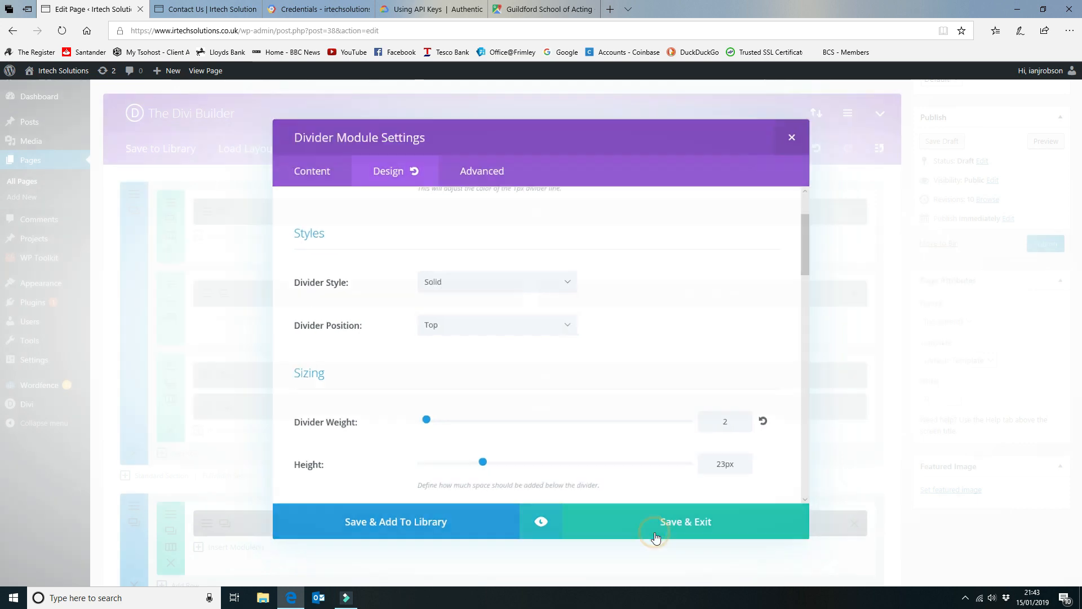
pyautogui.moveTo(540, 381); pyautogui.dragTo(536, 256)
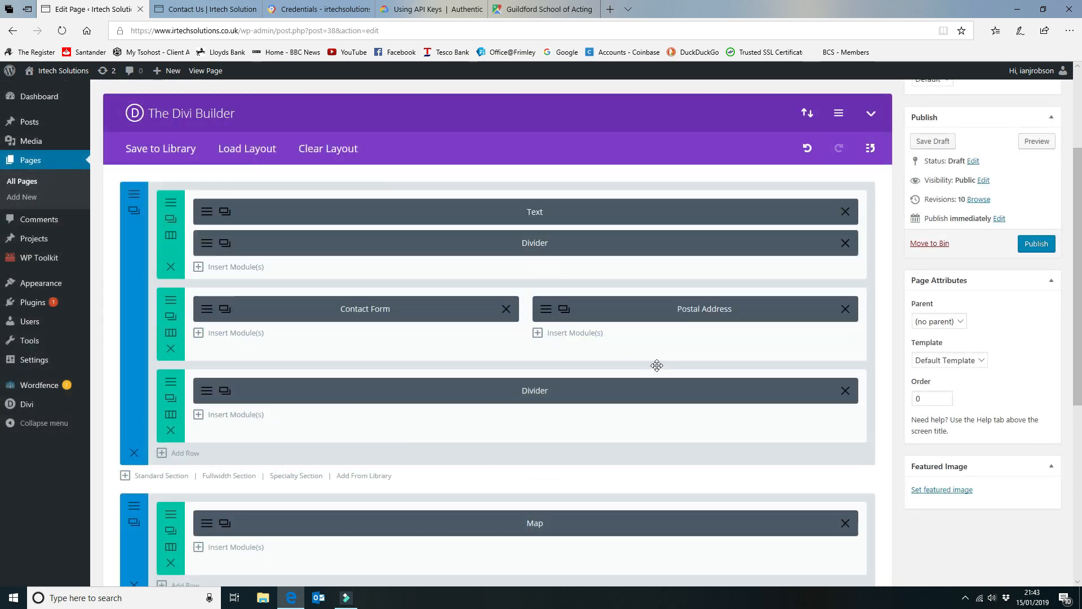
# - Save the page as a draft and check the divider lines and the spacing above the map in the reloaded preview
pyautogui.click(936, 142)
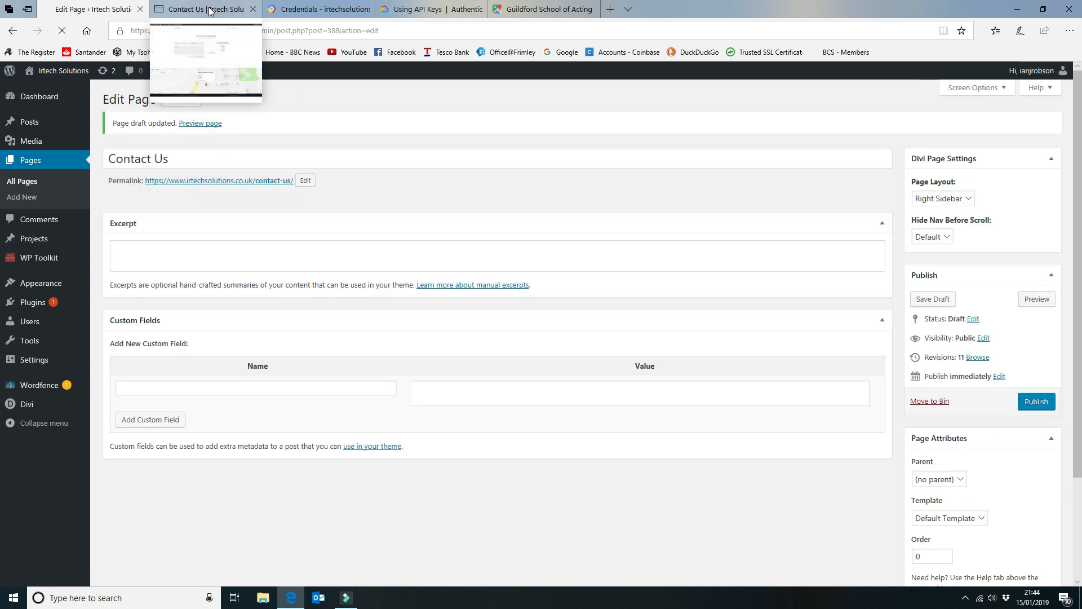
pyautogui.click(209, 9)
pyautogui.click(59, 31)
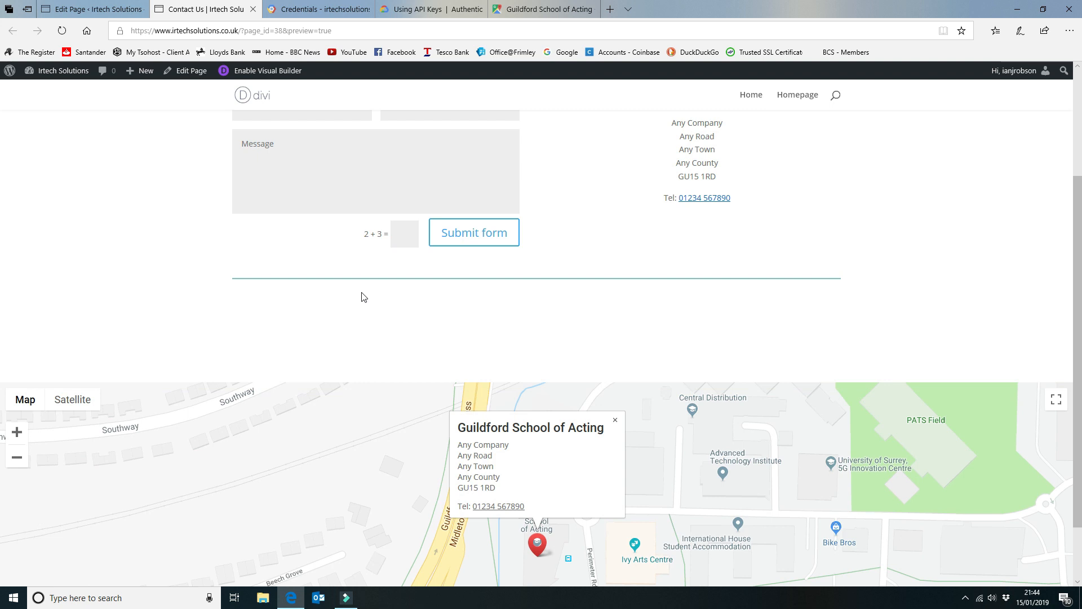
pyautogui.scroll(-2, 833, 336)
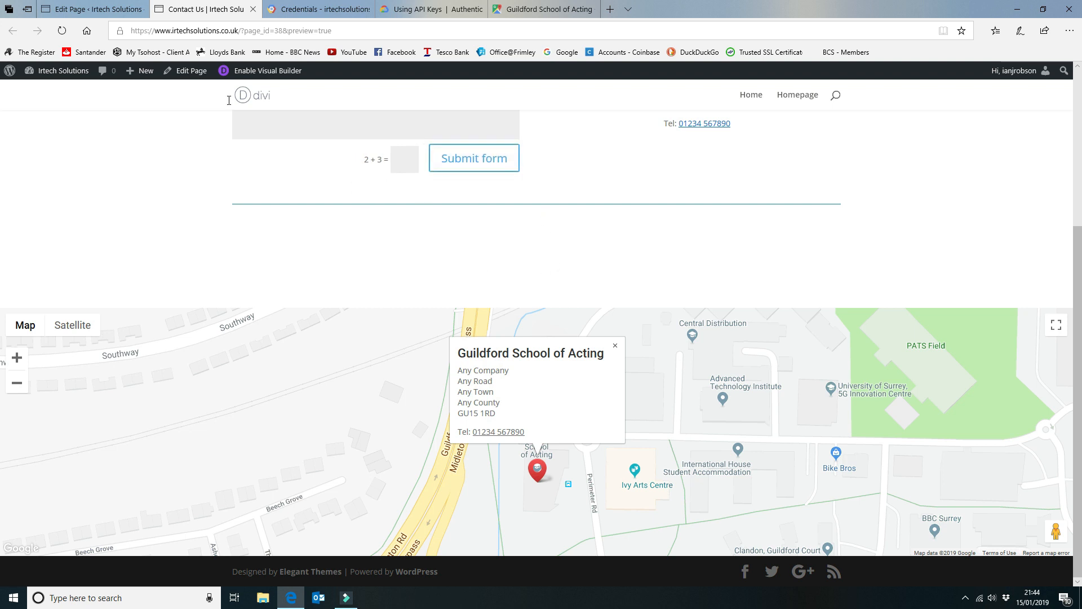
# - Return to the page editor and look through the design and spacing settings of the row holding the lower Divider
pyautogui.click(90, 10)
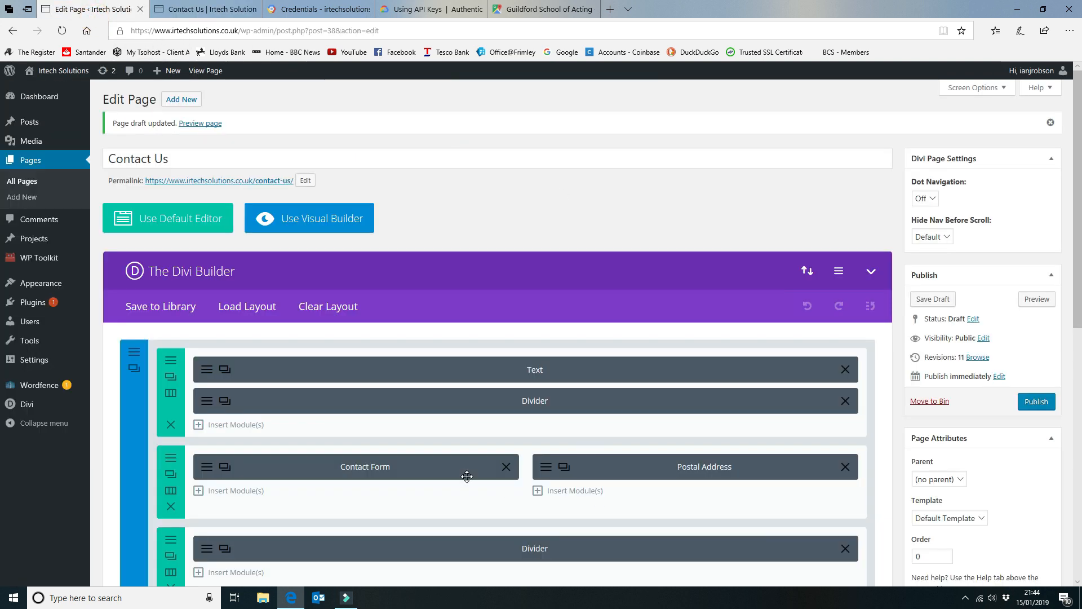
pyautogui.scroll(-1, 467, 476)
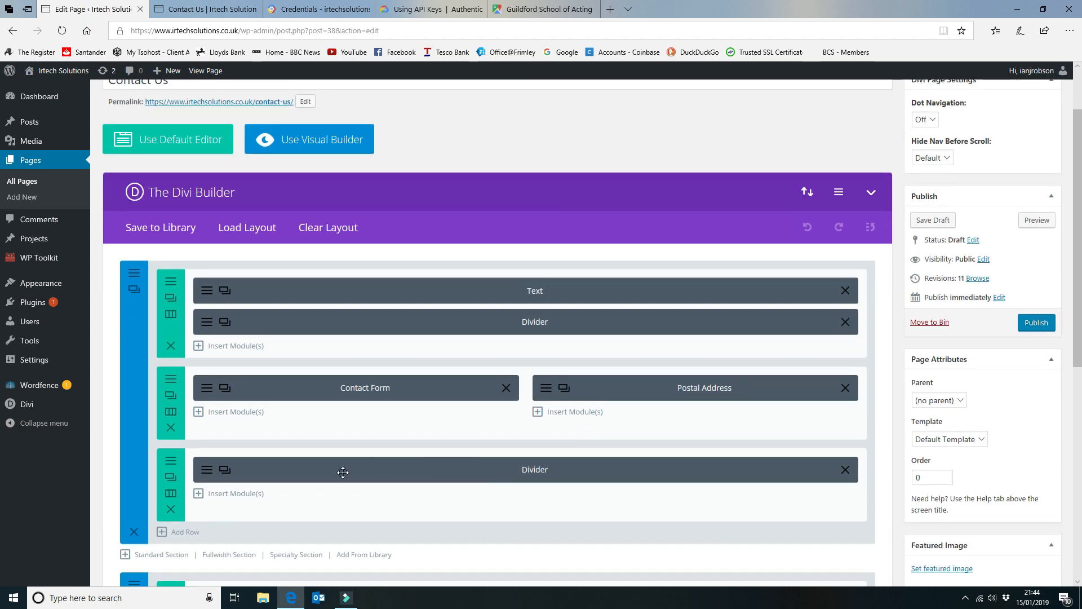
pyautogui.click(175, 463)
pyautogui.scroll(-2, 545, 338)
pyautogui.scroll(1, 544, 338)
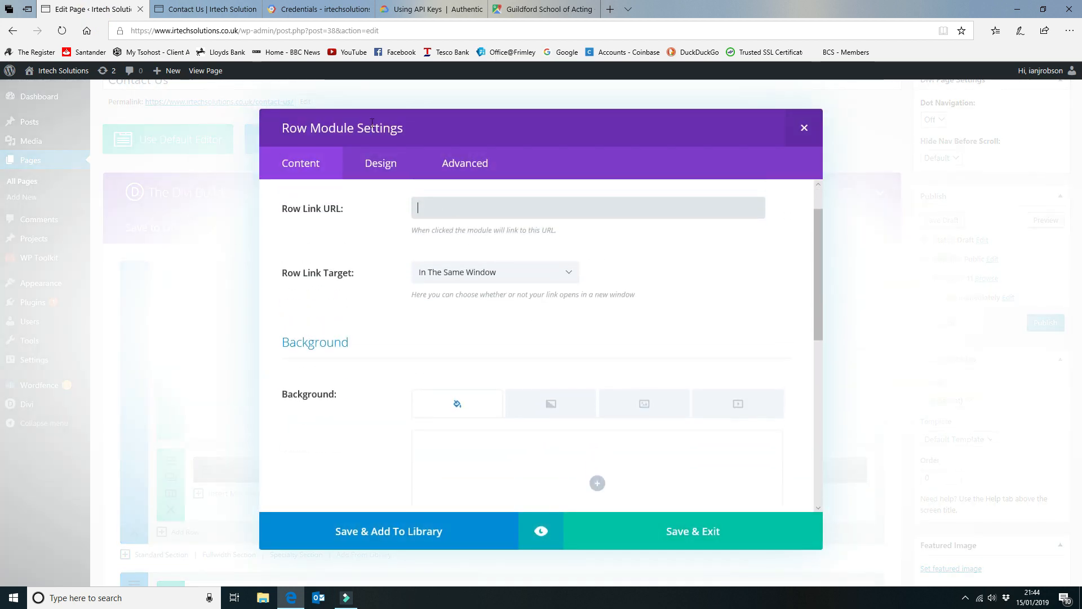
pyautogui.click(381, 163)
pyautogui.scroll(-6, 724, 431)
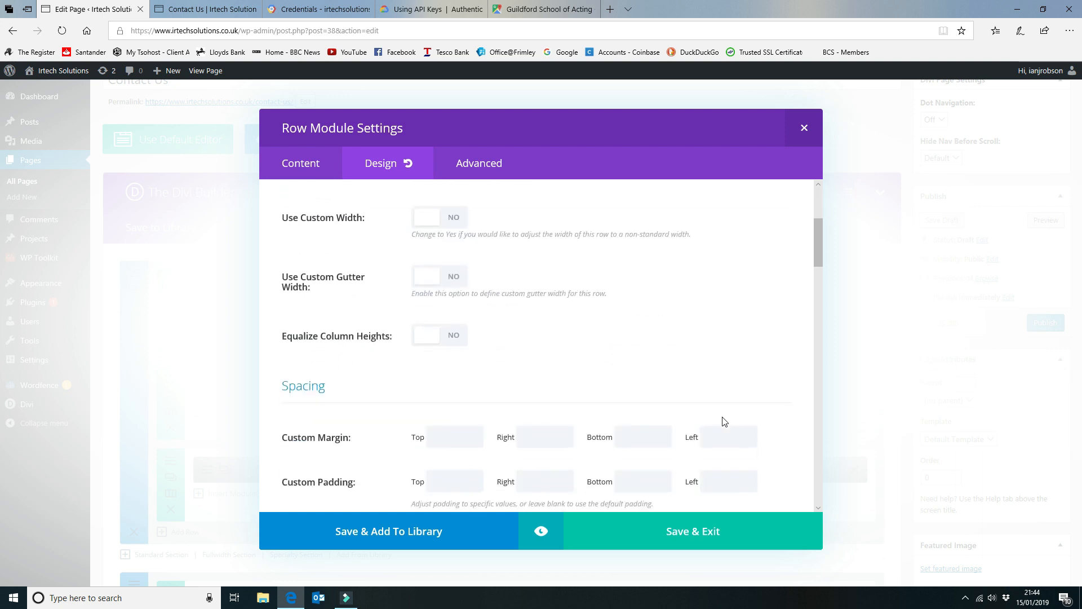
pyautogui.scroll(3, 727, 411)
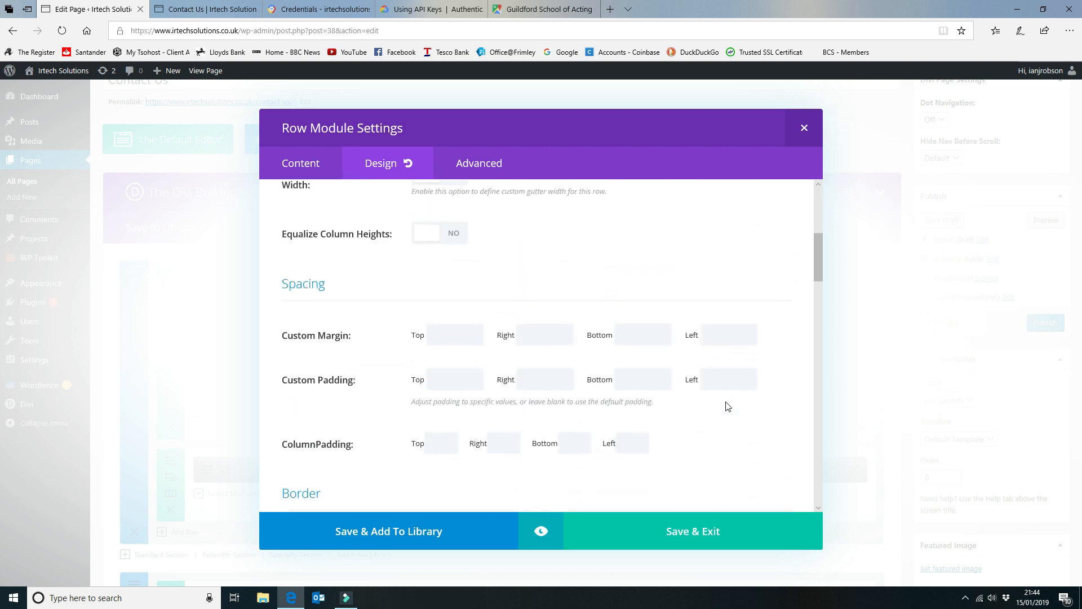
pyautogui.scroll(-12, 724, 365)
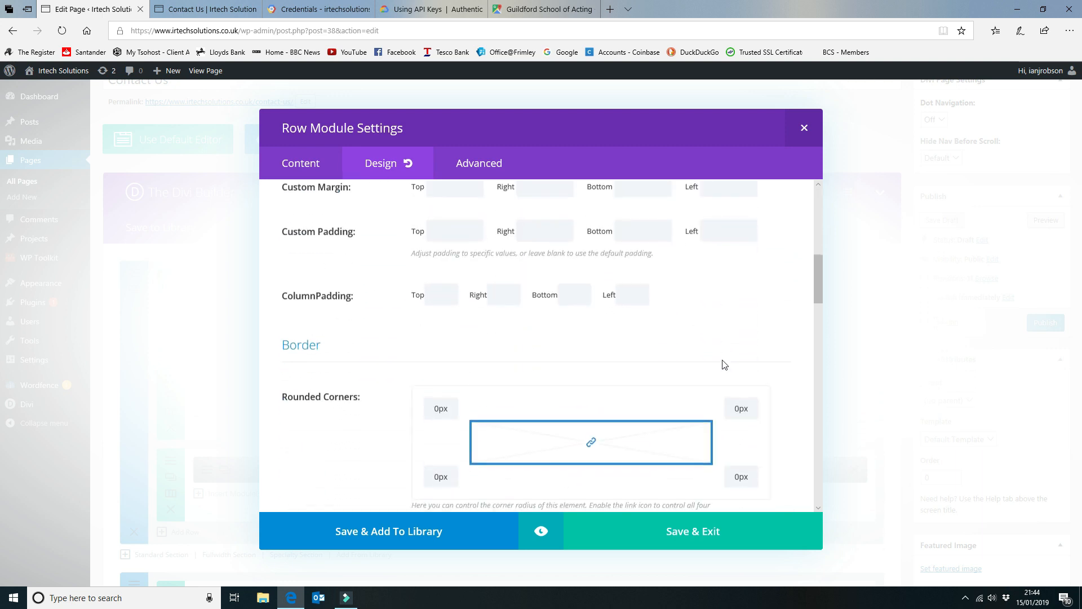
pyautogui.scroll(-4, 724, 365)
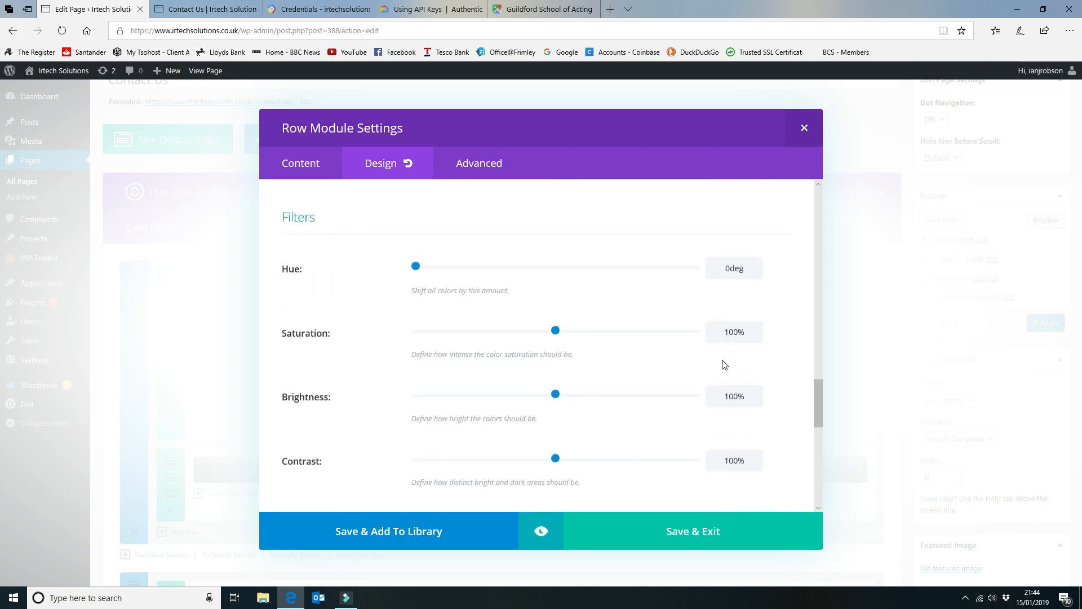
pyautogui.scroll(-9, 725, 364)
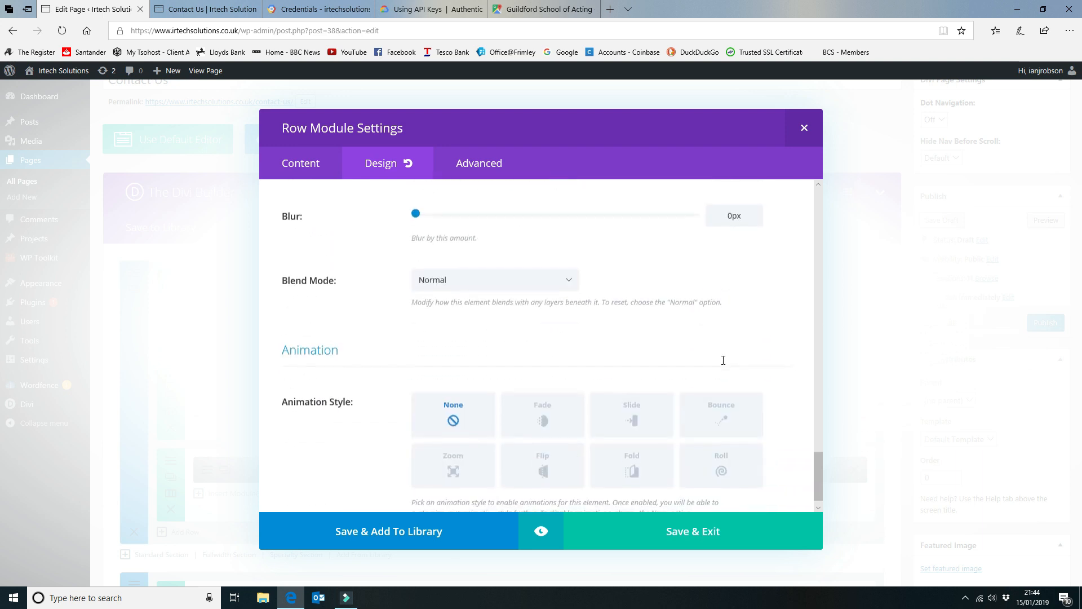
pyautogui.click(812, 127)
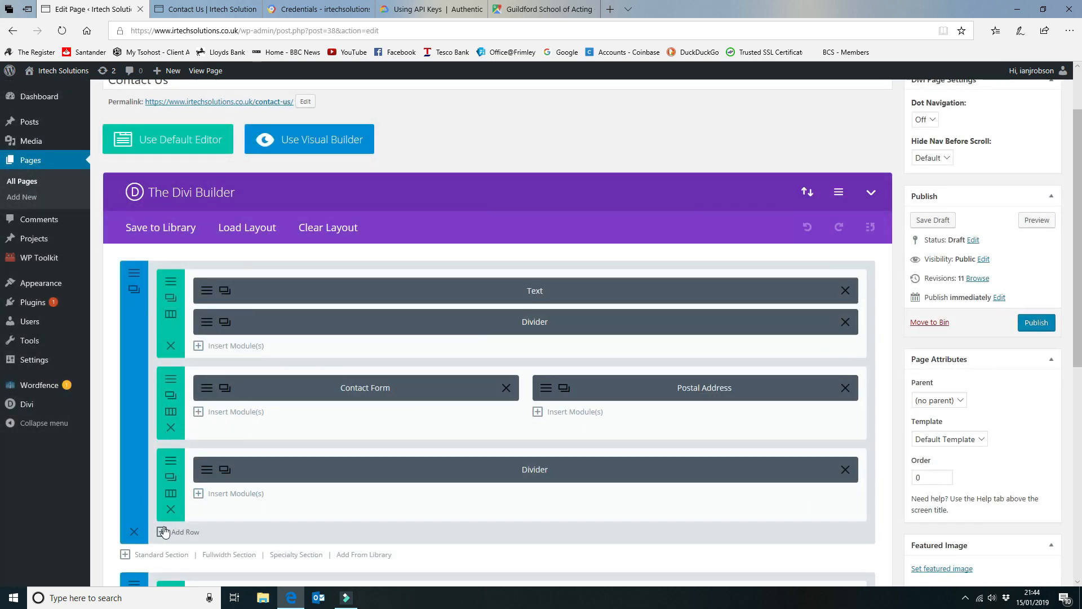
# - Set the top custom padding of the Map's section to 0px and save the section settings
pyautogui.scroll(-4, 137, 288)
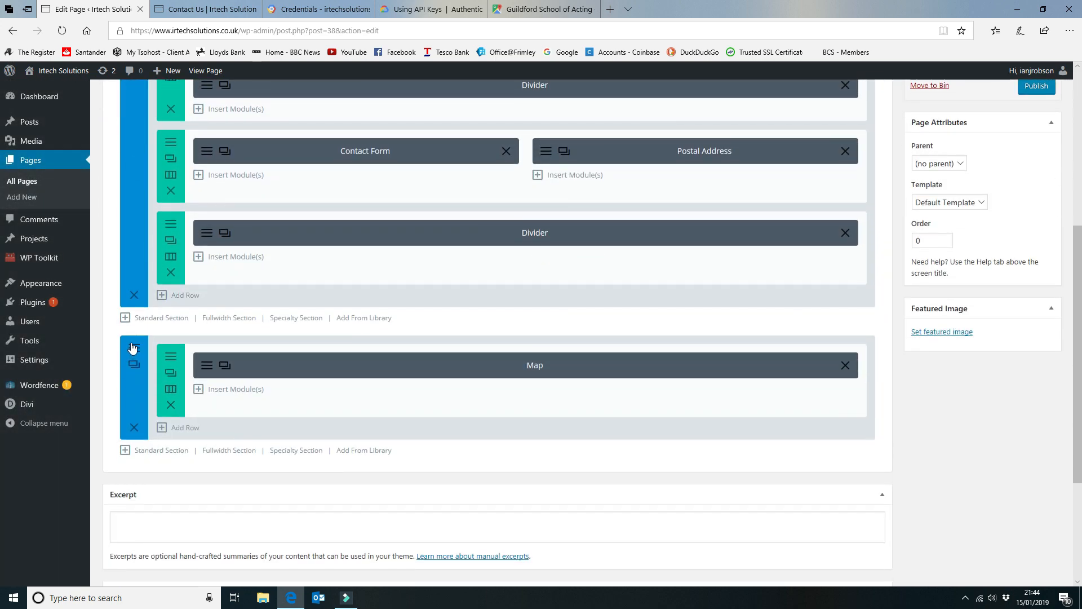
pyautogui.click(133, 346)
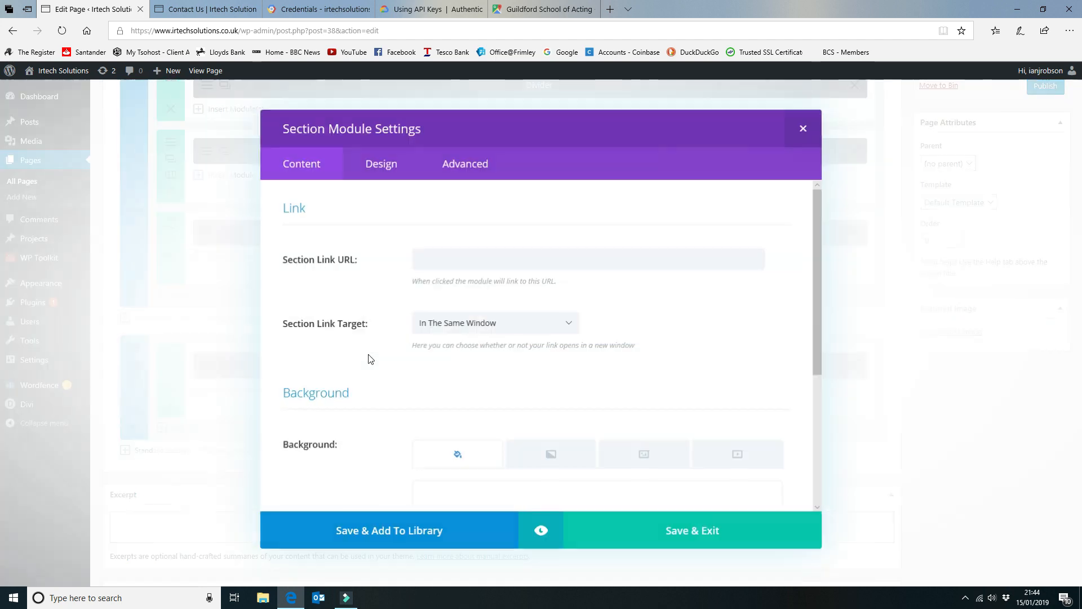
pyautogui.scroll(-3, 562, 379)
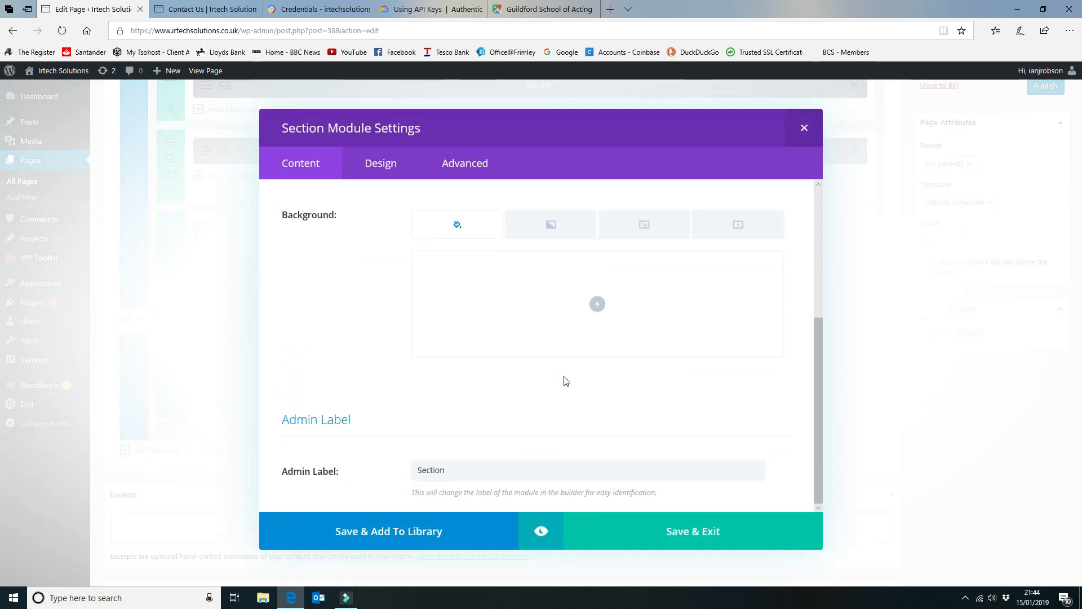
pyautogui.scroll(3, 562, 378)
pyautogui.click(386, 159)
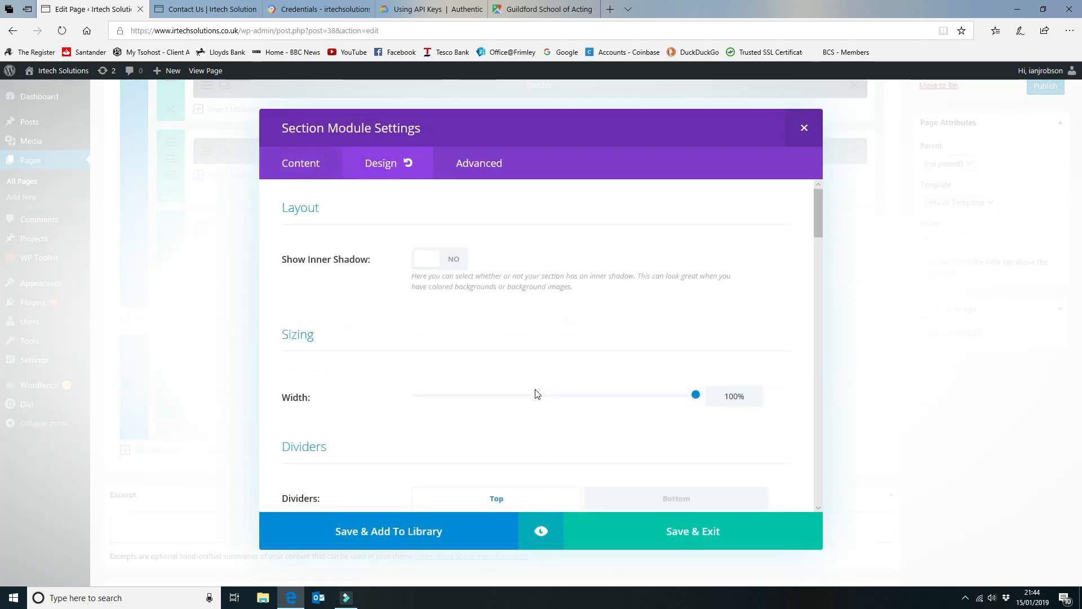
pyautogui.scroll(-5, 536, 381)
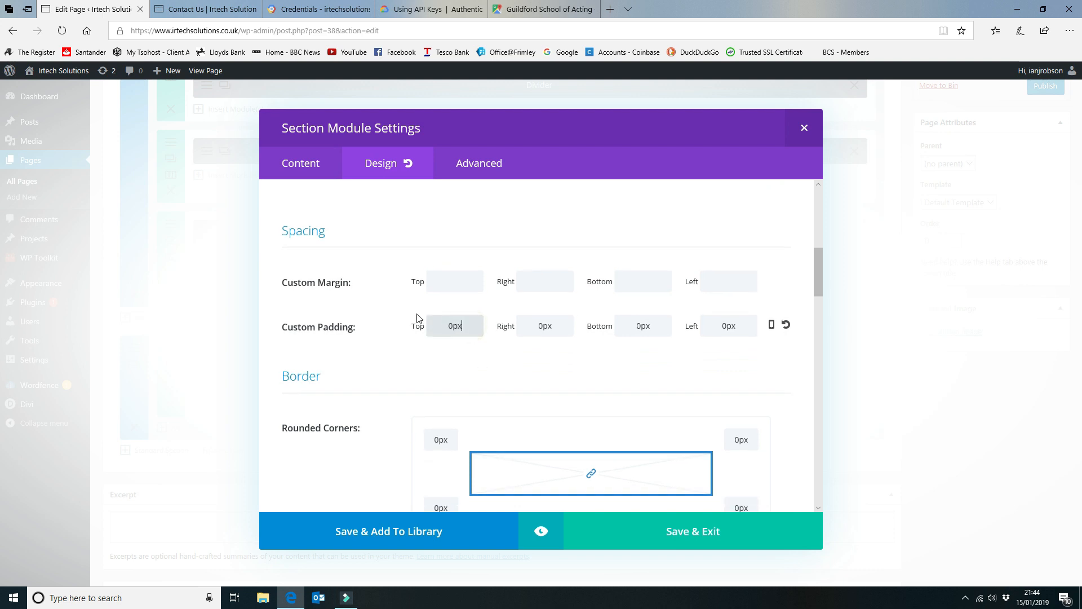
pyautogui.click(676, 530)
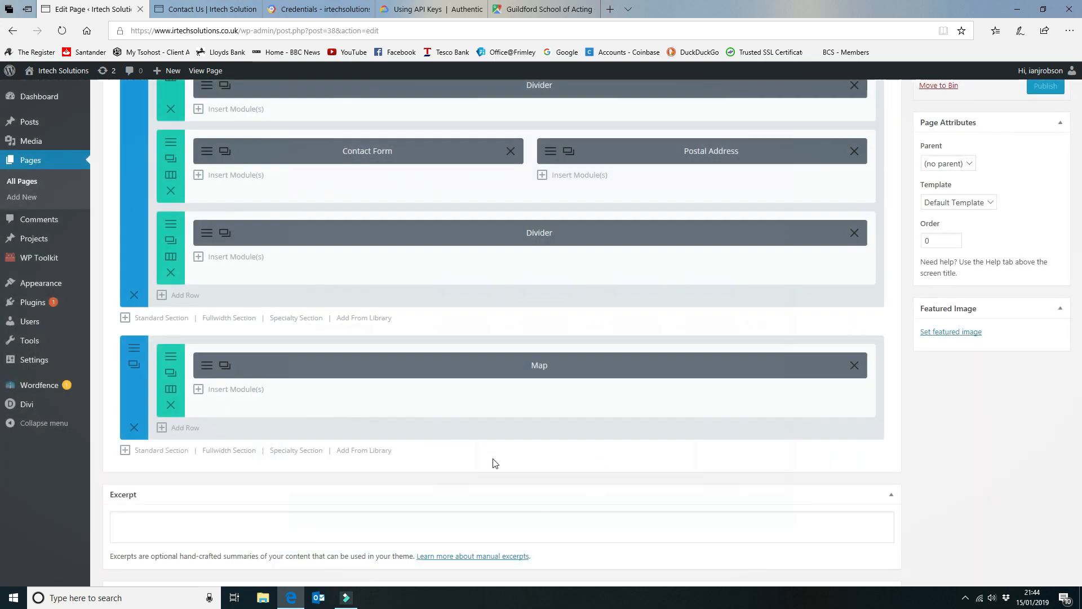
# - Set the top custom padding of the Map's row to 0px and save the row settings
pyautogui.click(171, 358)
pyautogui.scroll(-1, 543, 350)
pyautogui.click(386, 164)
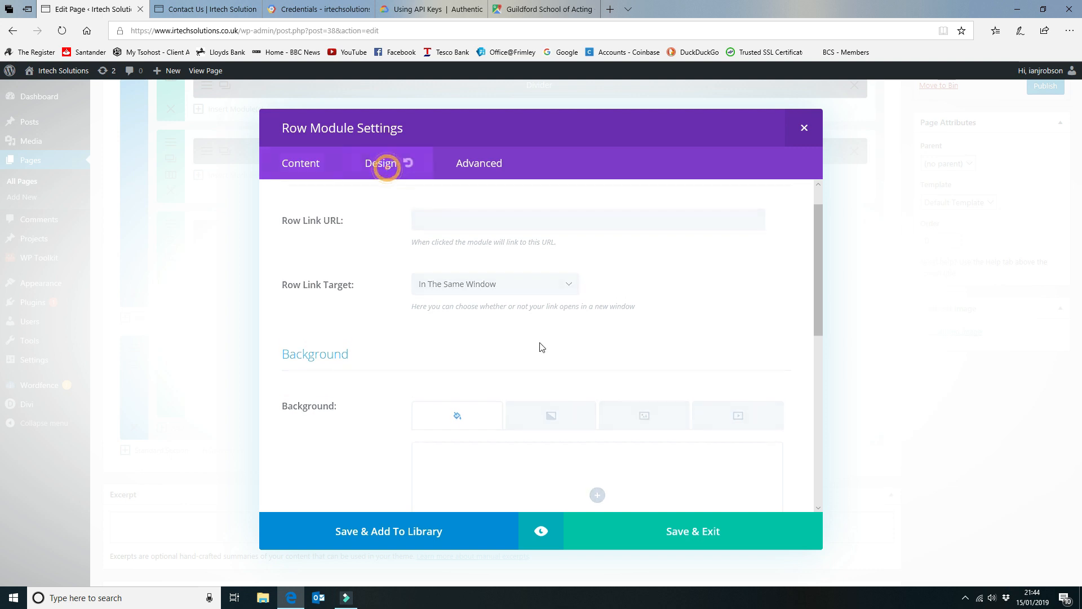
pyautogui.scroll(-8, 564, 349)
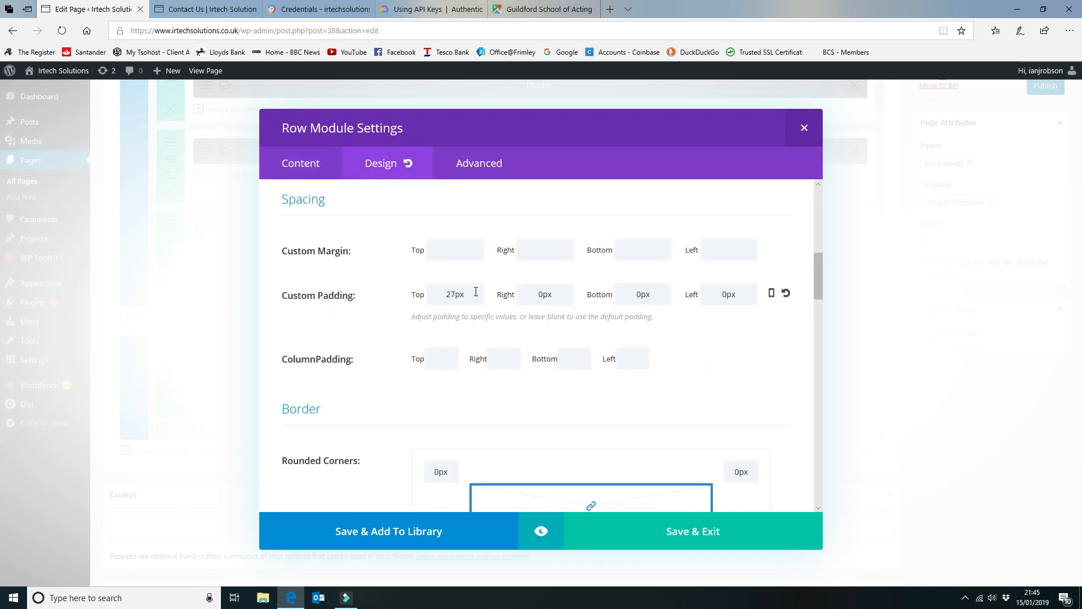
pyautogui.doubleClick(475, 292)
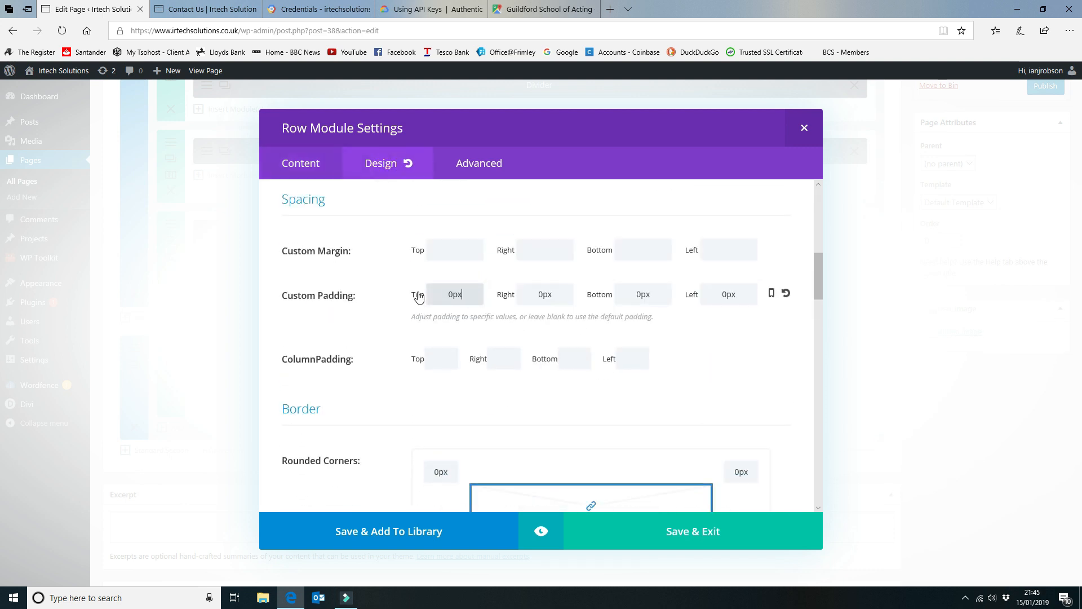
pyautogui.click(685, 529)
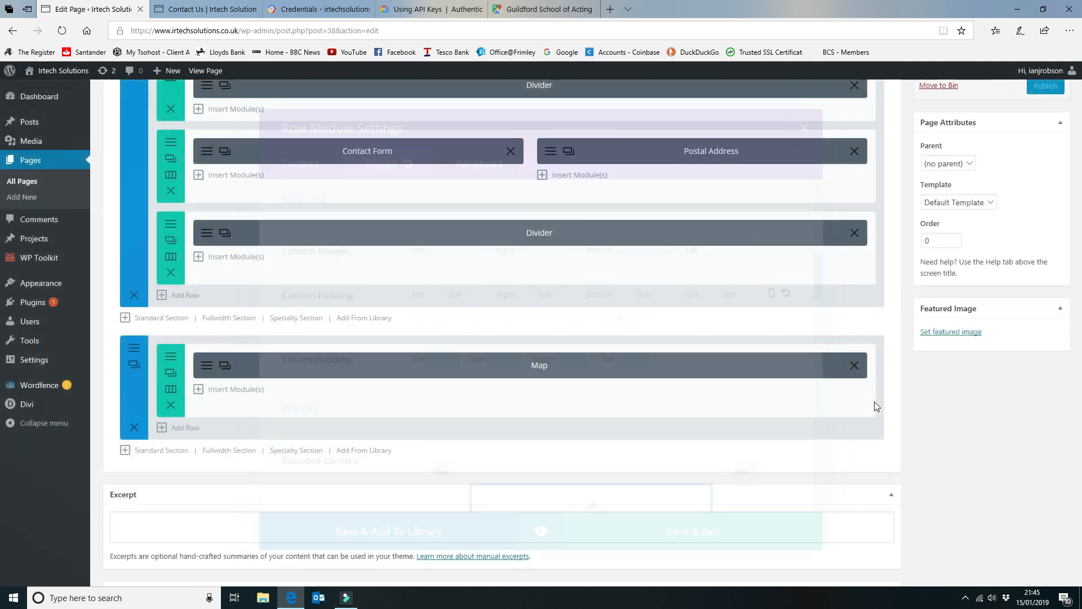
# - Save the page as a draft and check the gap above the map in the reloaded preview
pyautogui.scroll(6, 862, 298)
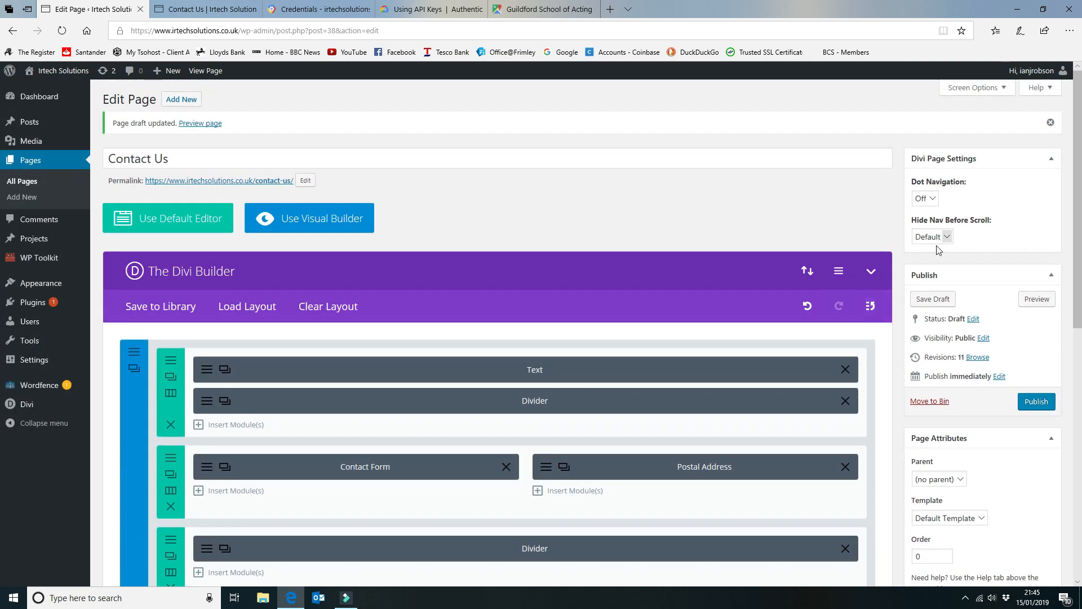
pyautogui.click(935, 298)
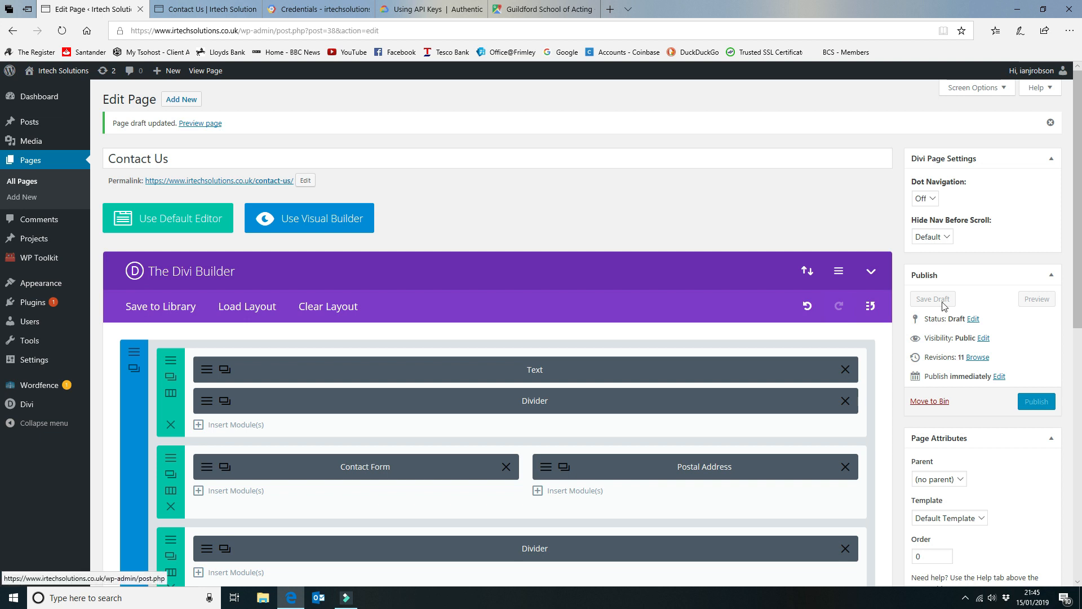
pyautogui.click(933, 299)
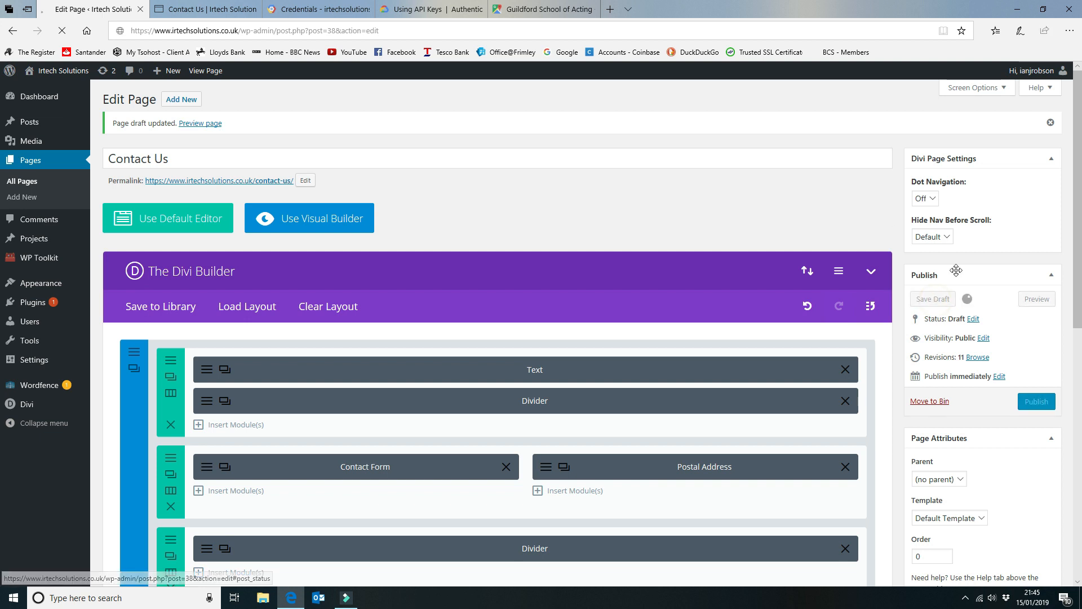
pyautogui.moveTo(192, 6)
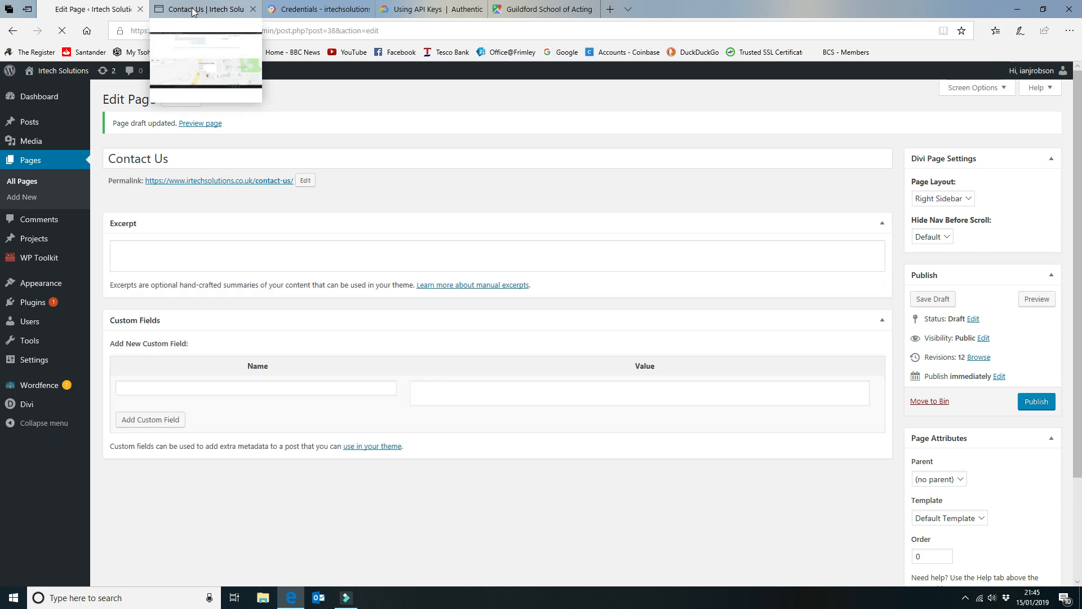
pyautogui.click(192, 9)
pyautogui.click(60, 31)
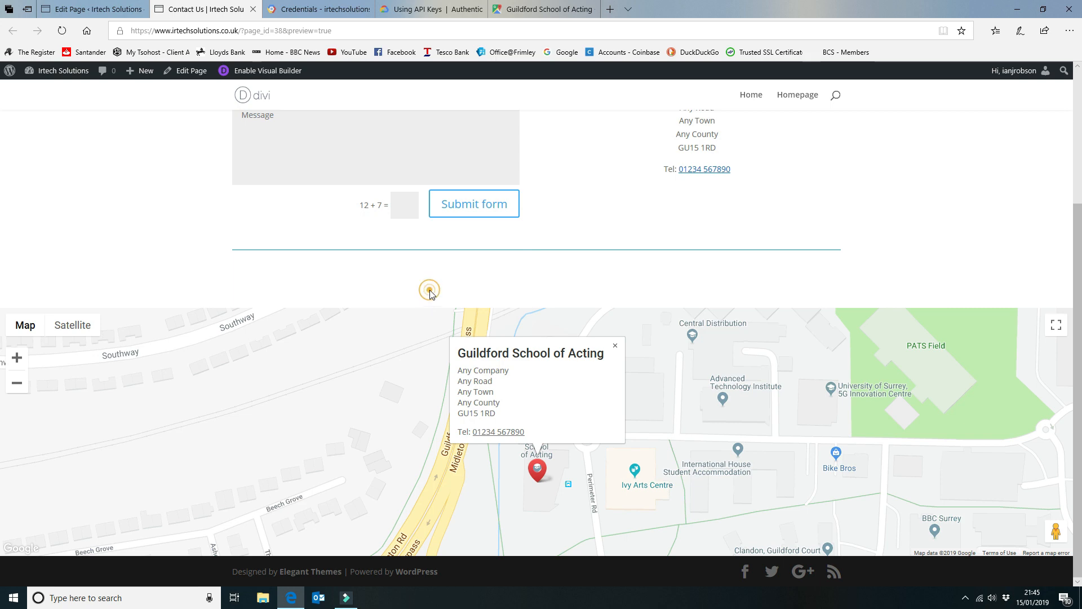
# - In the page editor, set the bottom custom padding of the first section to 0px and save the section settings
pyautogui.click(130, 8)
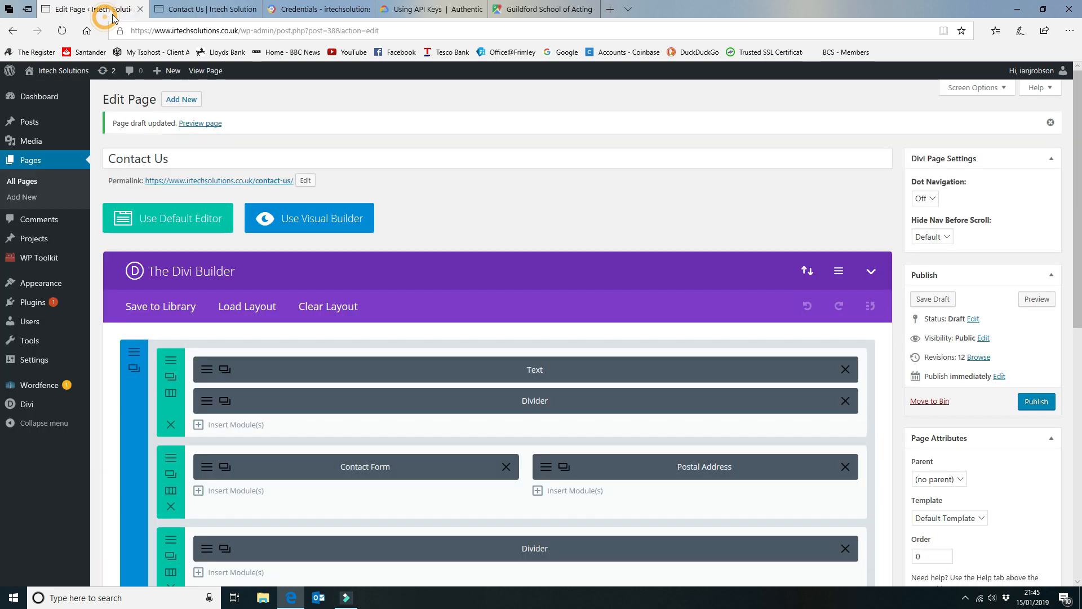
pyautogui.scroll(-4, 270, 299)
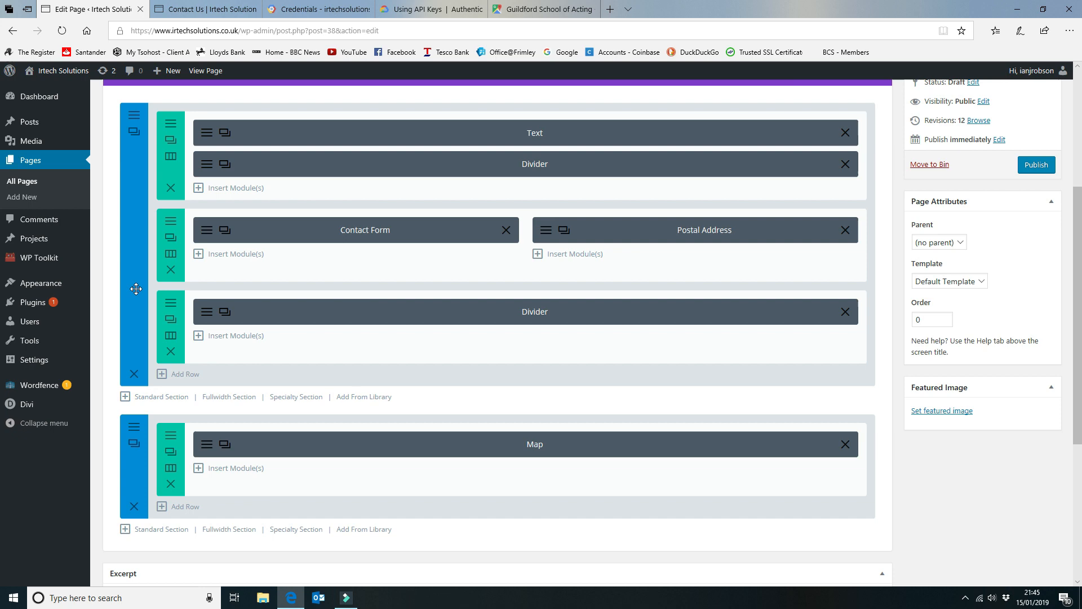
pyautogui.click(134, 115)
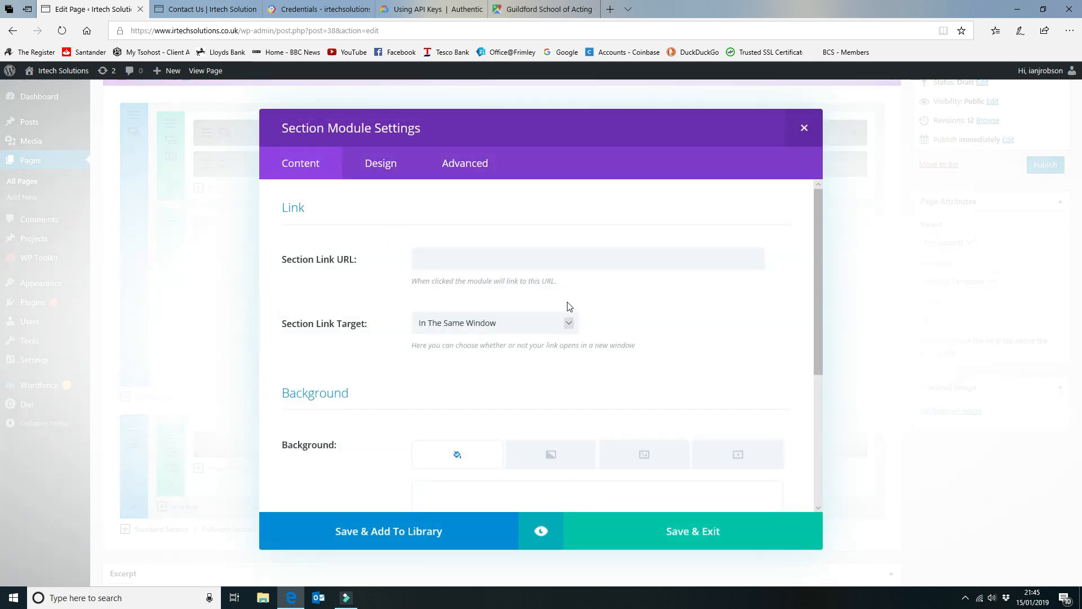
pyautogui.click(399, 162)
pyautogui.scroll(-6, 593, 305)
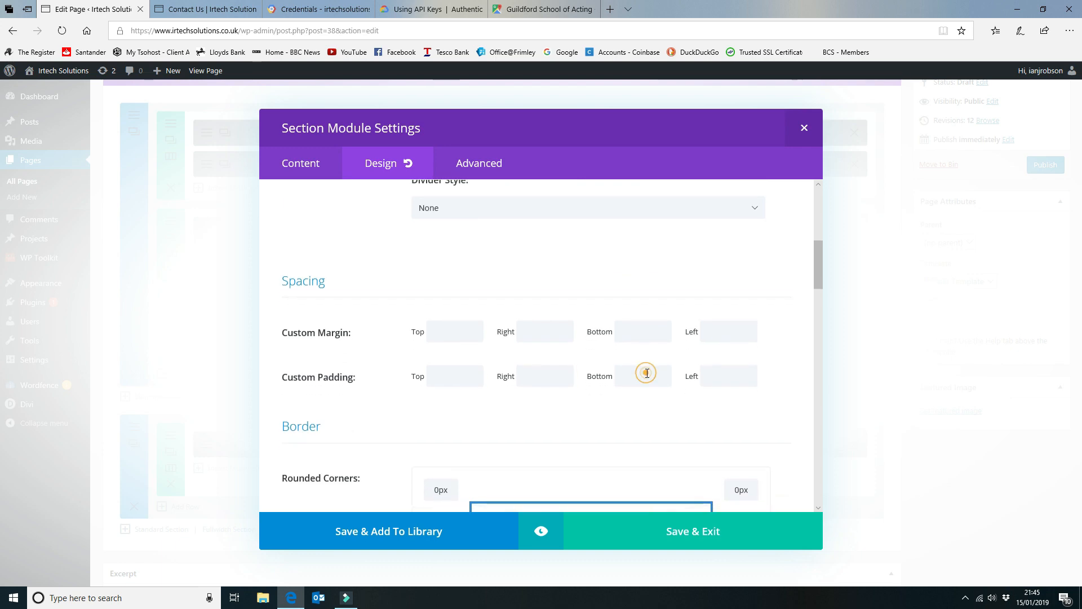
pyautogui.click(647, 373)
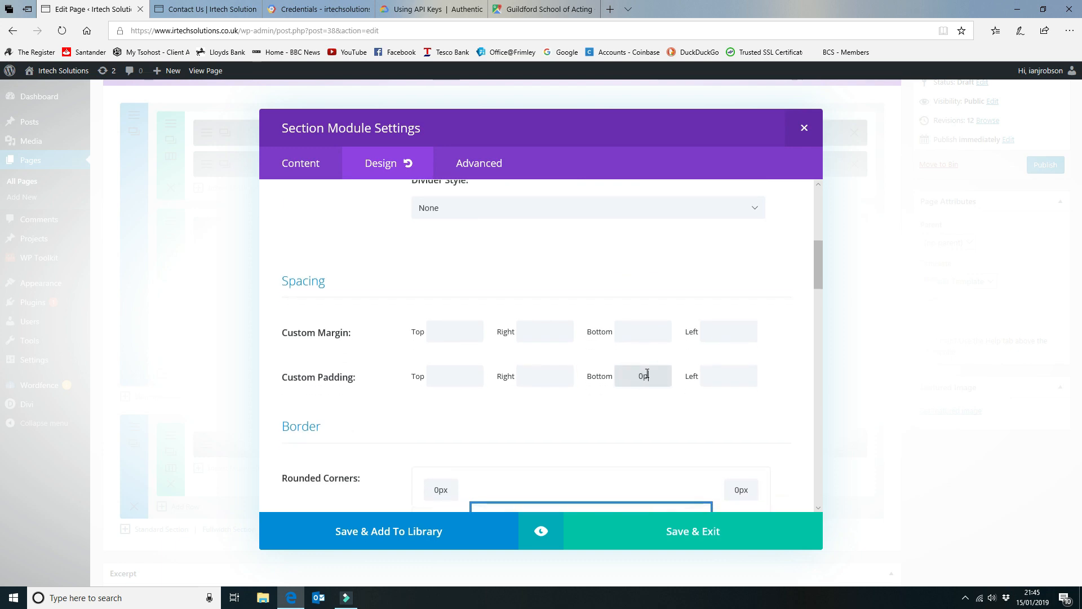
pyautogui.click(692, 533)
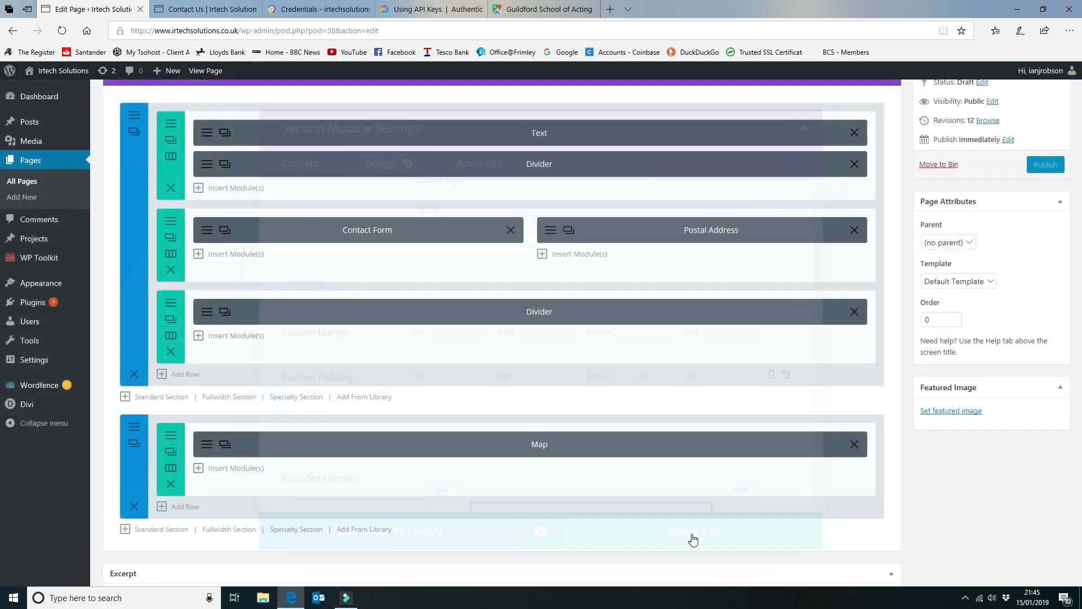
# - Set the bottom custom padding of the lower Divider's row to 0px, save the row settings, and save the page as a draft
pyautogui.click(171, 308)
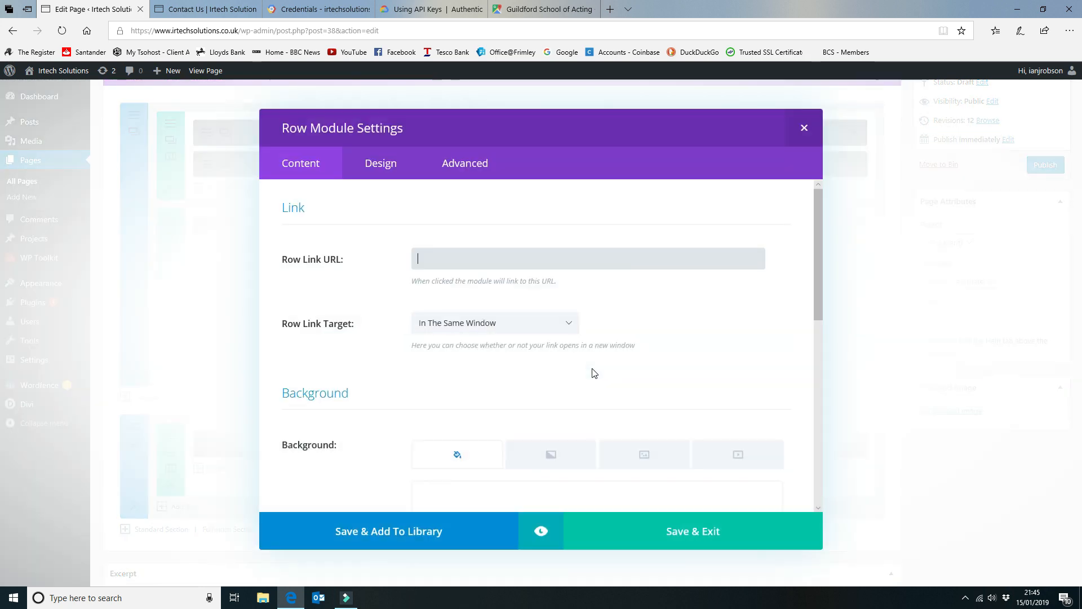
pyautogui.moveTo(820, 256); pyautogui.dragTo(814, 280)
pyautogui.click(380, 163)
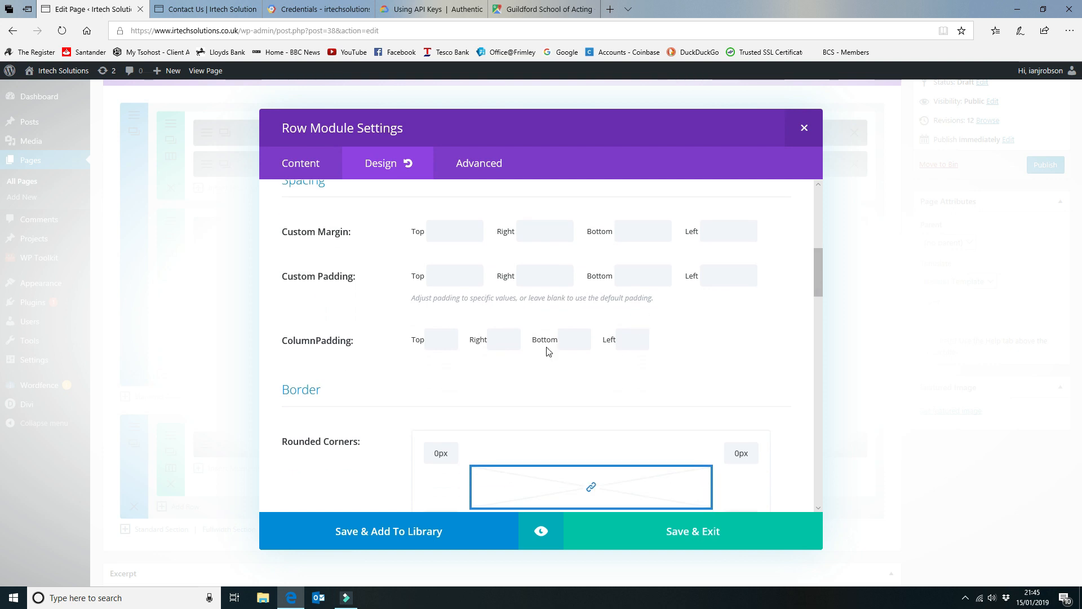
pyautogui.click(647, 271)
pyautogui.write('0p')
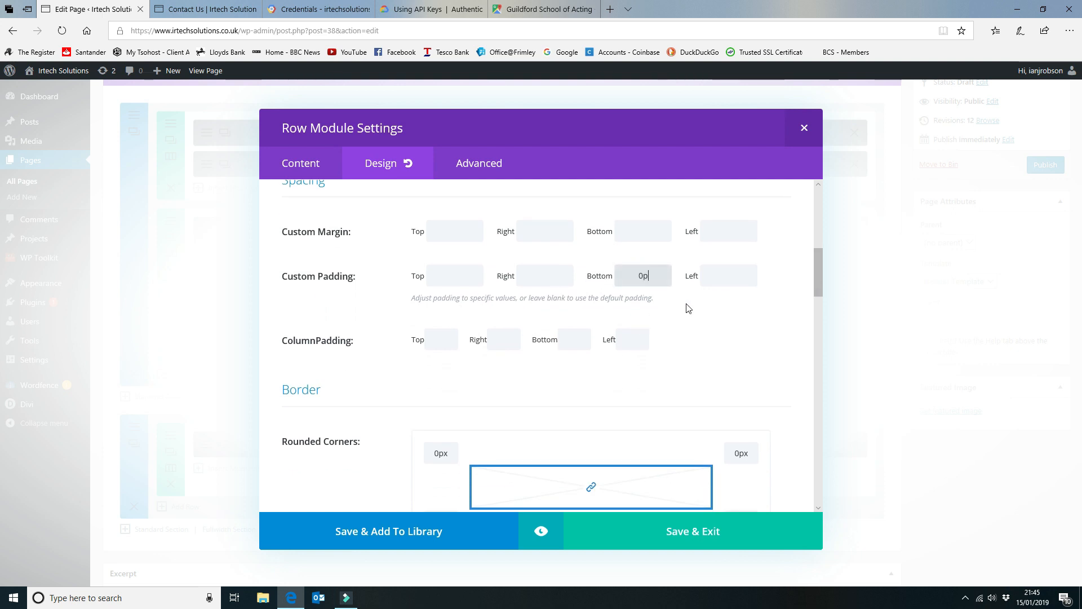
pyautogui.write('x')
pyautogui.click(725, 534)
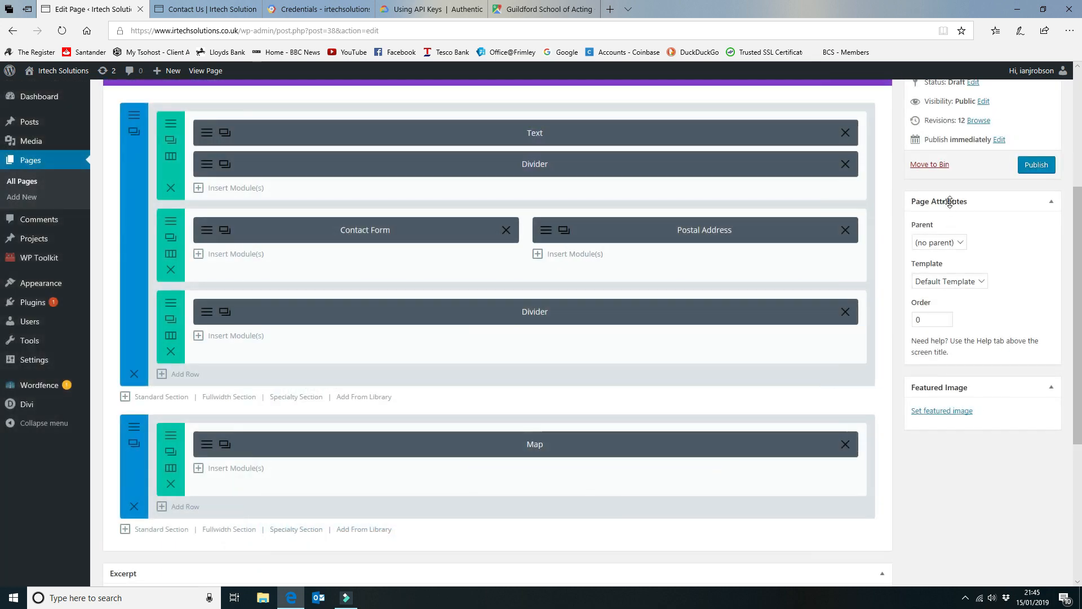
pyautogui.scroll(2, 950, 201)
pyautogui.click(933, 141)
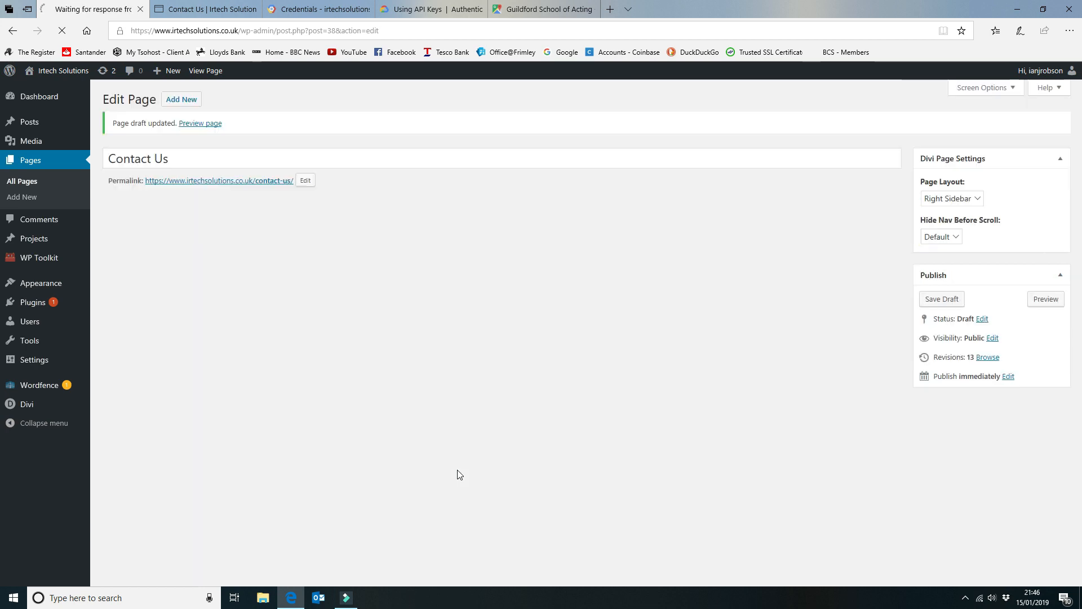
# - Reload the Contact Us preview and check the spacing between the lower divider line and the map
pyautogui.click(211, 8)
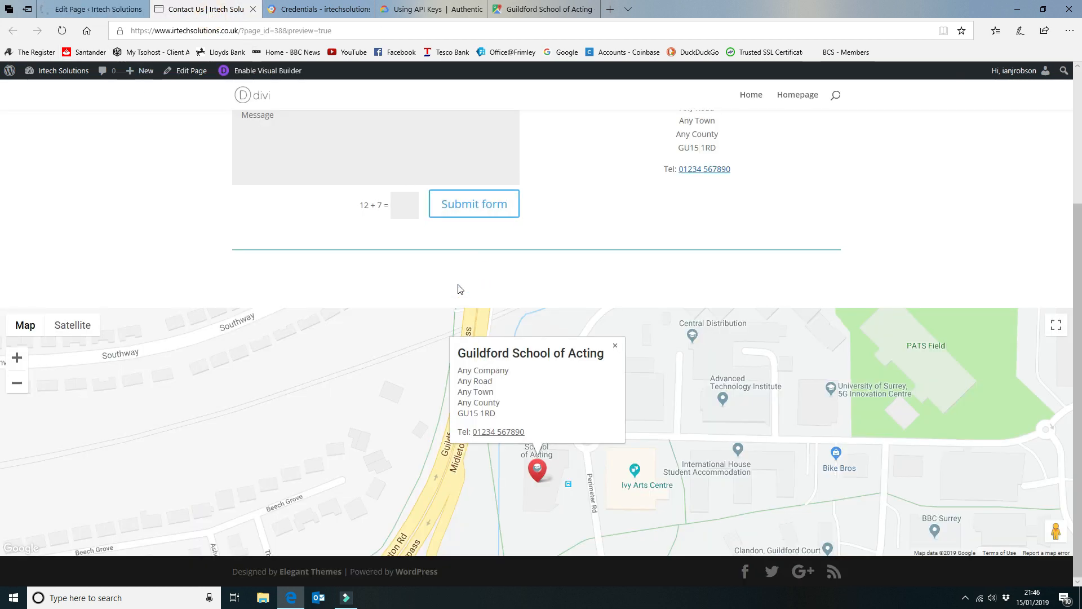
pyautogui.click(62, 31)
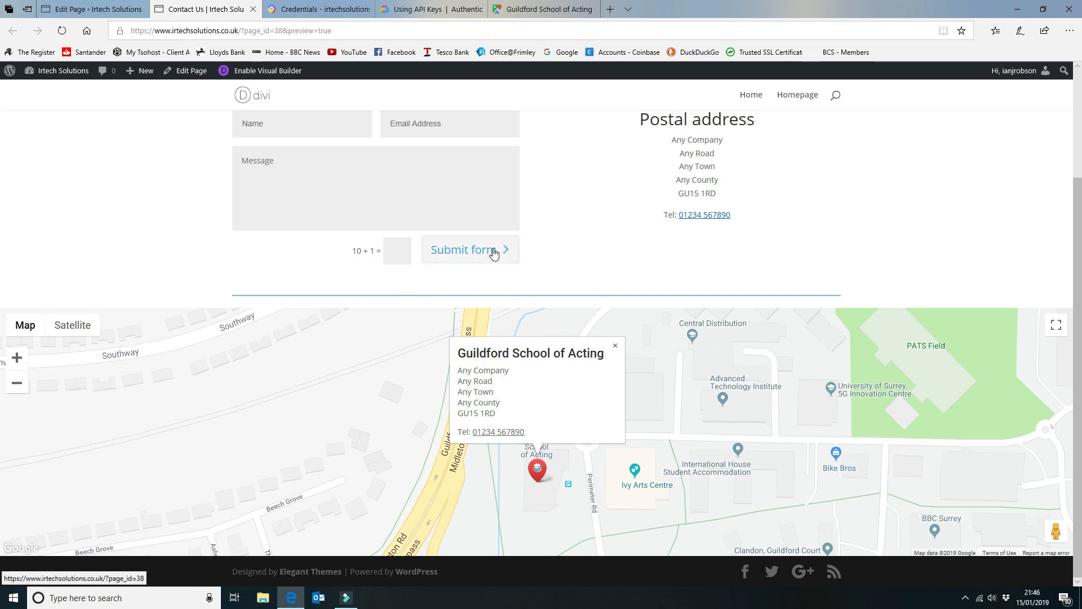
pyautogui.scroll(3, 564, 254)
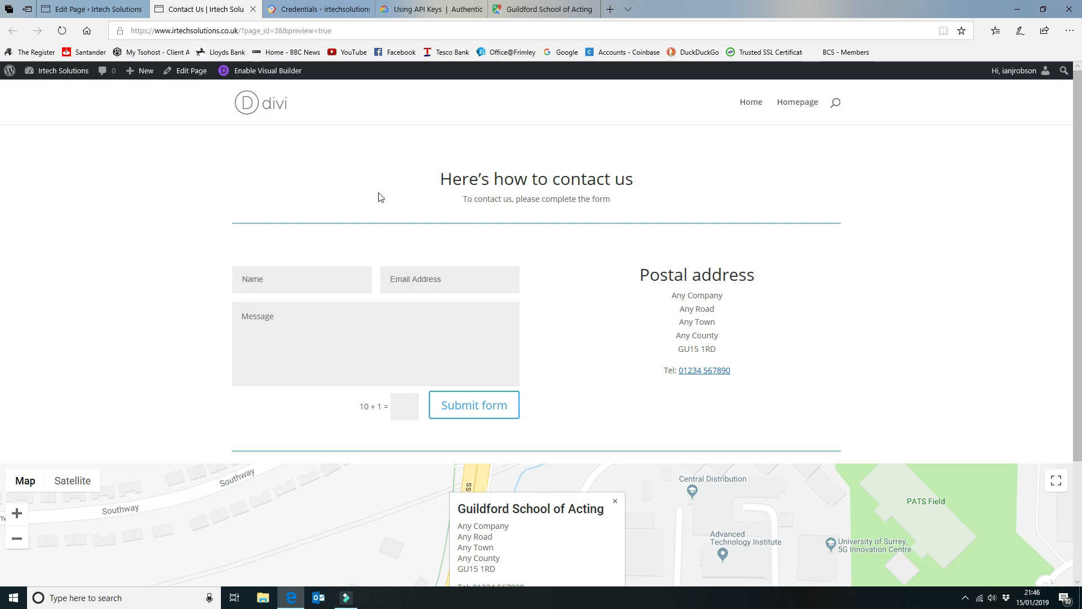
# - In the page editor, add a new field to the Contact Form module with the field ID and title Phone
pyautogui.click(95, 9)
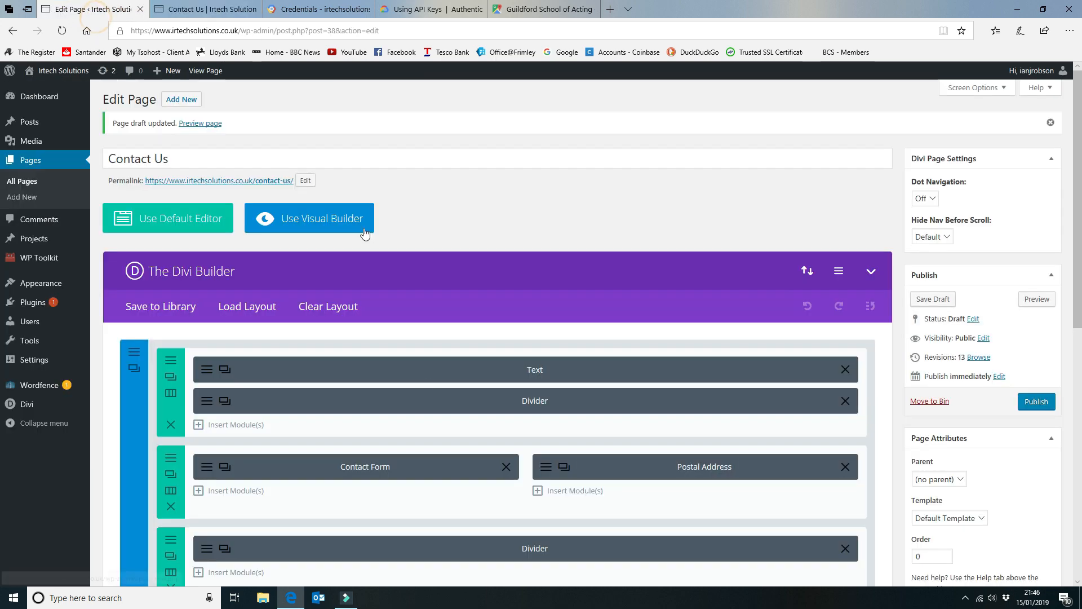
pyautogui.scroll(-2, 380, 359)
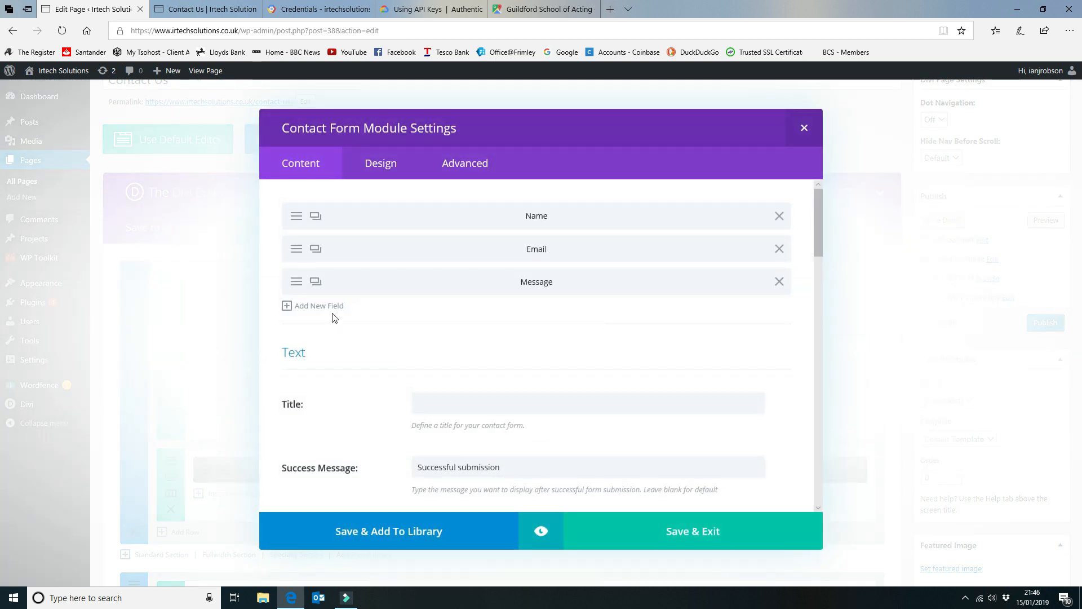
pyautogui.click(322, 305)
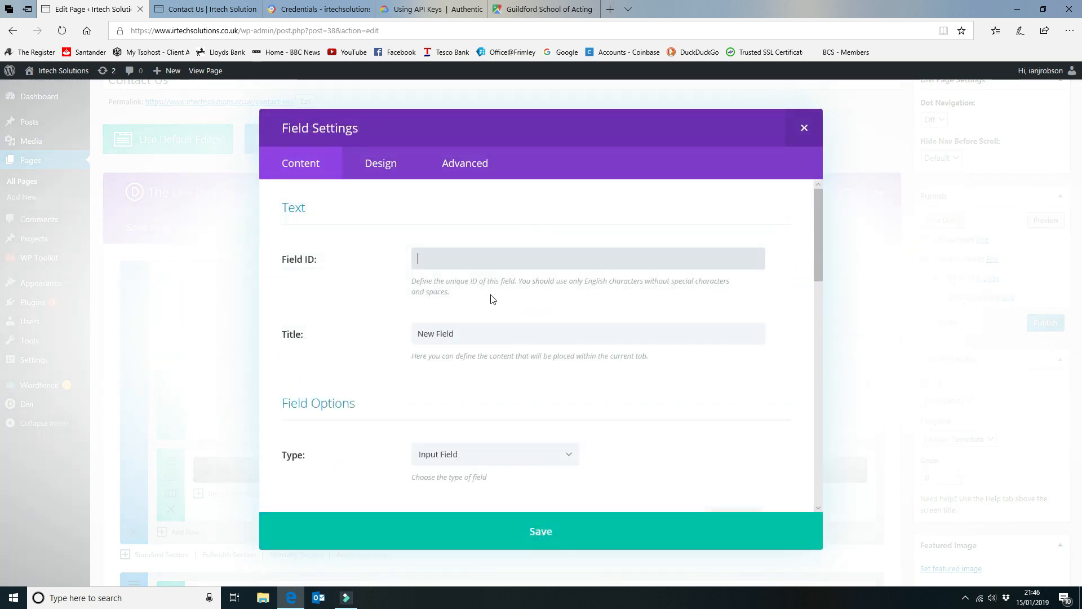
pyautogui.write('Phone')
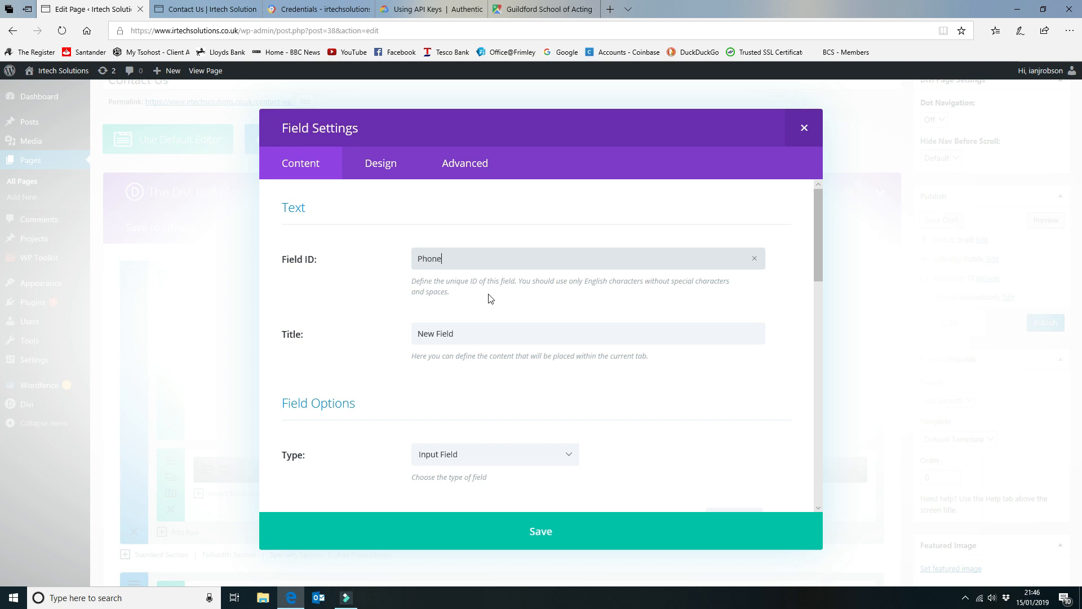
pyautogui.tripleClick(466, 333)
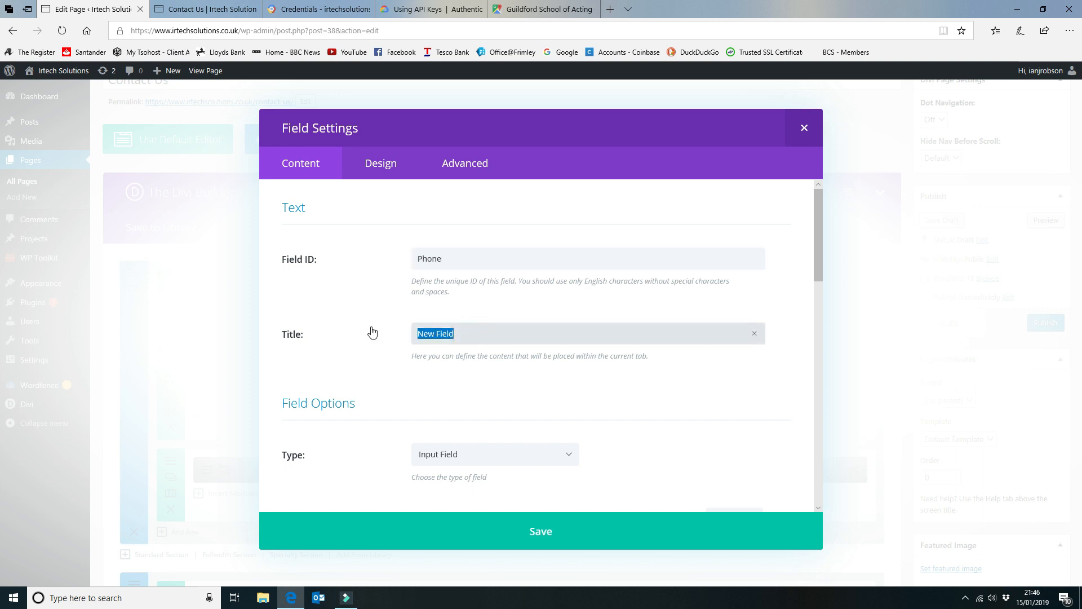
pyautogui.write('Phone')
pyautogui.scroll(-2, 397, 319)
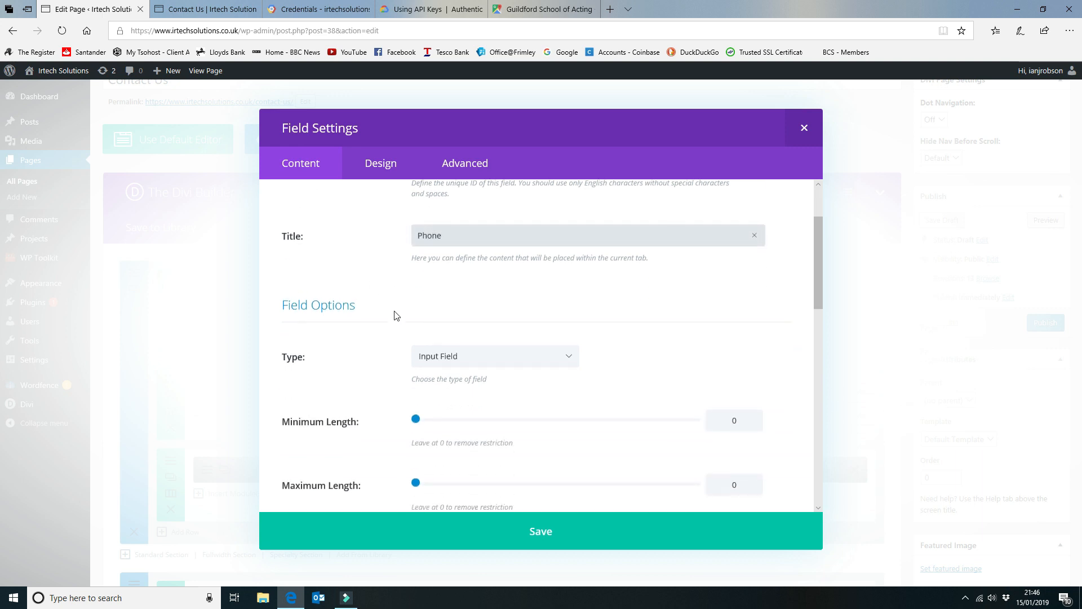
# - Keep the Phone field's type as Input Field, restrict its allowed symbols to Numbers Only (0-9), and save the field
pyautogui.click(508, 356)
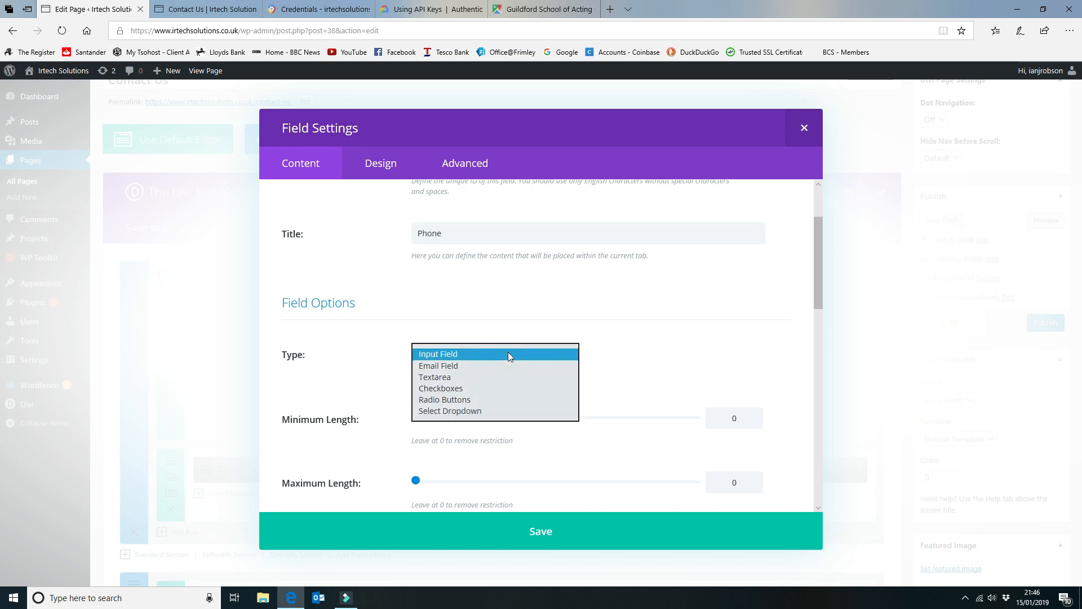
pyautogui.click(509, 352)
pyautogui.click(680, 358)
pyautogui.scroll(-4, 680, 357)
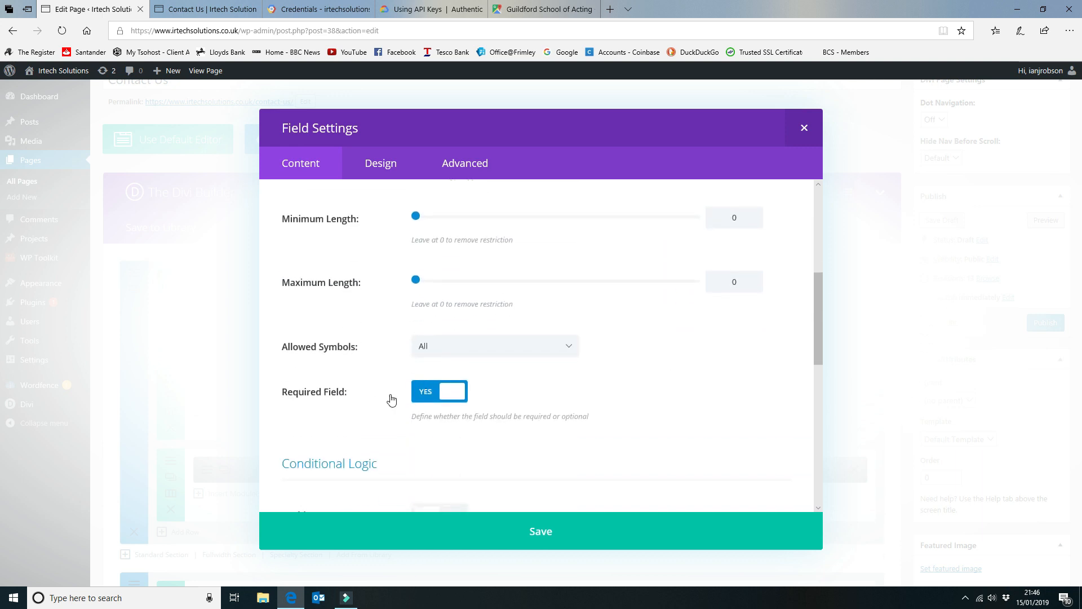
pyautogui.click(530, 345)
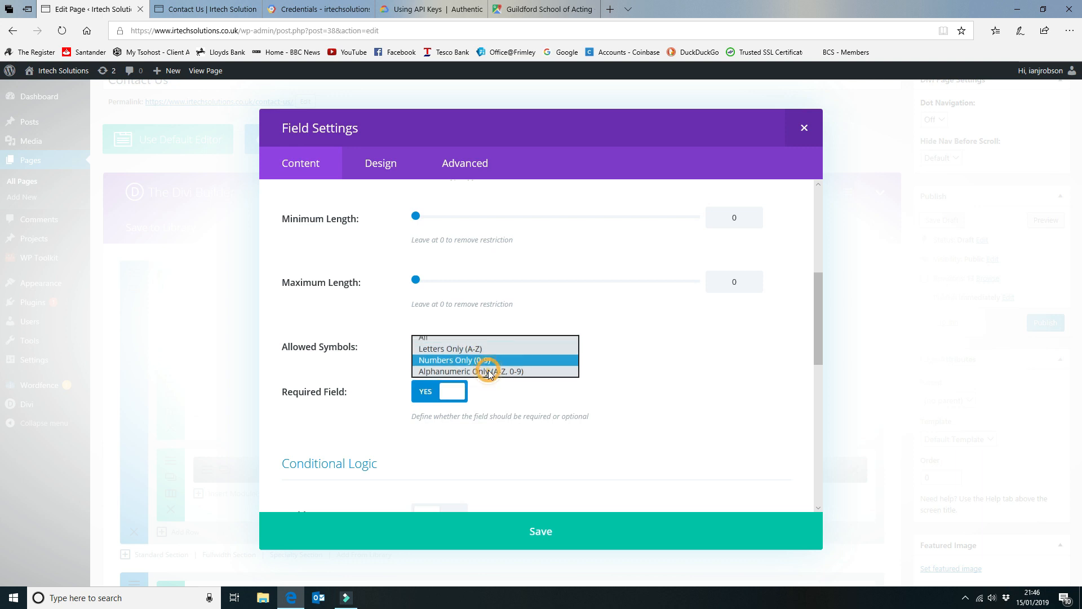
pyautogui.click(488, 370)
pyautogui.scroll(-4, 599, 427)
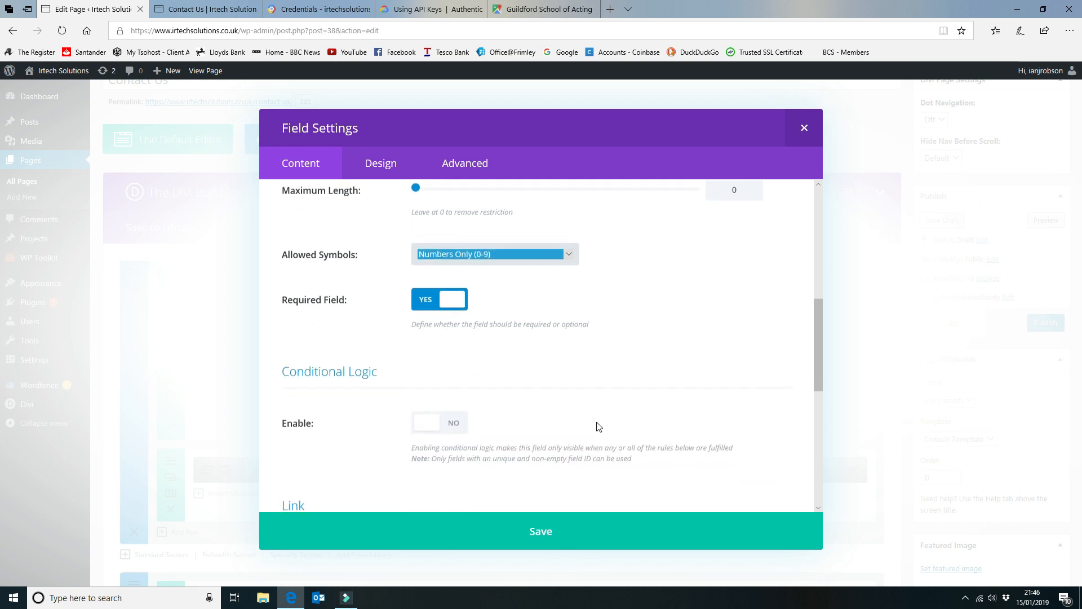
pyautogui.scroll(-1, 598, 426)
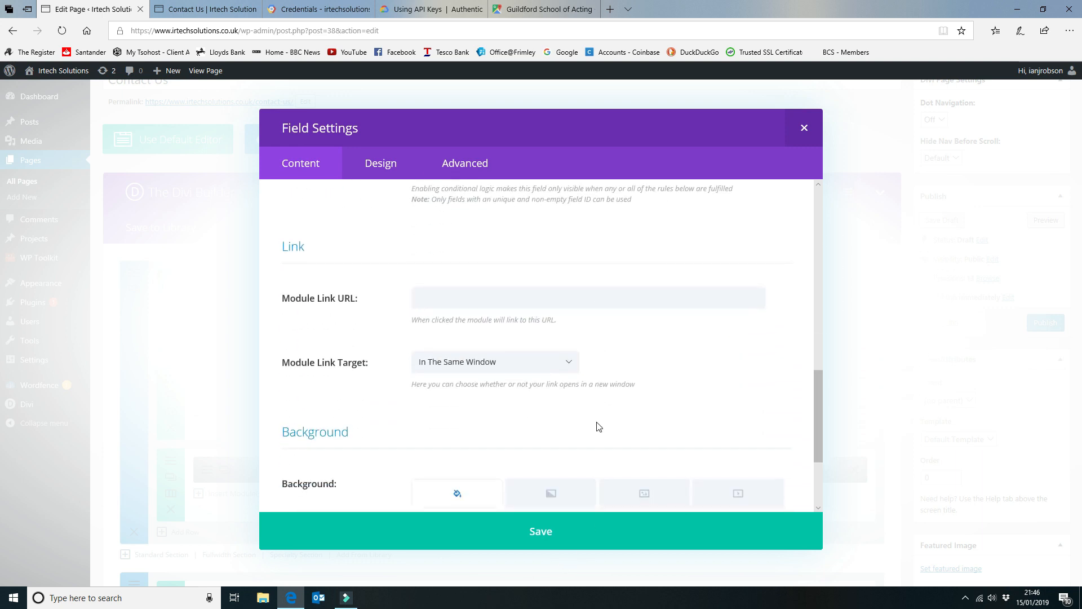
pyautogui.click(550, 536)
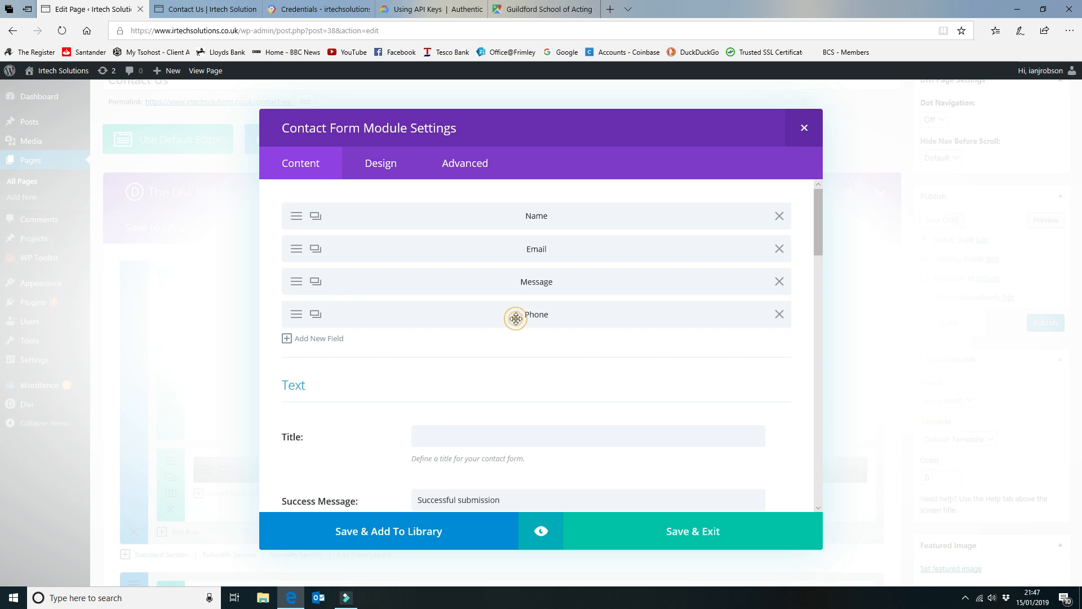
# - Move the Phone field directly below Name in the field order and preview the contact form
pyautogui.moveTo(516, 318); pyautogui.dragTo(526, 250)
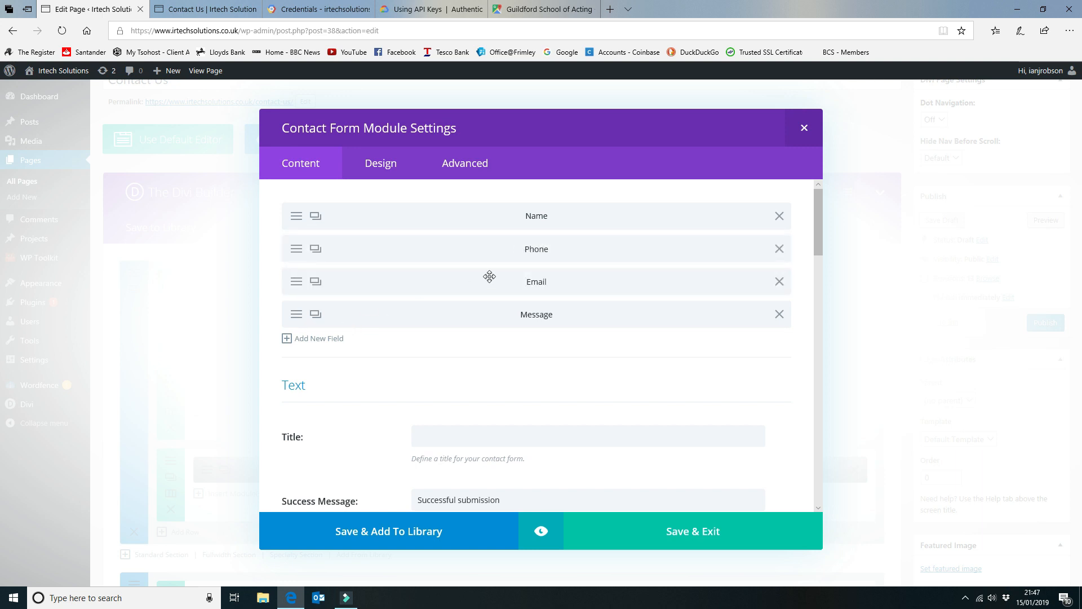
pyautogui.click(539, 533)
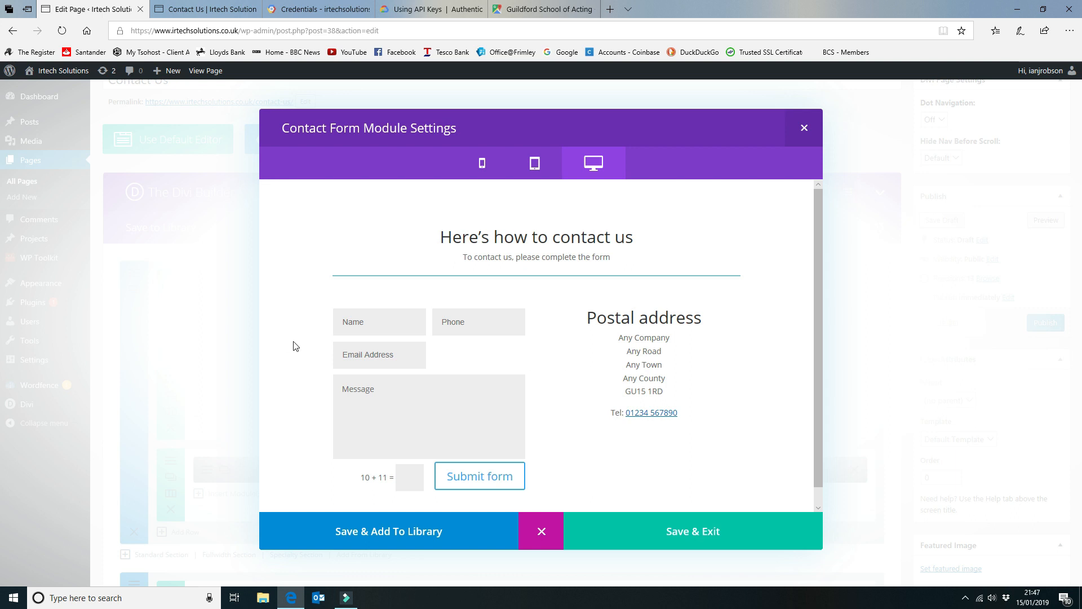
pyautogui.click(545, 538)
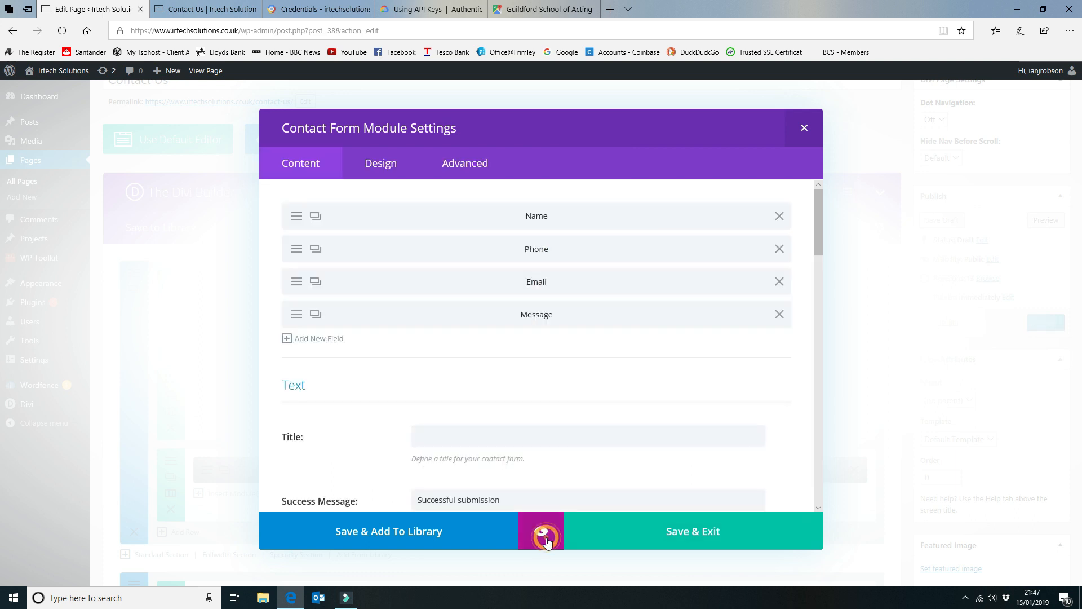
# - Make the Email field full width in its layout settings and save the field
pyautogui.click(296, 284)
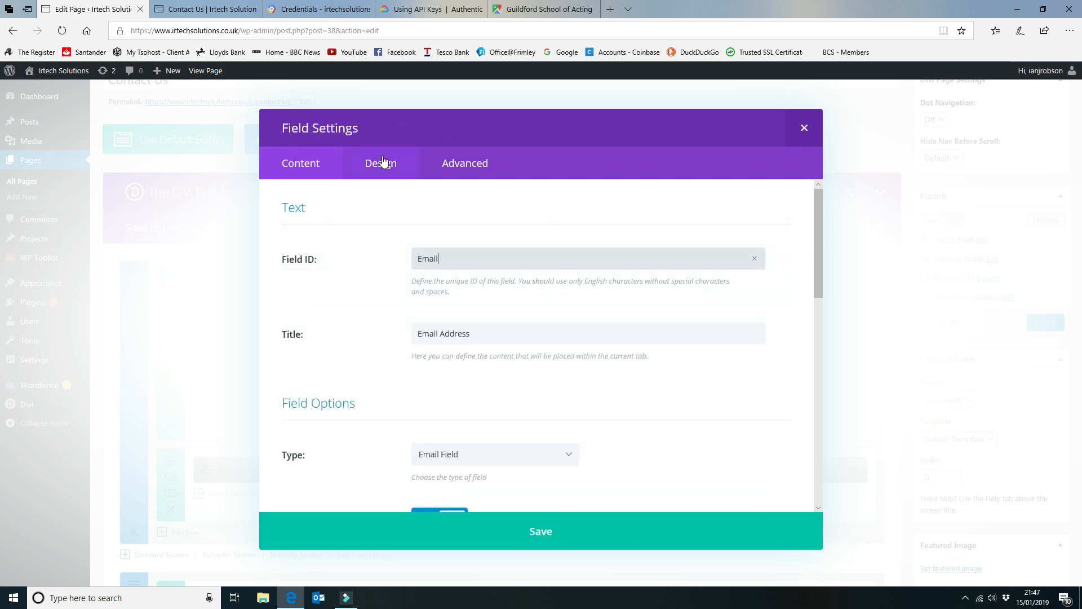
pyautogui.click(383, 162)
pyautogui.click(454, 259)
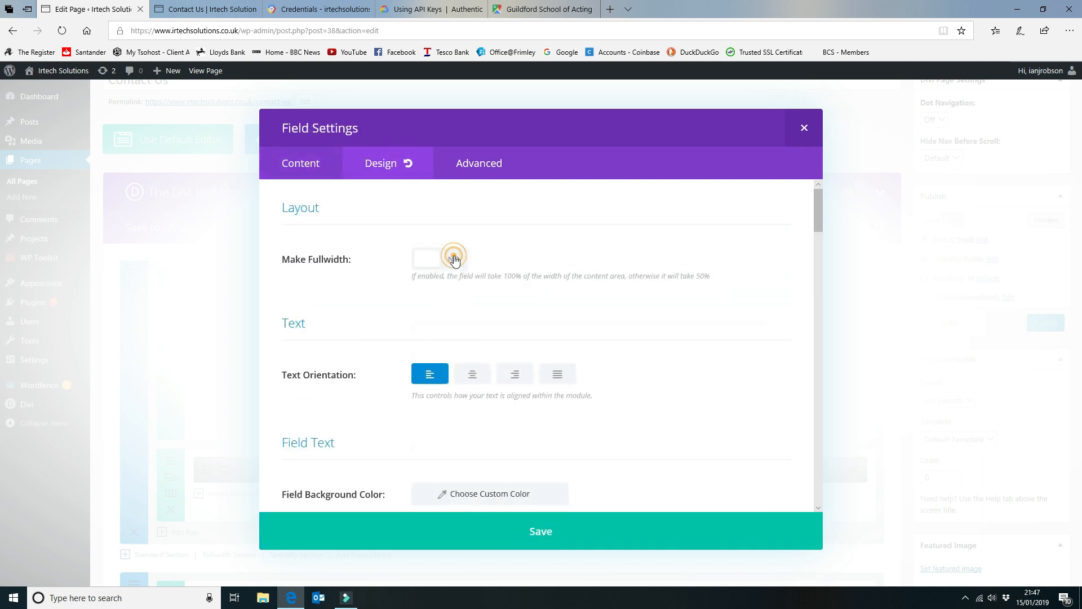
pyautogui.click(558, 535)
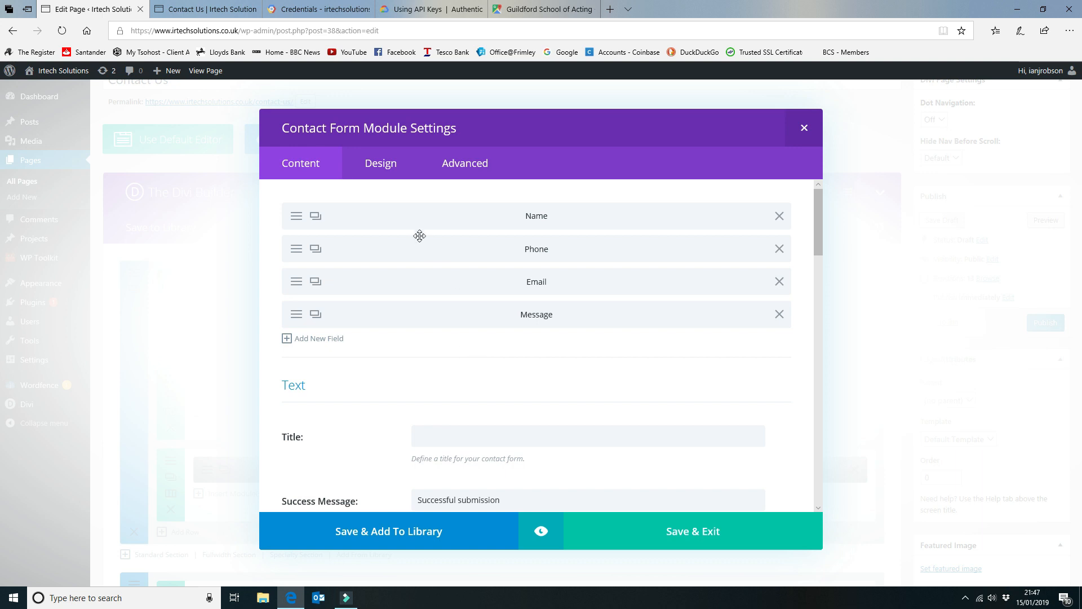
# - Set the rounded corners of the contact form's inputs to 5px on all four corners and save the module settings
pyautogui.click(376, 166)
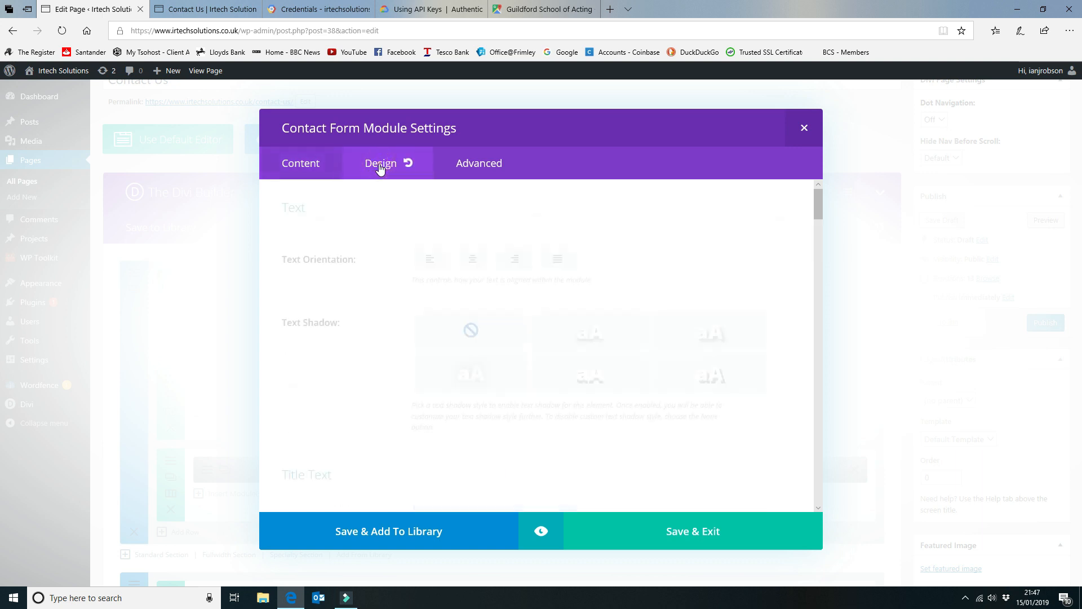
pyautogui.scroll(-4, 602, 256)
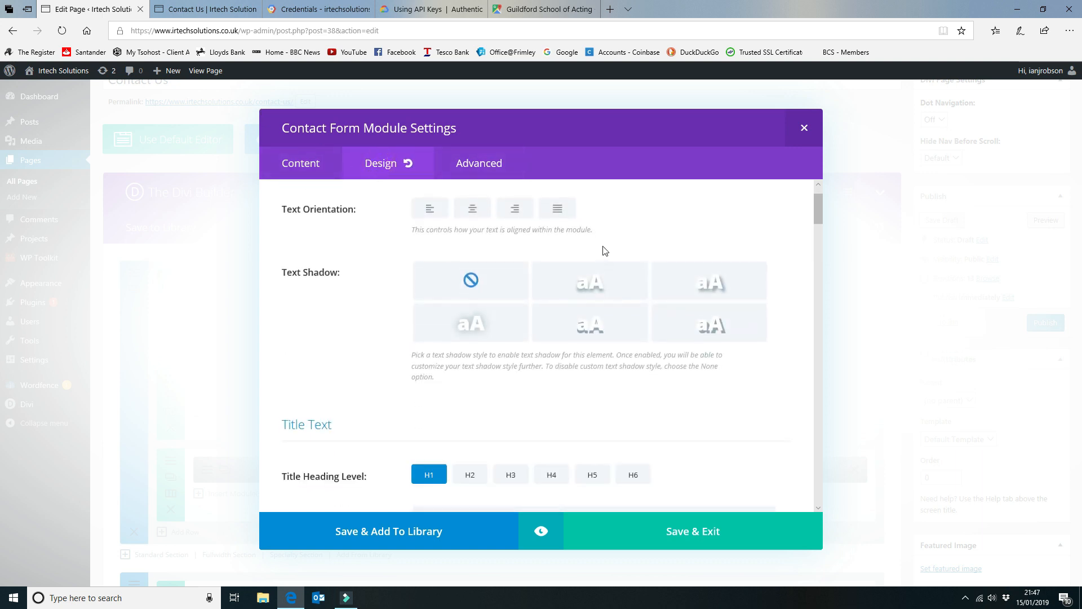
pyautogui.scroll(-13, 397, 278)
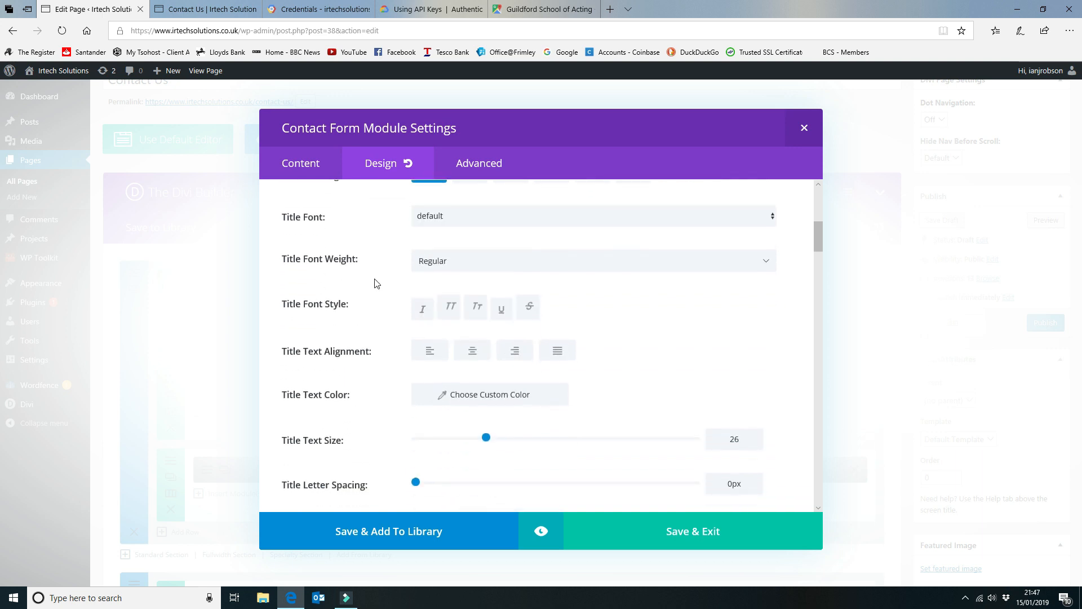
pyautogui.scroll(-12, 375, 279)
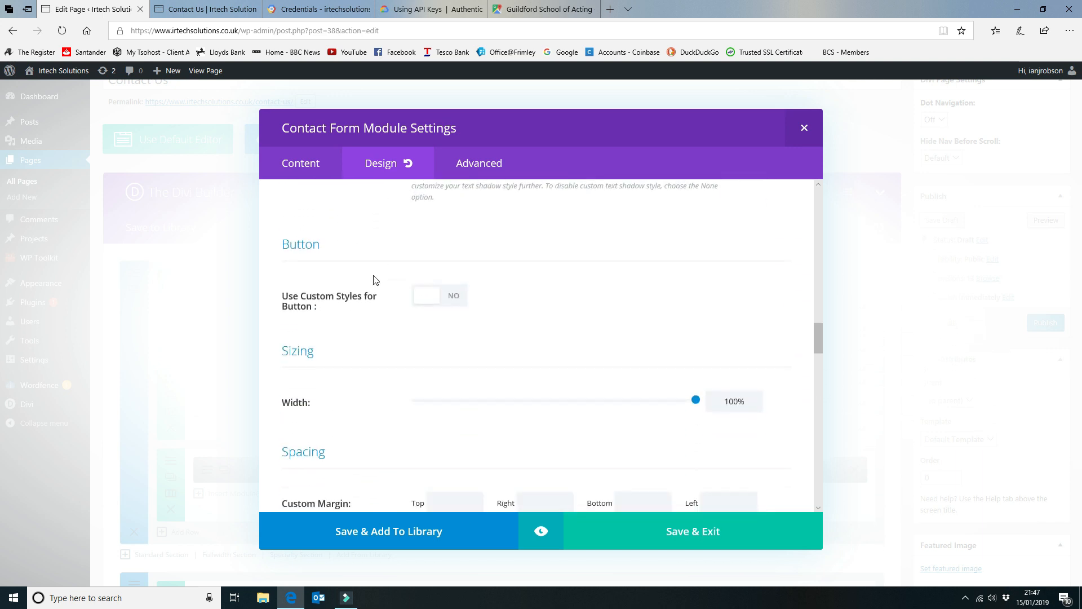
pyautogui.scroll(-6, 374, 279)
pyautogui.scroll(-2, 376, 281)
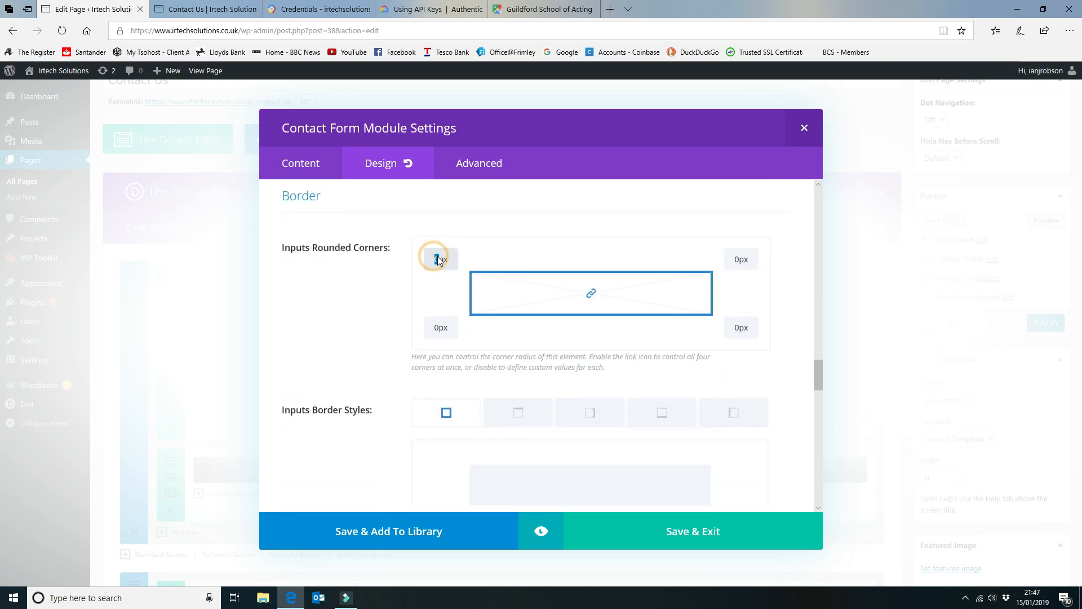
pyautogui.write('5')
pyautogui.click(454, 318)
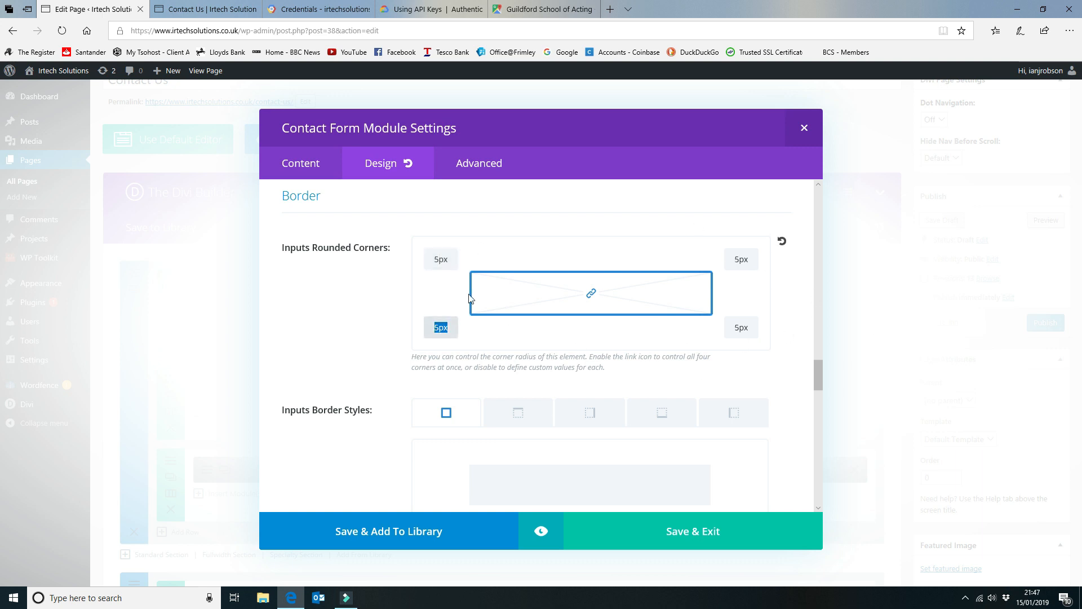
pyautogui.click(711, 533)
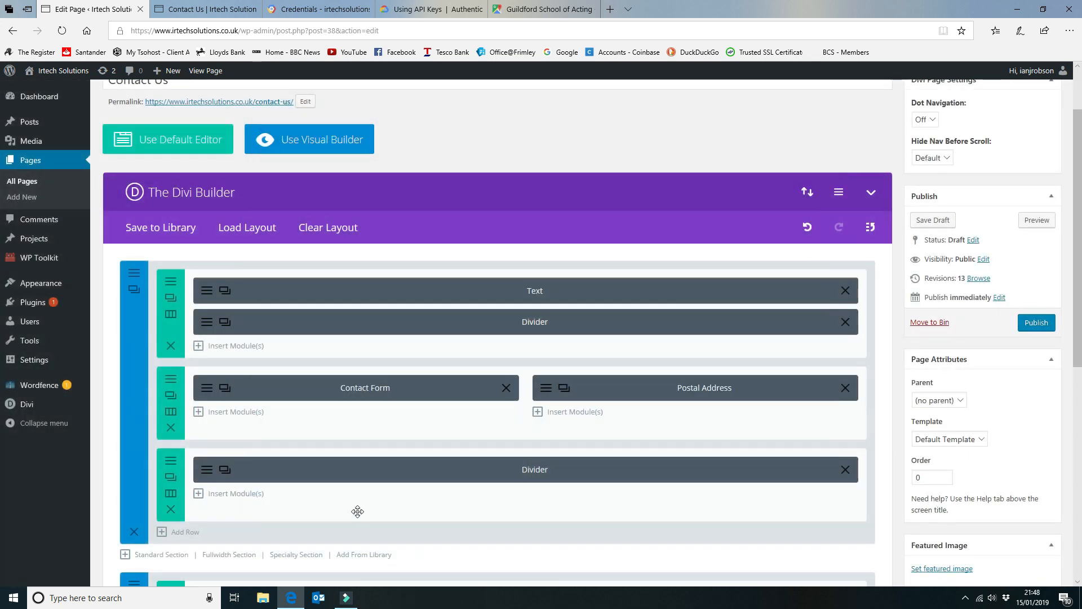
# - Add another field to the Contact Form module with the field ID and title GDPR and the type Checkboxes
pyautogui.click(207, 389)
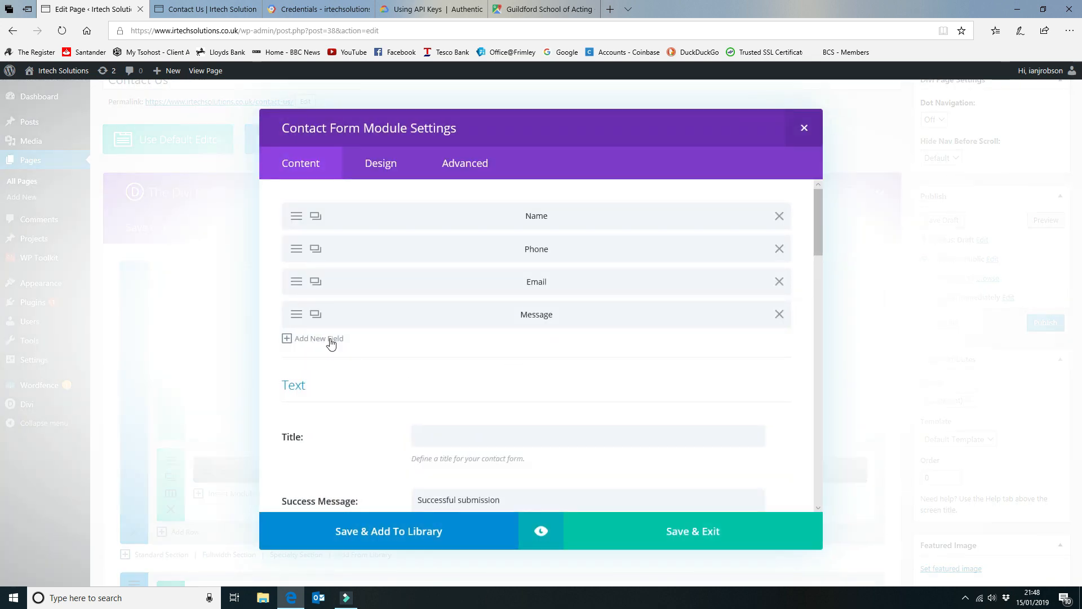
pyautogui.click(317, 340)
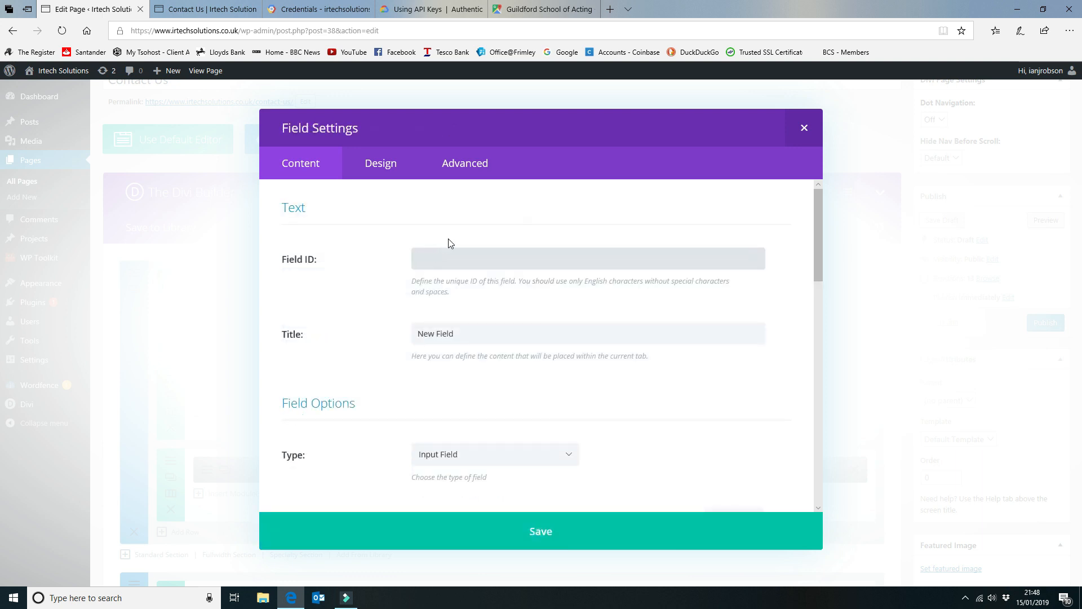
pyautogui.write('GDPR')
pyautogui.press('Tab')
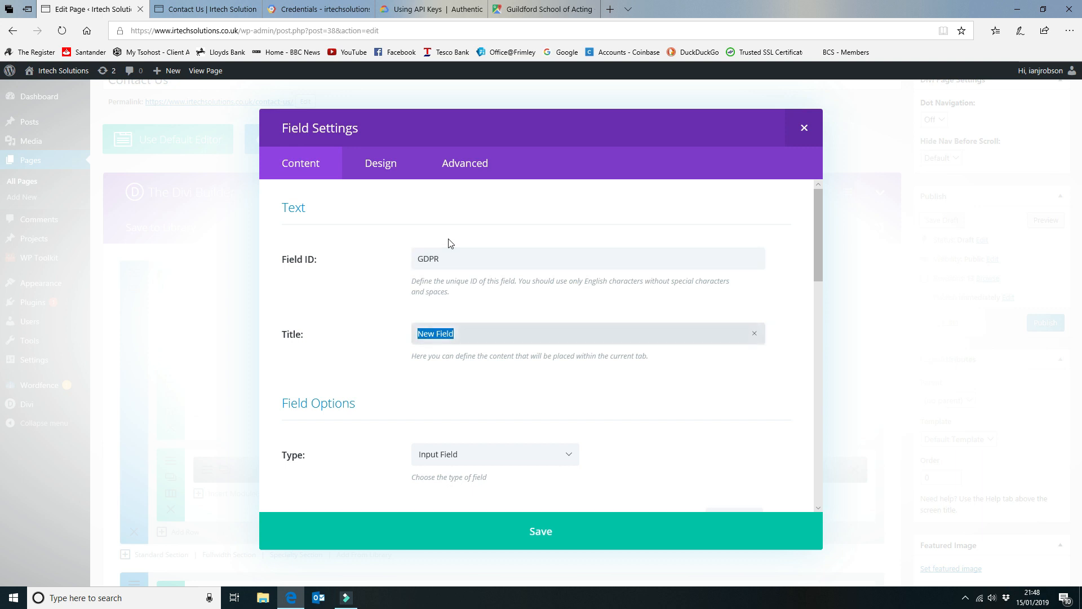
pyautogui.write('GDPR')
pyautogui.scroll(-2, 424, 269)
pyautogui.click(479, 353)
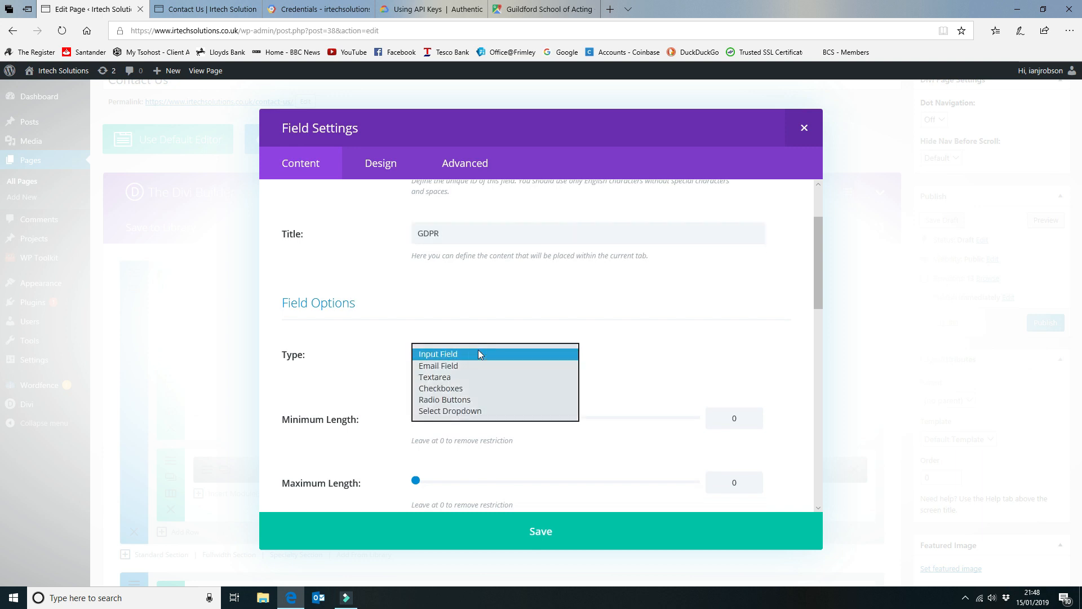
pyautogui.click(446, 388)
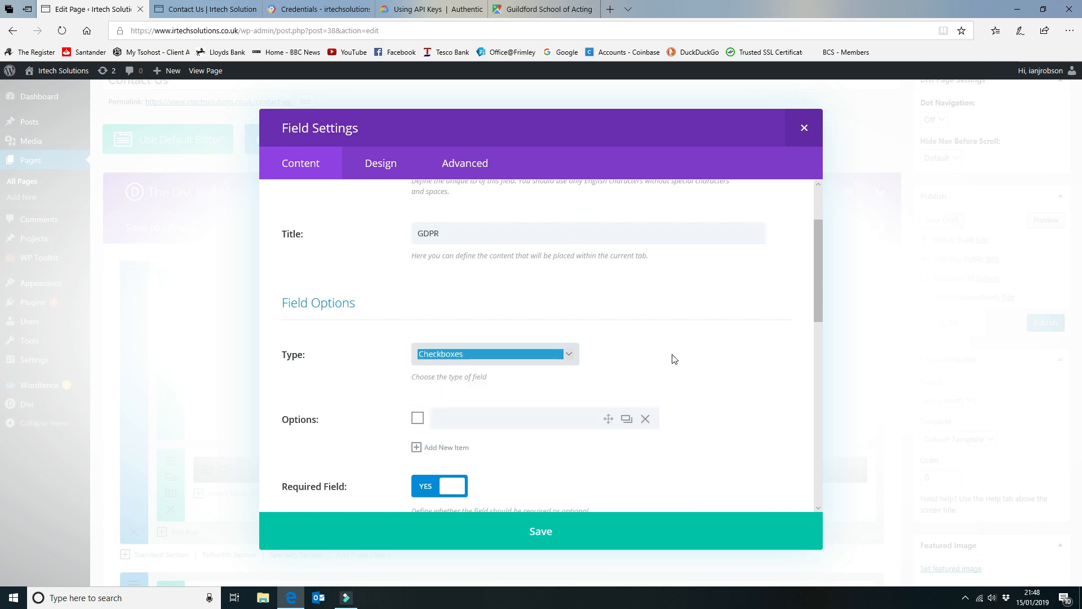
# - Tick the GDPR checkbox option by default and label it with a consent statement ending "using this form data to be able to contact me."
pyautogui.click(418, 418)
pyautogui.click(476, 419)
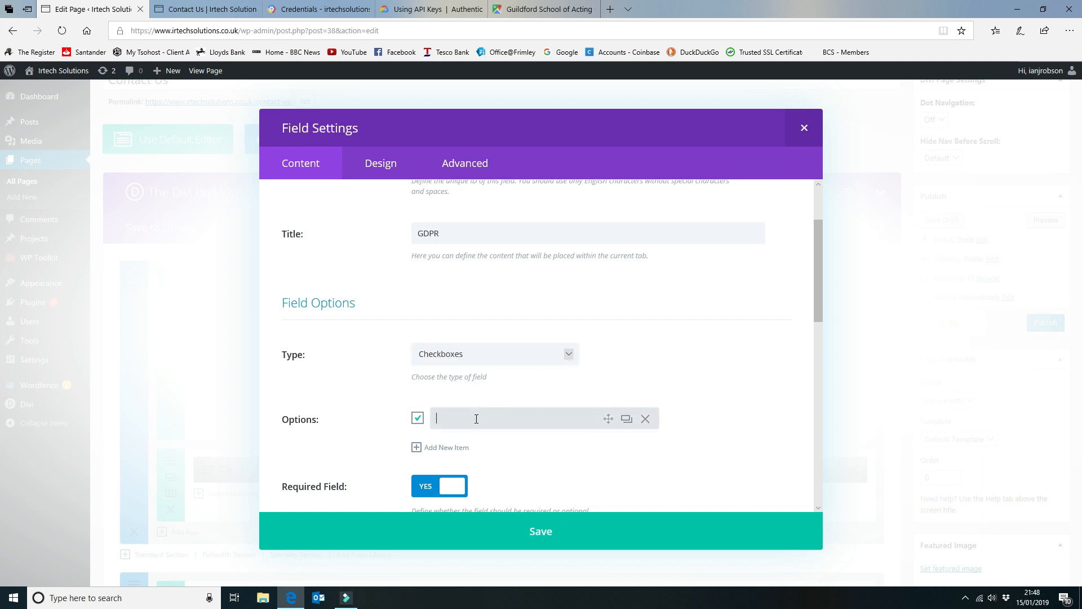
pyautogui.write('I conse')
pyautogui.write('nt to')
pyautogui.write('ing and usin')
pyautogui.write('g this form ')
pyautogui.write('data to be a')
pyautogui.write('ble to contact')
pyautogui.write(' me.')
pyautogui.scroll(-1, 475, 418)
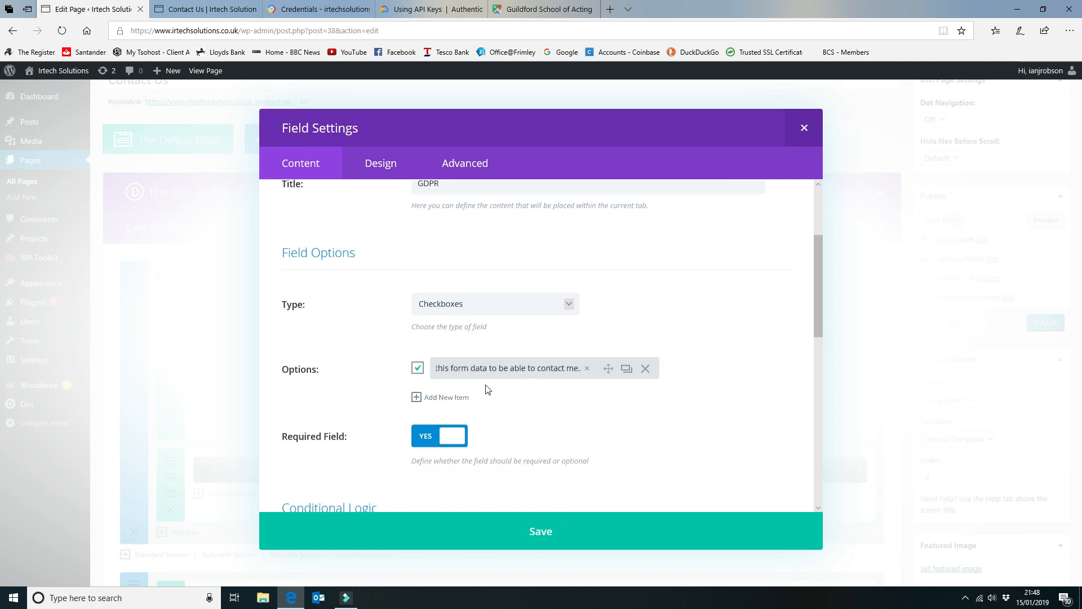
# - Make the GDPR field full width in its layout settings, then save the field and the Contact Form module
pyautogui.scroll(-3, 489, 389)
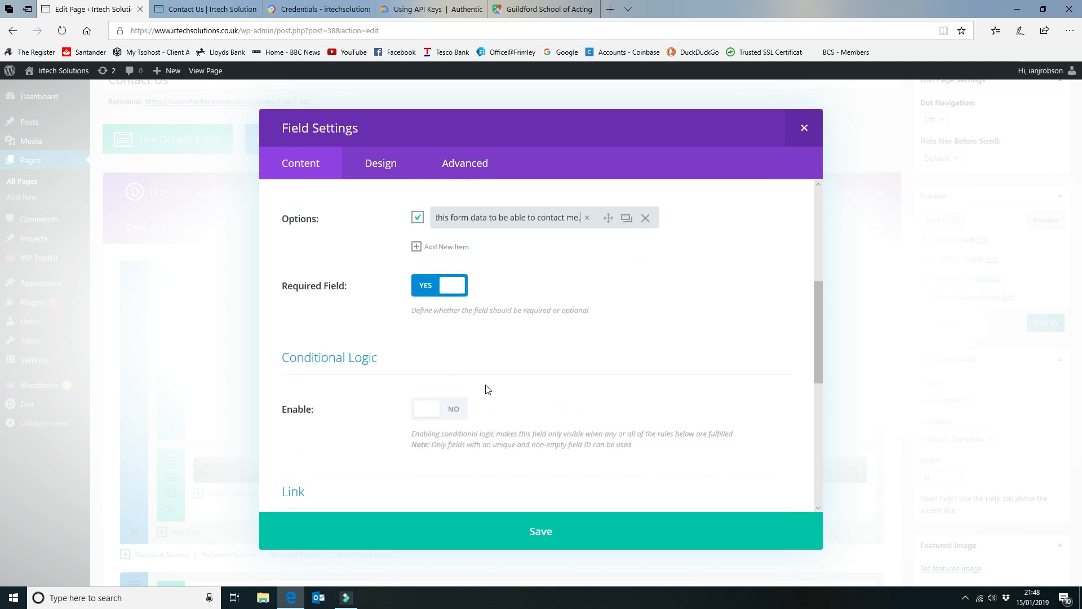
pyautogui.scroll(-3, 488, 389)
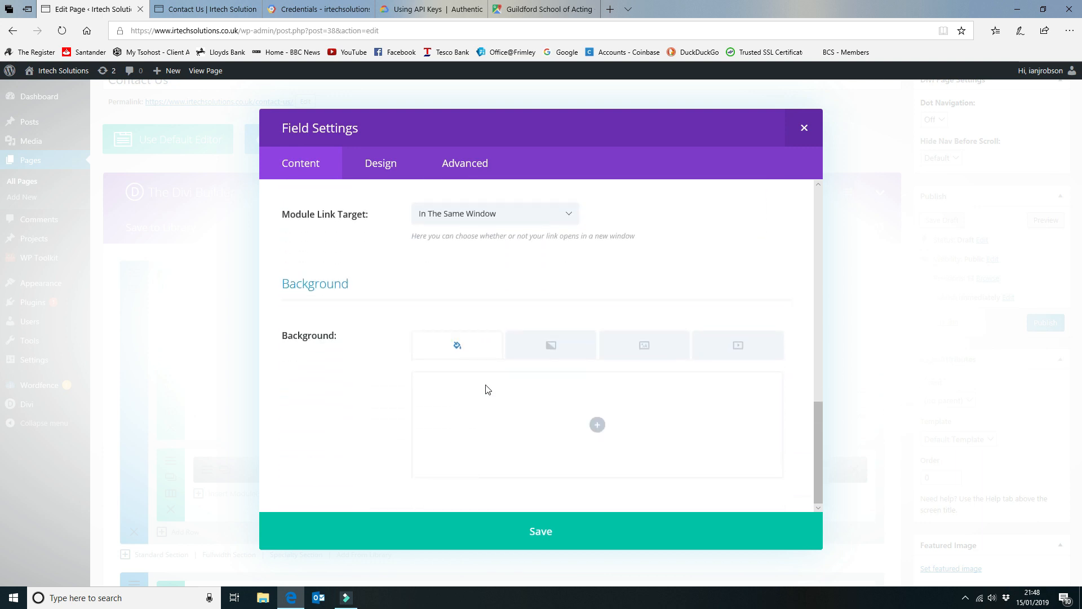
pyautogui.scroll(10, 487, 386)
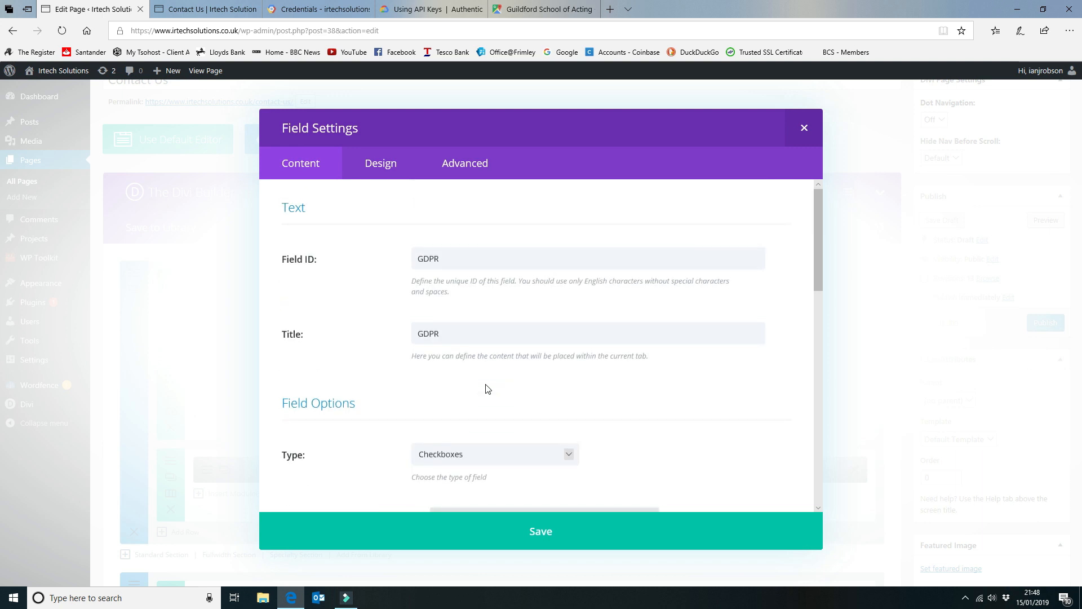
pyautogui.click(391, 171)
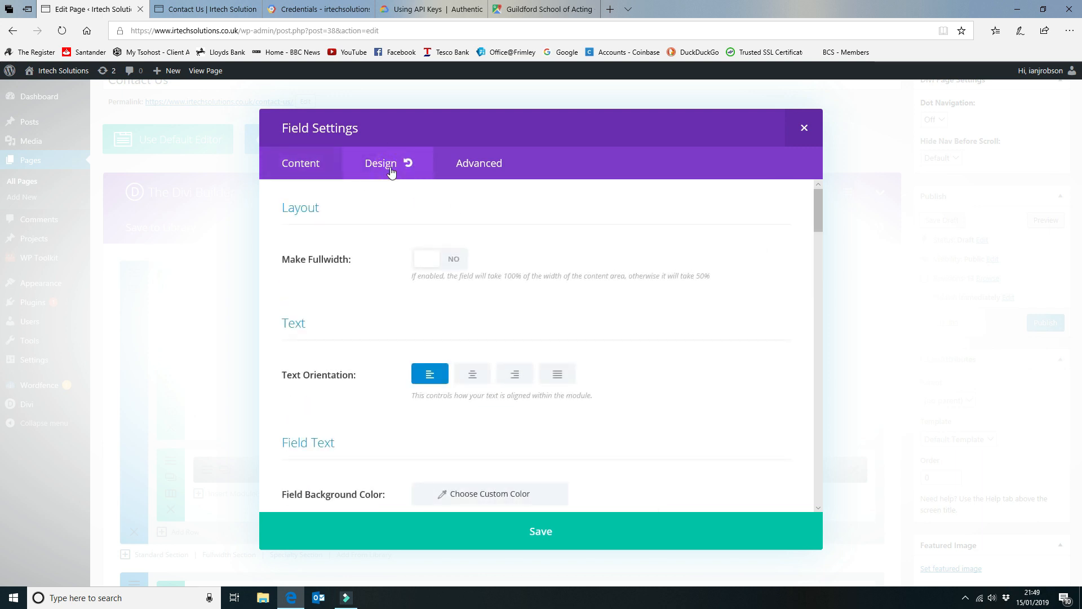
pyautogui.click(454, 259)
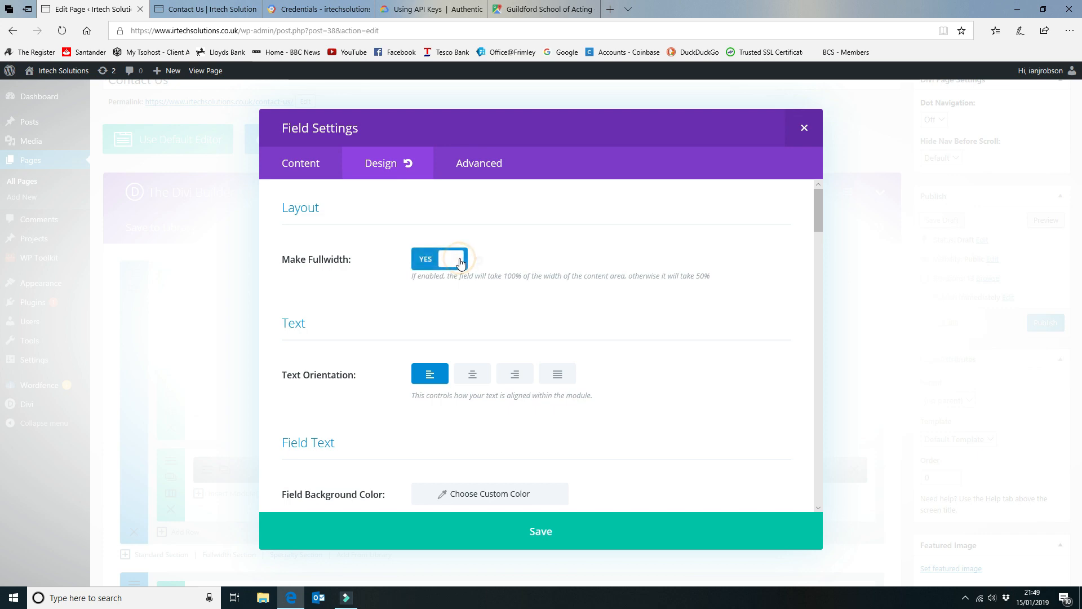
pyautogui.click(557, 533)
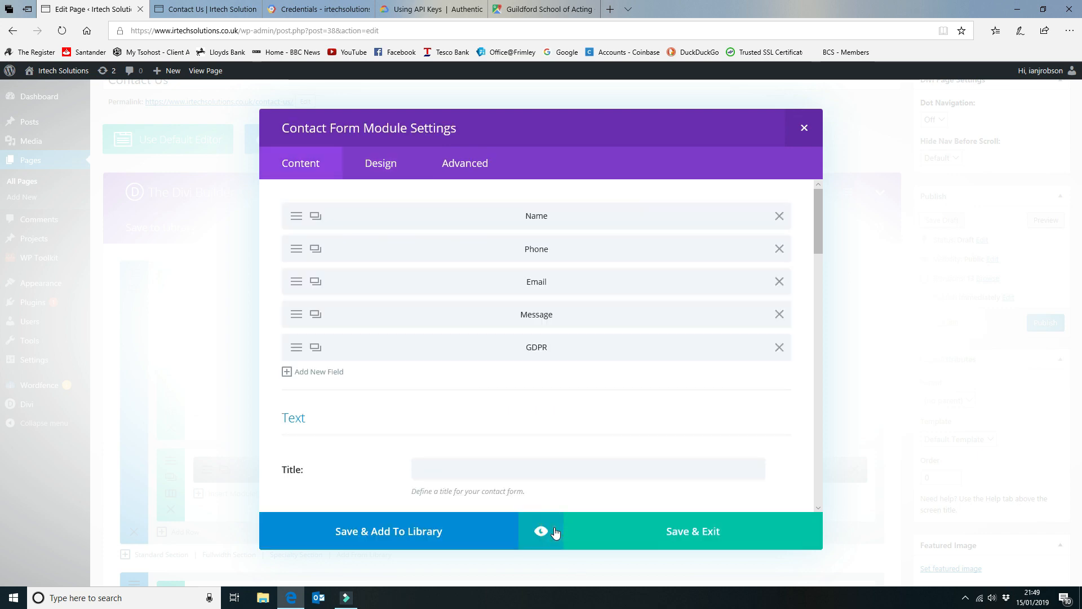
pyautogui.click(725, 542)
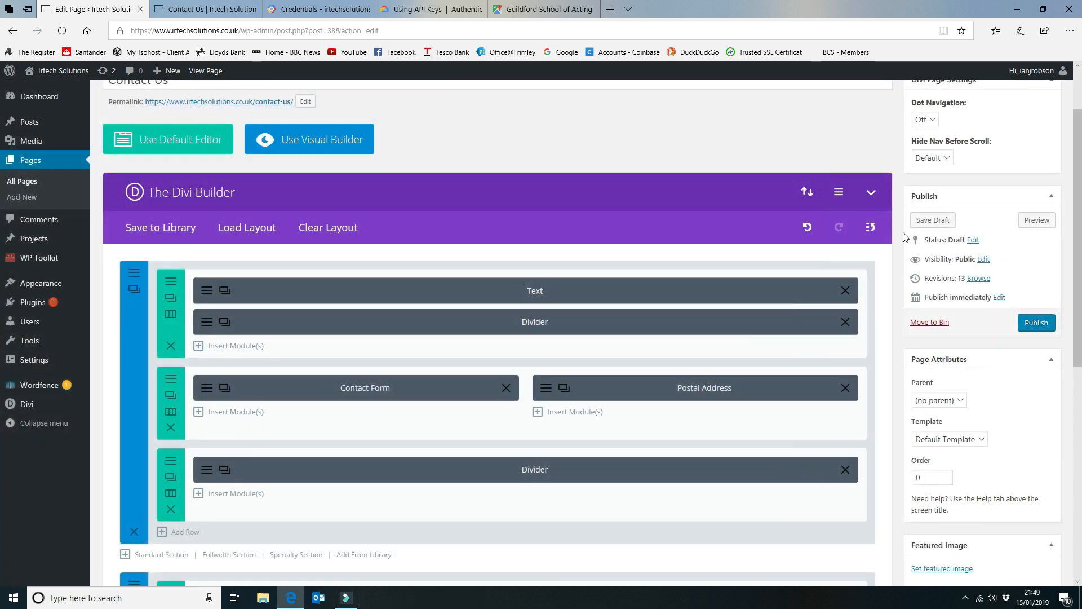
# - Save the Contact Us page draft and reload its open preview
pyautogui.click(931, 221)
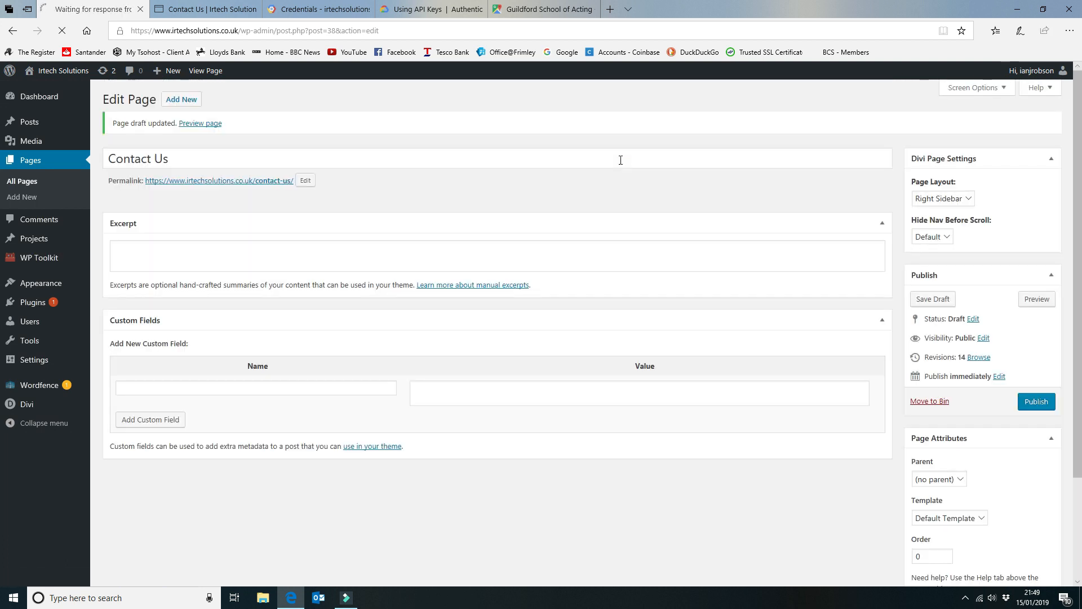
pyautogui.click(201, 12)
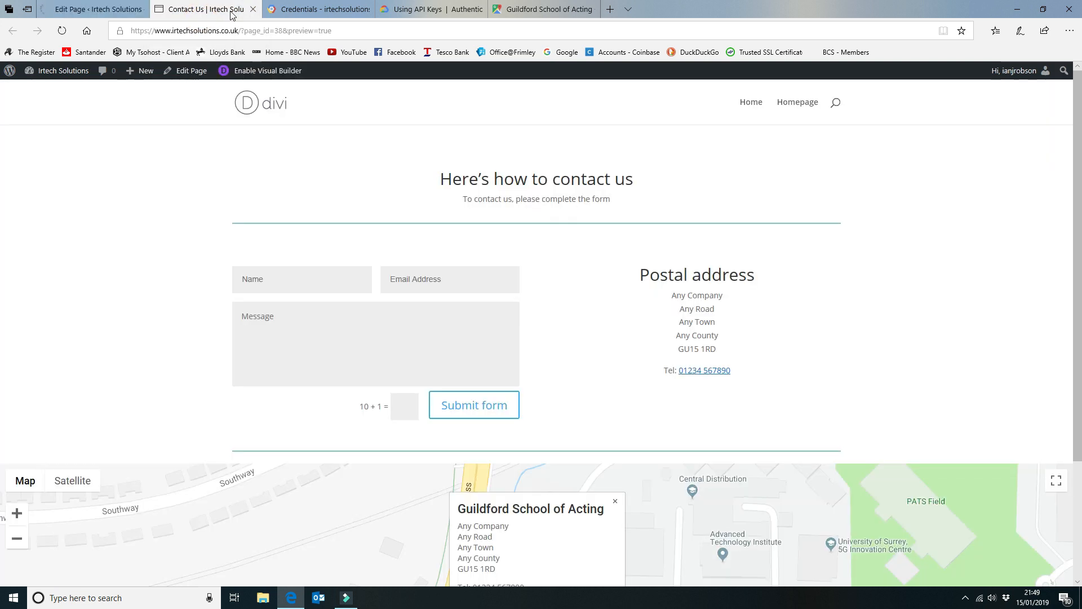
pyautogui.click(59, 31)
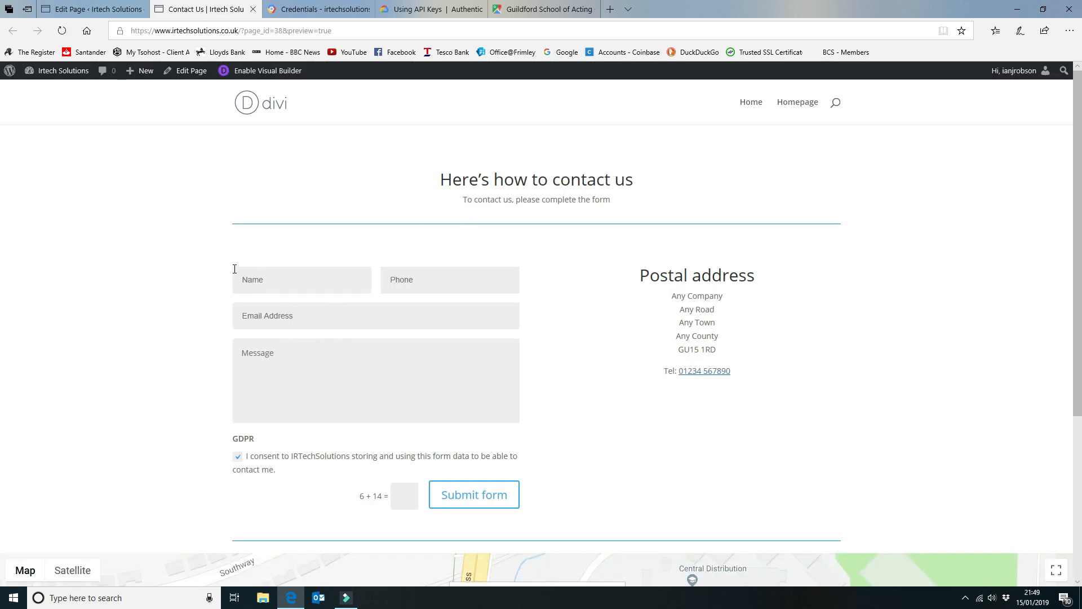
# - Try out the preview's form fields and GDPR consent checkbox, and check the map section below the form
pyautogui.click(268, 282)
pyautogui.click(447, 283)
pyautogui.click(334, 321)
pyautogui.click(635, 371)
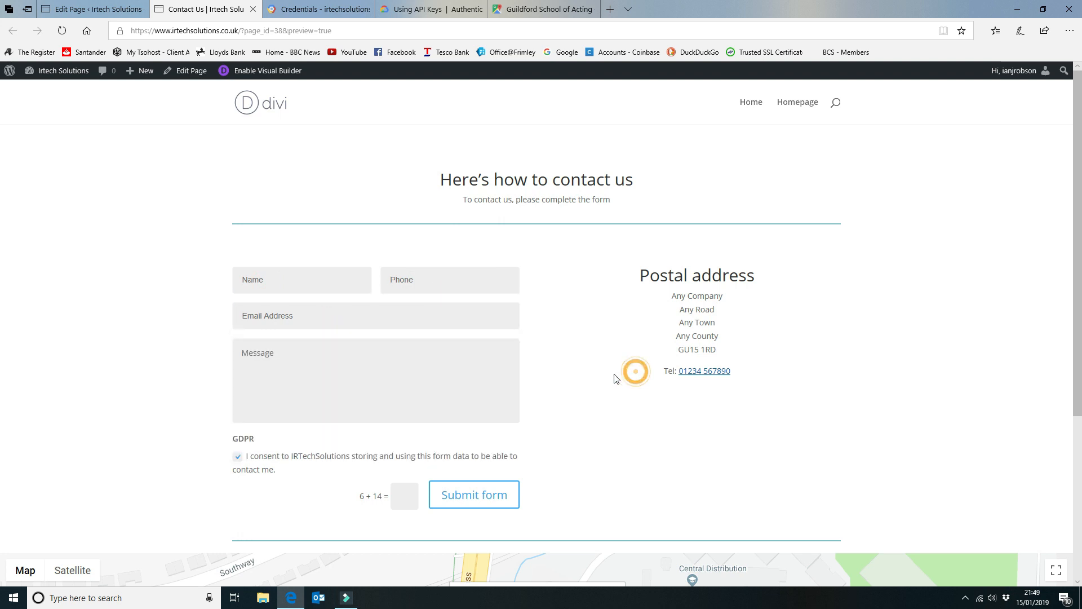
pyautogui.click(412, 379)
pyautogui.click(615, 414)
pyautogui.click(239, 460)
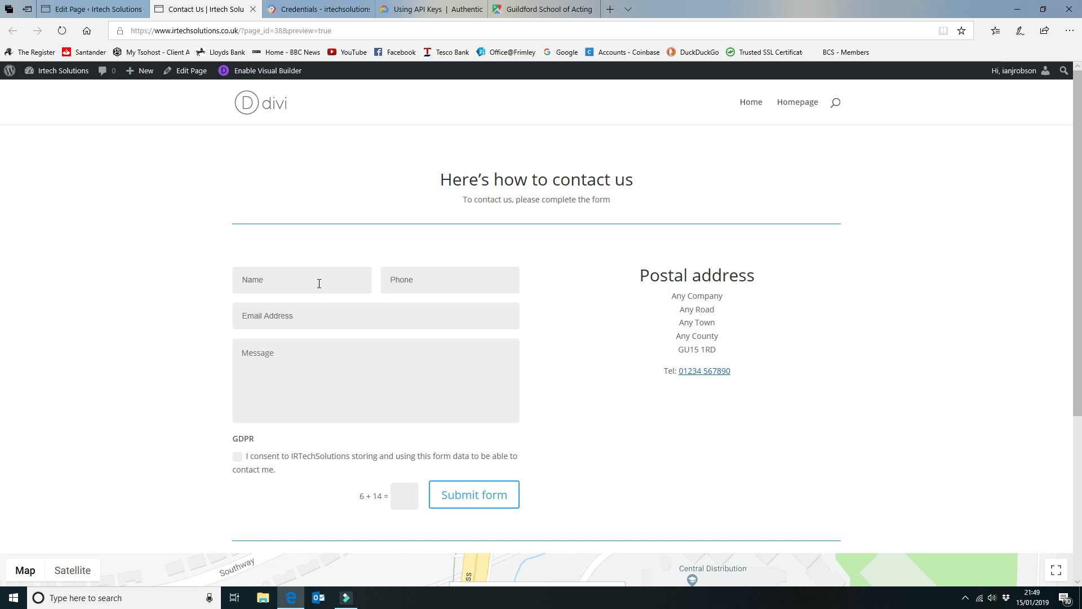
pyautogui.click(239, 459)
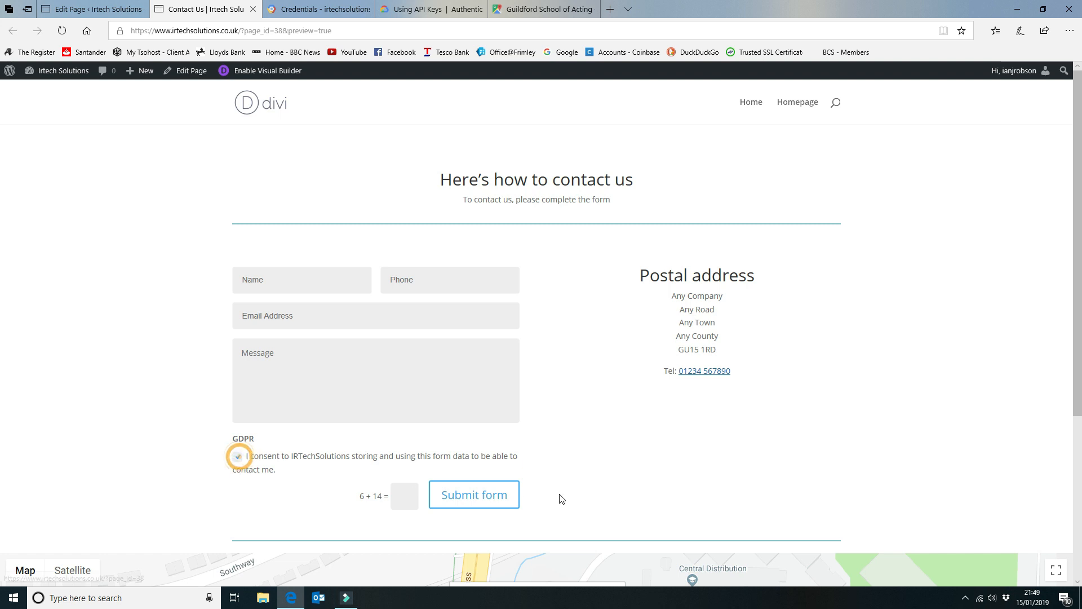
pyautogui.scroll(-4, 761, 276)
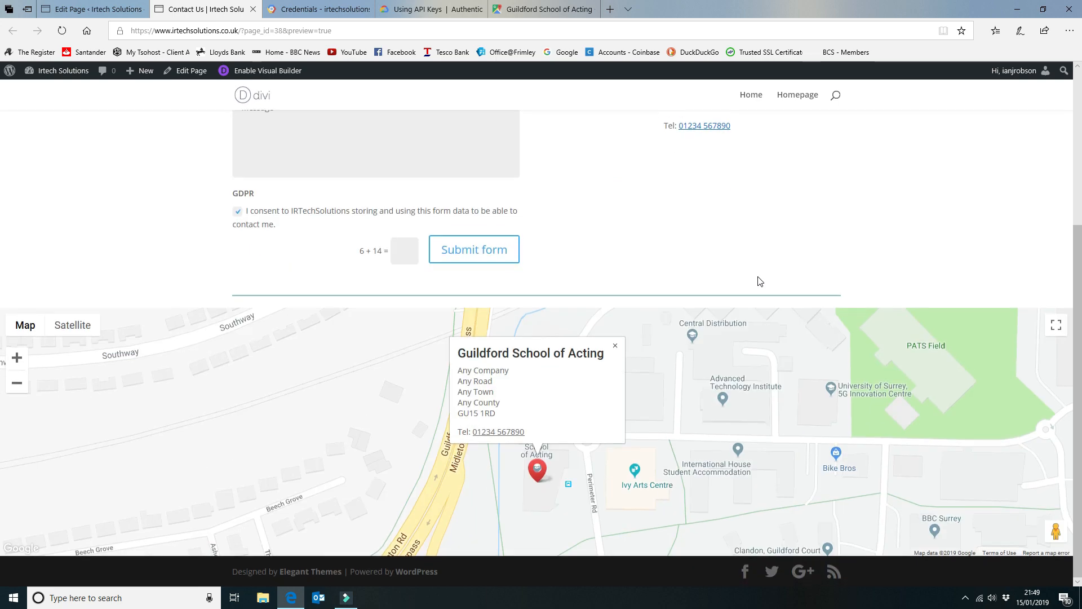
pyautogui.scroll(4, 760, 279)
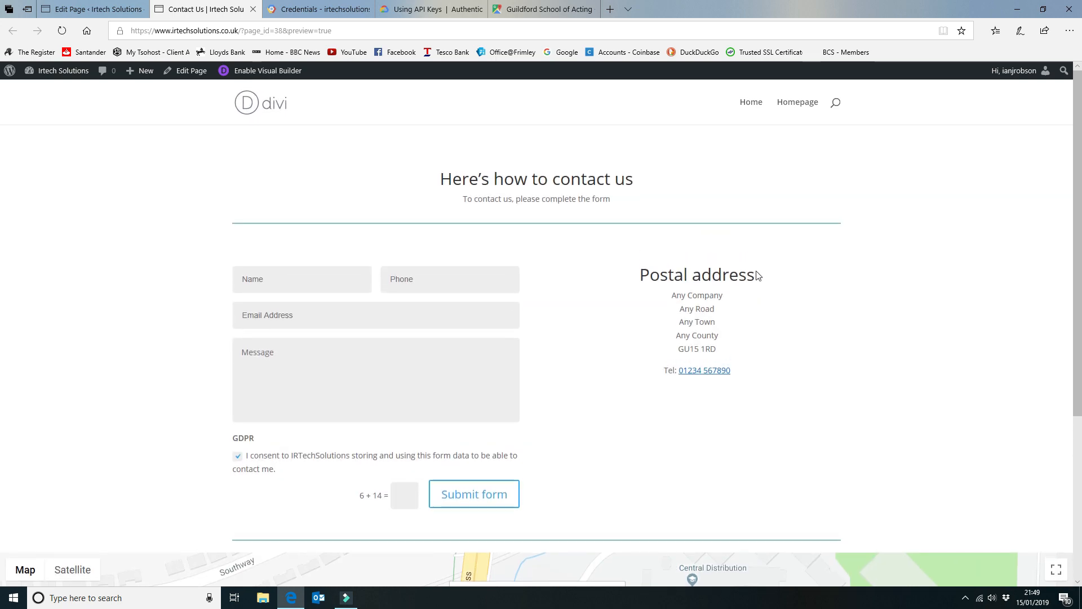
# - Return to the page editor and publish the Contact Us page
pyautogui.click(97, 10)
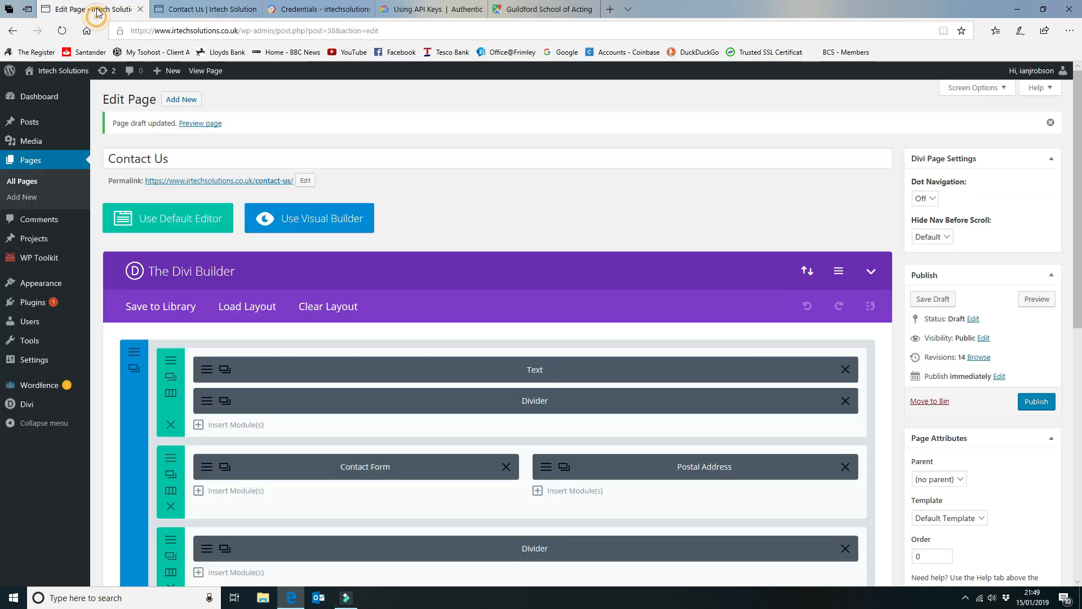
pyautogui.click(1037, 402)
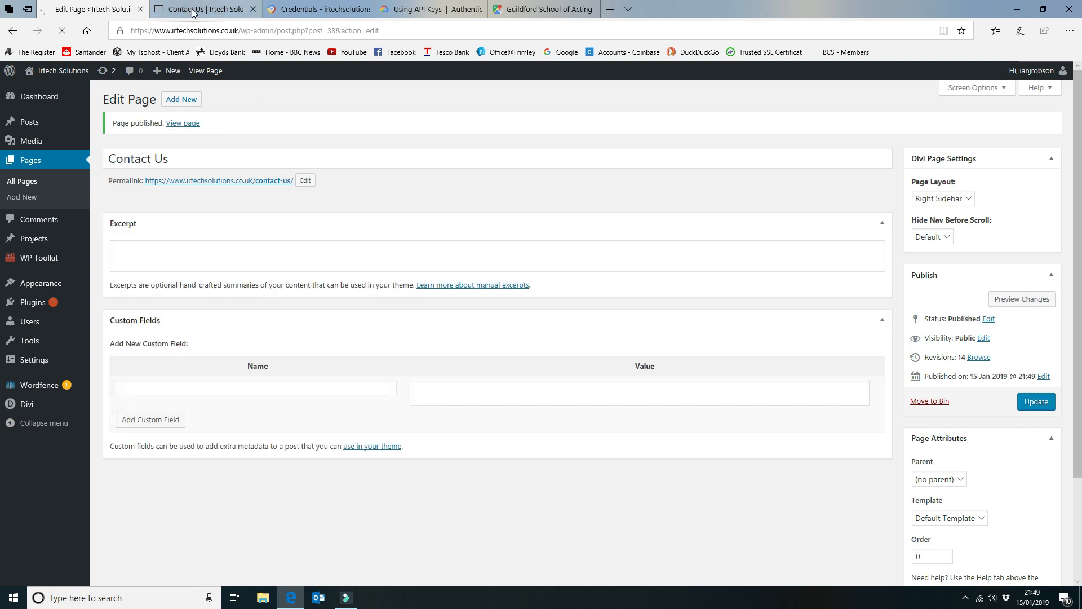
# - Reload the Contact Us page in its own browser tab and review the published navigation, form and map
pyautogui.moveTo(192, 13)
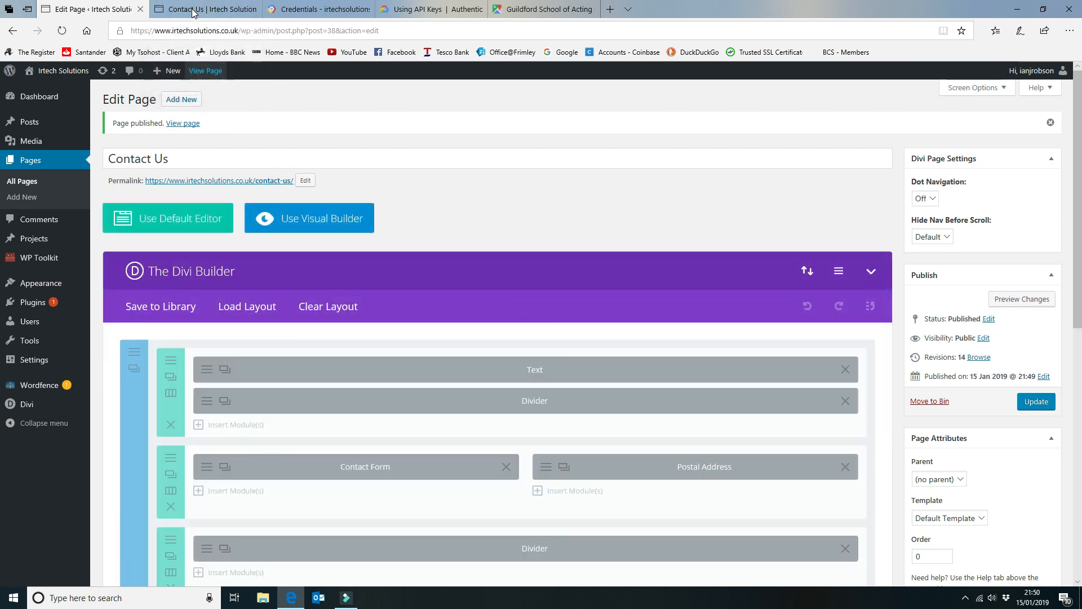
pyautogui.click(192, 13)
pyautogui.click(61, 34)
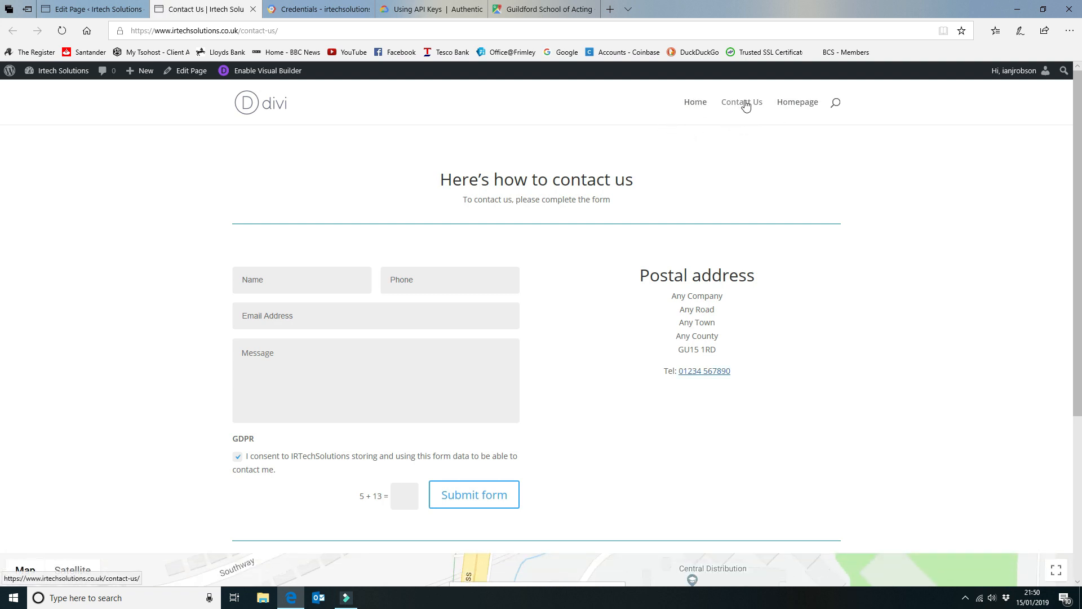
pyautogui.scroll(-3, 781, 180)
pyautogui.scroll(-2, 782, 179)
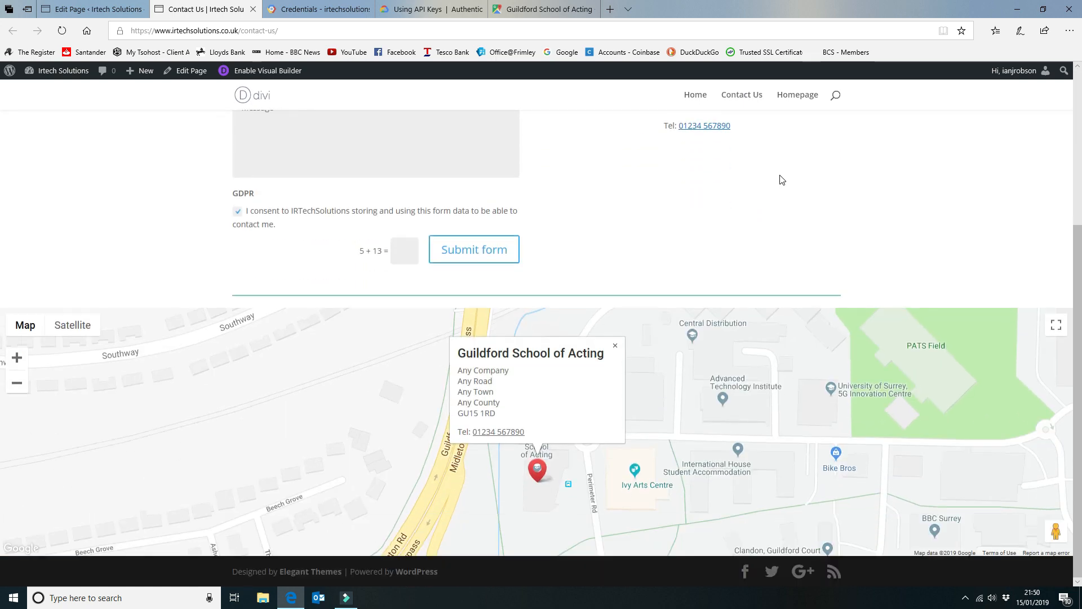
pyautogui.scroll(4, 781, 177)
pyautogui.scroll(1, 780, 177)
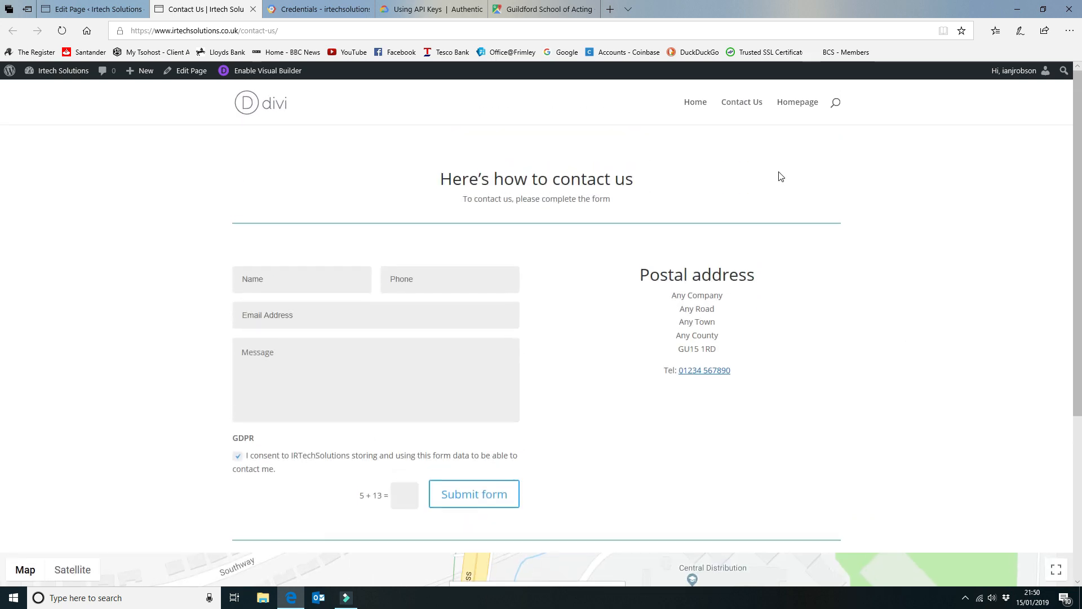